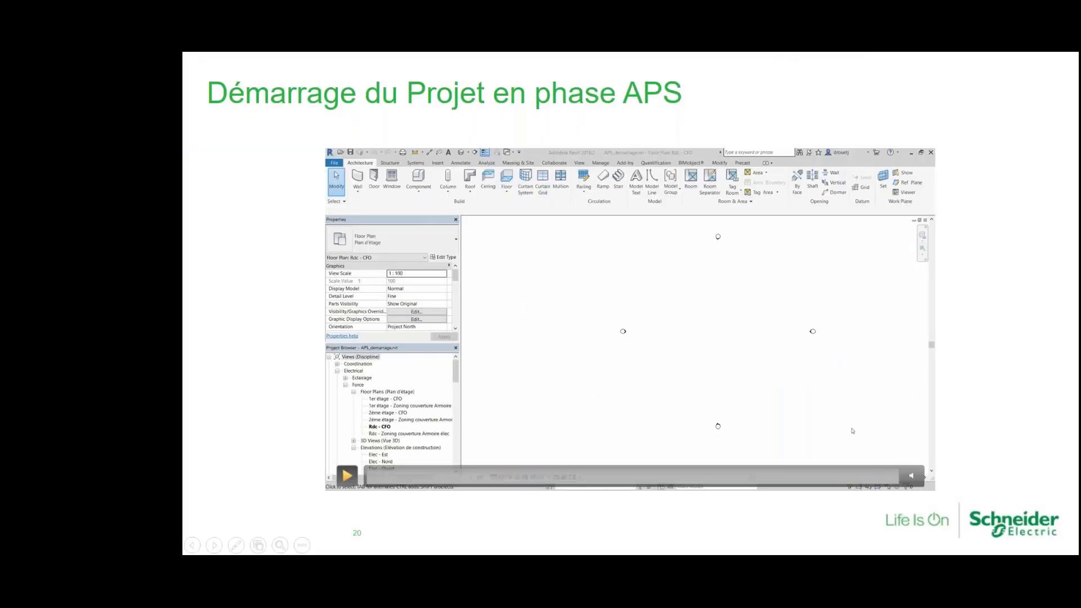
pyautogui.click(348, 476)
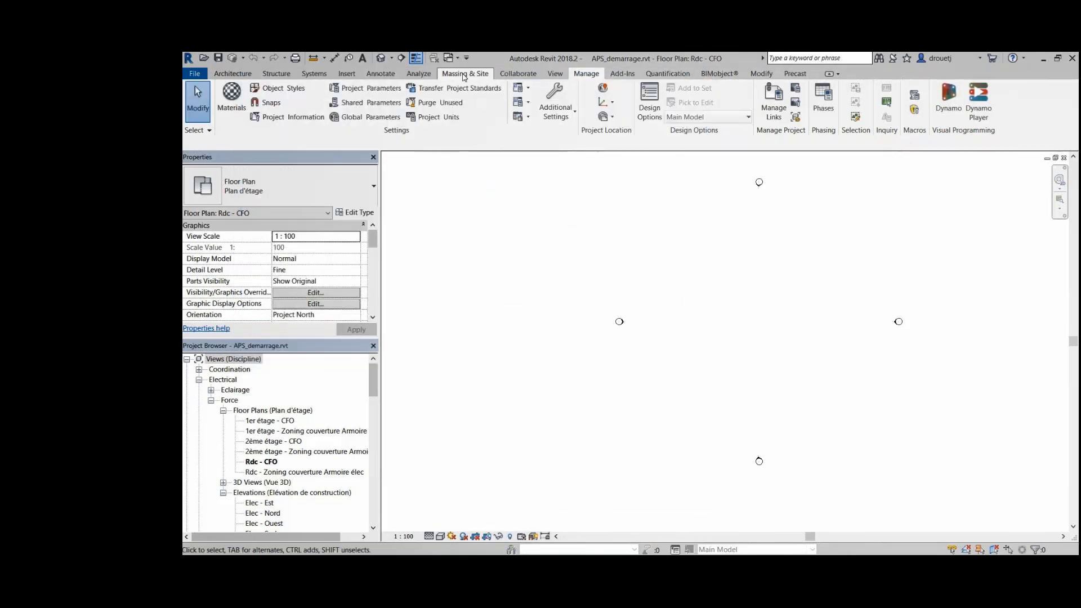
# Step: Open the management dialog for the project's linked Revit models
pyautogui.click(347, 74)
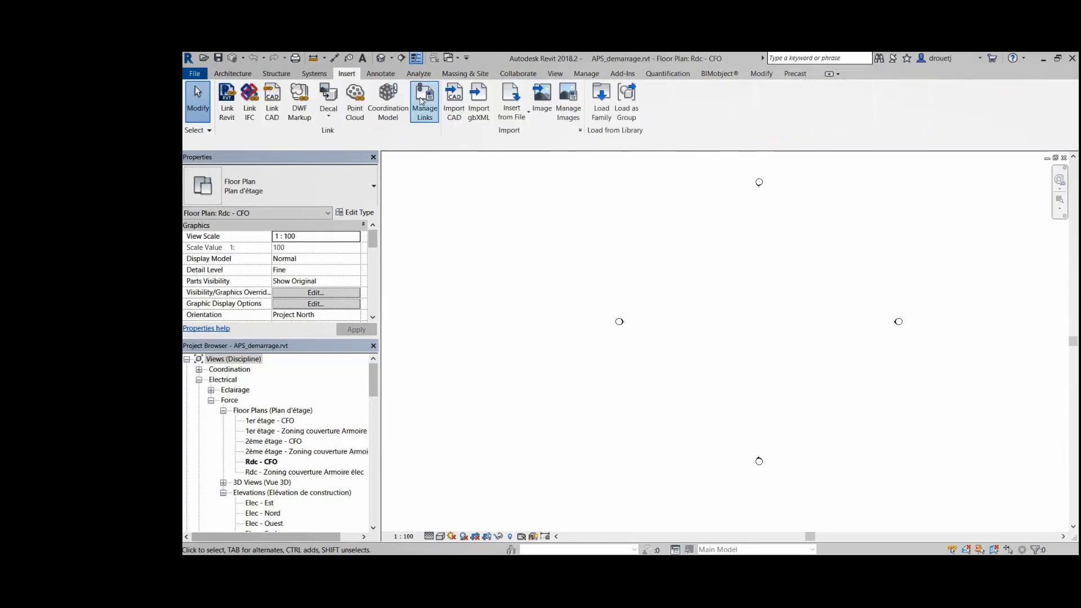
pyautogui.click(423, 101)
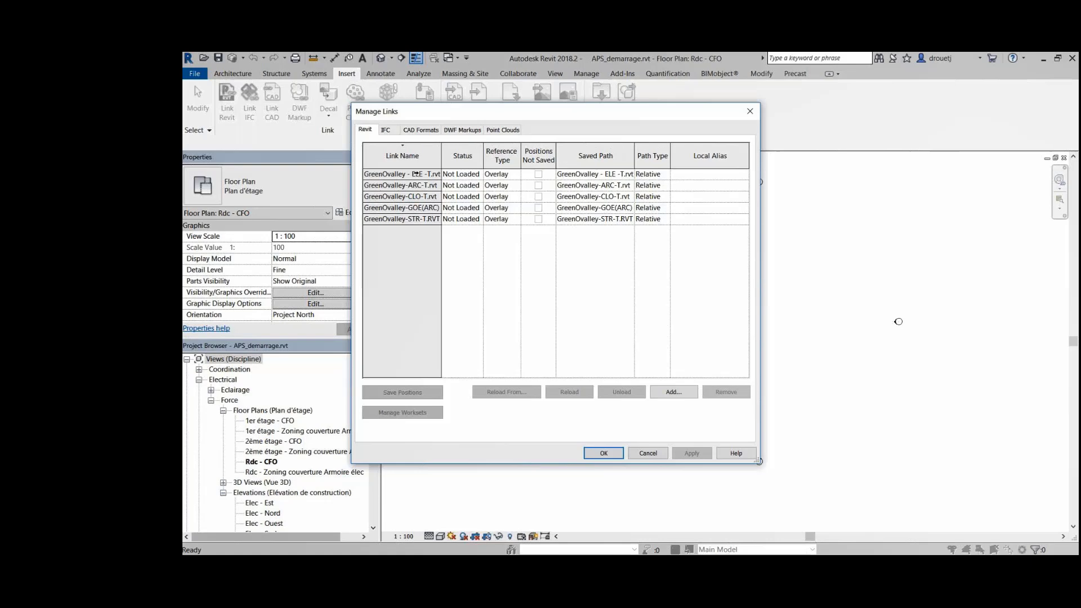
pyautogui.click(415, 175)
pyautogui.click(507, 392)
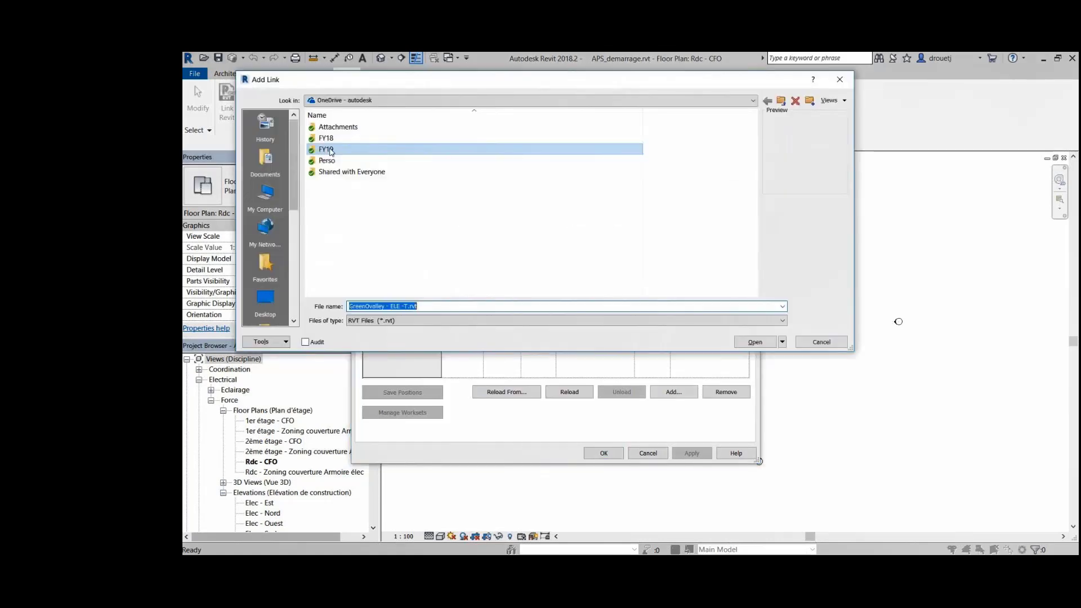
pyautogui.doubleClick(330, 151)
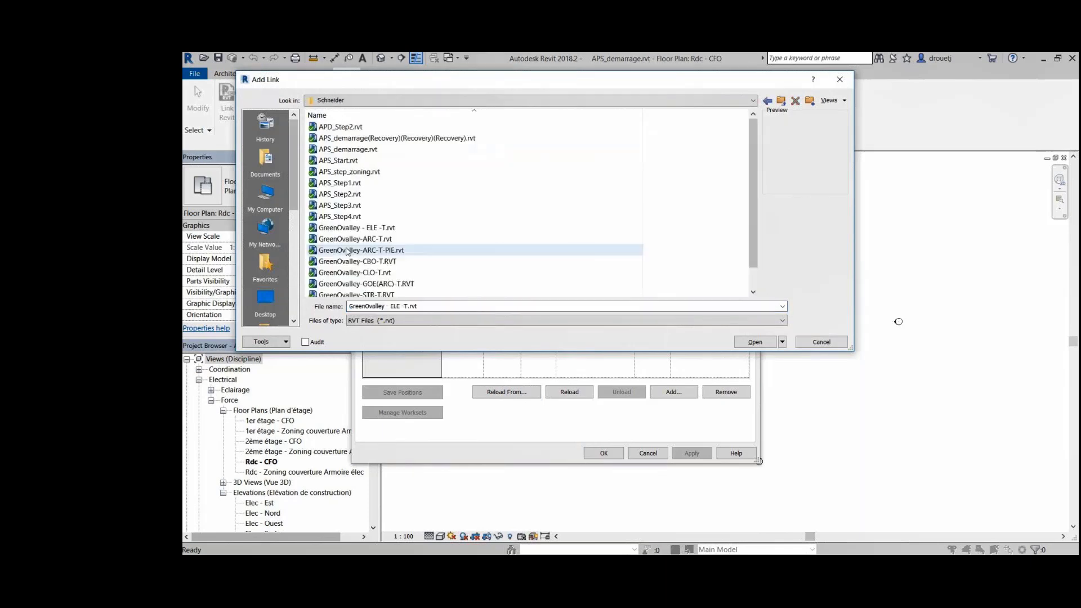
pyautogui.press('Escape')
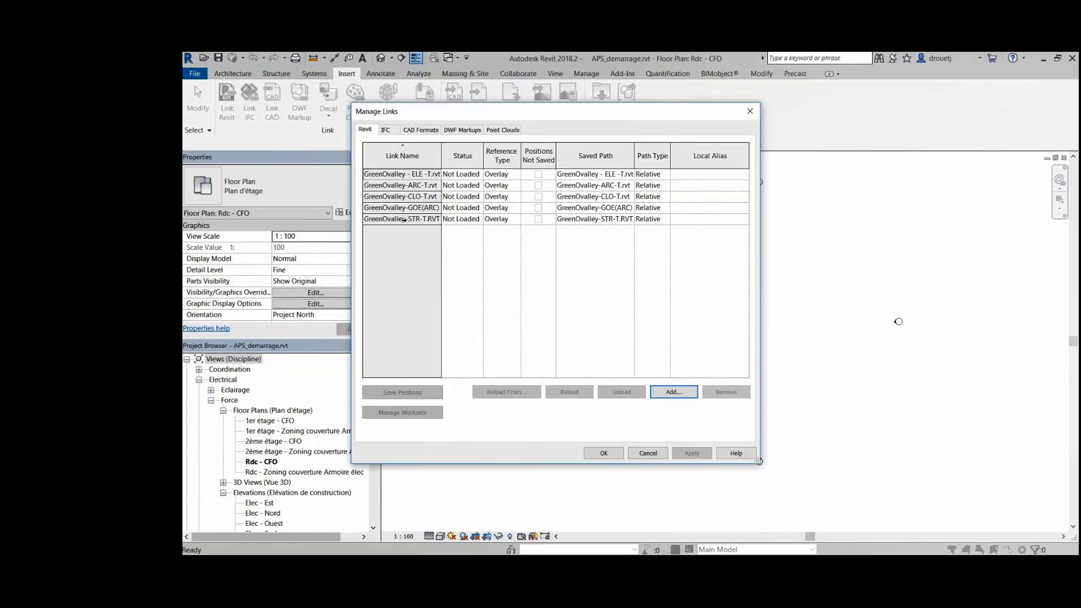
# Step: Reload the GreenOvalley ARC-T, CLO-T, GOE(ARC) and STR-T links from their files and accept the link changes
pyautogui.click(402, 185)
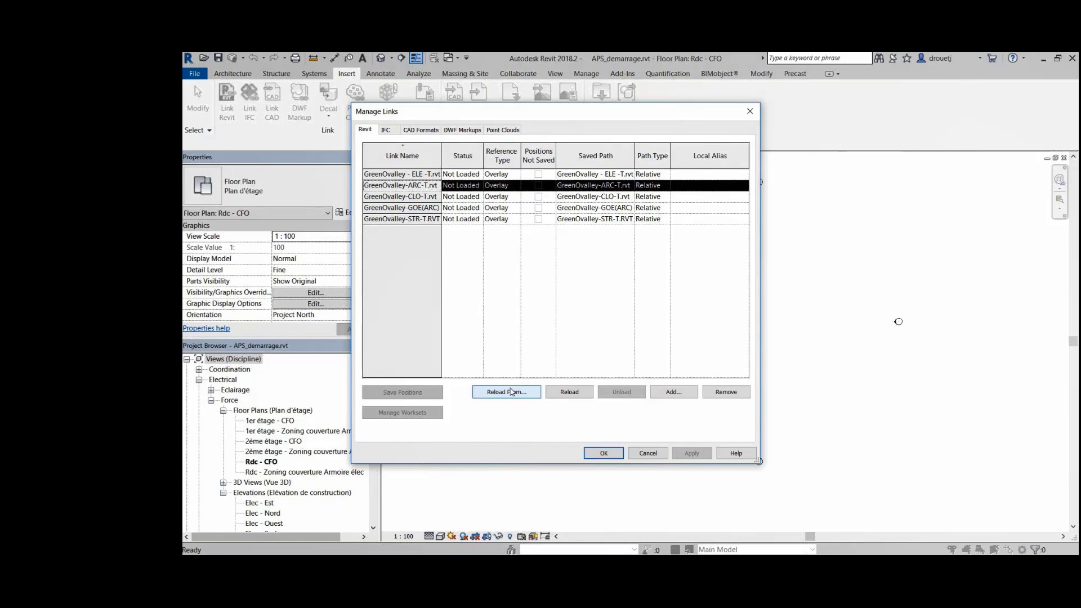
pyautogui.click(512, 391)
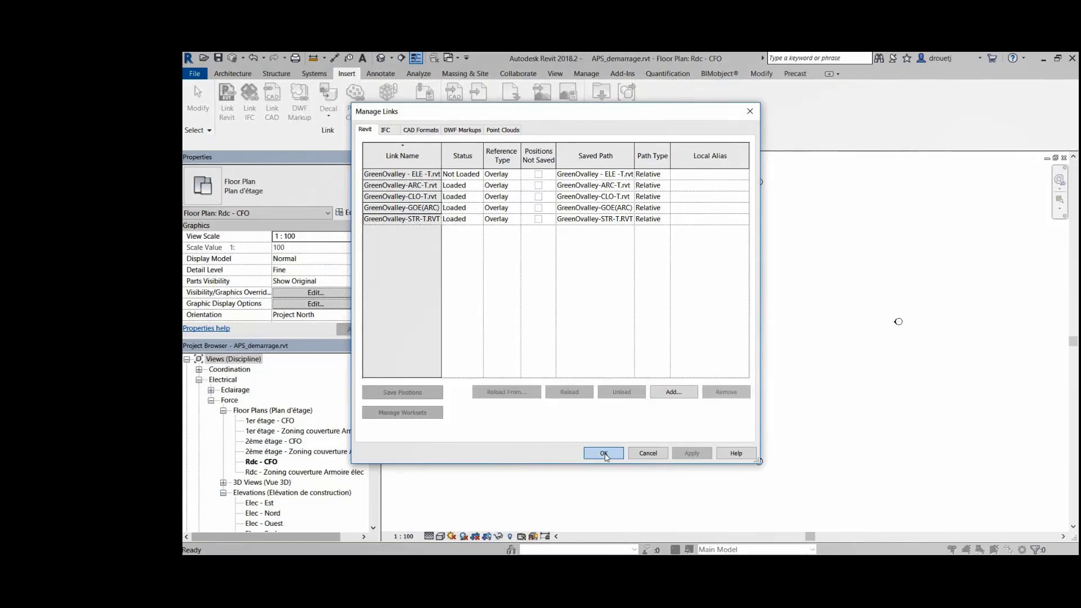
pyautogui.click(604, 454)
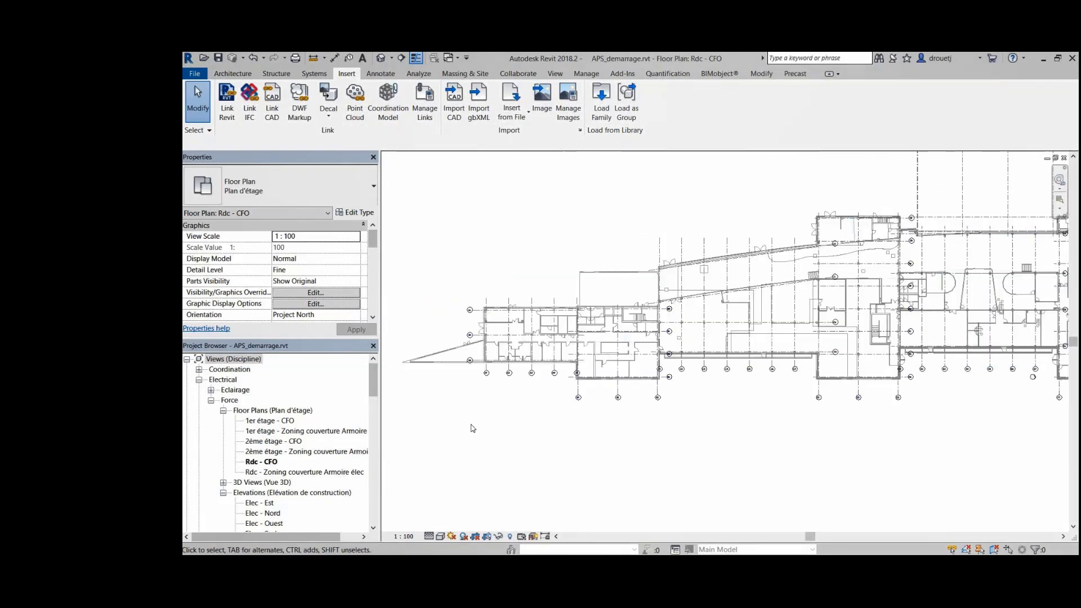
# Step: Examine the linked buildings in the default 3D view, and close that view
pyautogui.click(382, 62)
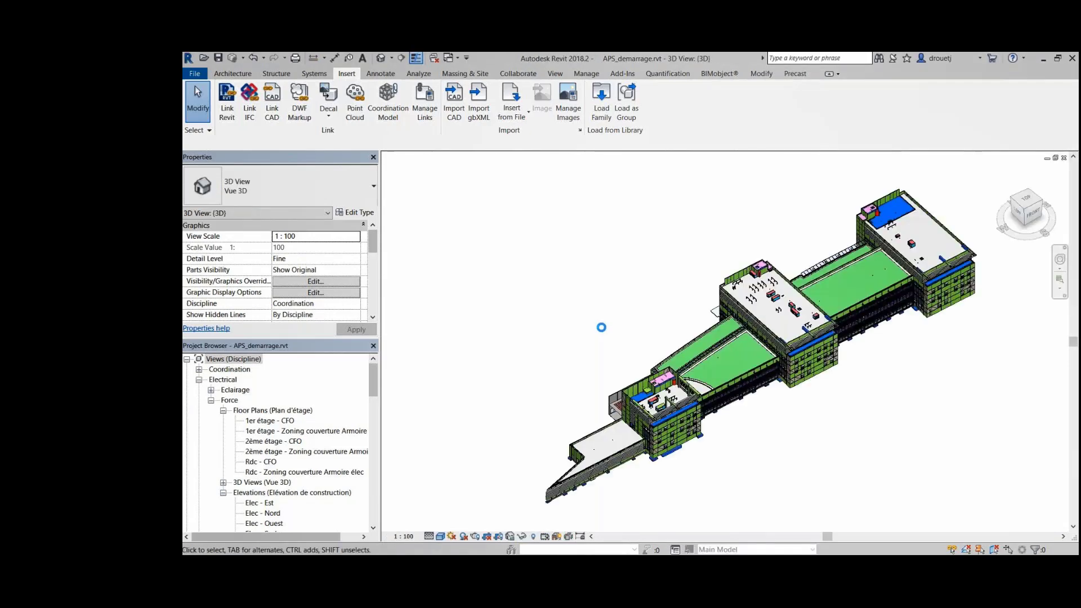
pyautogui.keyDown('shift'); pyautogui.moveTo(602, 328); pyautogui.dragTo(671, 413, button='middle'); pyautogui.keyUp('shift')
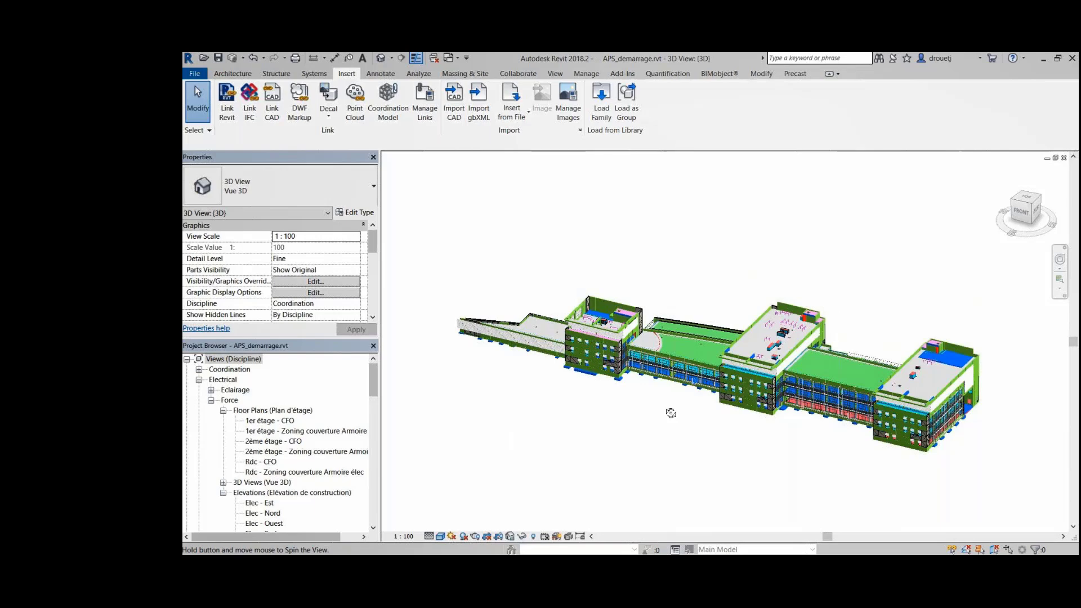
pyautogui.keyDown('shift'); pyautogui.moveTo(671, 413); pyautogui.dragTo(808, 427, button='middle'); pyautogui.keyUp('shift')
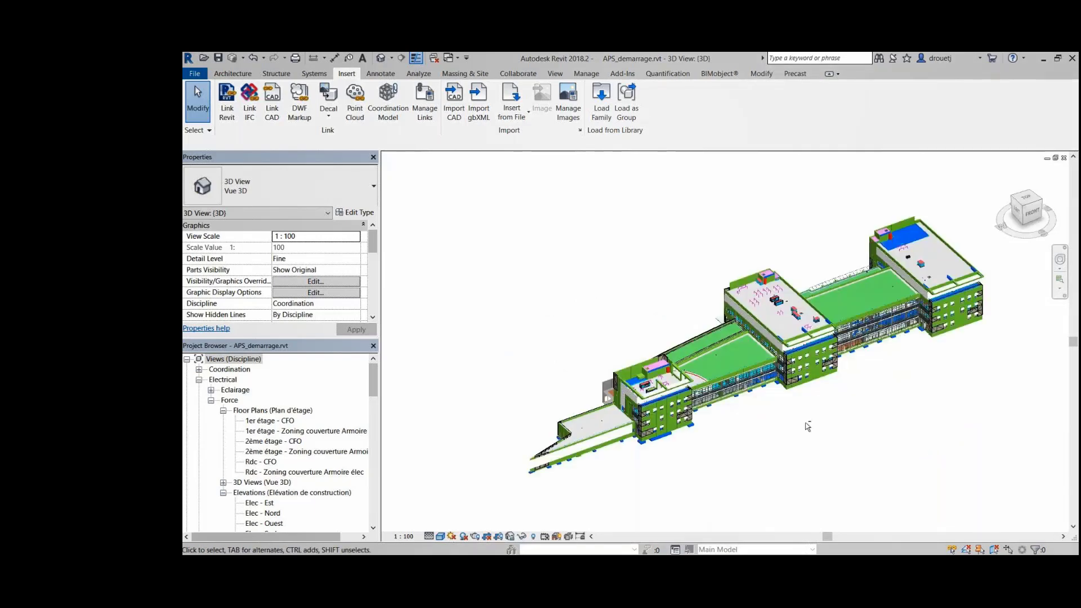
pyautogui.click(1064, 158)
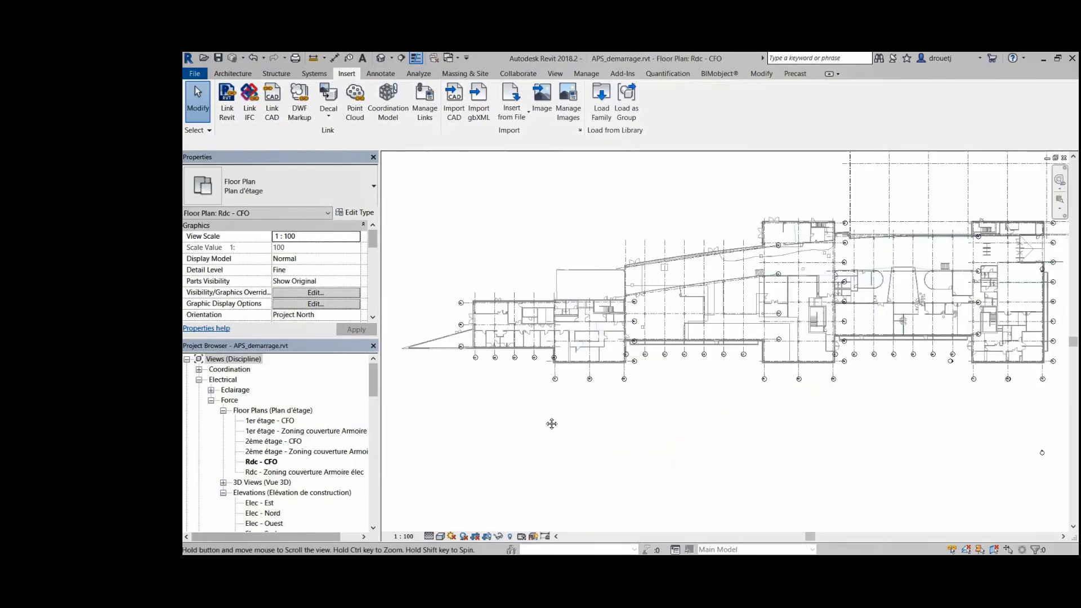
# Step: Create spaces automatically in all enclosed areas of the Rdc - CFO floor plan
pyautogui.click(420, 77)
pyautogui.click(460, 101)
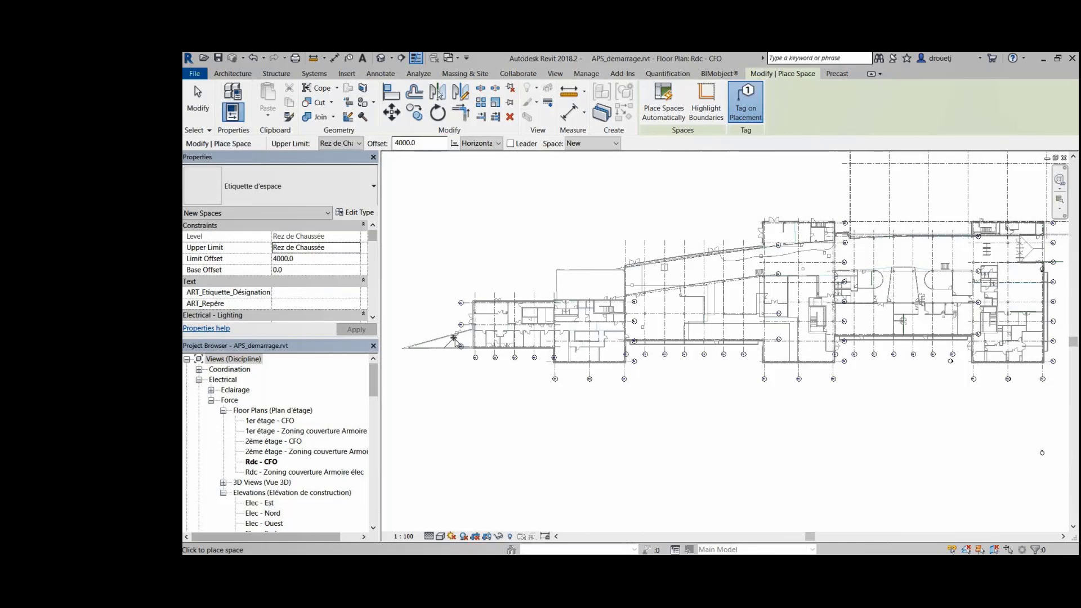
pyautogui.click(664, 102)
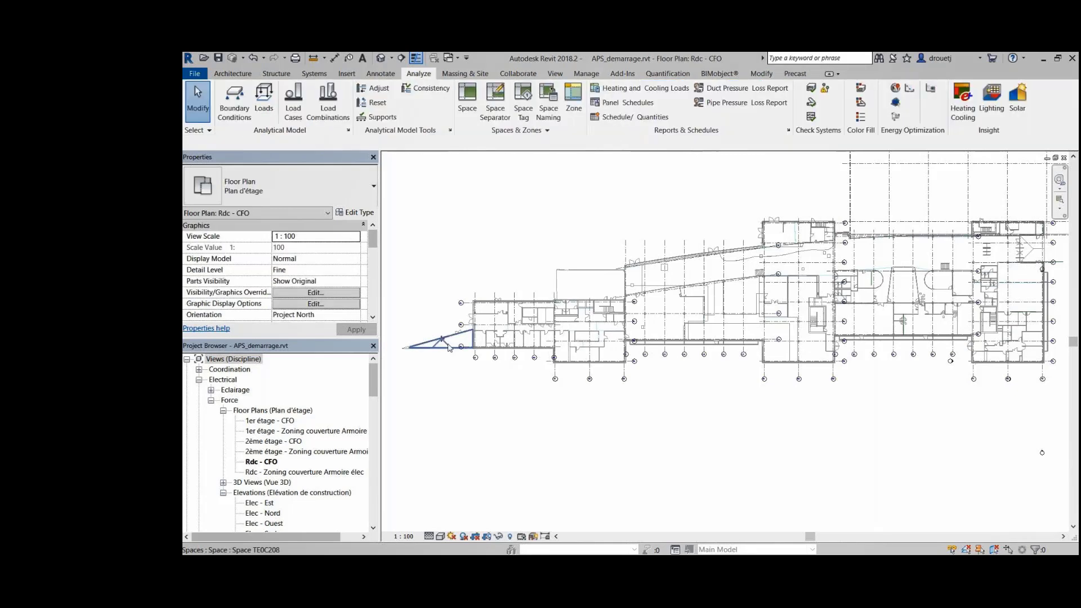
# Step: Name the spaces after their linked rooms, checking the identity data of the triangular space west of grid A1
pyautogui.click(449, 347)
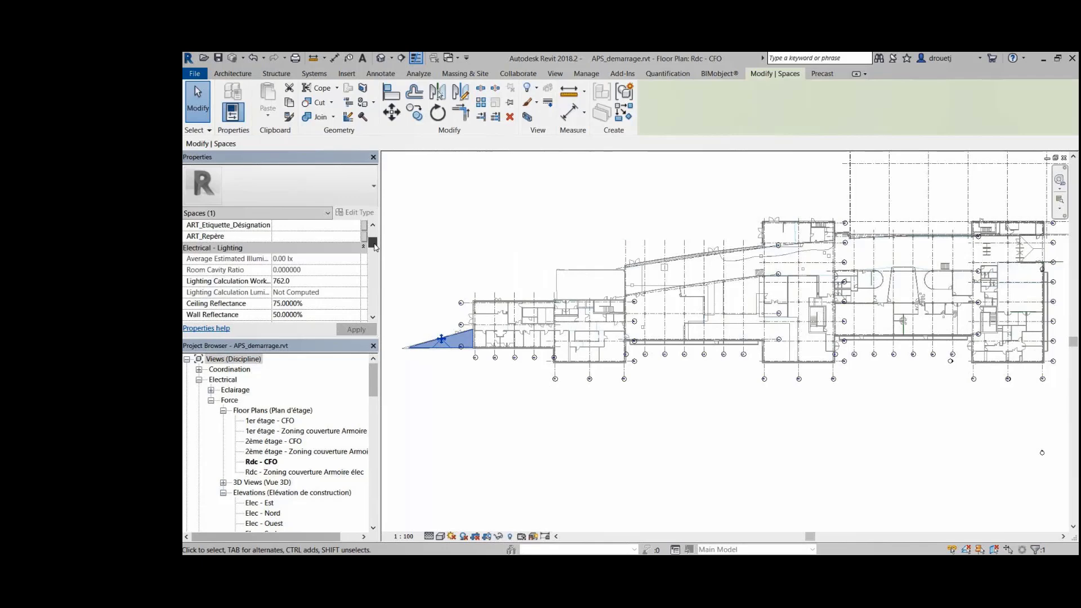
pyautogui.moveTo(374, 247); pyautogui.dragTo(376, 283)
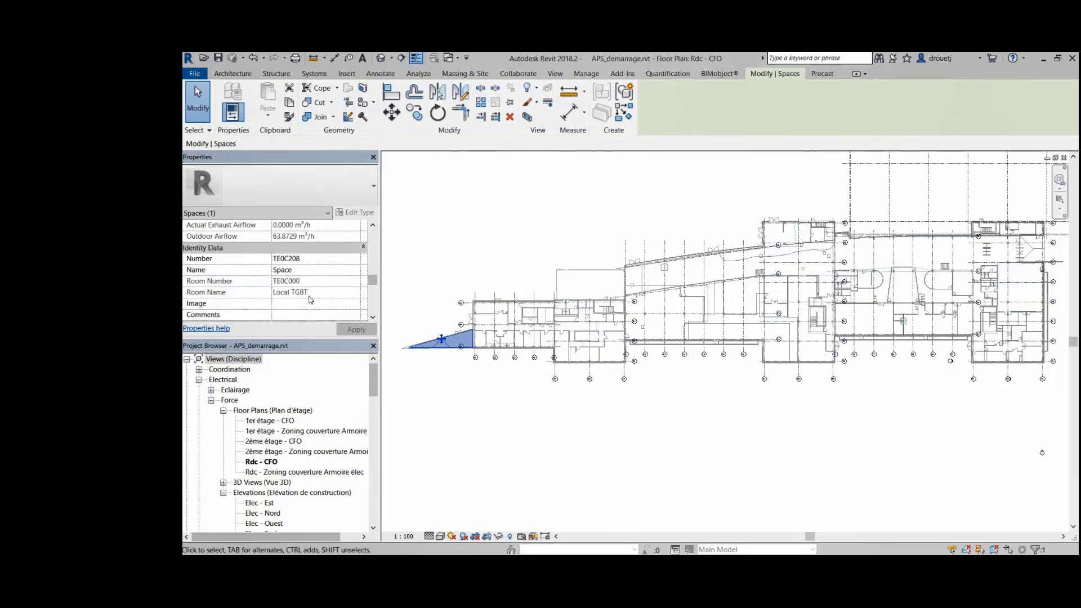
pyautogui.click(440, 247)
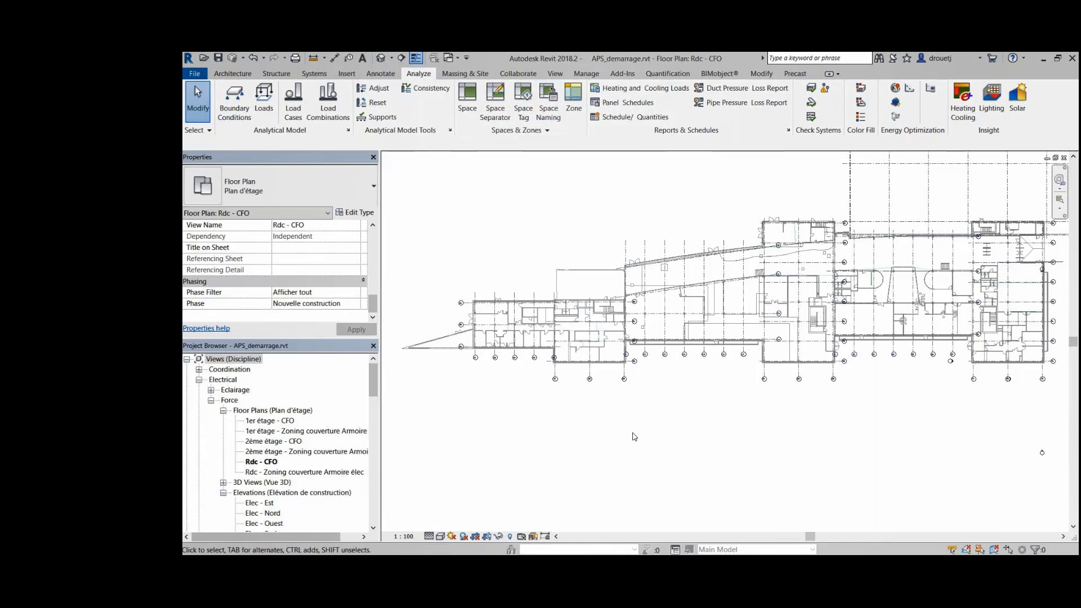
pyautogui.click(472, 368)
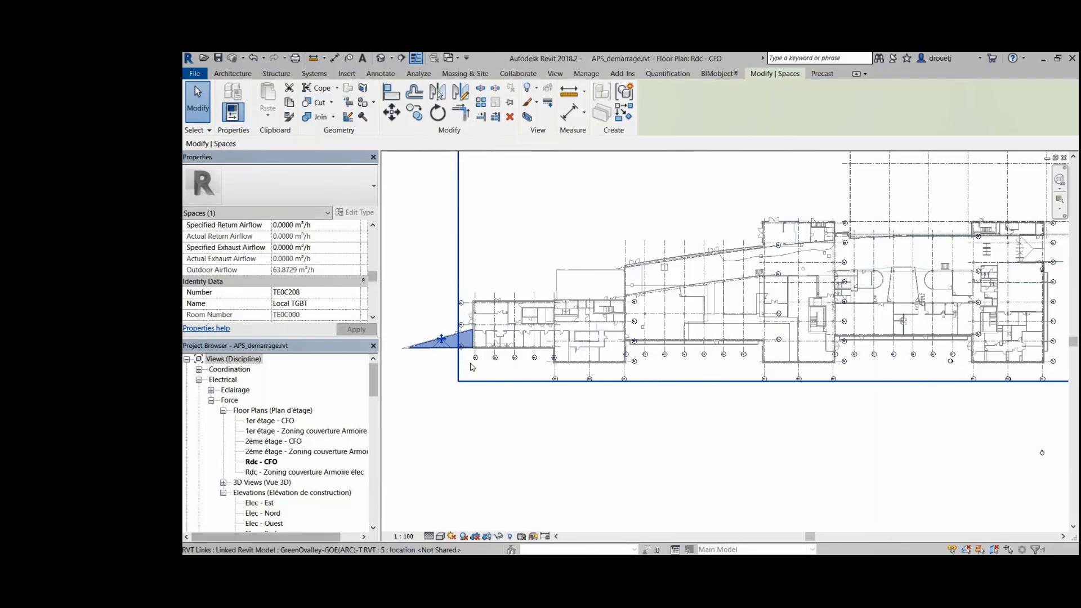
pyautogui.click(562, 346)
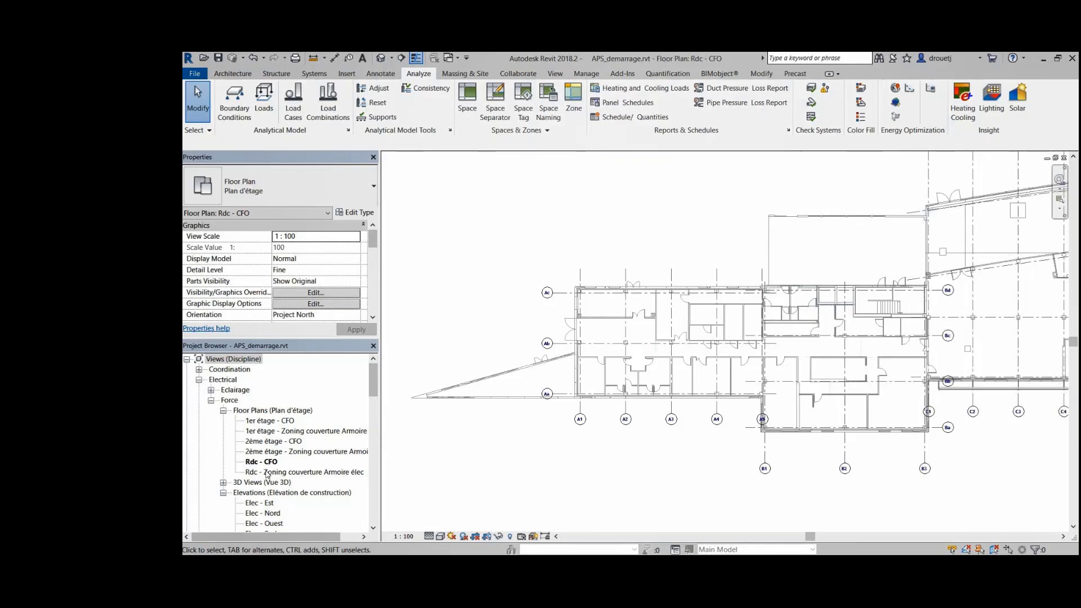
# Step: Tag spaces in the Rdc - Zoning couverture Armoire élec plan, including Local TGBT, Local déchets, the reception, office, changing rooms and Circulation
pyautogui.doubleClick(267, 473)
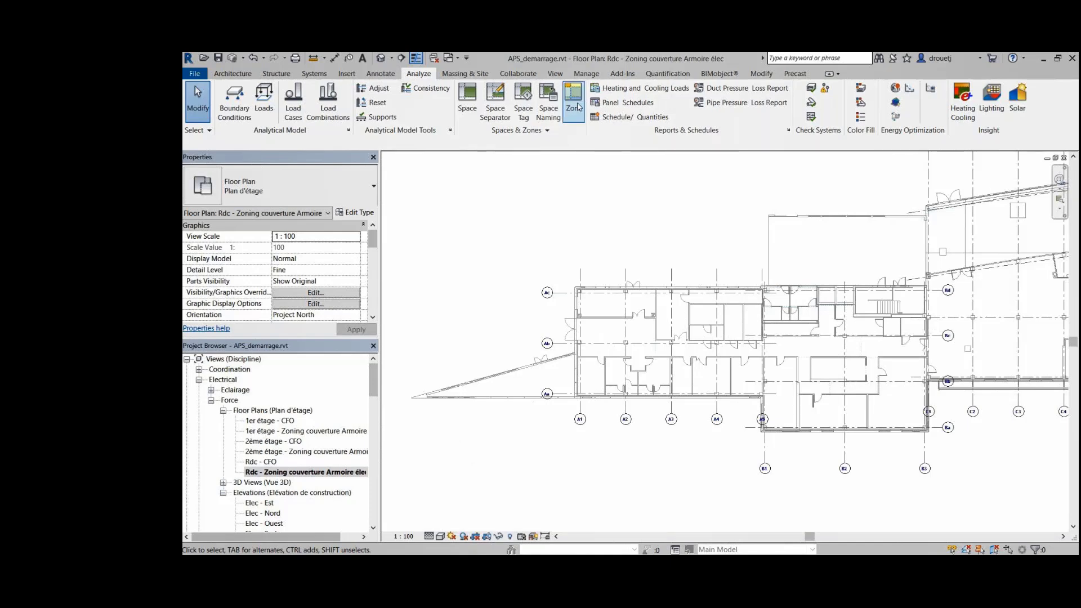
pyautogui.click(523, 104)
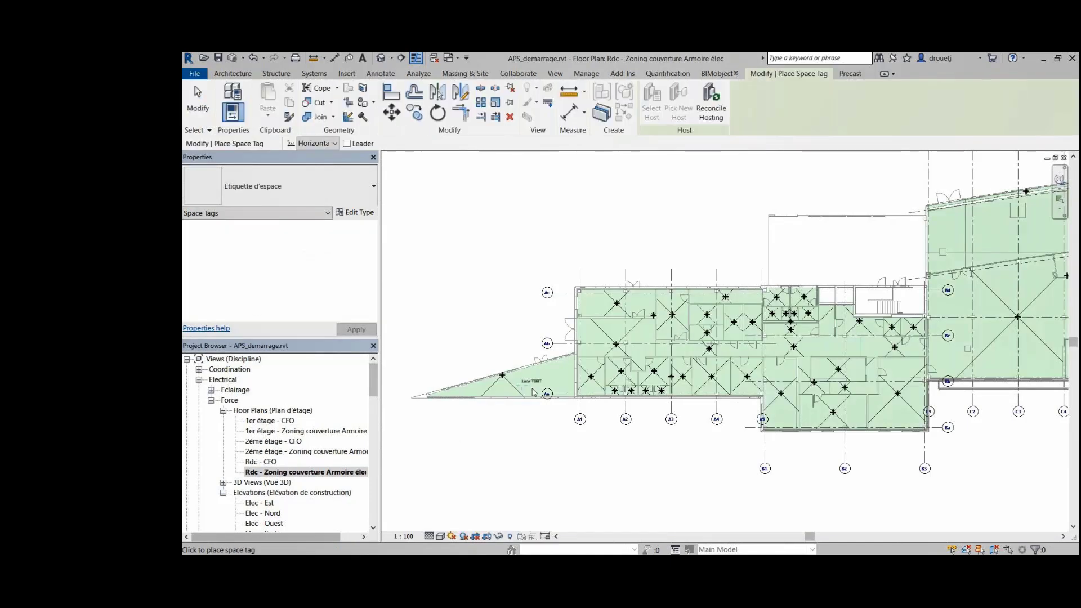
pyautogui.press('Escape')
pyautogui.press('Escape')
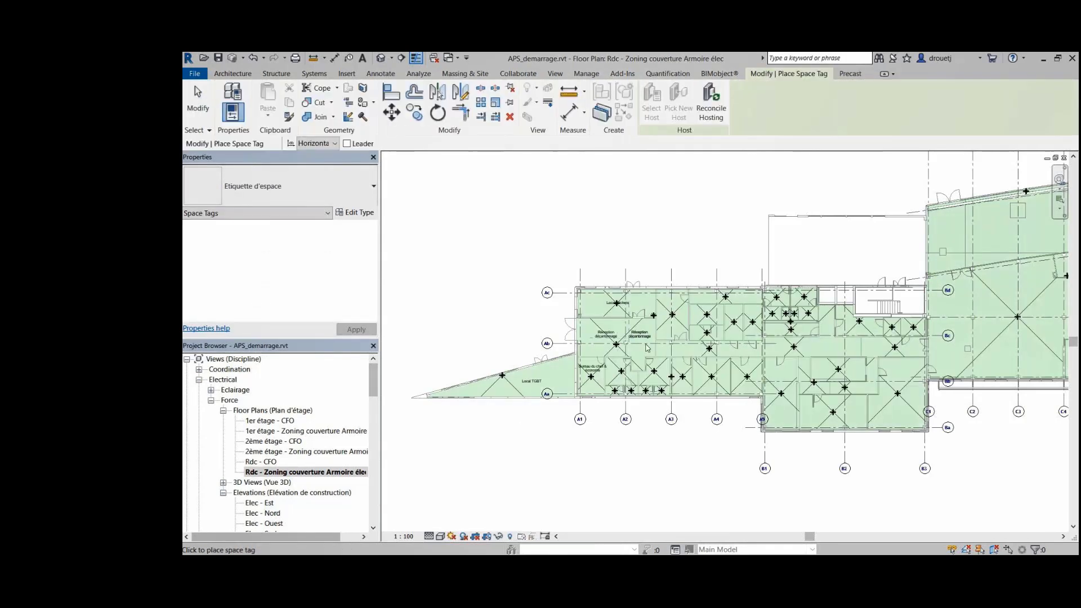
pyautogui.click(593, 369)
pyautogui.click(666, 367)
pyautogui.press('Escape')
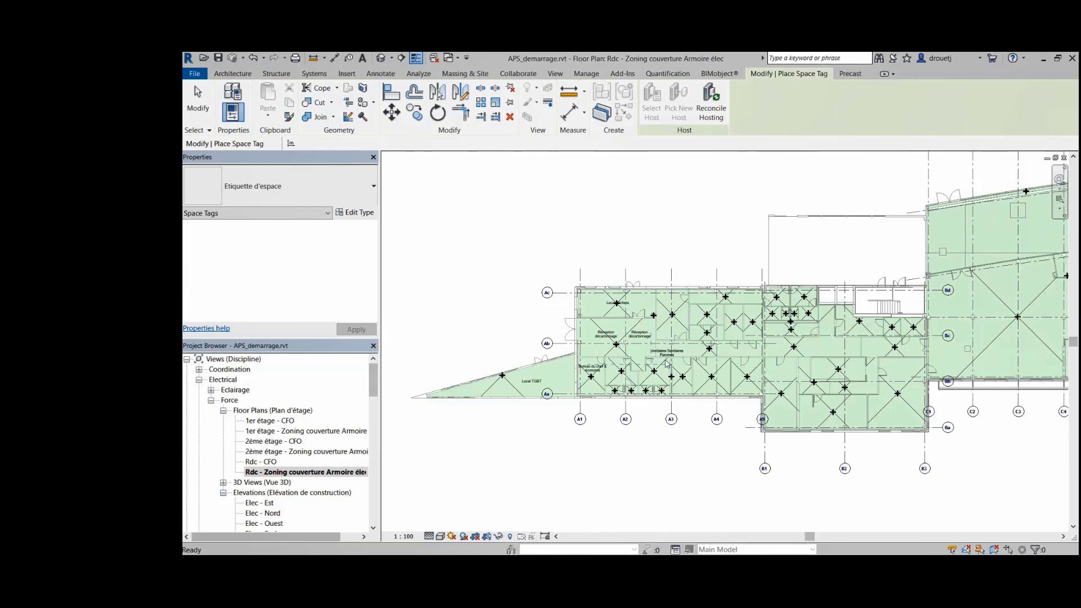
pyautogui.press('Escape')
pyautogui.scroll(3, 641, 337)
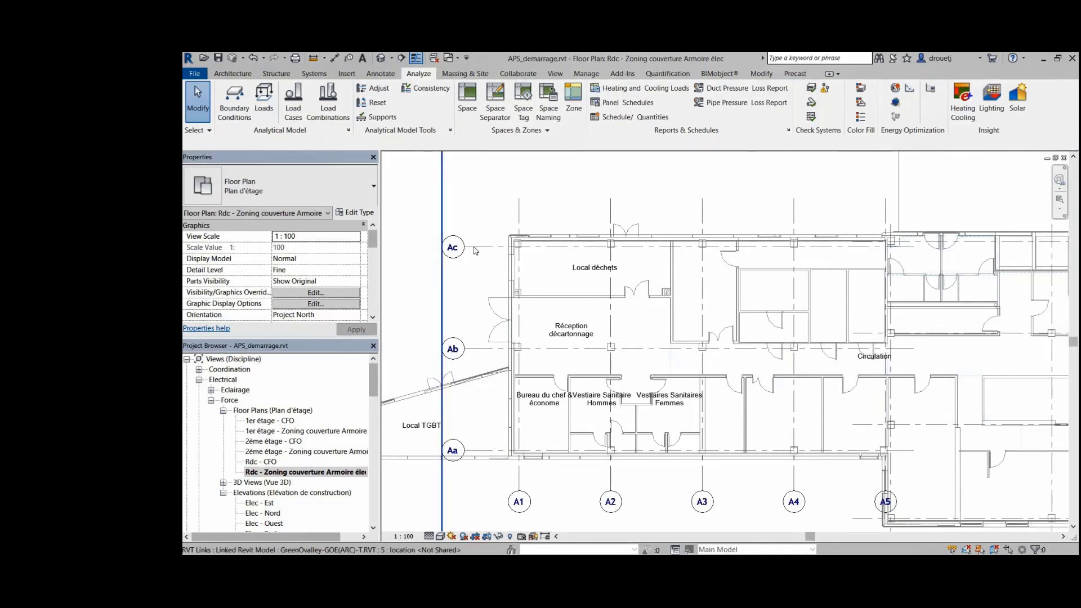
pyautogui.scroll(-2, 539, 346)
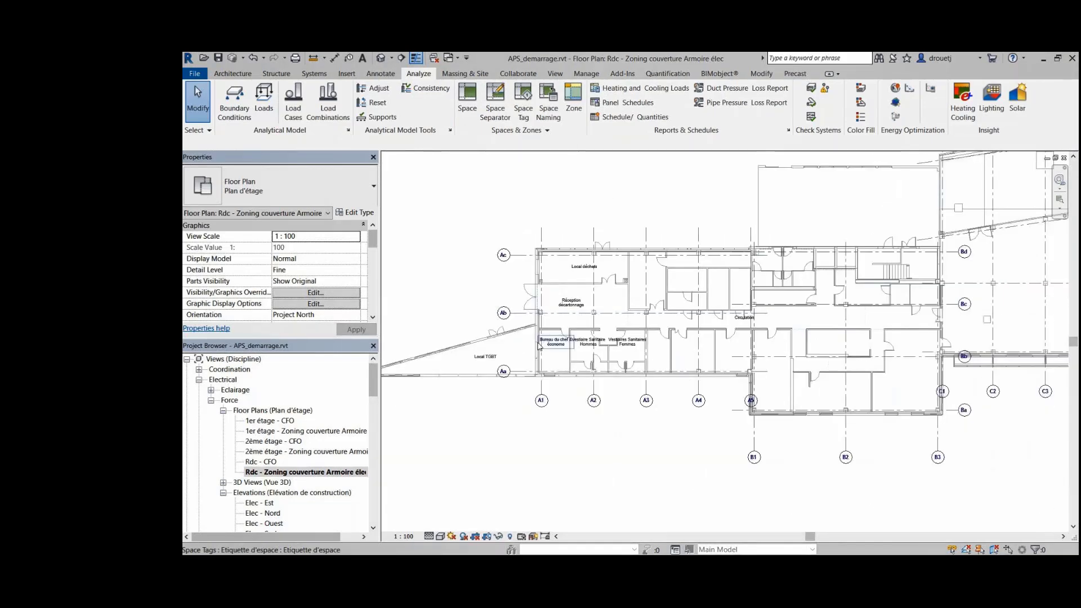
pyautogui.scroll(-1, 604, 400)
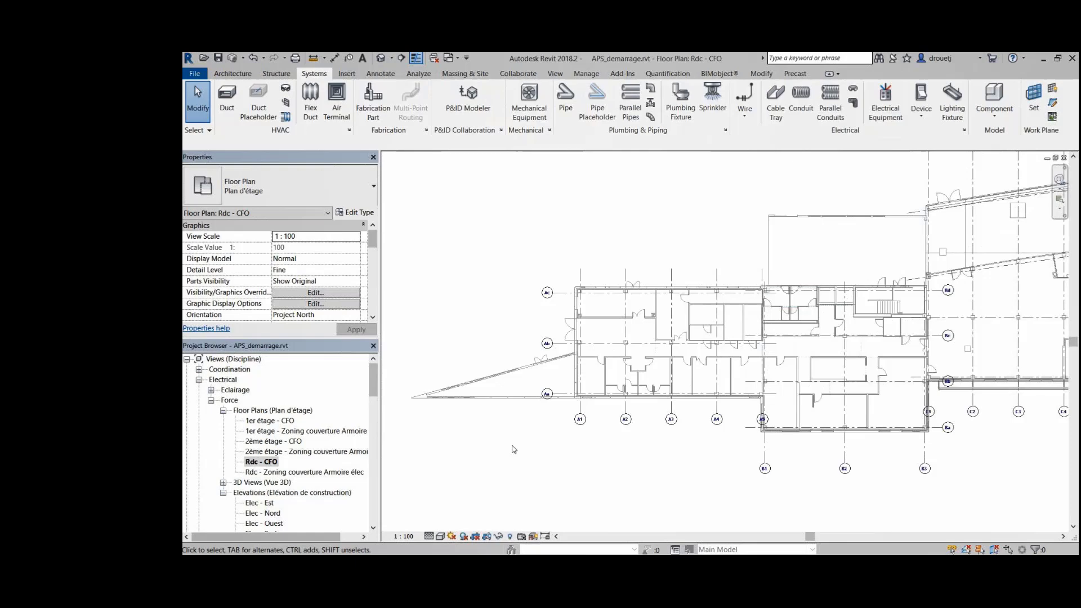
# Step: Place an ART-CFO-MAT-TGBT electrical cabinet vertically along the east wall of the triangular TGBT room in the Rdc - CFO plan
pyautogui.press('e')
pyautogui.press('e')
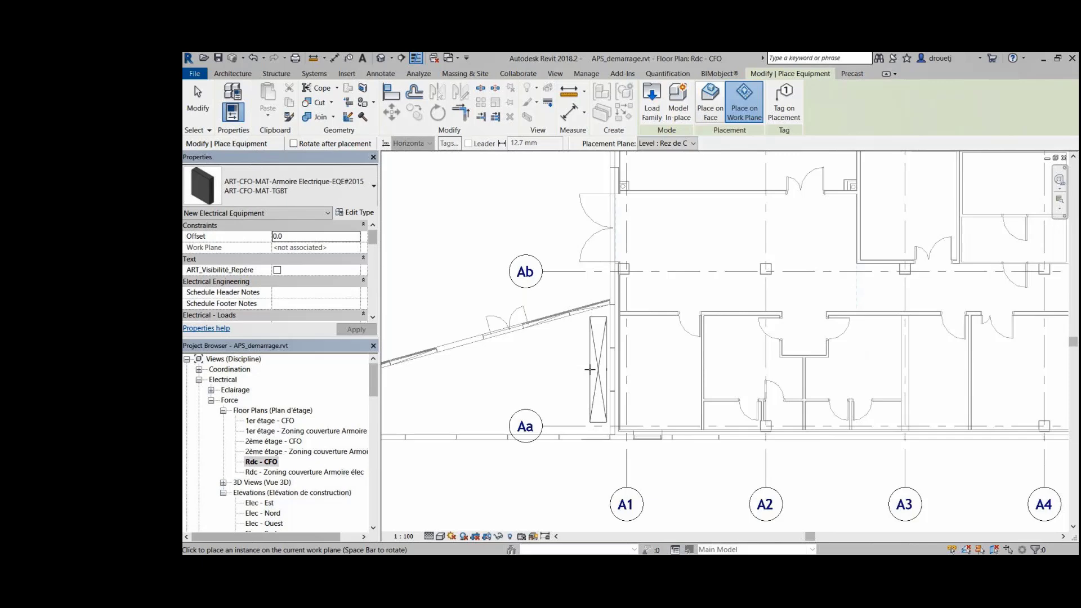
pyautogui.press('Escape')
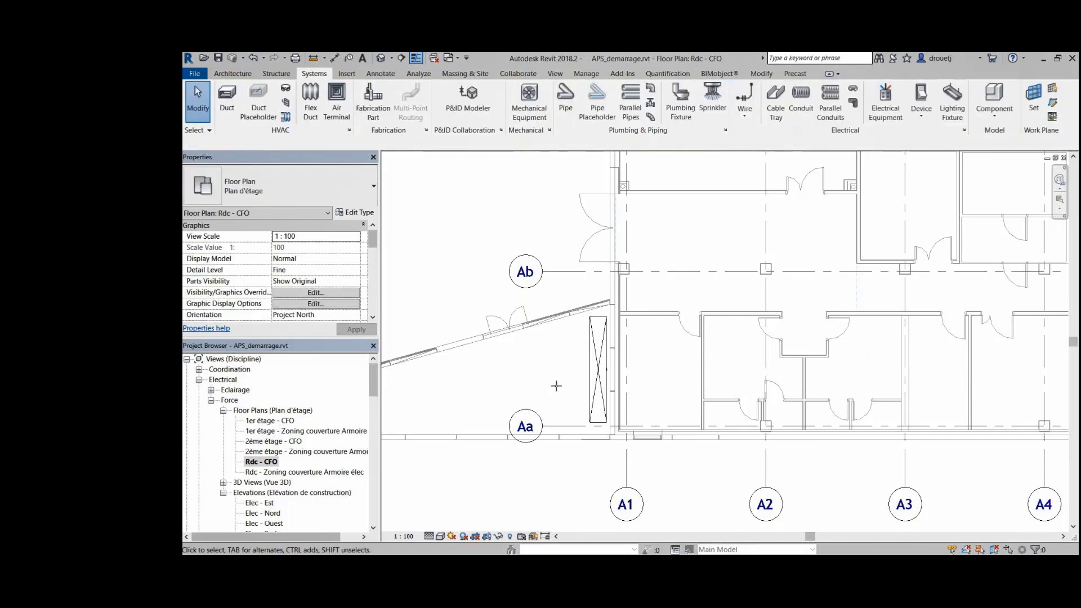
# Step: Place an ART-CFO-MAT-A.CUI electrical cabinet in the corridor near grid B2, against the wall south of grid Bc
pyautogui.scroll(-1, 556, 386)
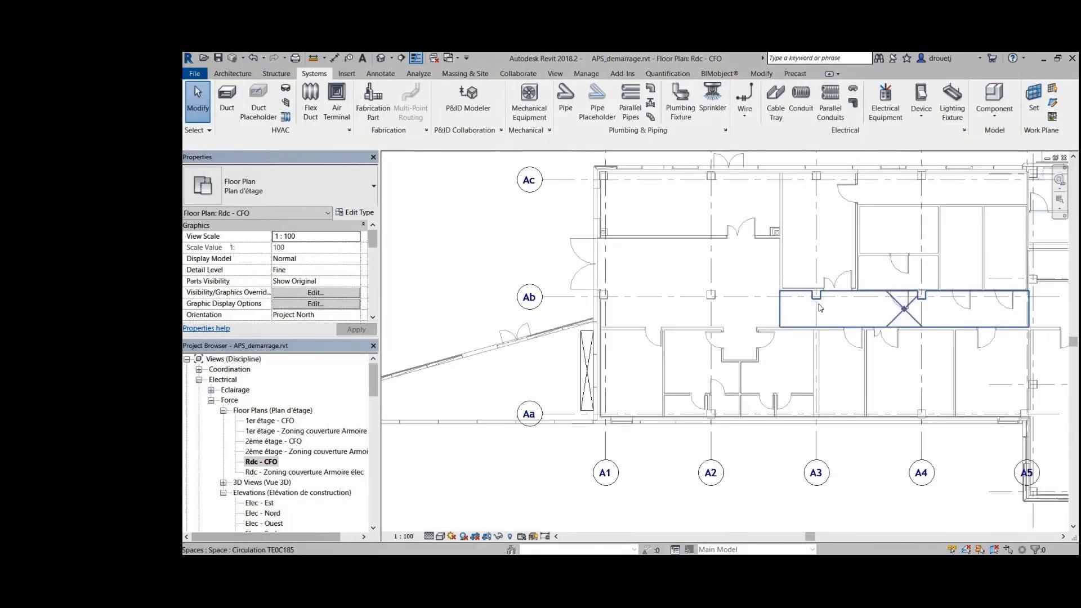
pyautogui.scroll(-1, 821, 307)
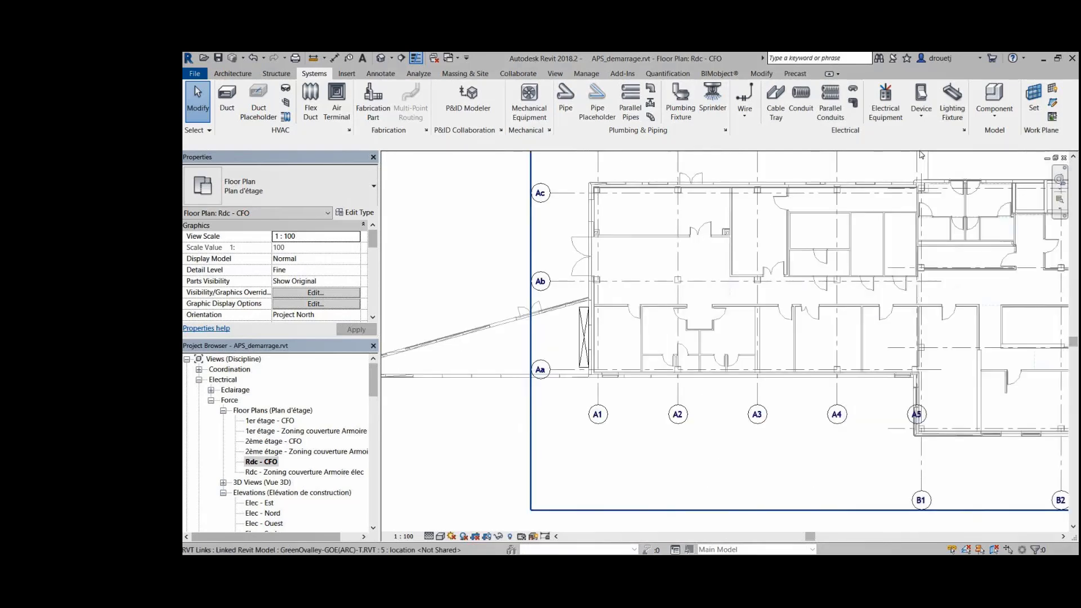
pyautogui.click(885, 96)
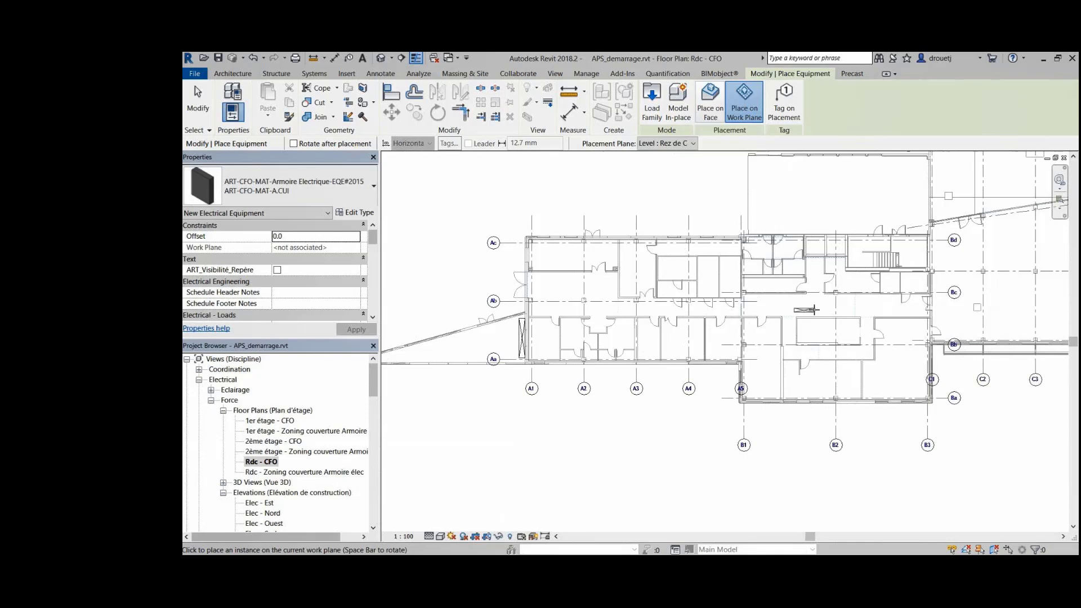
pyautogui.click(826, 312)
pyautogui.scroll(3, 827, 312)
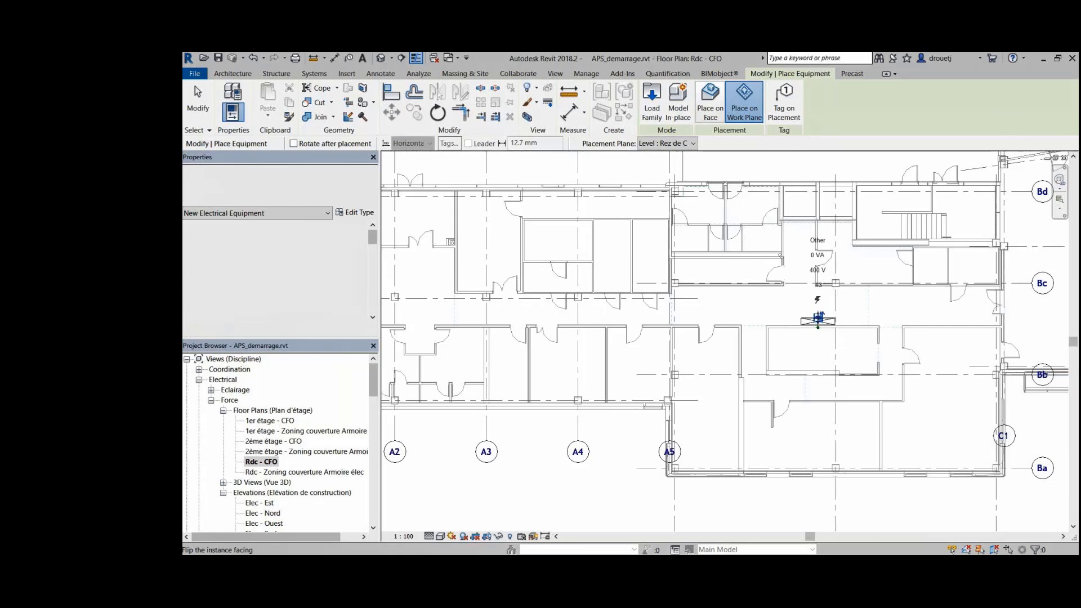
pyautogui.click(195, 85)
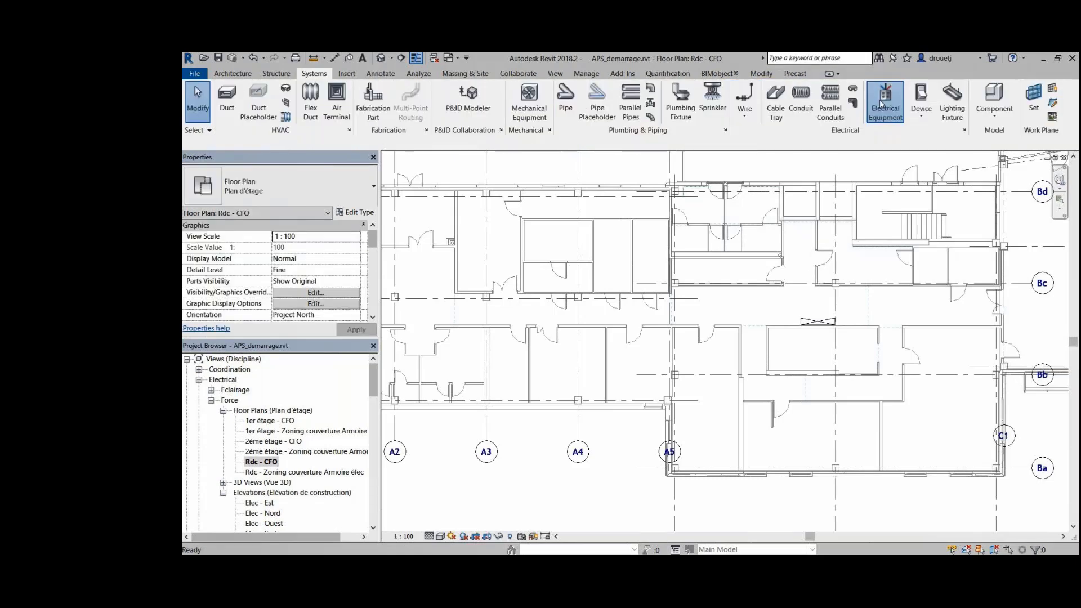
# Step: Place an ART-CFO-MAT-A.03 electrical cabinet vertically in the shaft west of the staircase near grid Ea in the Rdc - CFO plan
pyautogui.click(883, 104)
pyautogui.click(373, 186)
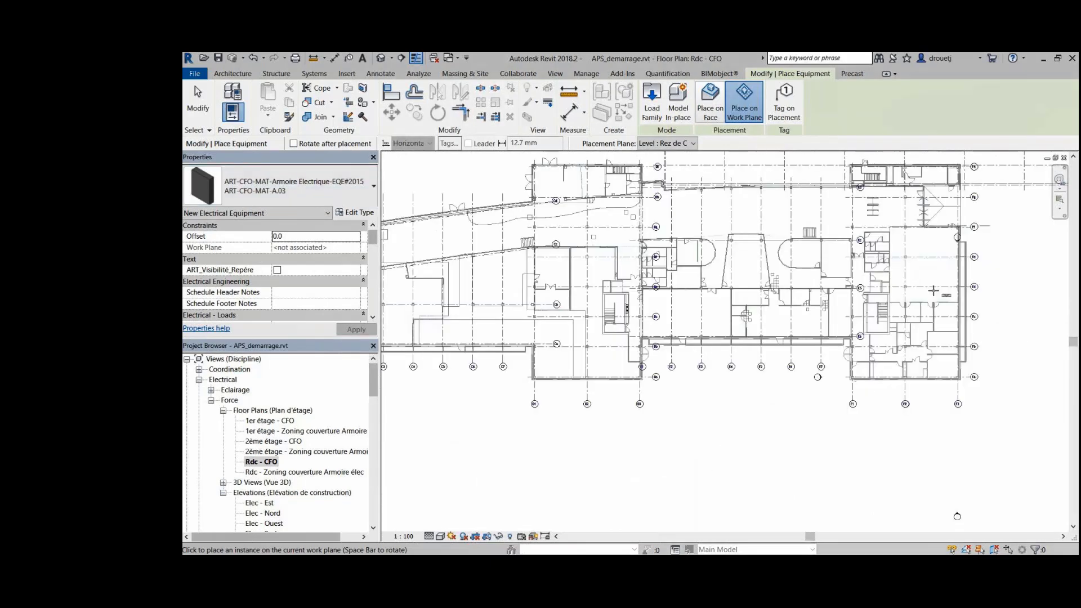
pyautogui.scroll(4, 893, 304)
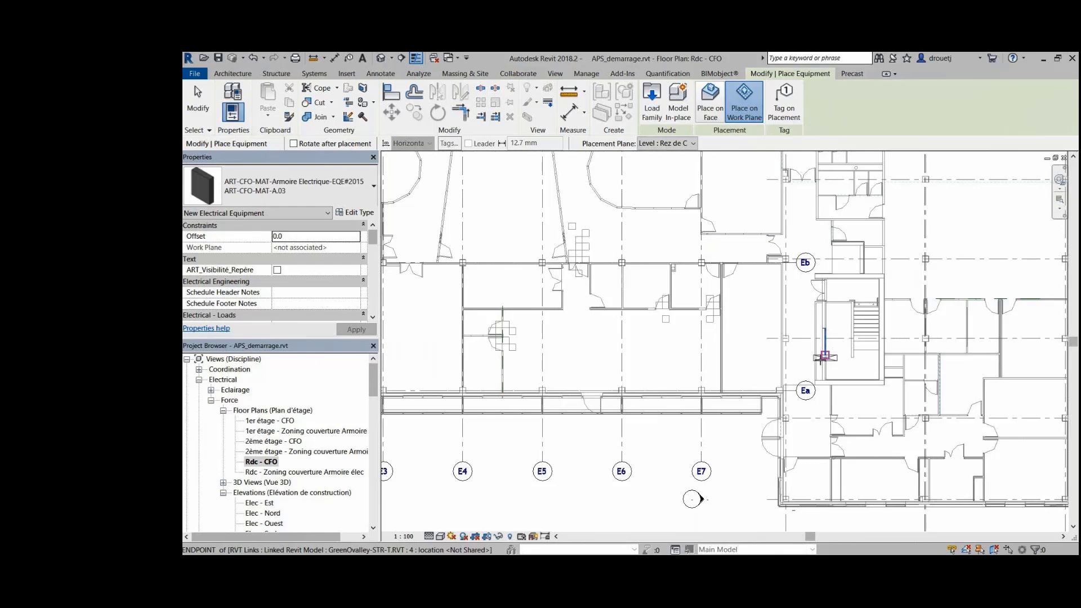
pyautogui.scroll(4, 824, 356)
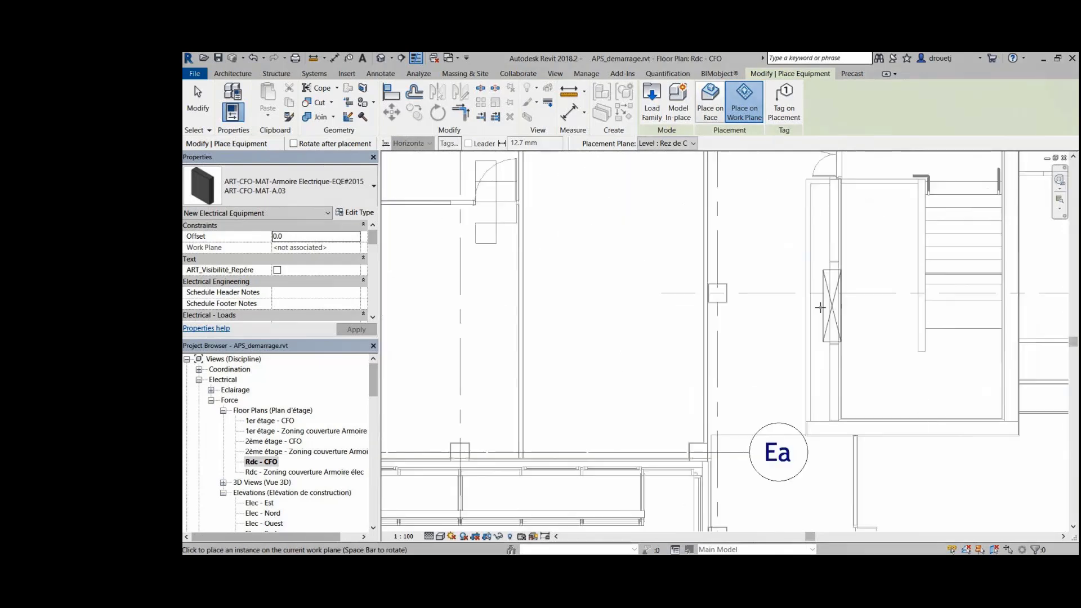
pyautogui.click(820, 308)
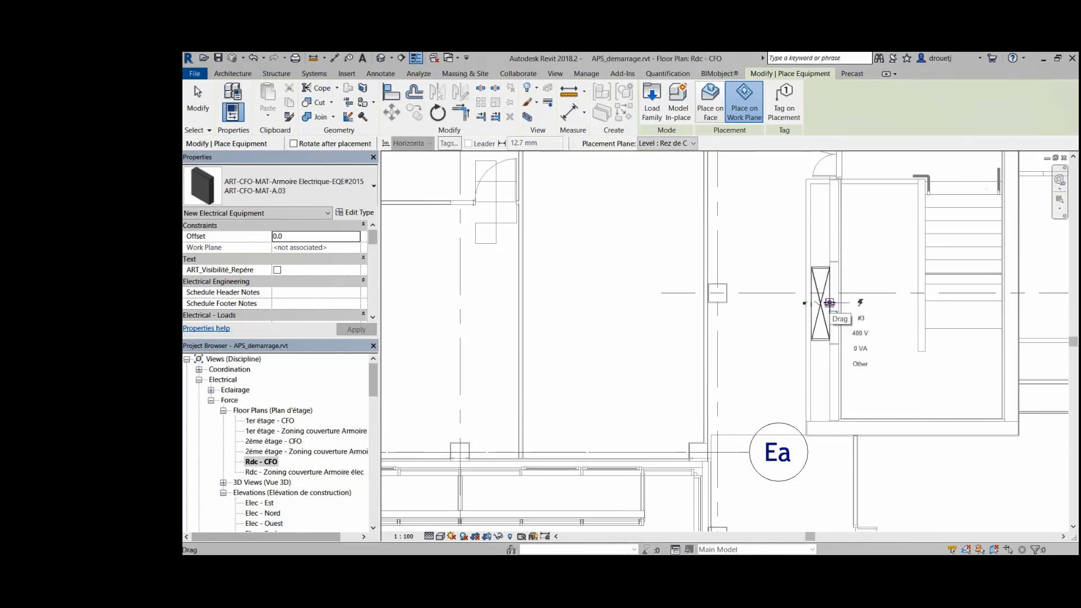
pyautogui.press('Escape')
pyautogui.scroll(-2, 889, 318)
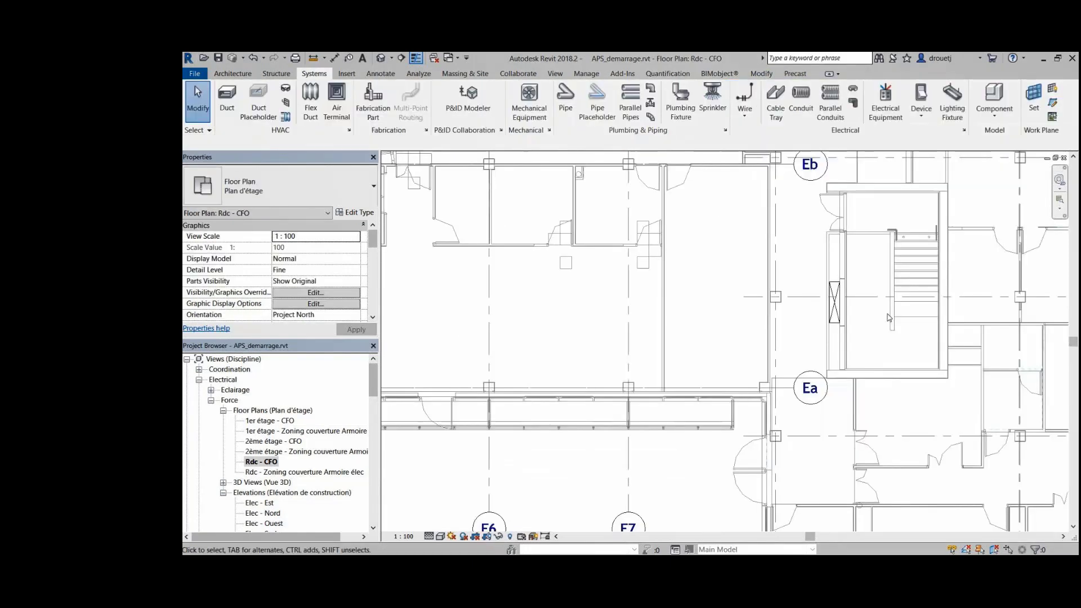
# Step: Tag the electrical cabinets of the reception, restaurant and kitchen areas in the Rdc - CFO plan
pyautogui.scroll(1, 669, 361)
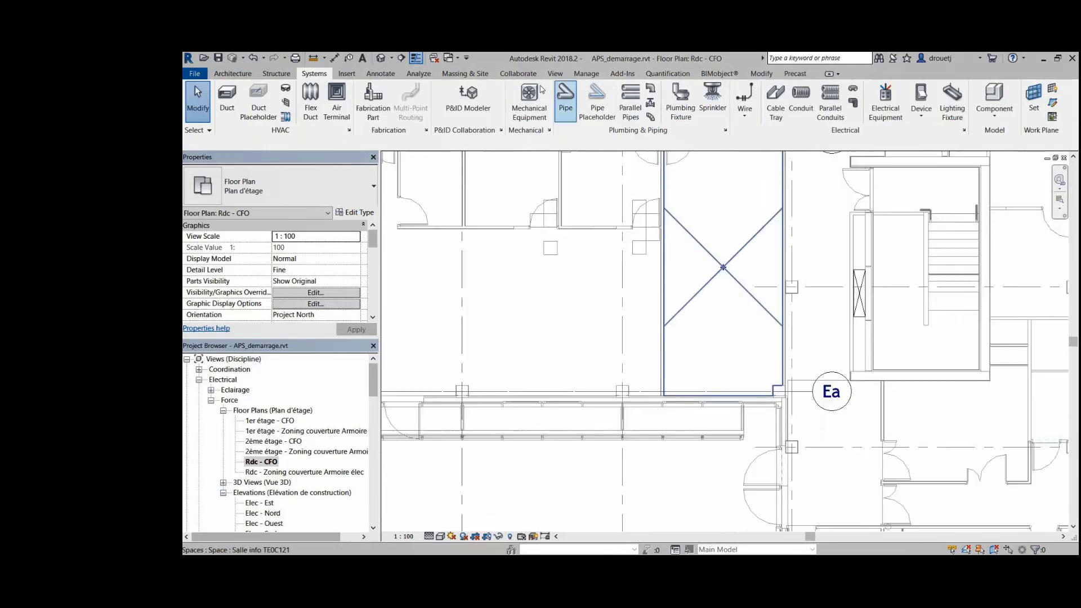
pyautogui.press('t')
pyautogui.press('g')
pyautogui.scroll(-3, 665, 324)
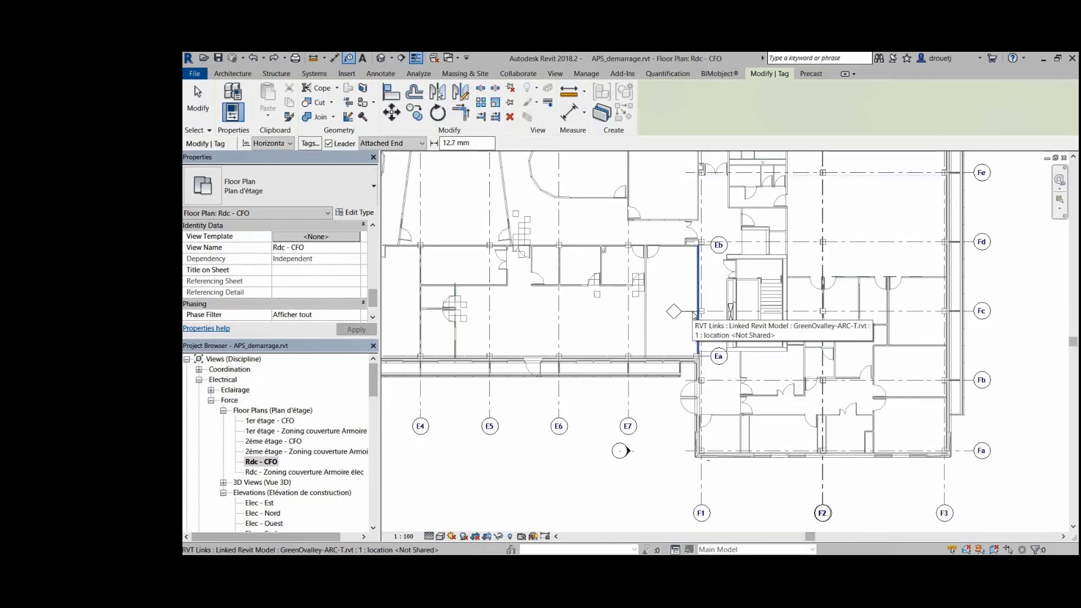
pyautogui.scroll(2, 693, 312)
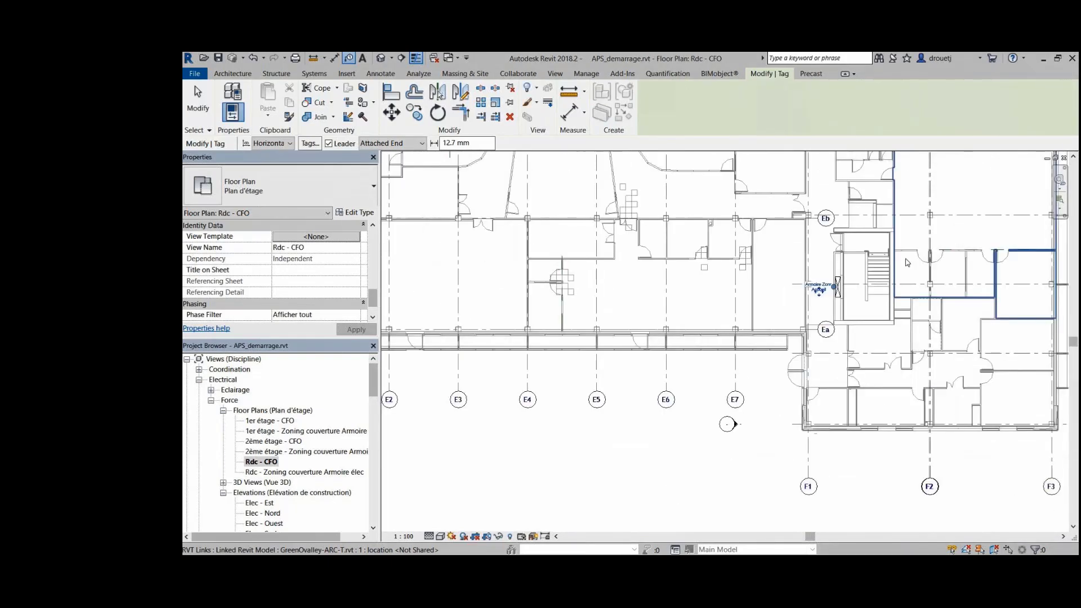
pyautogui.scroll(5, 866, 298)
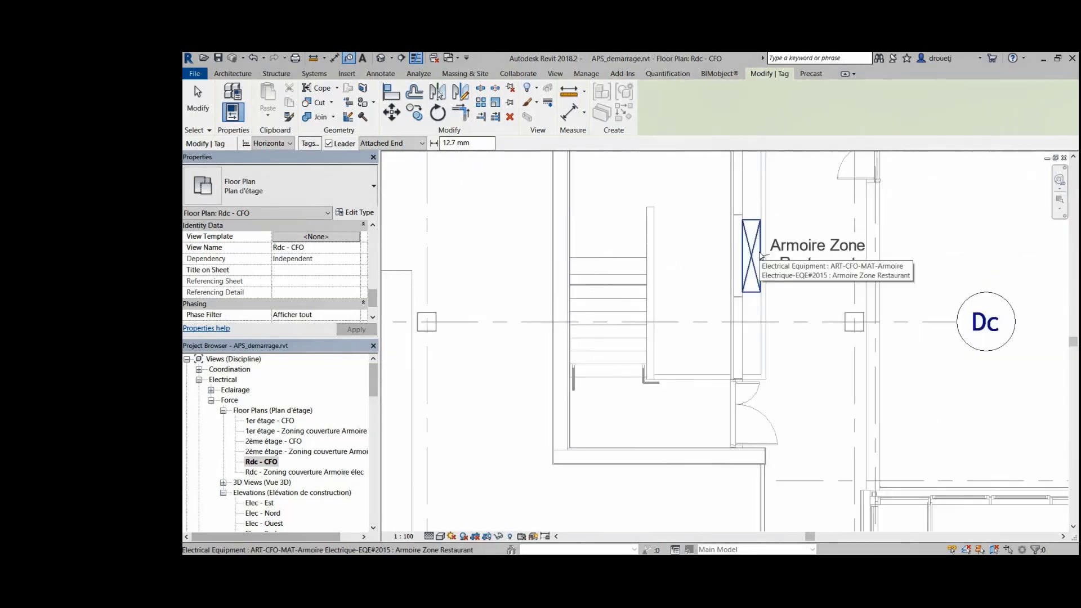
pyautogui.scroll(-4, 760, 256)
pyautogui.moveTo(445, 312); pyautogui.dragTo(815, 311, button='middle')
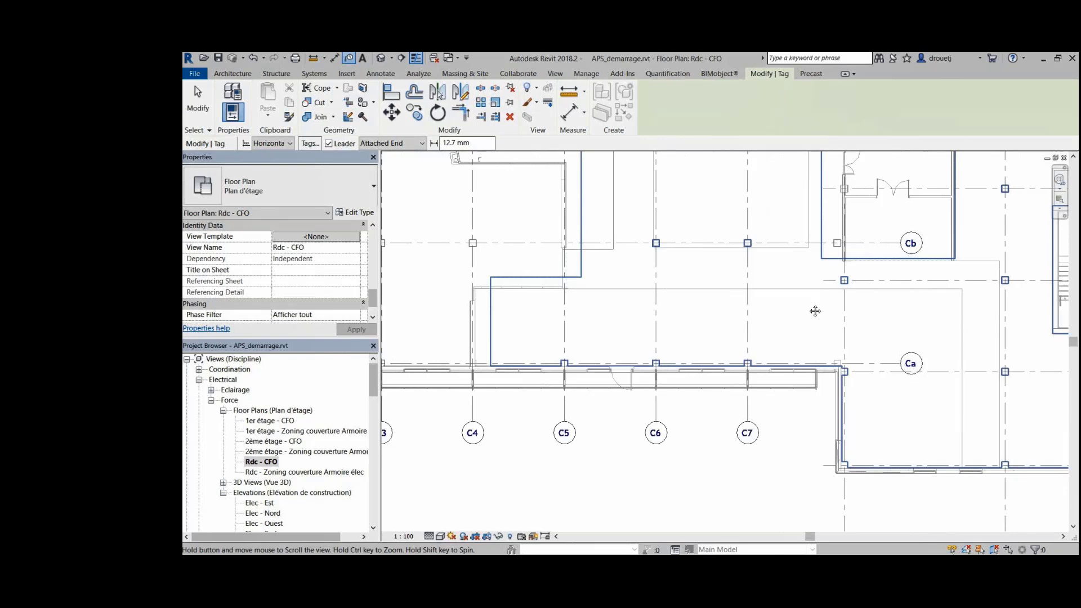
pyautogui.moveTo(405, 270); pyautogui.dragTo(715, 303, button='middle')
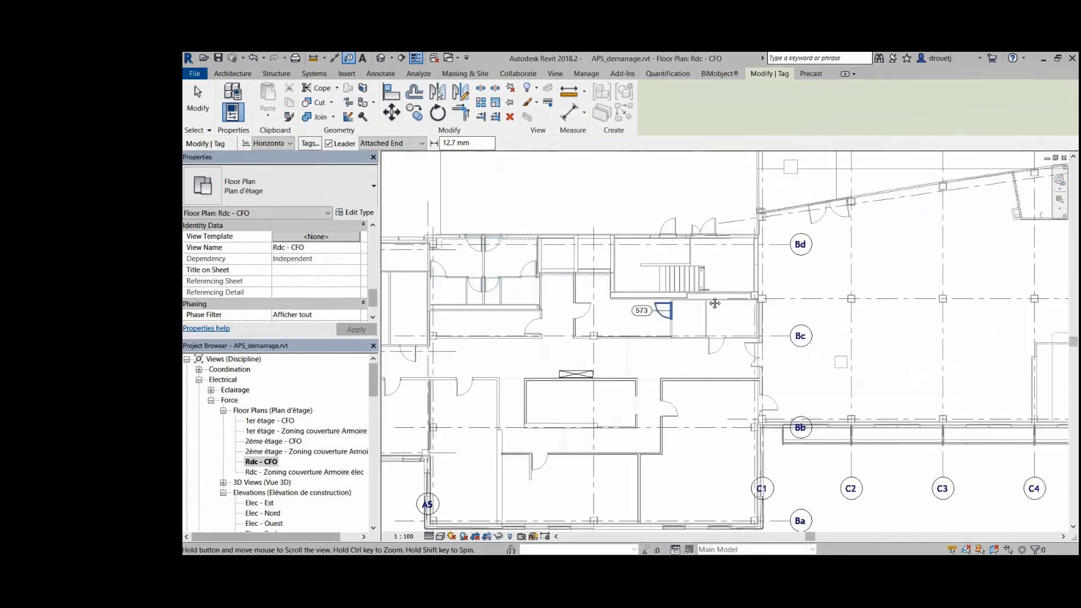
pyautogui.moveTo(715, 303); pyautogui.dragTo(895, 260, button='middle')
pyautogui.scroll(-1, 895, 261)
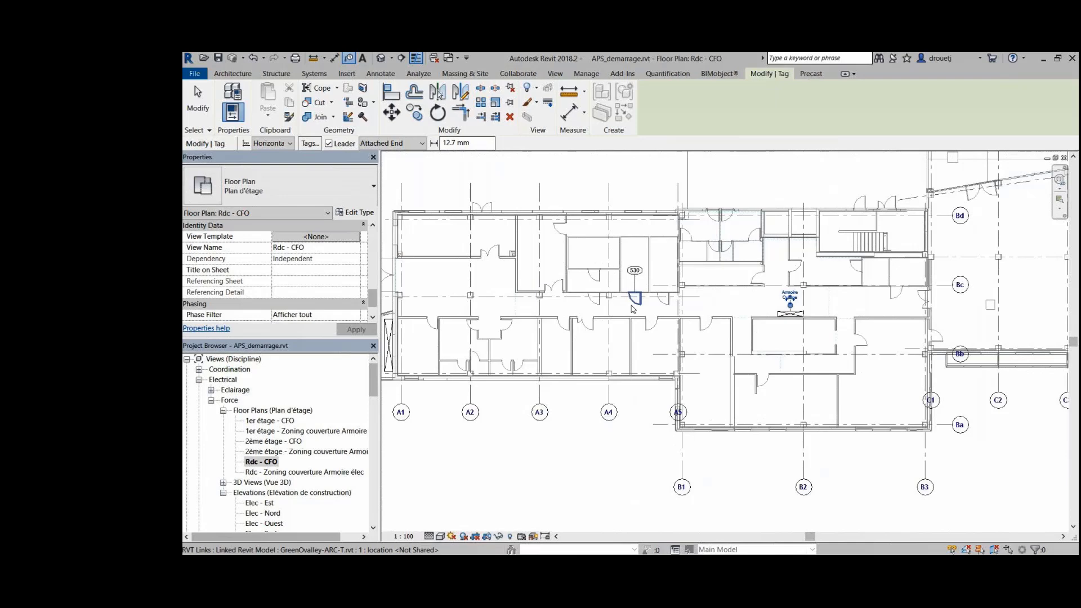
pyautogui.scroll(-2, 634, 309)
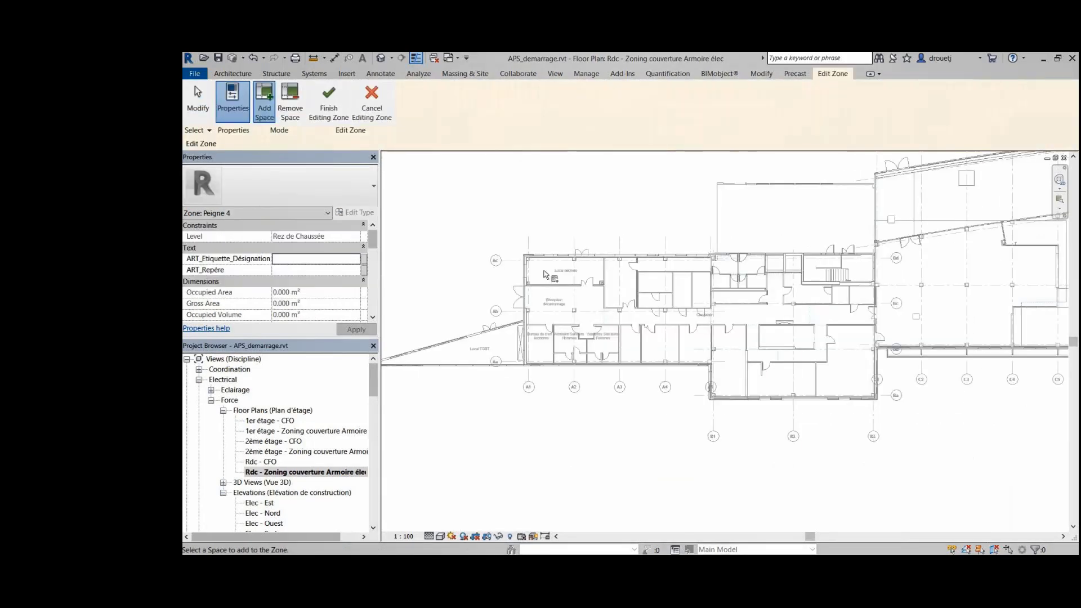
# Step: Create a zone from the spaces between grids A1 and B3 in the ground-floor zoning plan, named "Zone couverture armoire cuisine"
pyautogui.click(545, 274)
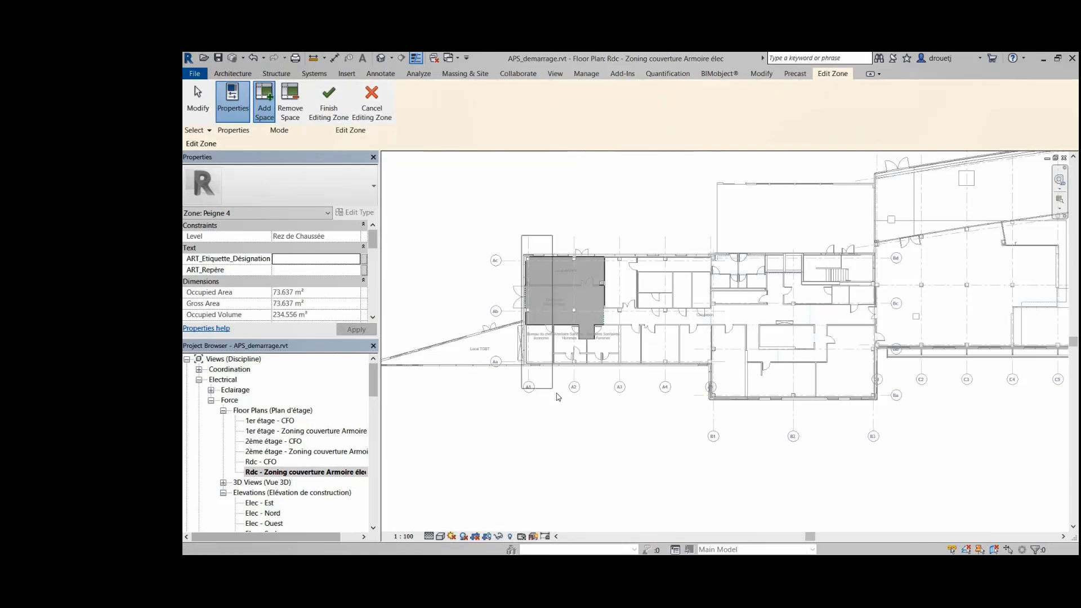
pyautogui.moveTo(558, 397); pyautogui.dragTo(879, 415)
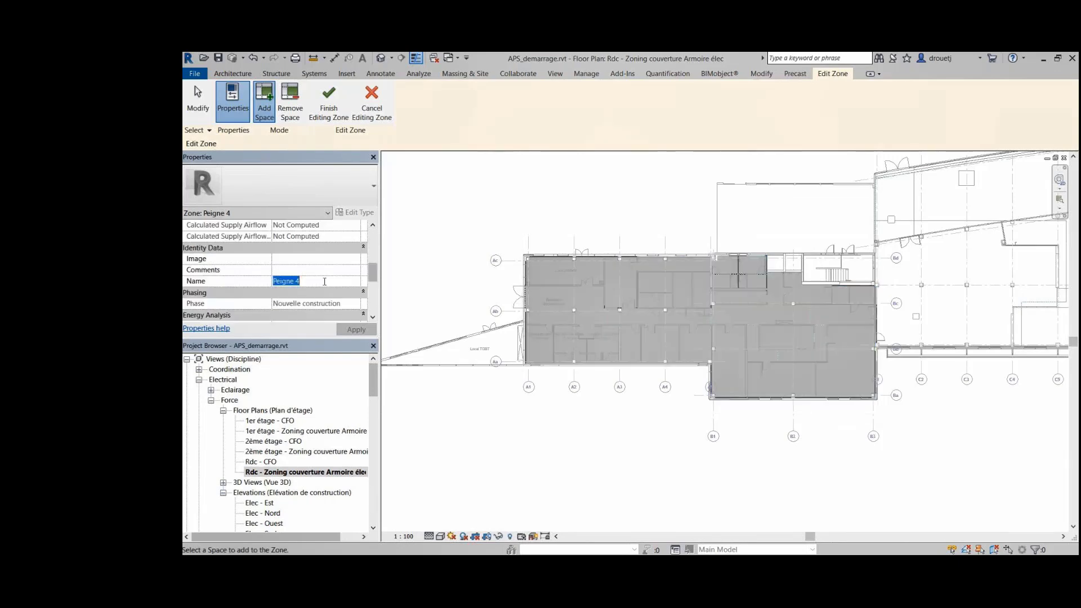
pyautogui.write('Zone couverture armoire cuisine')
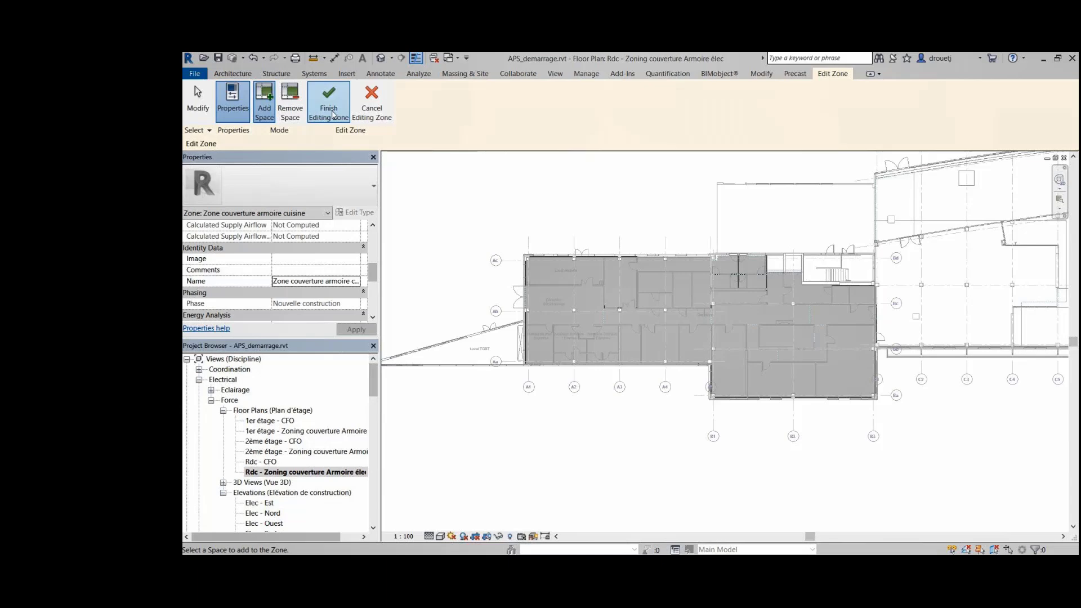
pyautogui.click(330, 113)
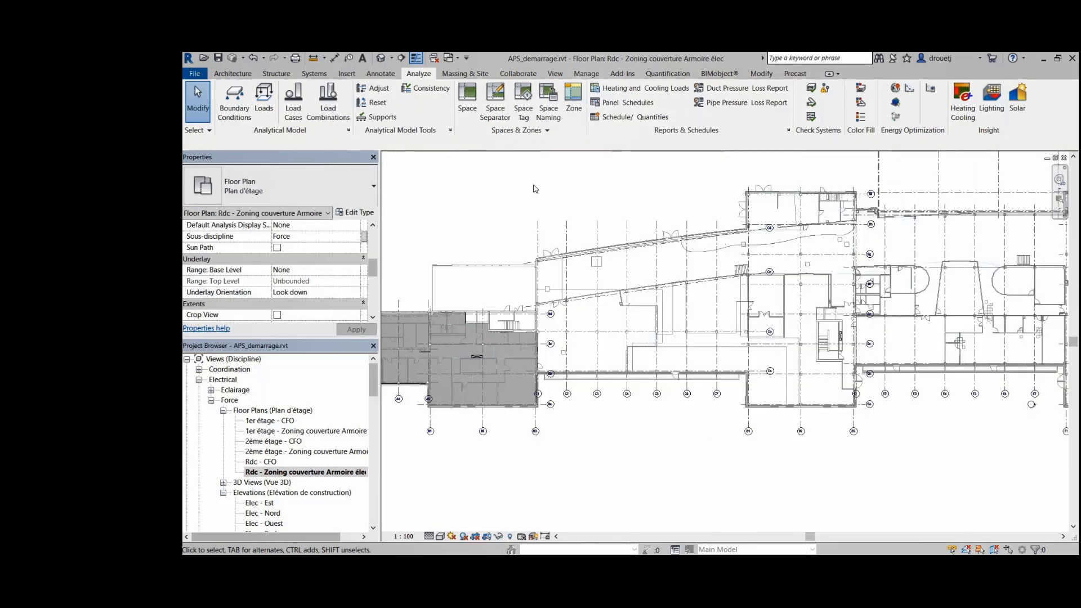
# Step: Create a zone from all spaces between grids C1 and D3, named "Zone couverture armoire restaurant"
pyautogui.moveTo(534, 165); pyautogui.dragTo(861, 479)
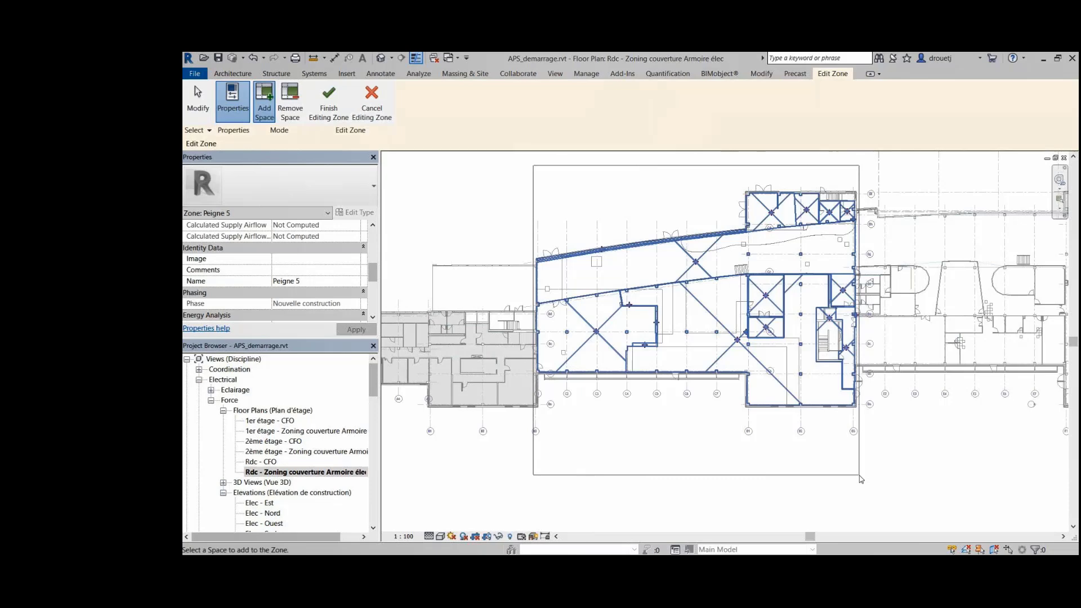
pyautogui.click(315, 281)
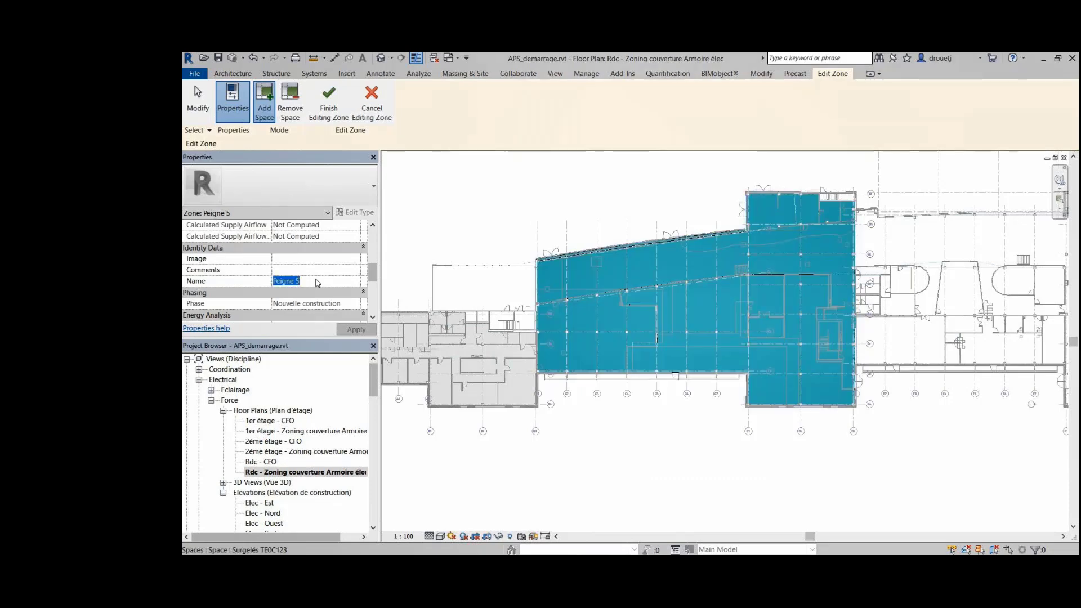
pyautogui.write('Zone couverture armoire')
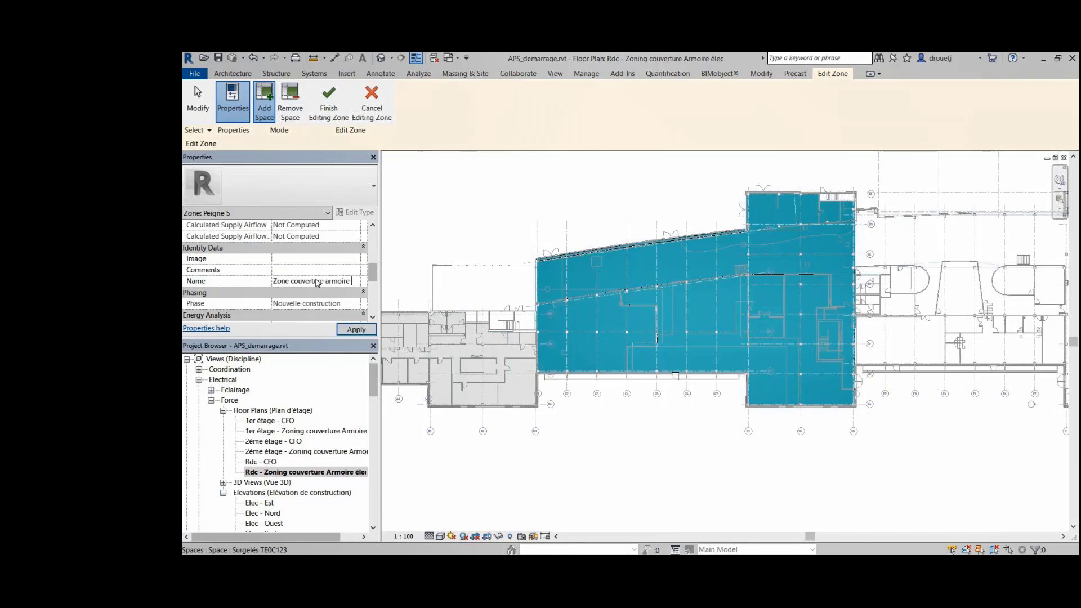
pyautogui.write('restaurant')
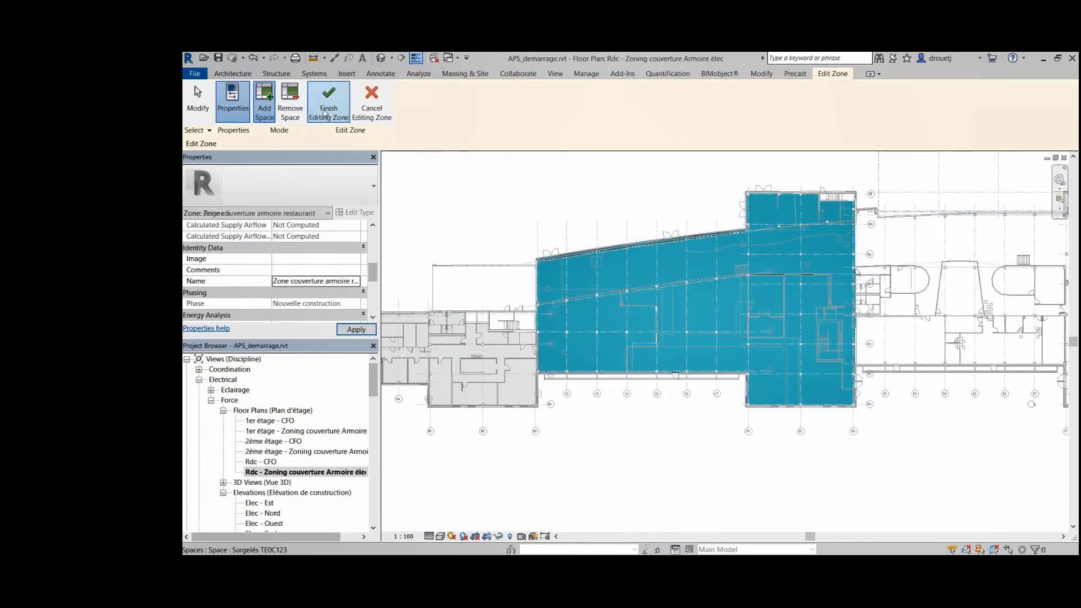
pyautogui.click(314, 112)
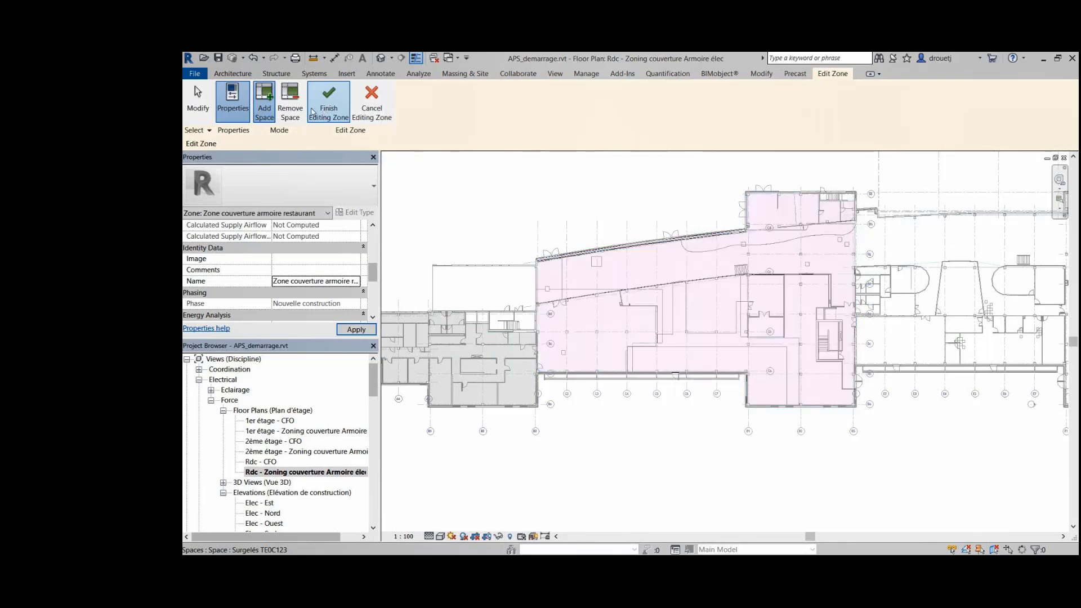
pyautogui.click(328, 107)
# Step: Create a zone from the spaces of blocks E and F, including the missed room near grid E1, named "Zone couverture armoire accueil"
pyautogui.moveTo(739, 273); pyautogui.dragTo(386, 306, button='middle')
pyautogui.click(573, 101)
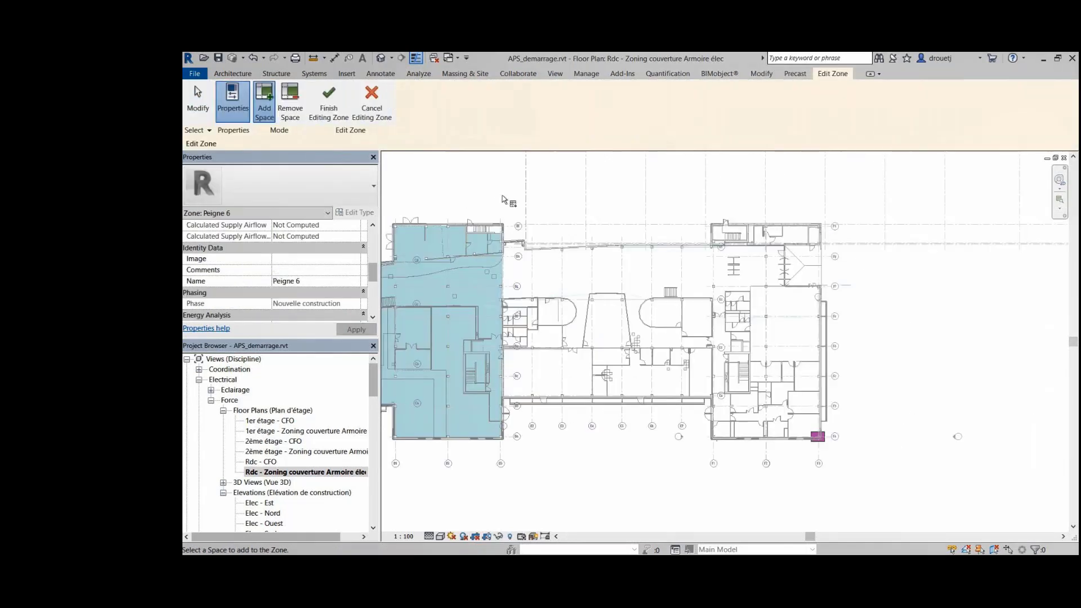
pyautogui.moveTo(504, 200); pyautogui.dragTo(809, 472)
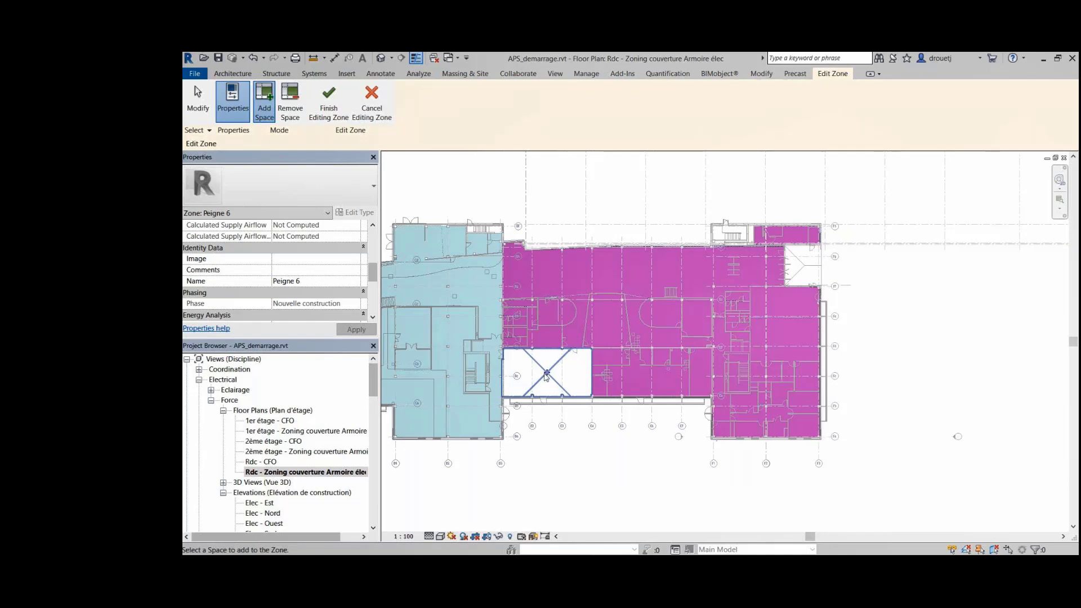
pyautogui.click(546, 377)
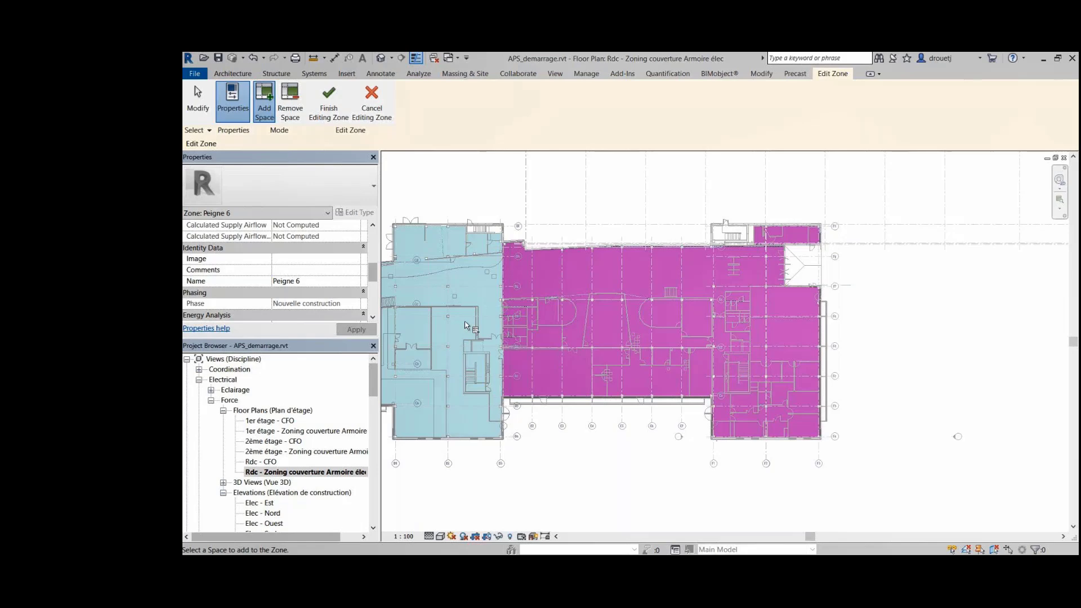
pyautogui.click(321, 281)
pyautogui.write('Zone couvertur')
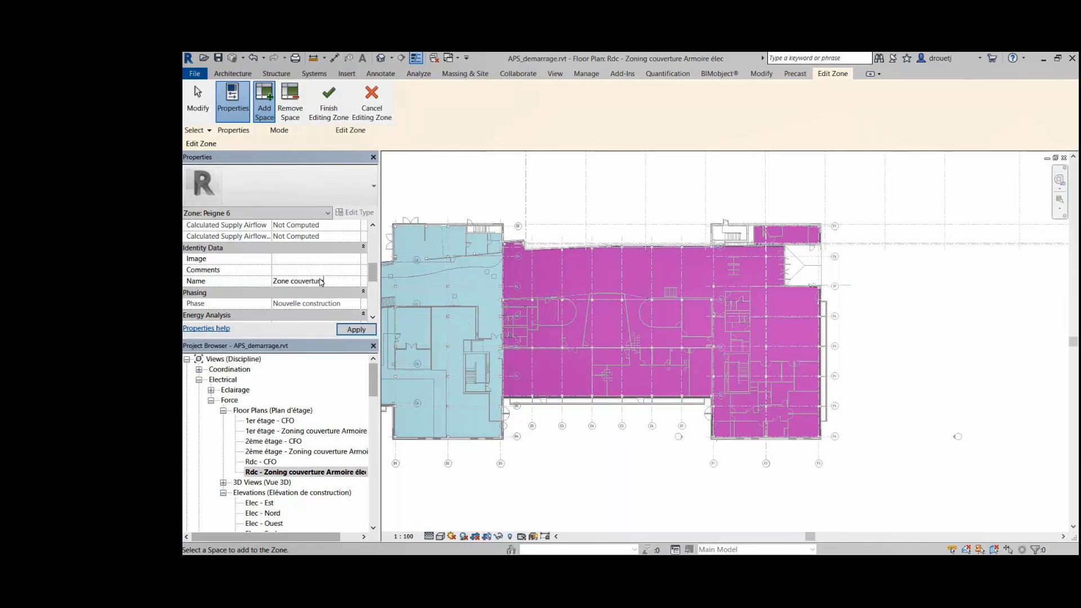
pyautogui.write('e armoire accueil')
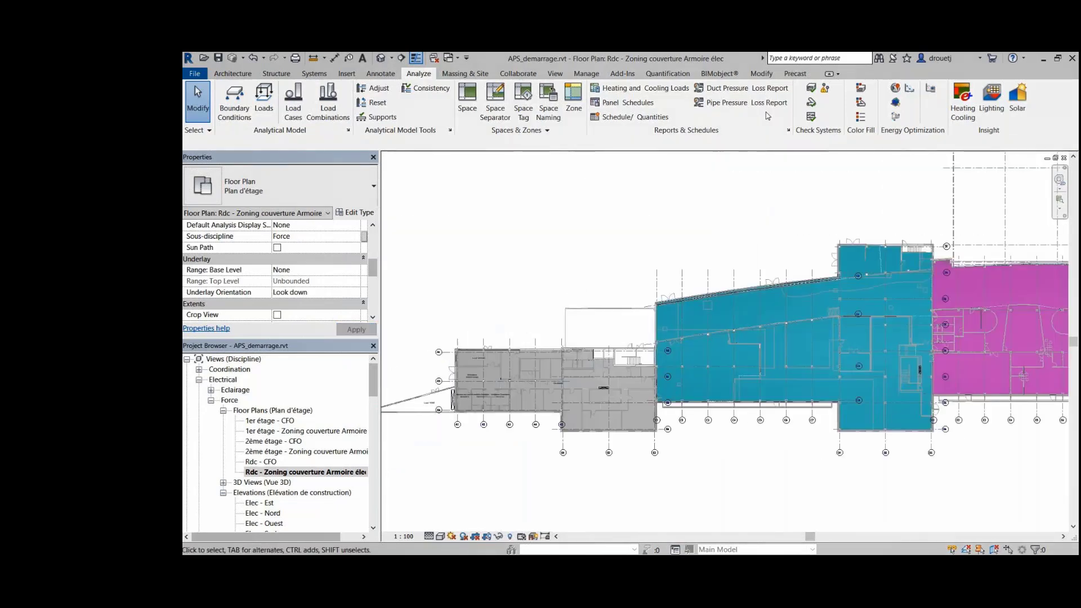
# Step: Place a color fill legend for the coverage zones in the empty area above the kitchen zone
pyautogui.click(861, 88)
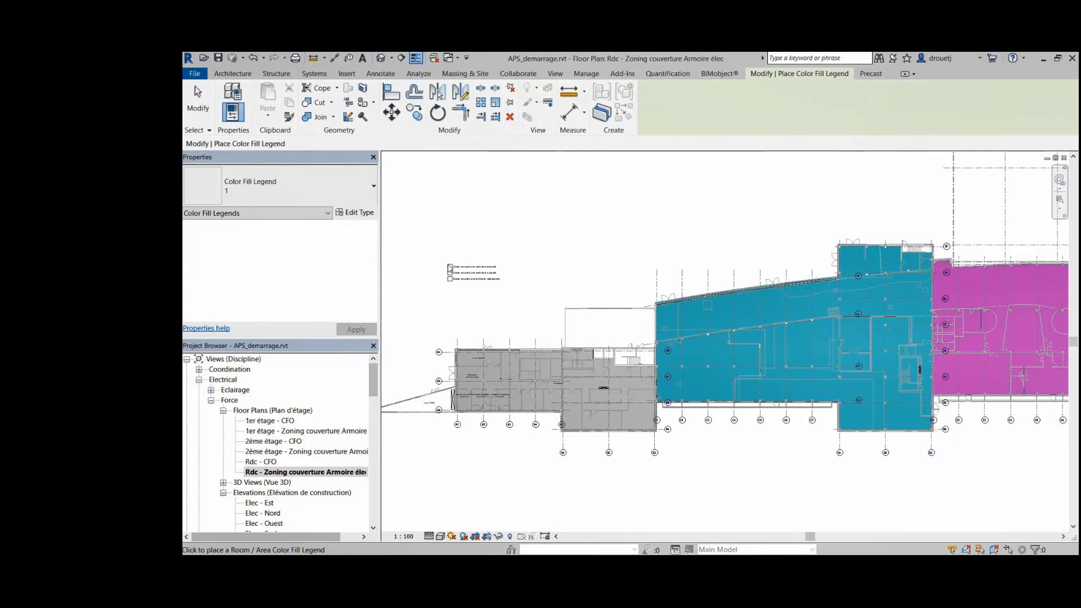
pyautogui.click(450, 268)
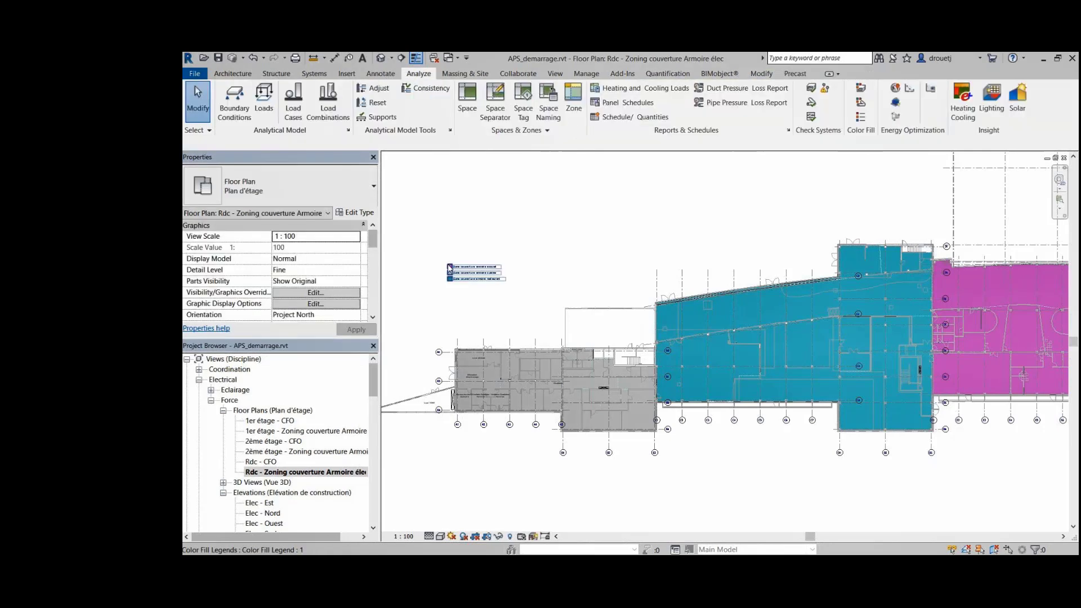
pyautogui.moveTo(530, 271); pyautogui.dragTo(546, 259, button='middle')
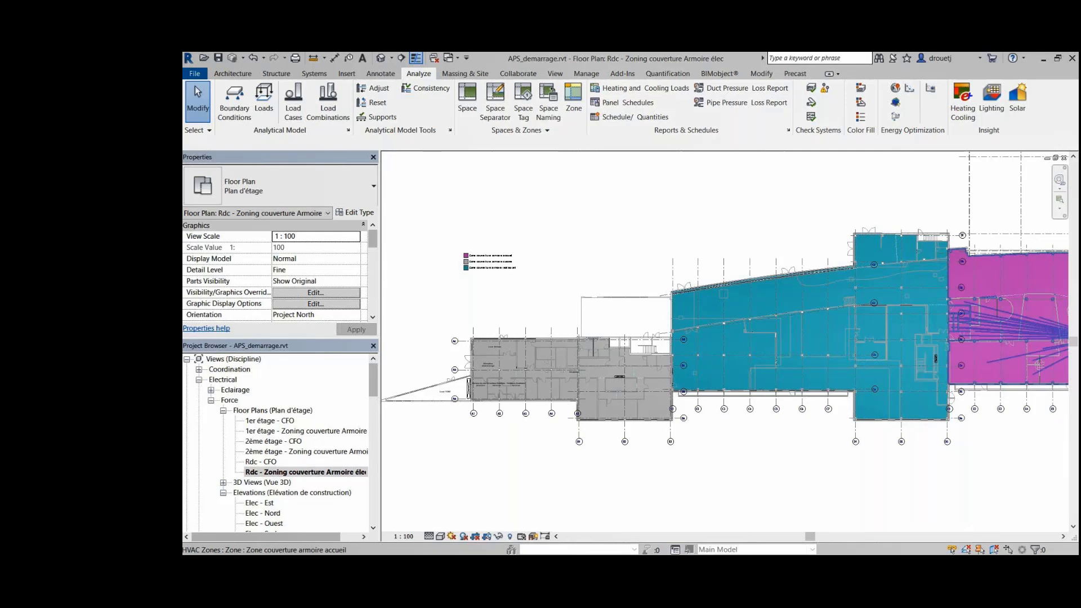
# Step: Tag the kitchen, restaurant and reception coverage zones by category, using leaders with tags above the building outline
pyautogui.click(393, 77)
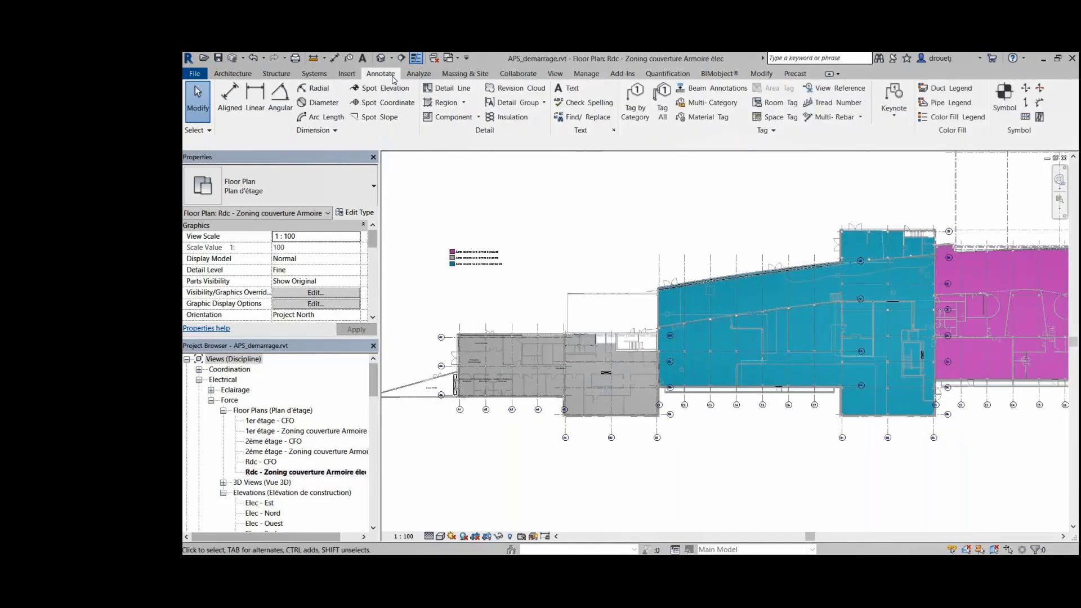
pyautogui.scroll(-1, 392, 80)
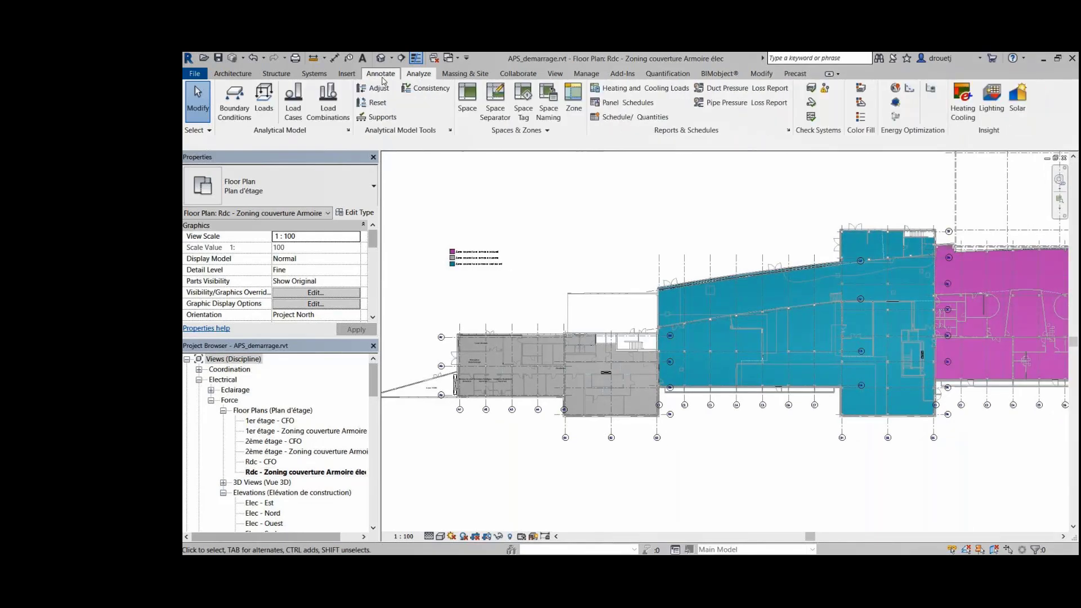
pyautogui.click(381, 76)
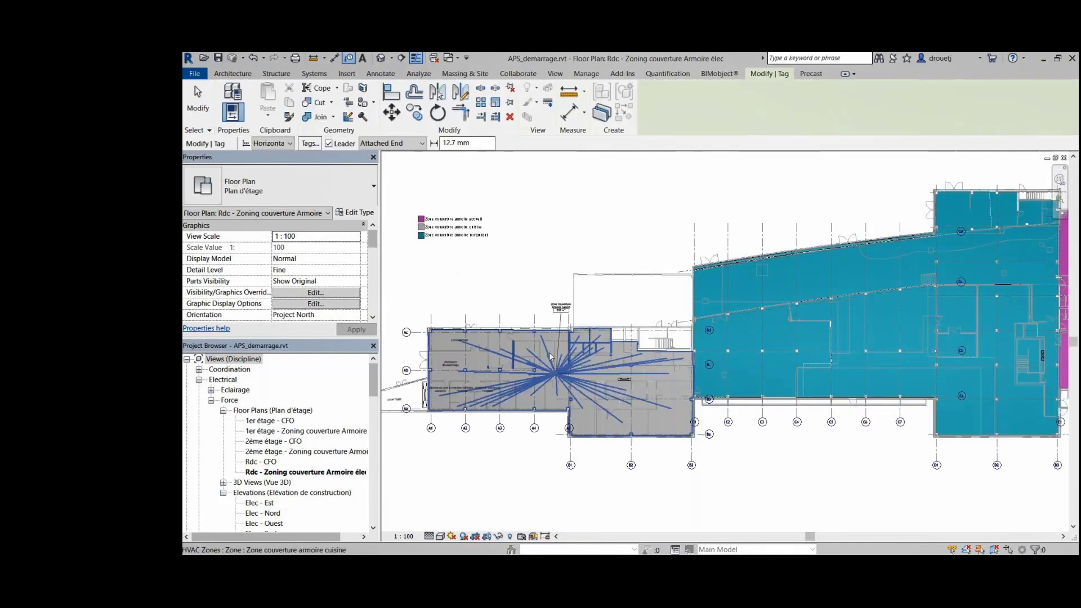
pyautogui.scroll(4, 549, 352)
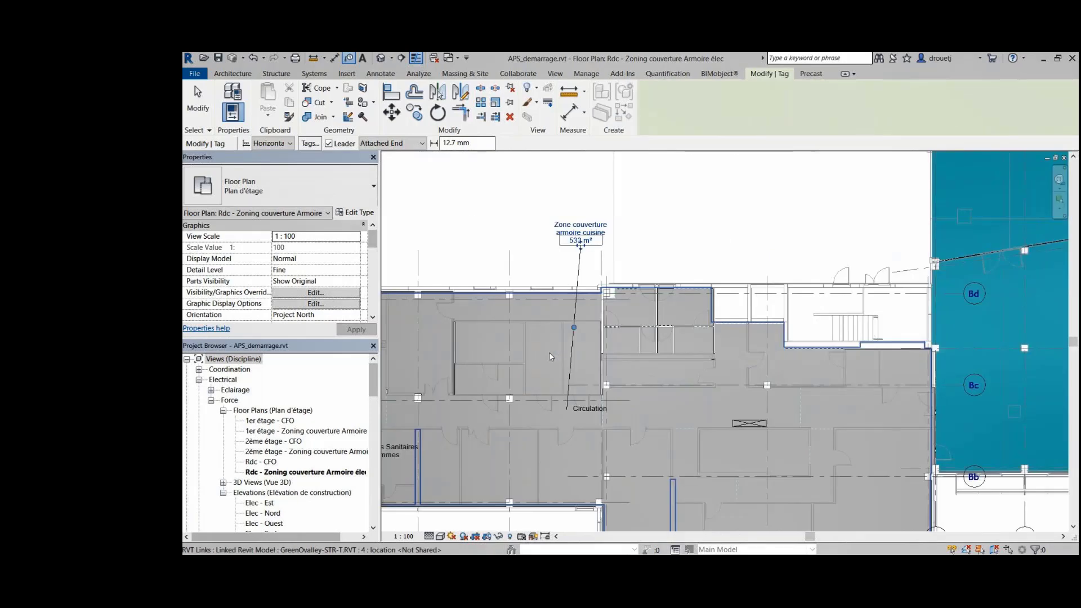
pyautogui.scroll(-4, 493, 254)
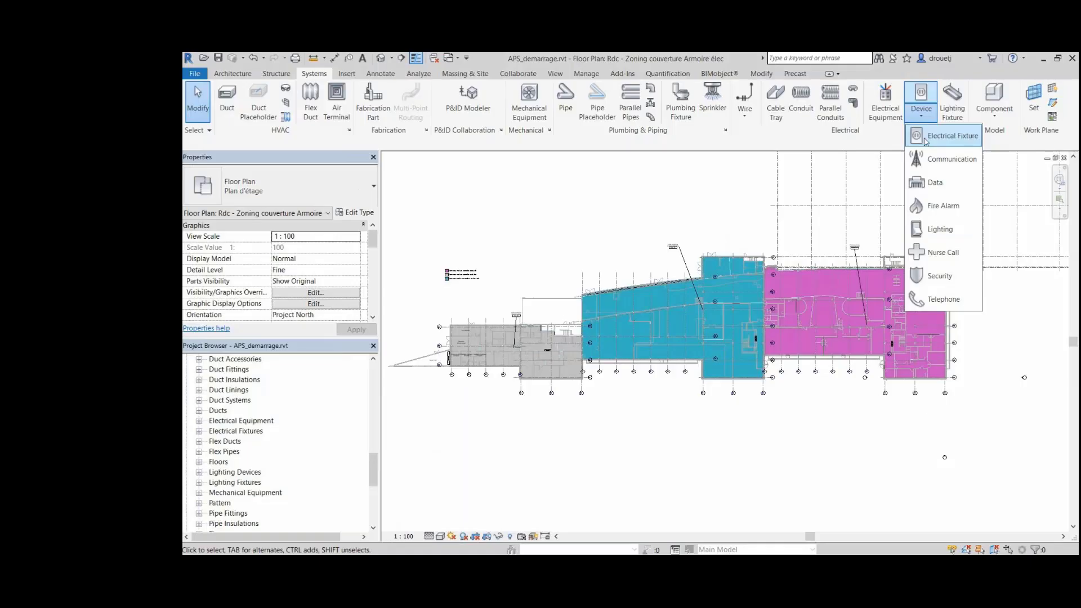
# Step: Place one "Charge par ratio" electrical fixture each for CVC, Eclairage and petite Force in the corridor near the kitchen cabinet
pyautogui.click(952, 136)
pyautogui.click(315, 197)
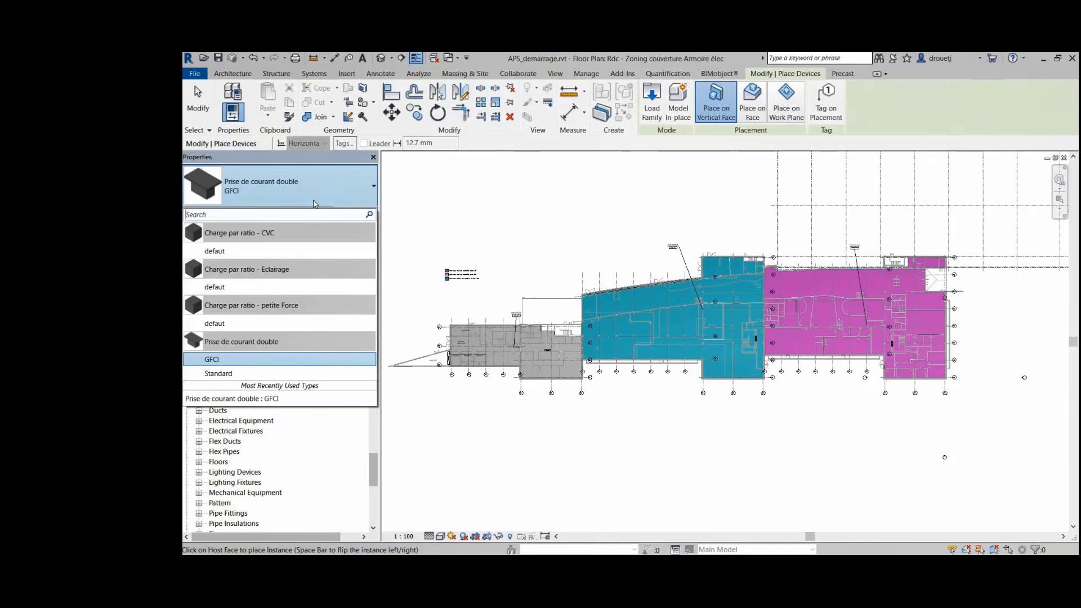
pyautogui.click(257, 251)
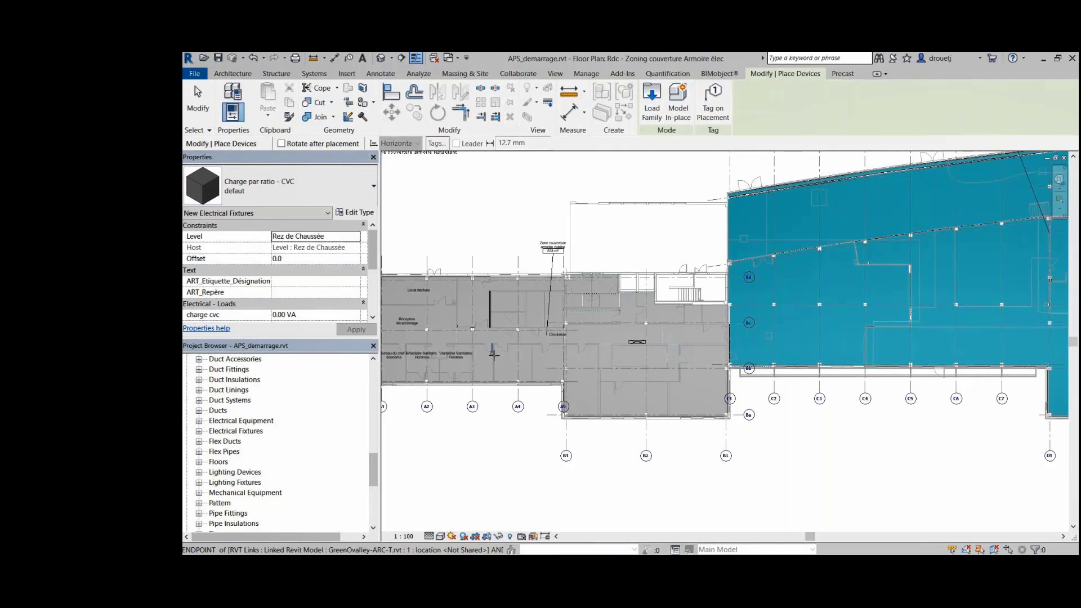
pyautogui.scroll(2, 484, 332)
pyautogui.click(306, 189)
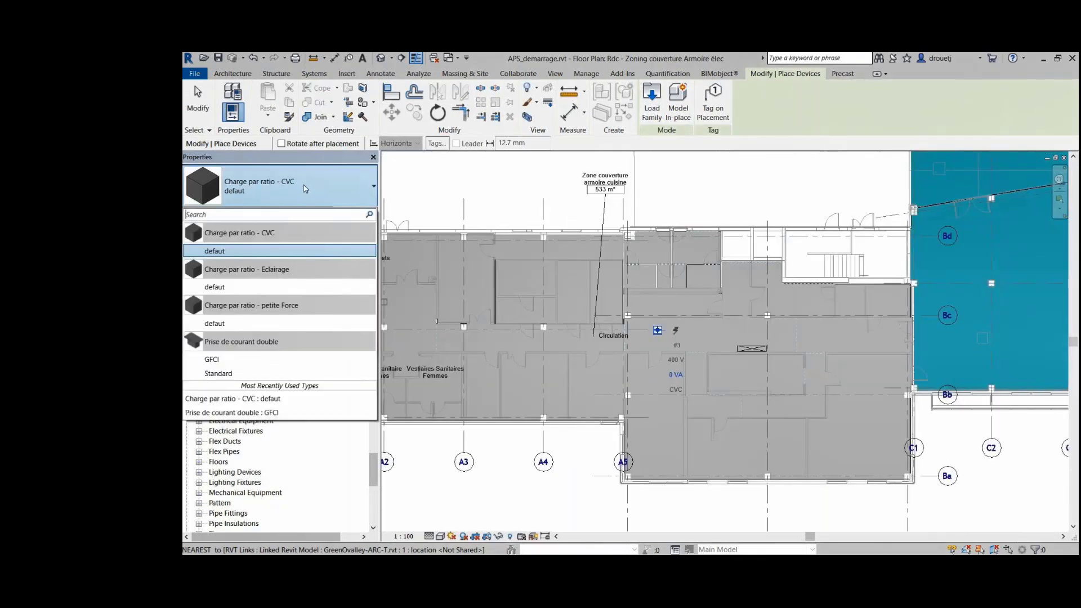
pyautogui.click(215, 287)
pyautogui.click(711, 331)
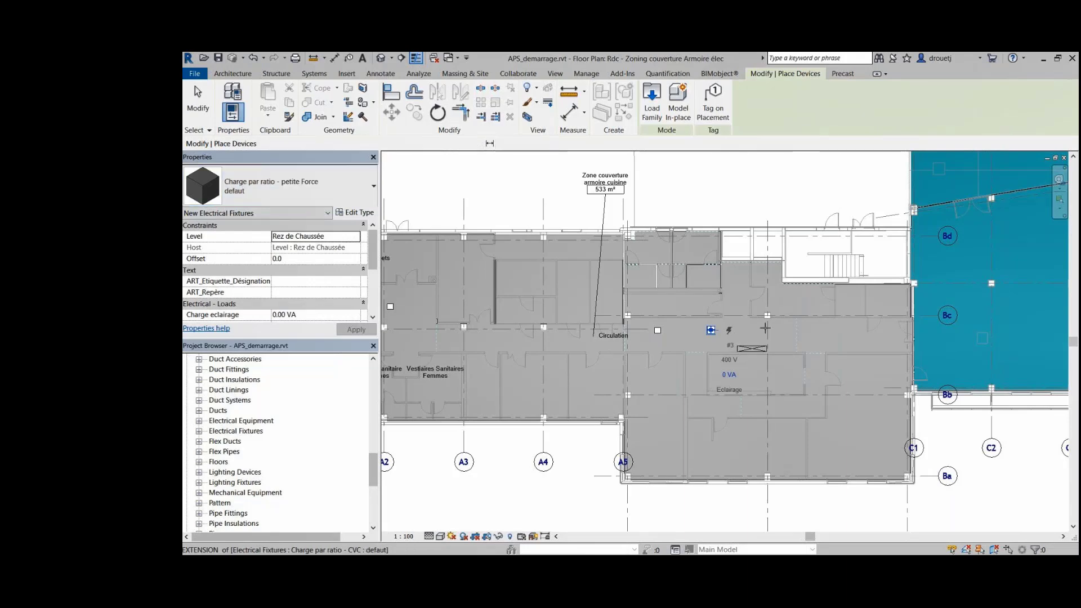
pyautogui.scroll(-2, 533, 301)
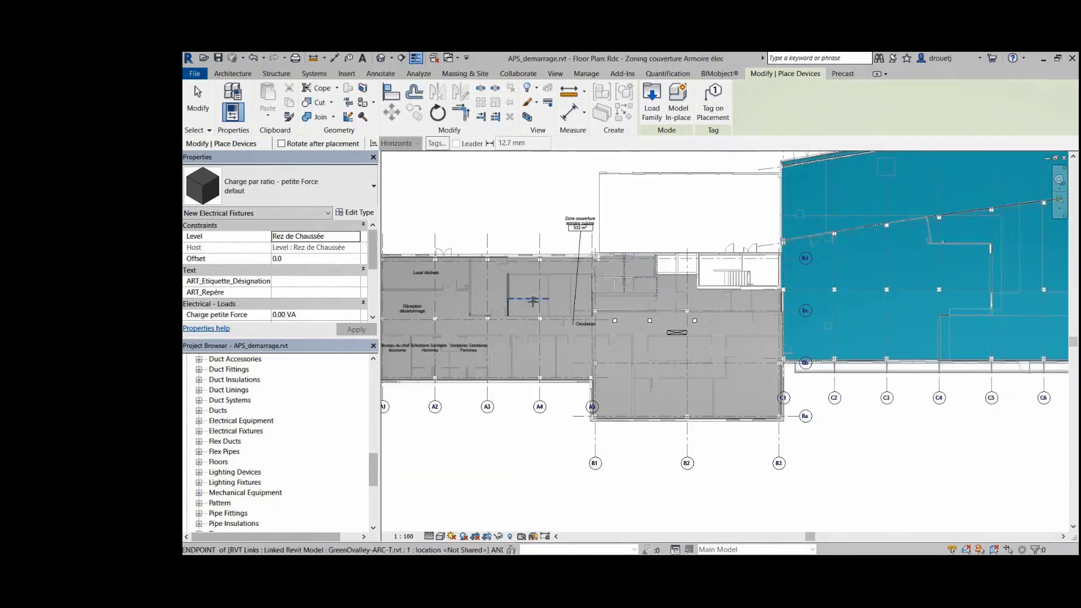
pyautogui.rightClick(525, 213)
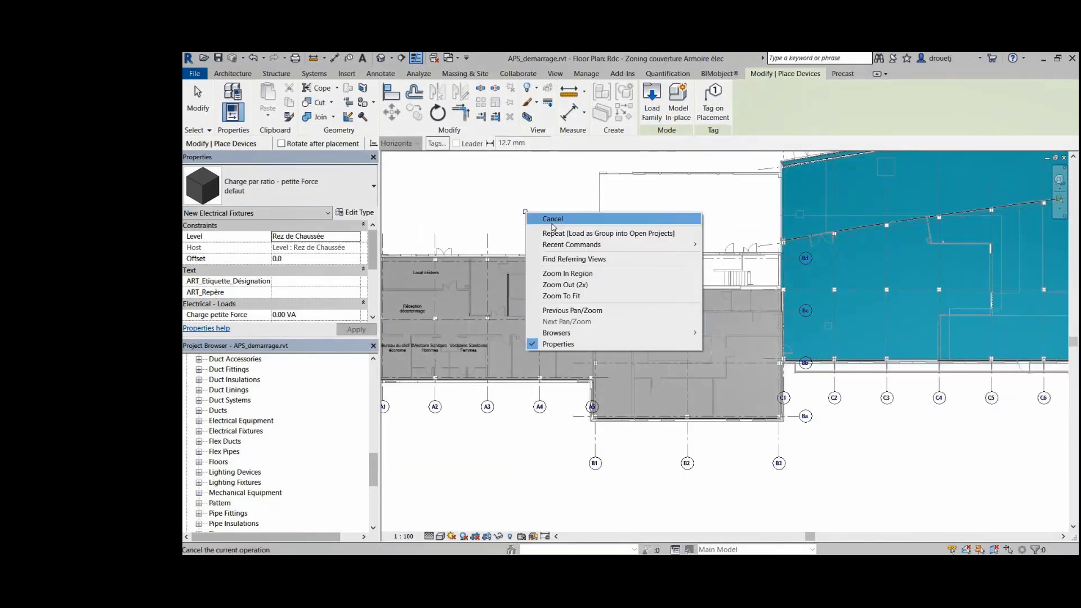
pyautogui.click(553, 222)
# Step: In the Rdc - CFO plan, copy the three kitchen load fixtures into the restaurant zone and again into the reception zone
pyautogui.scroll(3, 691, 288)
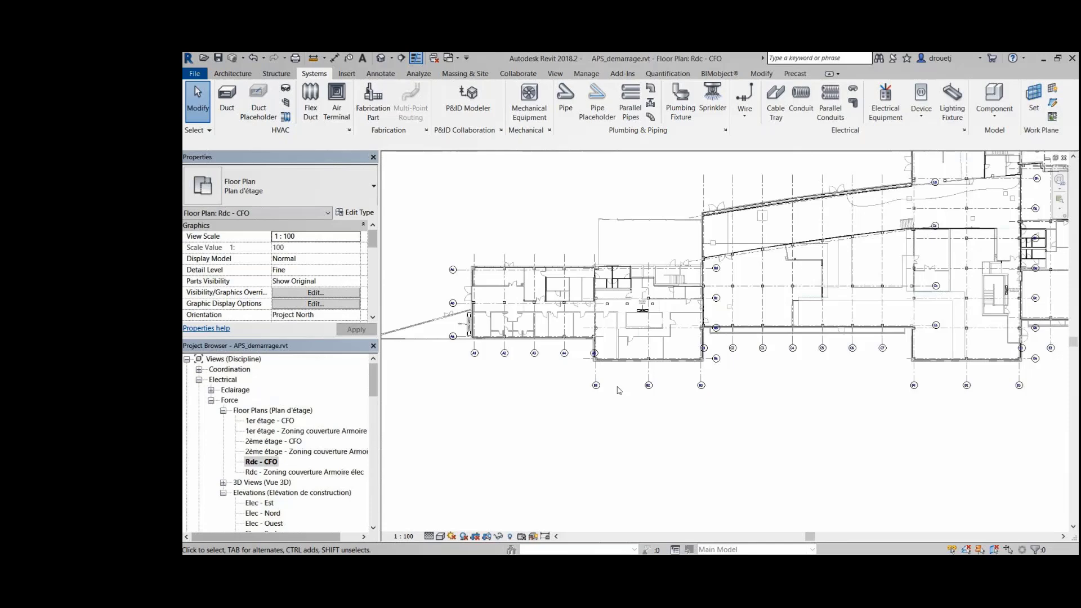
pyautogui.scroll(5, 619, 304)
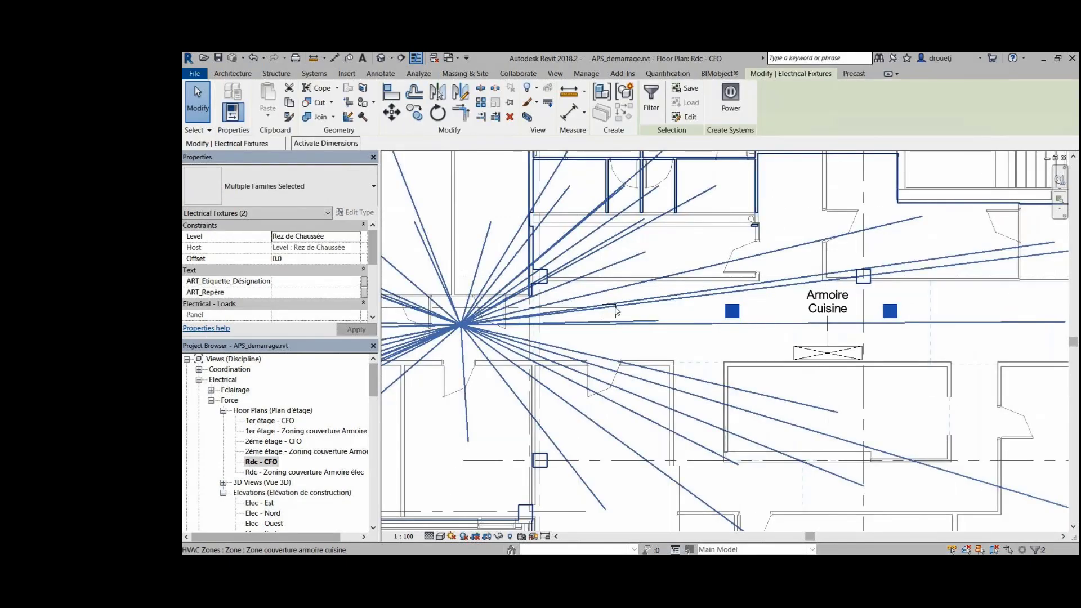
pyautogui.keyDown('ctrl'); pyautogui.click(614, 311); pyautogui.keyUp('ctrl')
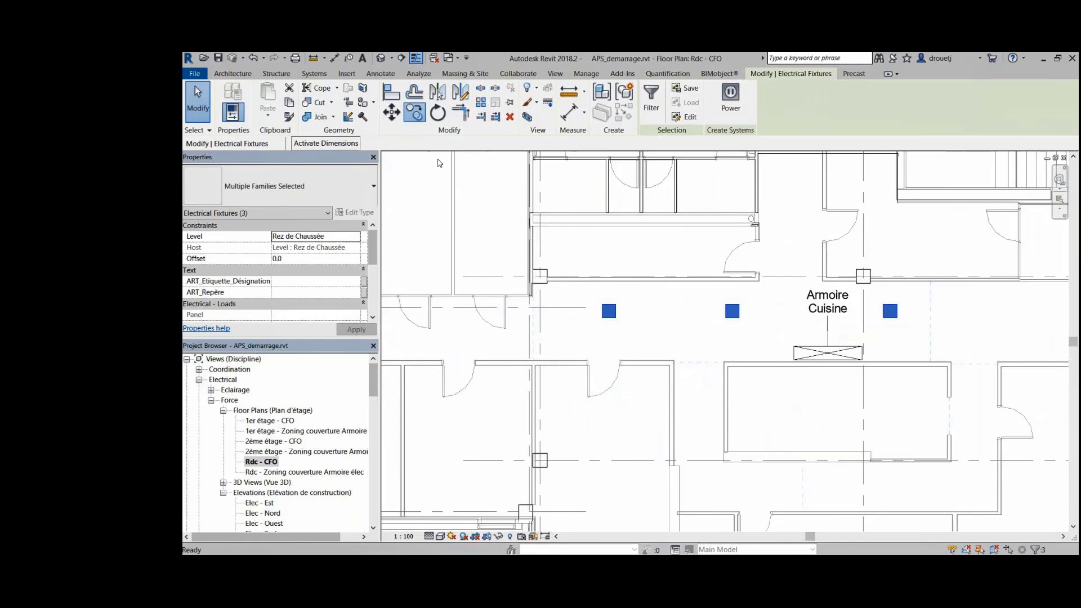
pyautogui.press('m')
pyautogui.press('v')
pyautogui.scroll(-5, 504, 298)
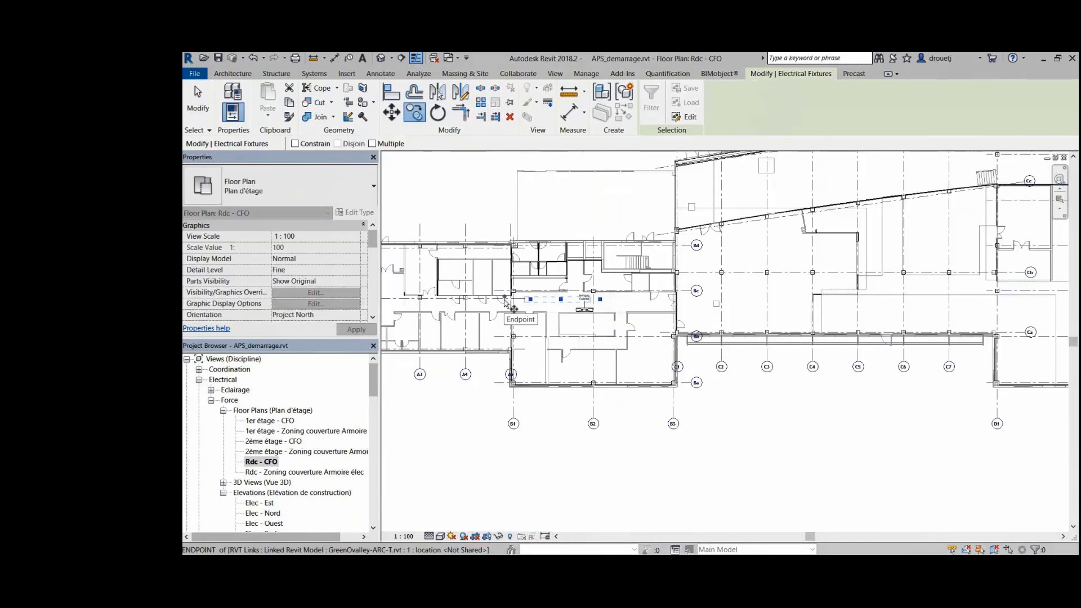
pyautogui.click(506, 303)
pyautogui.scroll(-1, 507, 303)
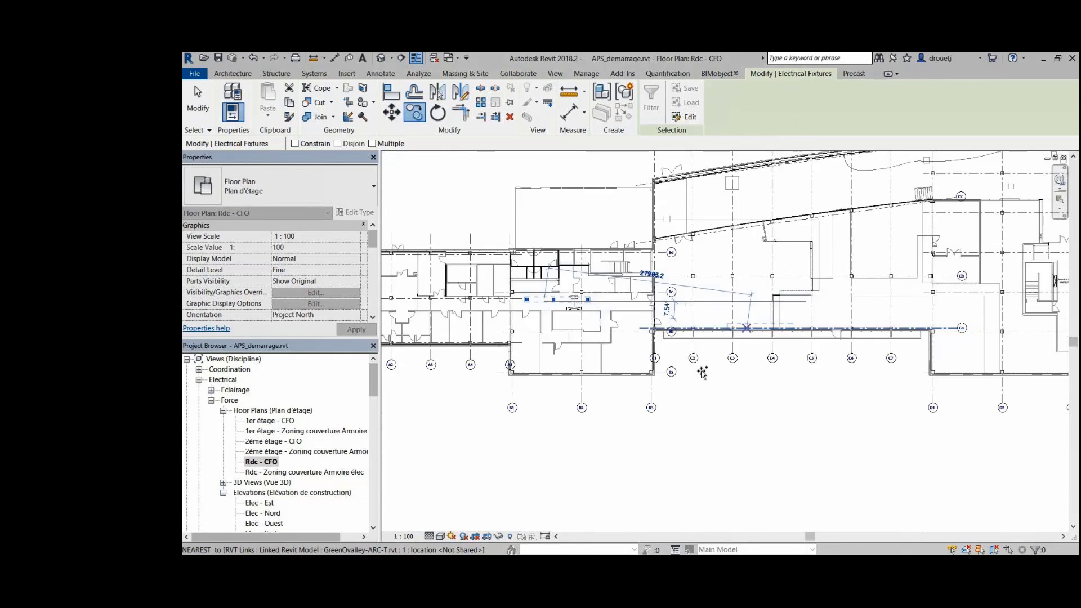
pyautogui.click(821, 286)
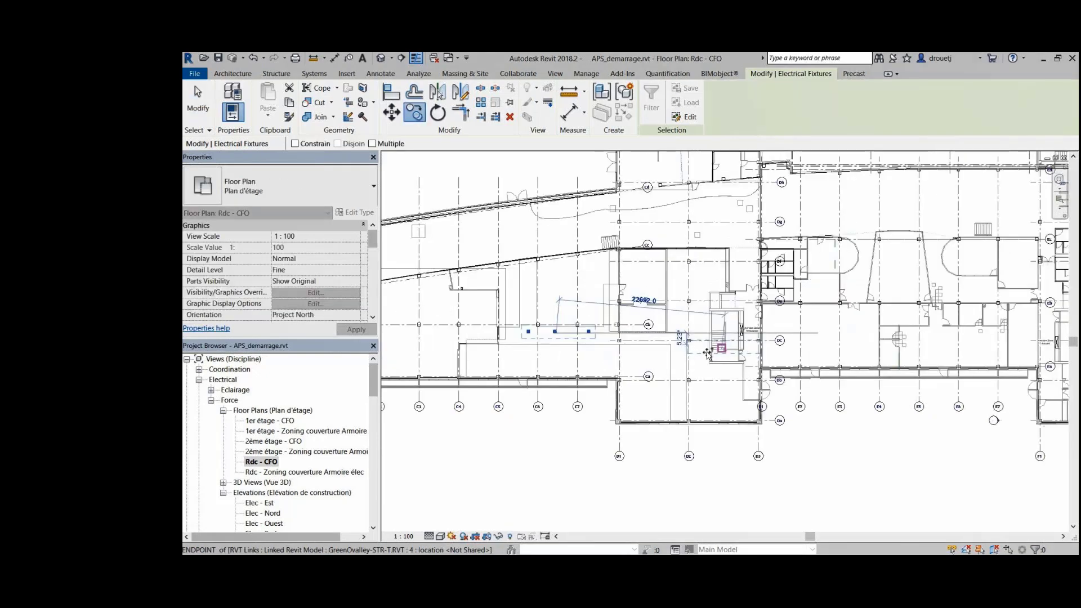
pyautogui.scroll(-1, 708, 353)
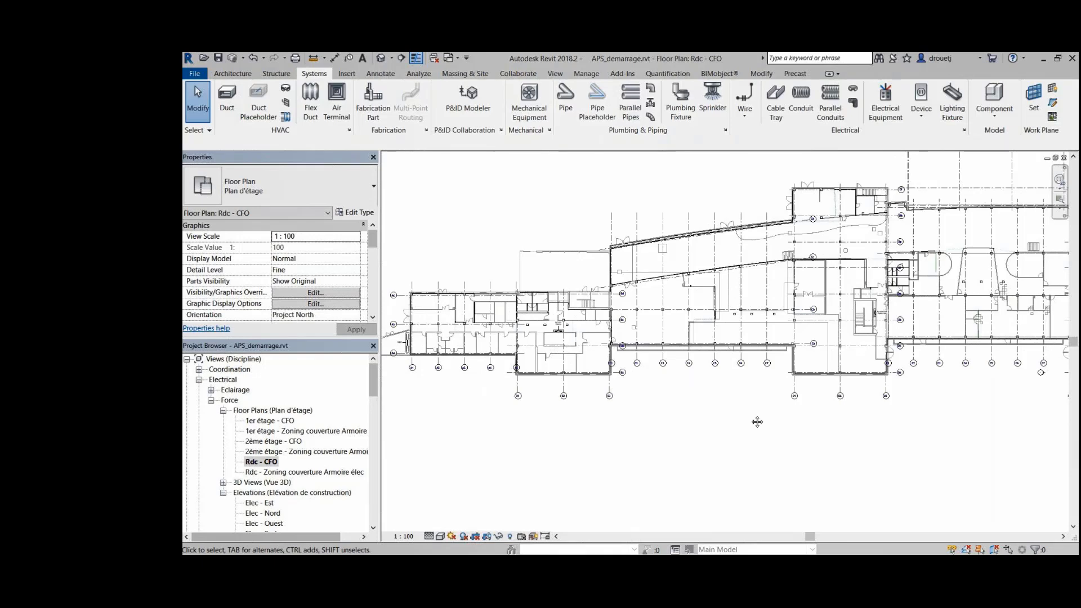
pyautogui.scroll(1, 757, 422)
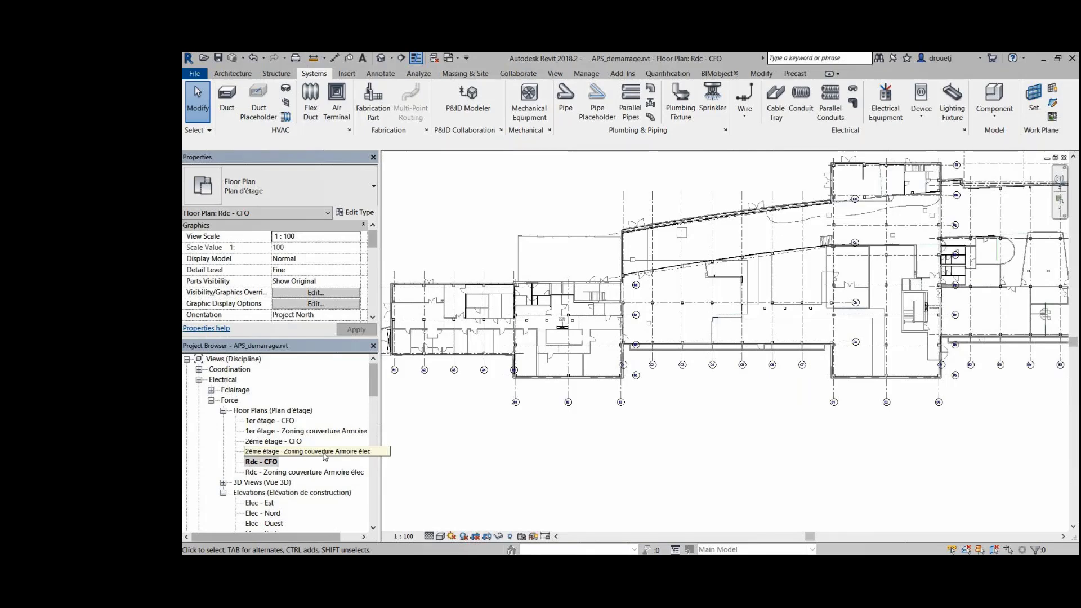
# Step: In the Rdc cabinet coverage zoning plan, set the kitchen Eclairage fixture's Charge eclairage to 7995 VA, calculated from the 533 m² zone area
pyautogui.doubleClick(304, 472)
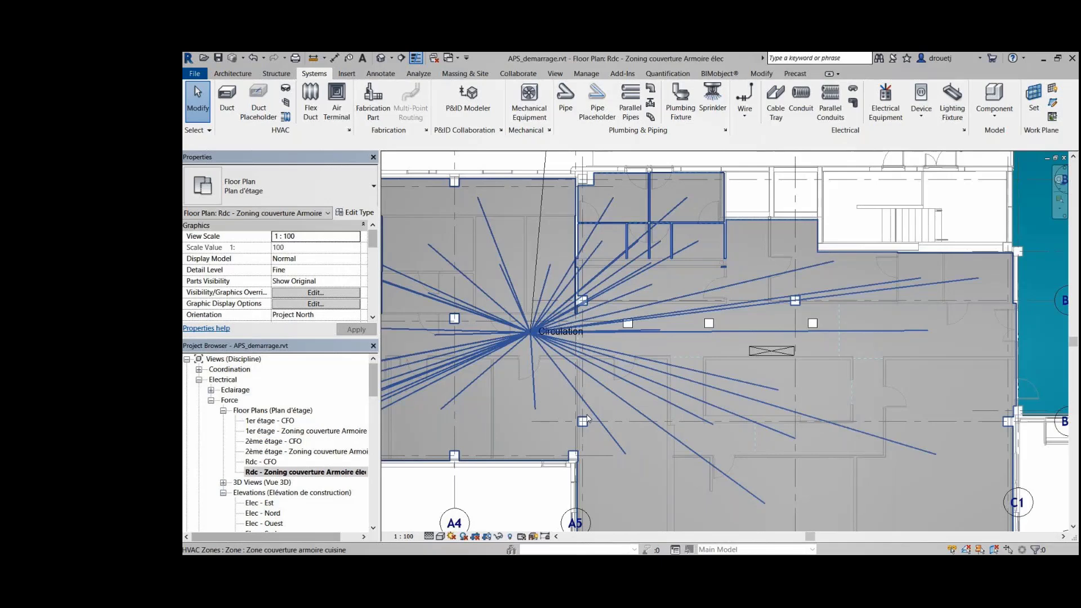
pyautogui.scroll(-2, 677, 324)
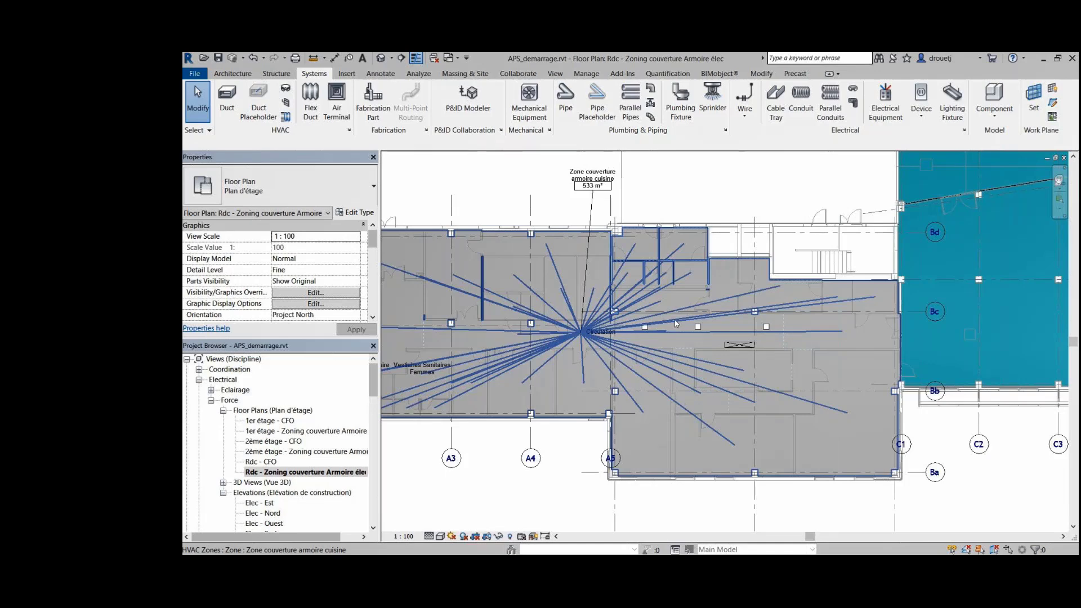
pyautogui.click(677, 323)
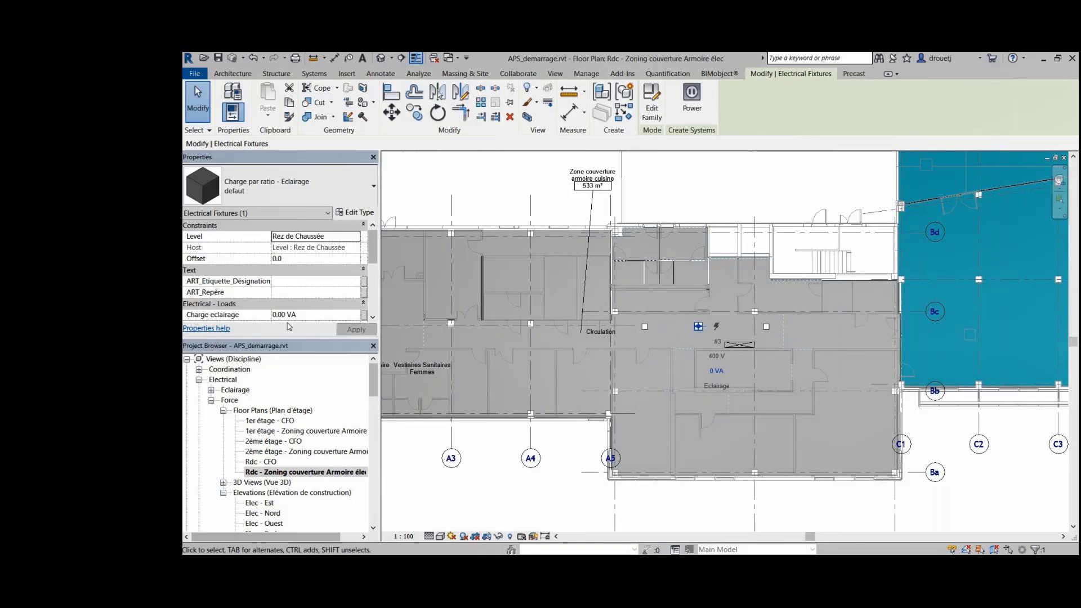
pyautogui.press('XF86Calculator')
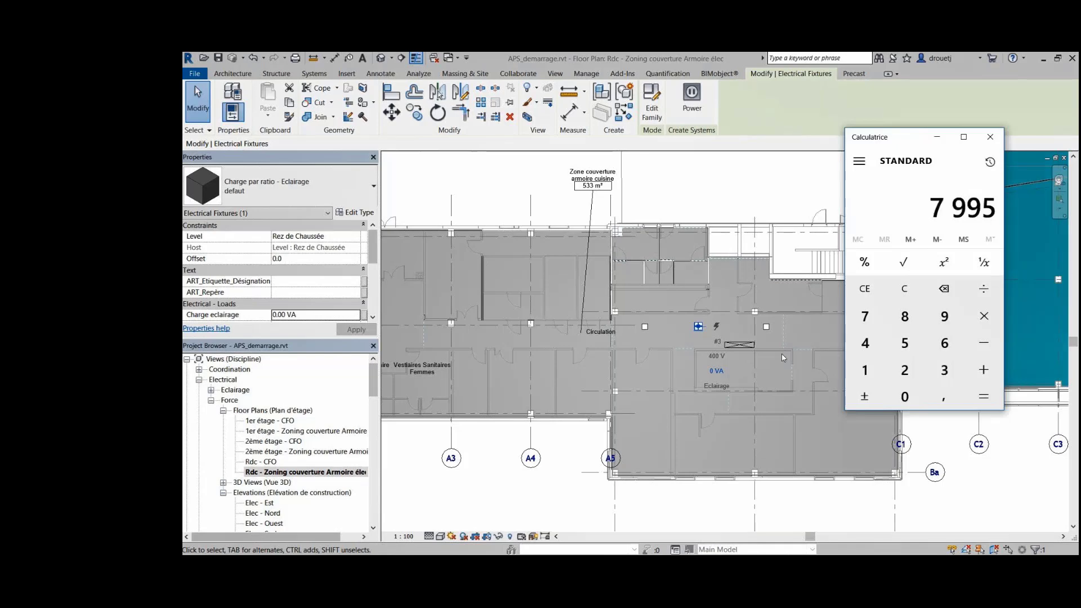
pyautogui.click(328, 316)
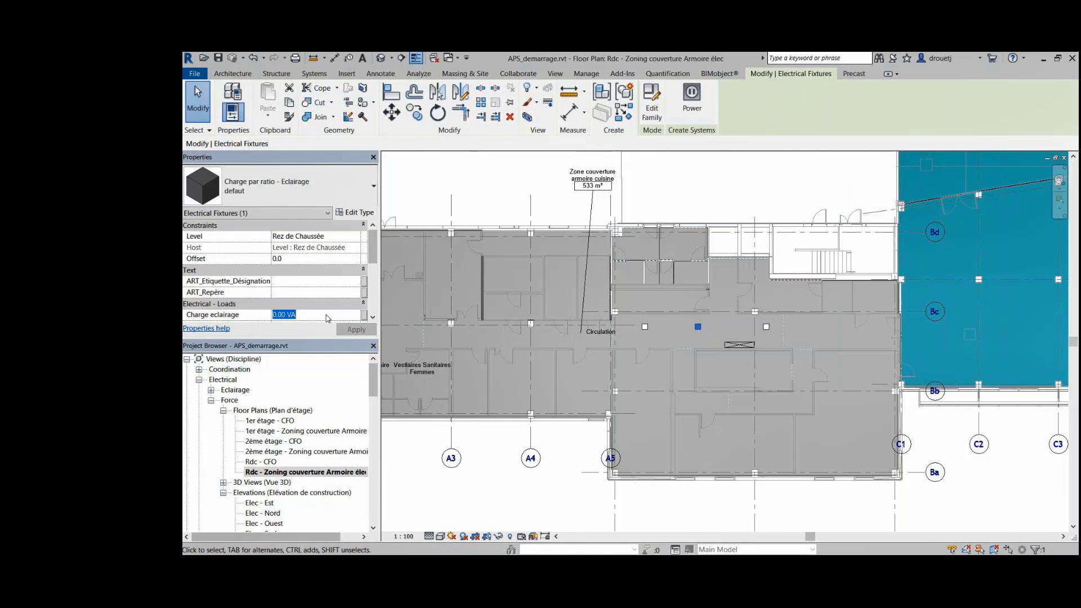
pyautogui.click(526, 185)
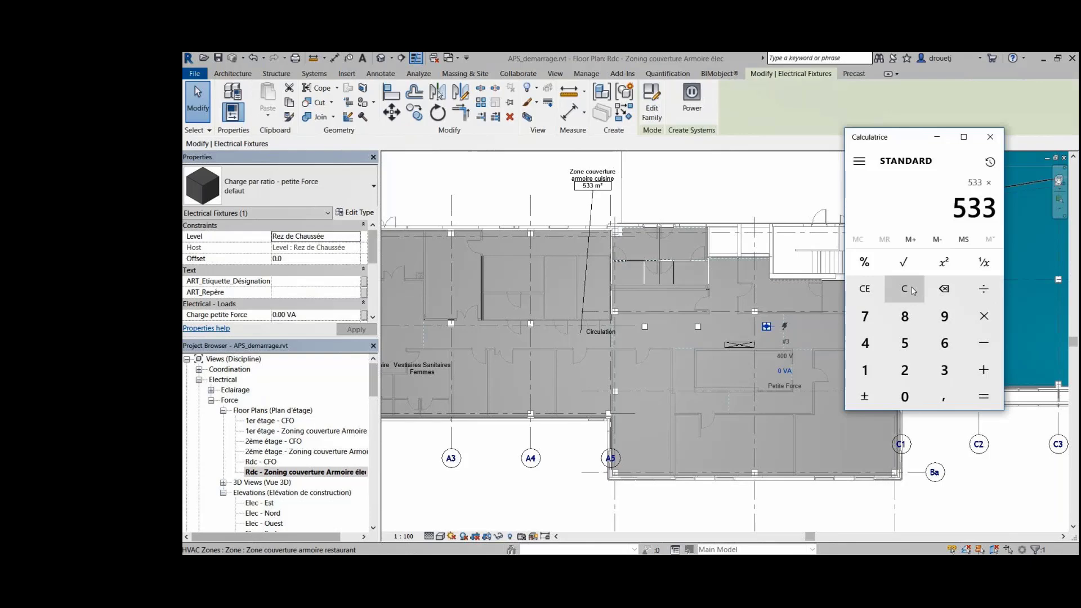
# Step: Calculate 533 × 25 for the kitchen's small-power load and set the petite Force fixture's Charge petite Force to 13325 VA
pyautogui.write('25')
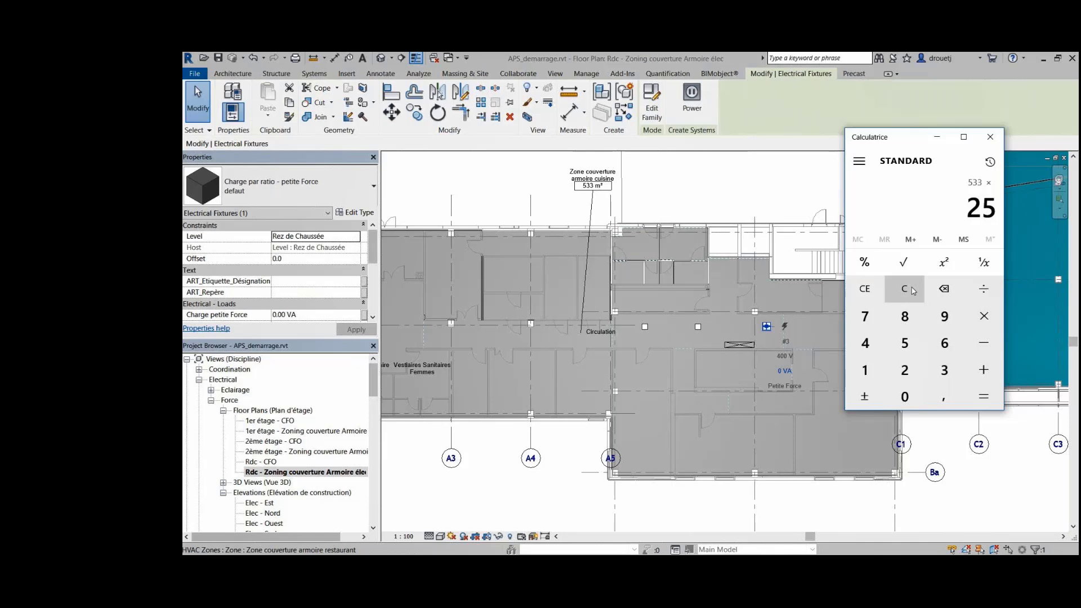
pyautogui.click(309, 315)
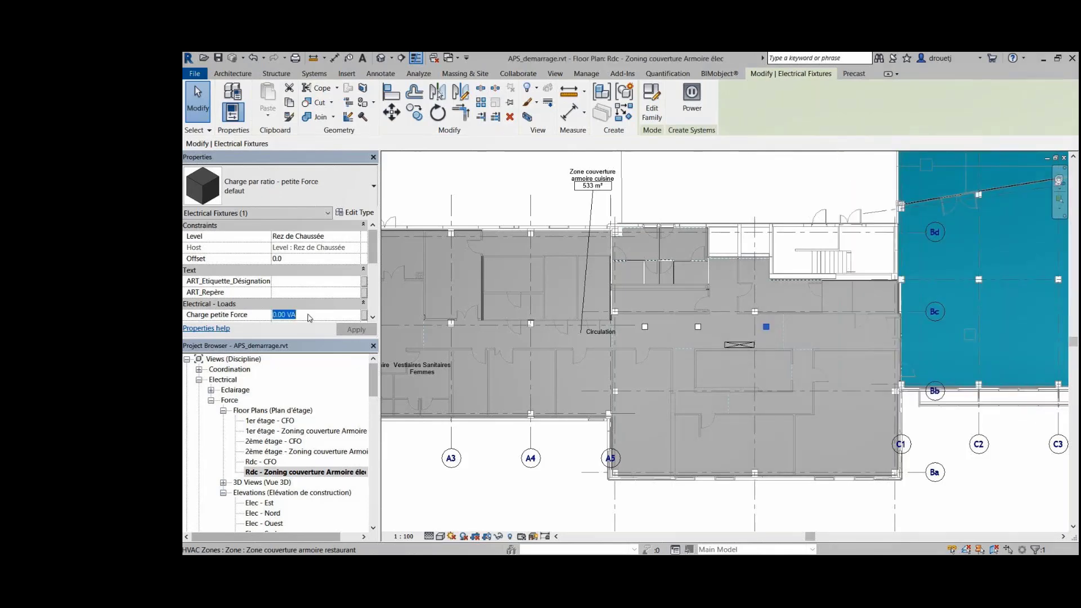
pyautogui.write('13325')
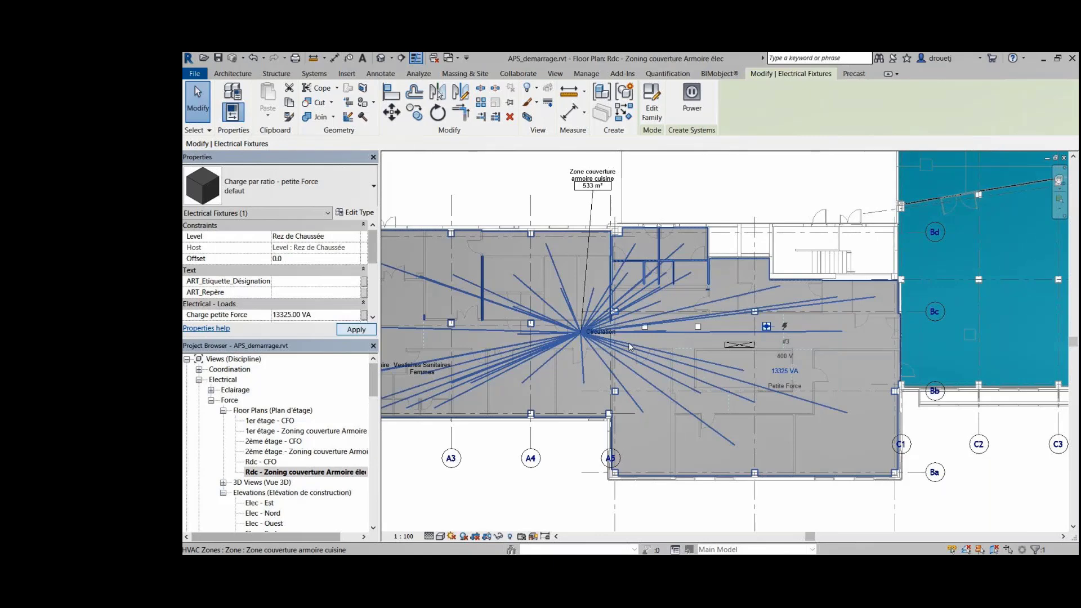
# Step: Calculate 533 × 40 for the kitchen's CVC load and set the CVC fixture's charge cvc to 21320 VA
pyautogui.scroll(5, 628, 342)
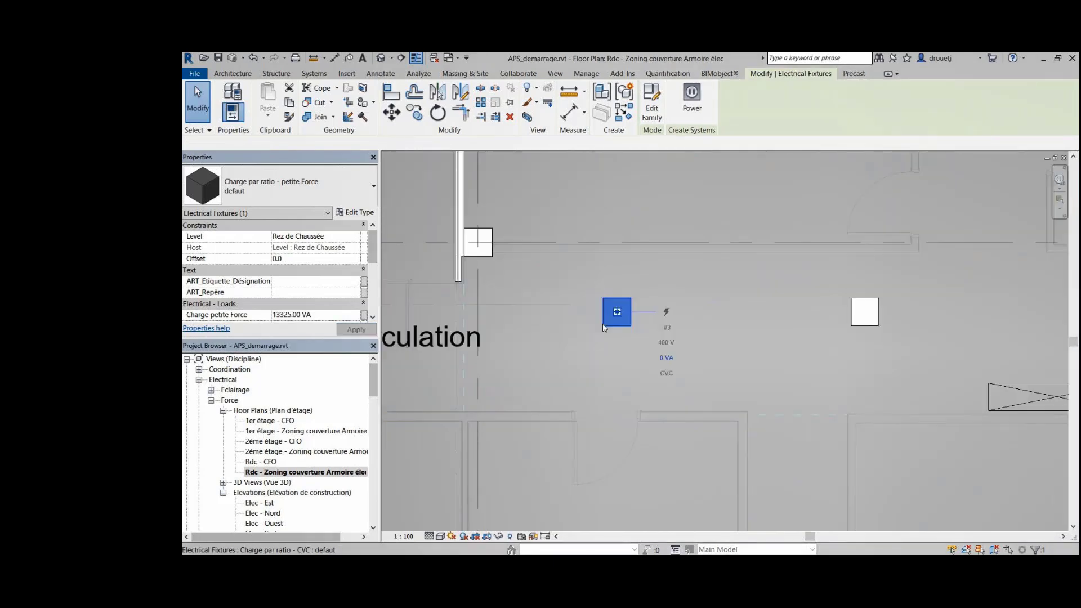
pyautogui.click(603, 327)
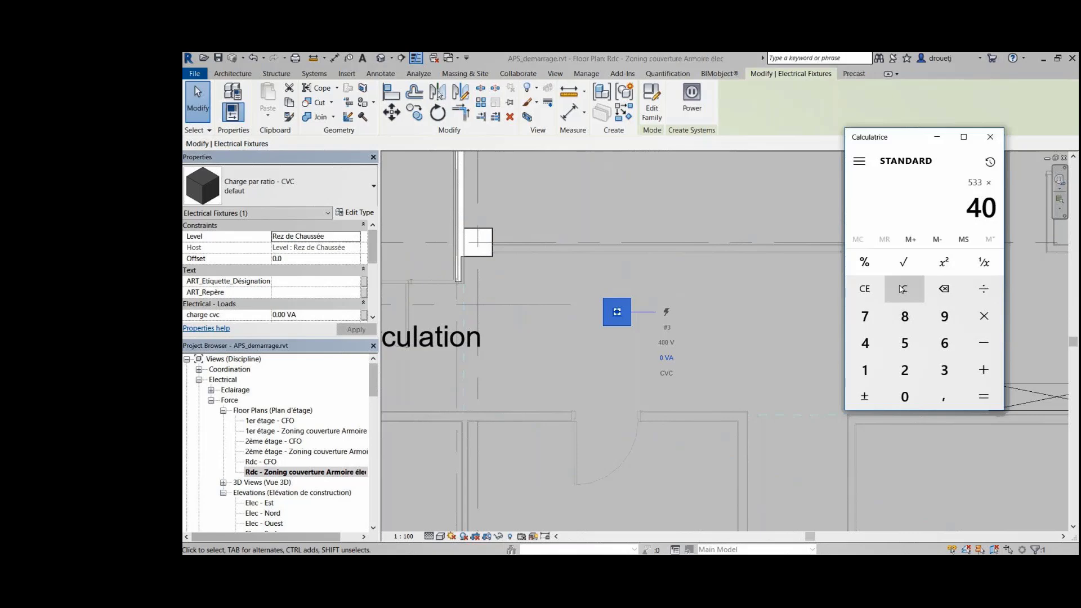
pyautogui.click(307, 316)
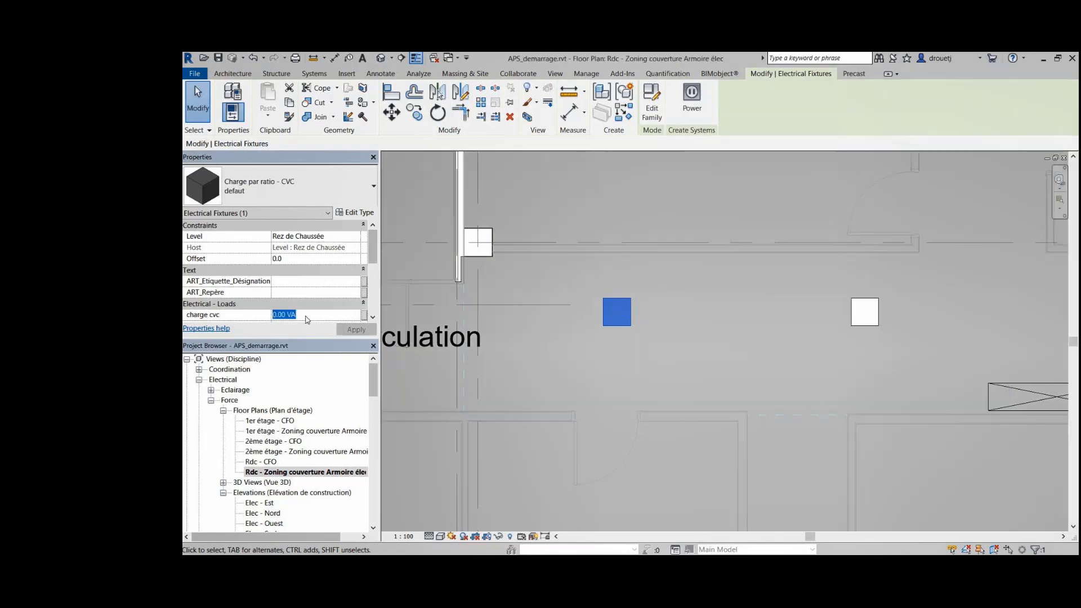
pyautogui.write('21320')
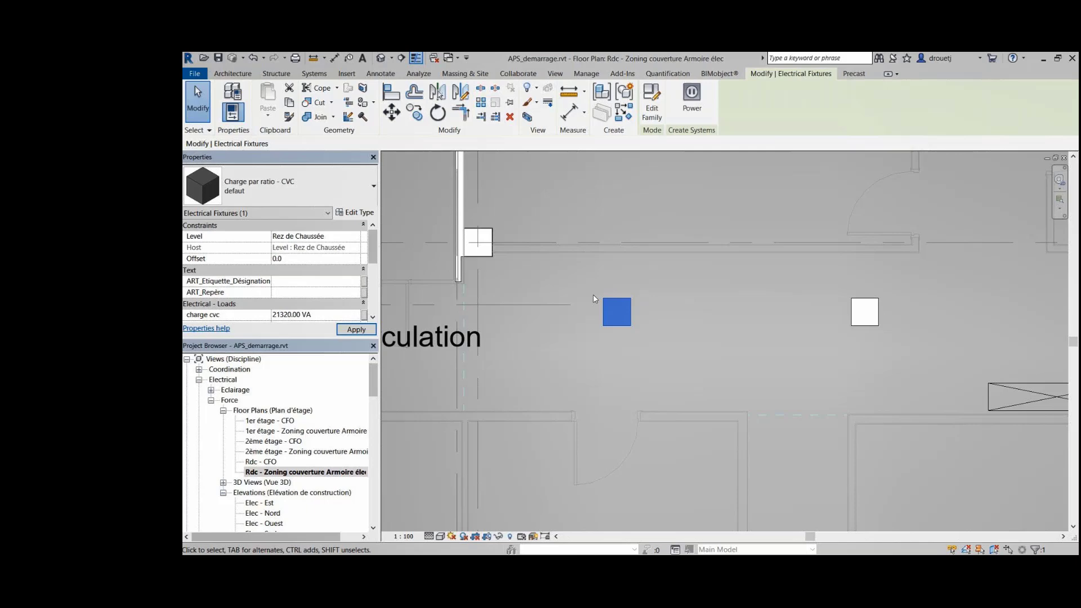
pyautogui.click(594, 297)
pyautogui.scroll(-2, 580, 299)
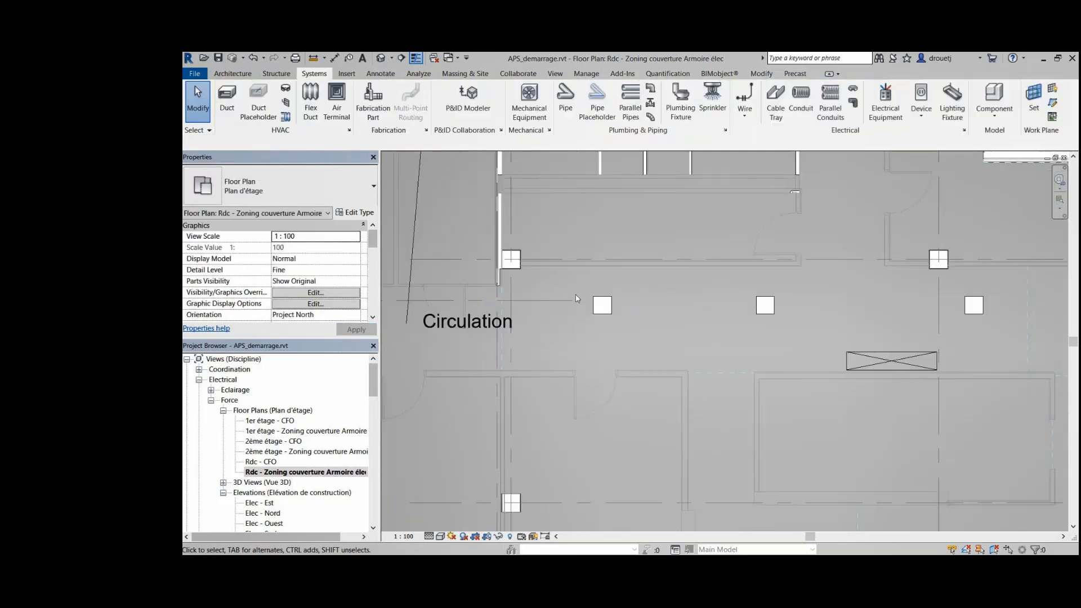
pyautogui.scroll(-2, 524, 343)
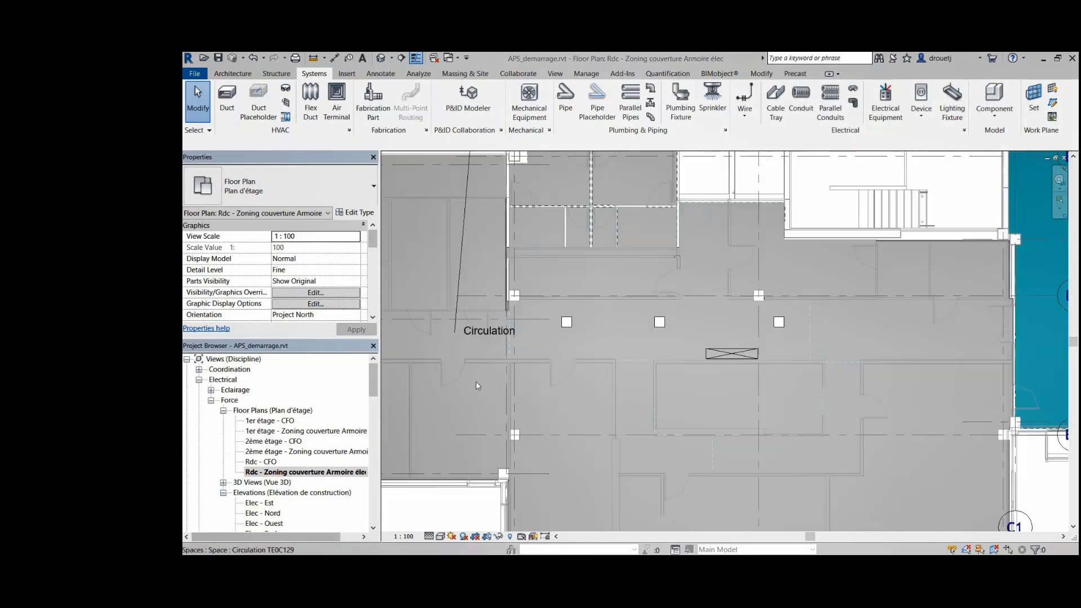
pyautogui.scroll(-5, 475, 381)
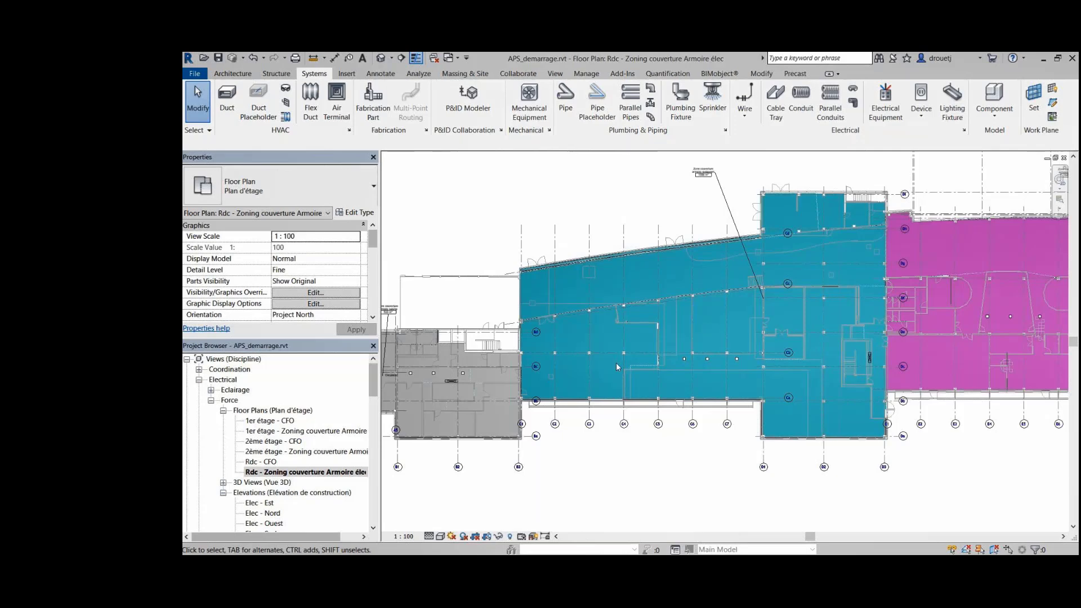
pyautogui.scroll(-1, 617, 366)
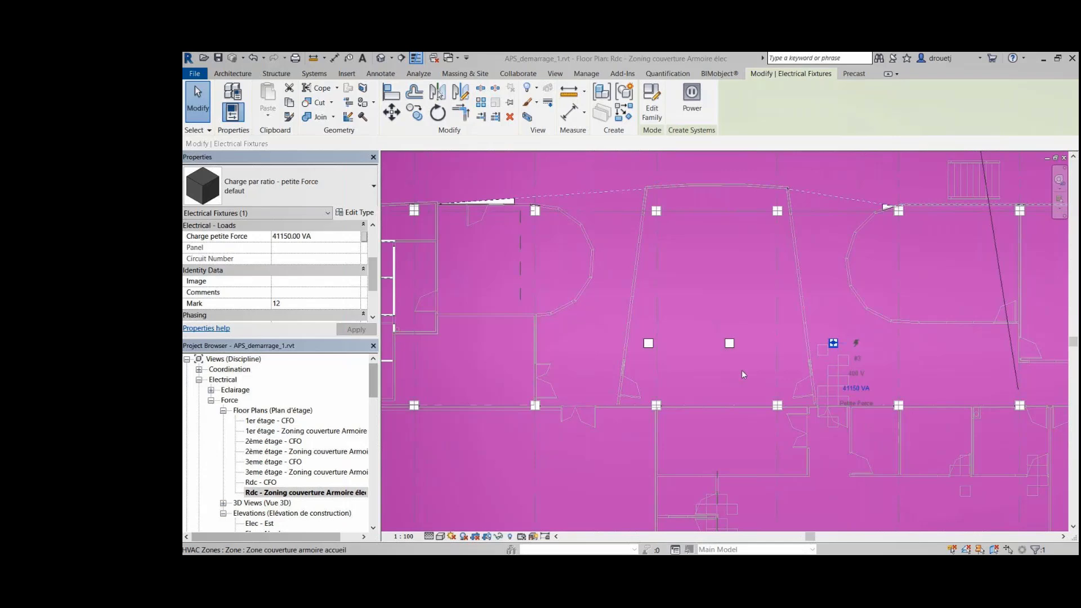
# Step: In the Rdc - CFO plan, select the kitchen's CVC, Eclairage and petite Force fixtures in turn to check their loads
pyautogui.hotkey('ctrl', 'Tab')
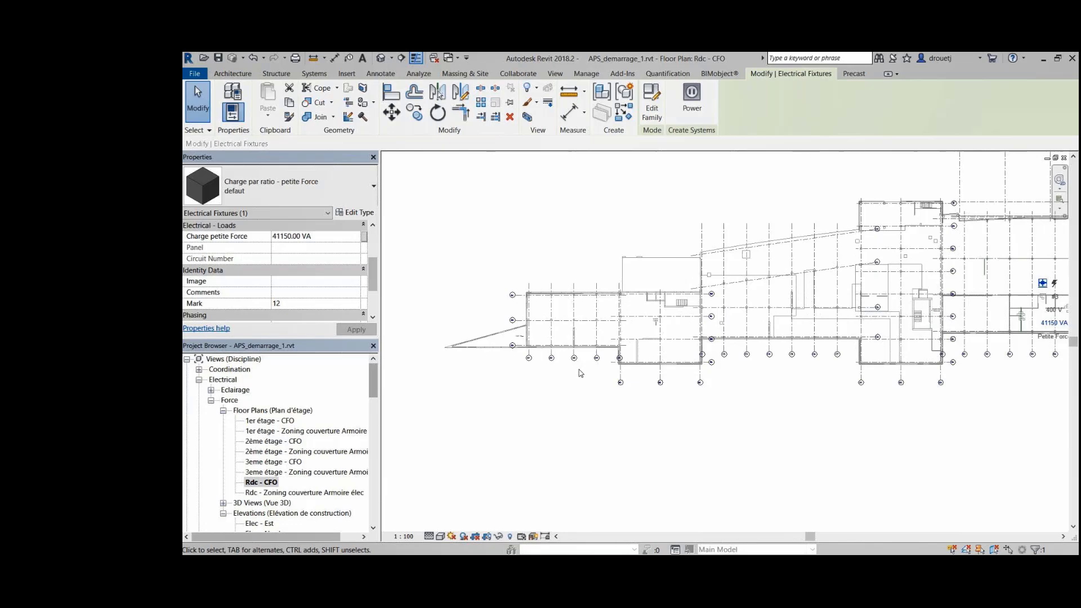
pyautogui.scroll(5, 580, 373)
pyautogui.click(568, 321)
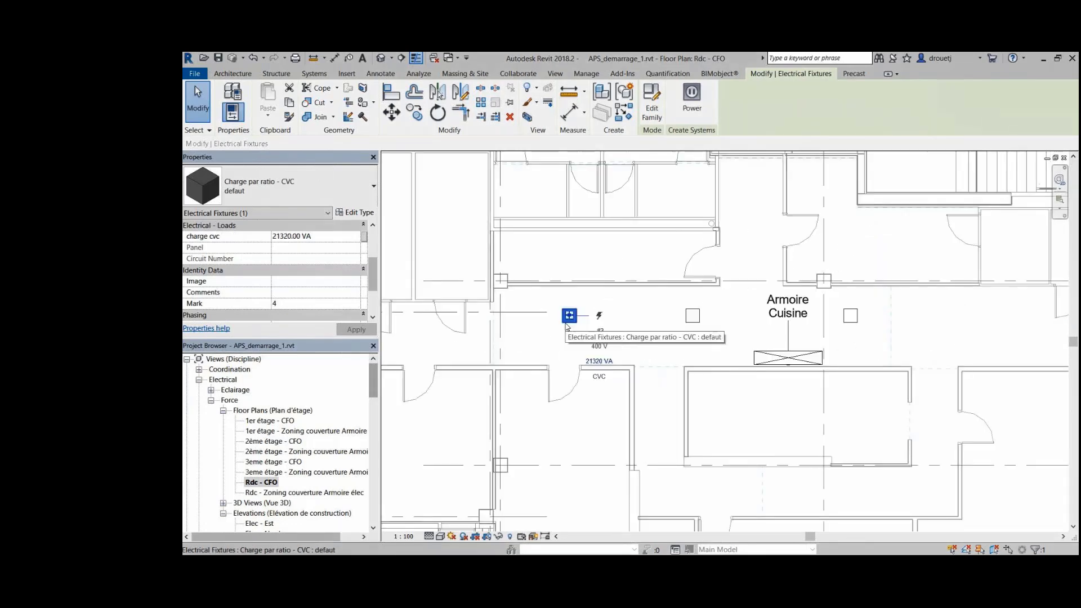
pyautogui.click(693, 316)
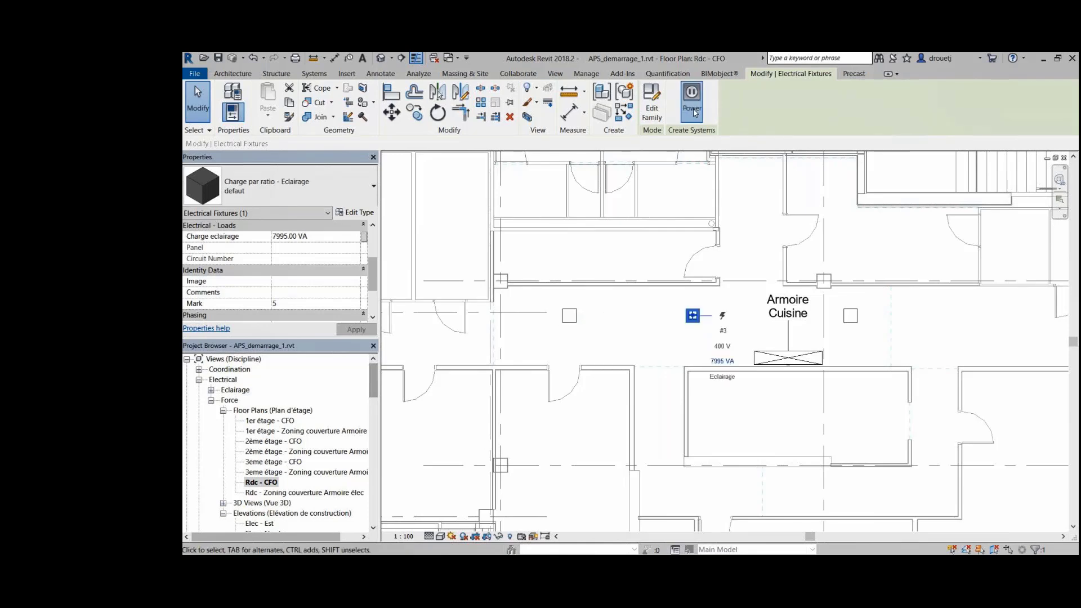
pyautogui.click(850, 315)
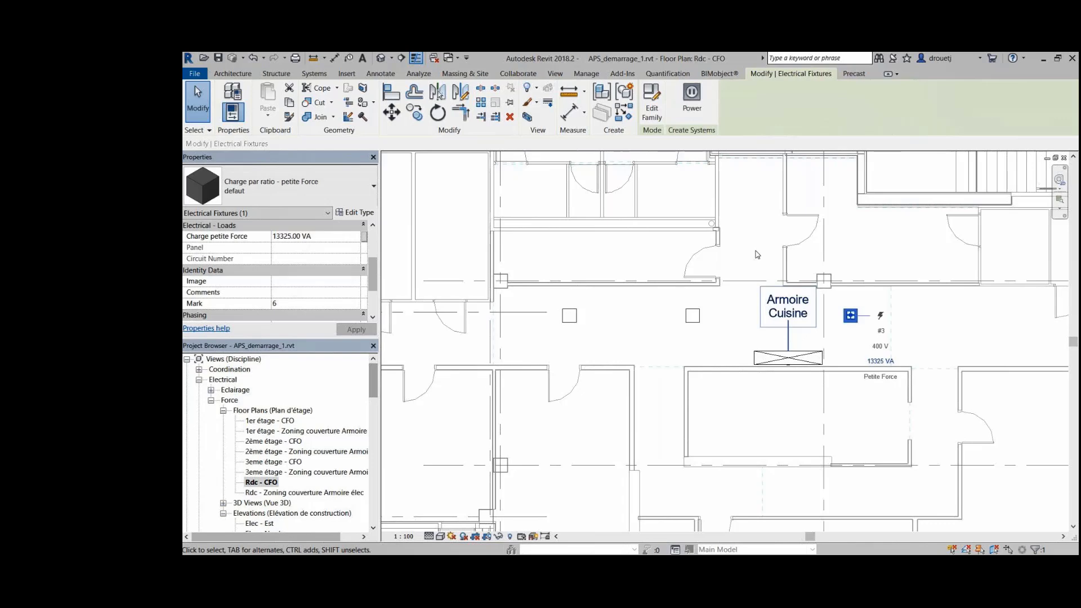
# Step: Select the Armoire Cuisine cabinet and check its total connected and estimated demand loads
pyautogui.click(761, 356)
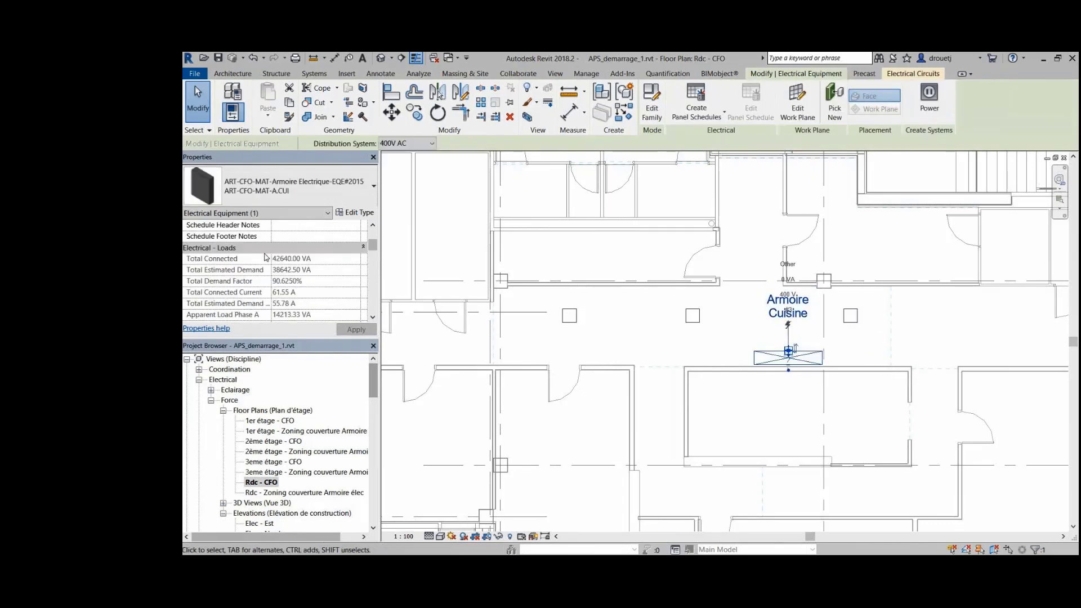
pyautogui.click(757, 248)
# Step: Create power circuits for the restaurant zone's CVC, Eclairage and petite Force fixtures, assigning them to the Armoire Zone Restaurant panel
pyautogui.scroll(-1, 905, 382)
pyautogui.moveTo(906, 383); pyautogui.dragTo(659, 307, button='middle')
pyautogui.scroll(-2, 842, 356)
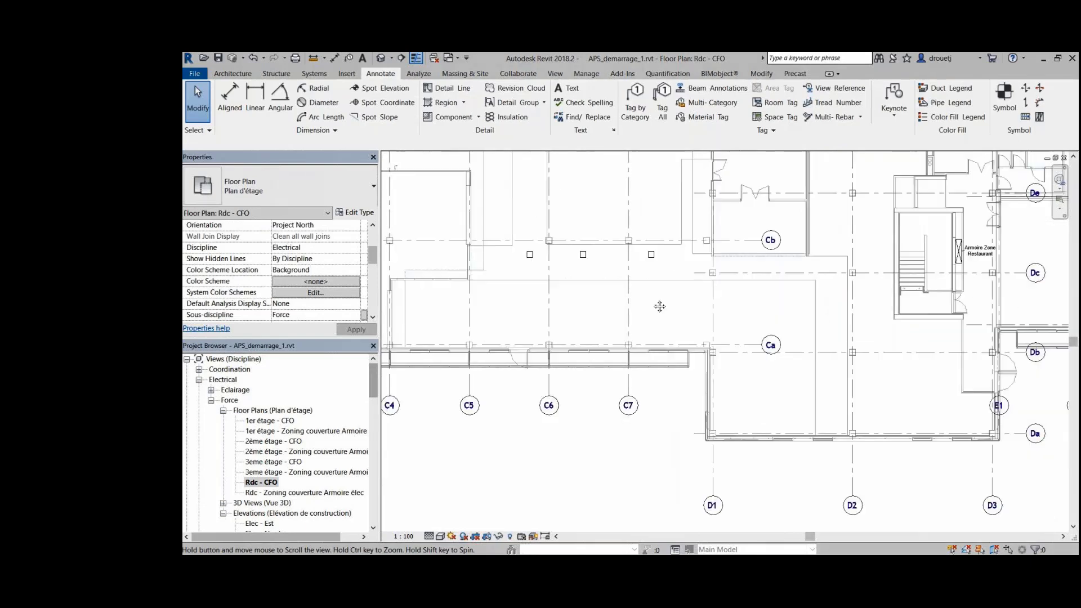
pyautogui.scroll(-1, 755, 351)
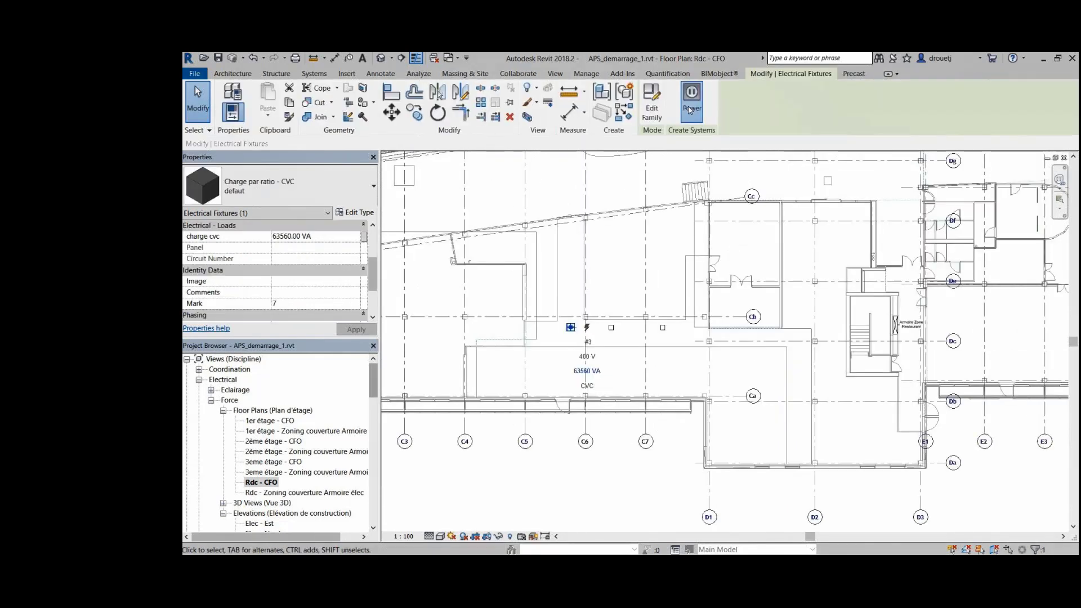
pyautogui.click(689, 110)
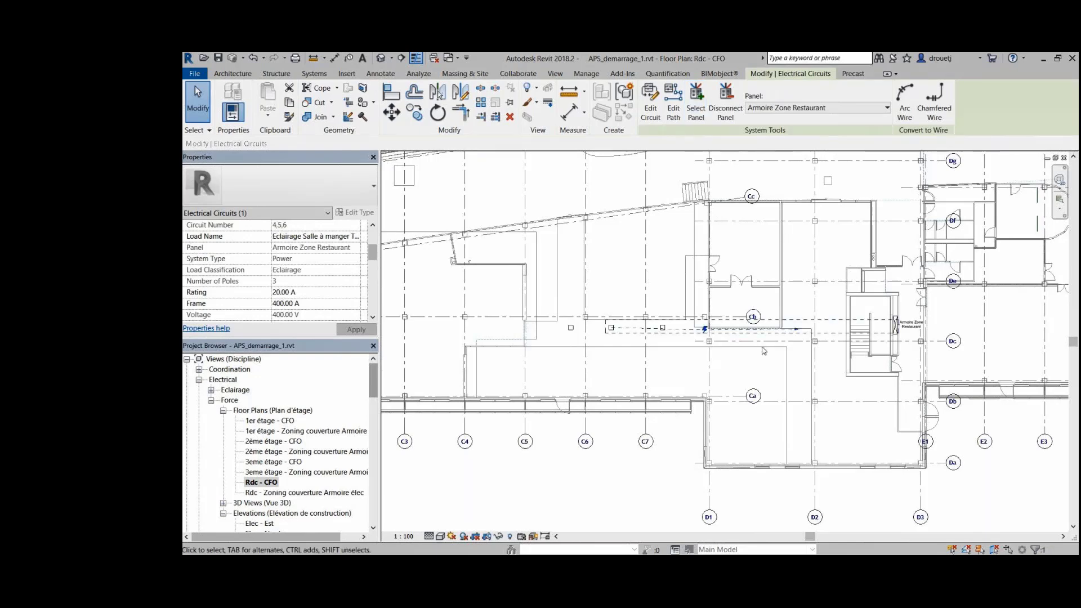
pyautogui.click(665, 330)
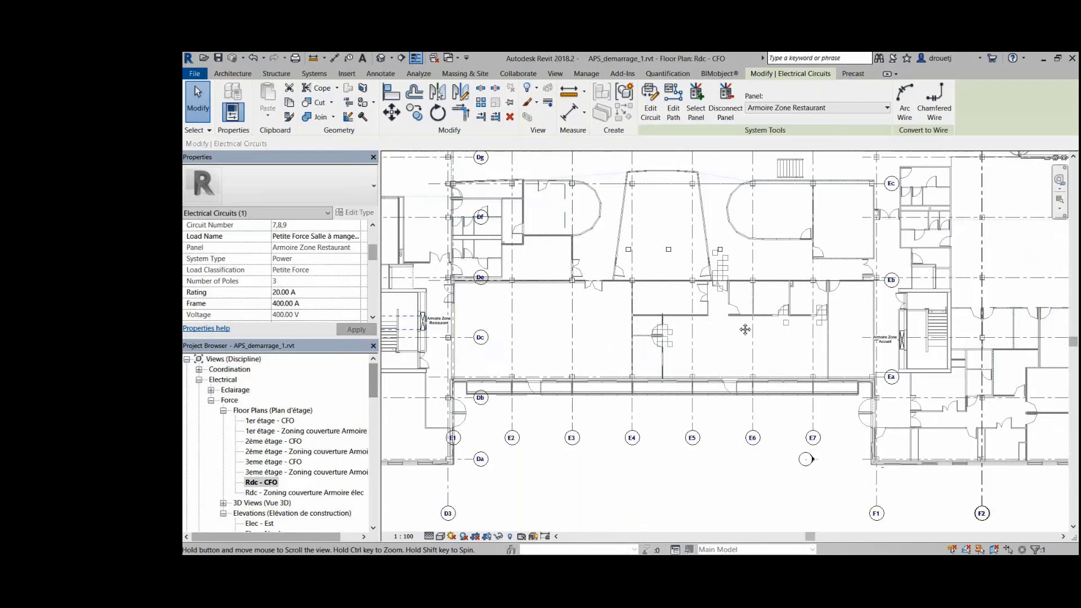
# Step: Create power circuits for the reception zone's load fixtures and assign them to the Armoire Zone Accueil panel
pyautogui.scroll(-2, 676, 333)
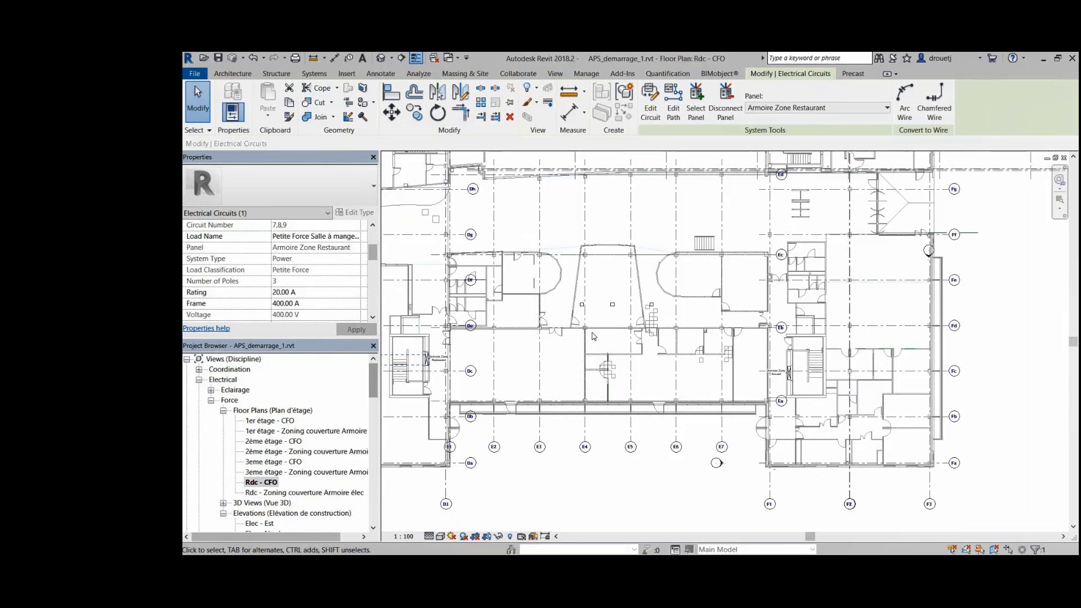
pyautogui.click(789, 373)
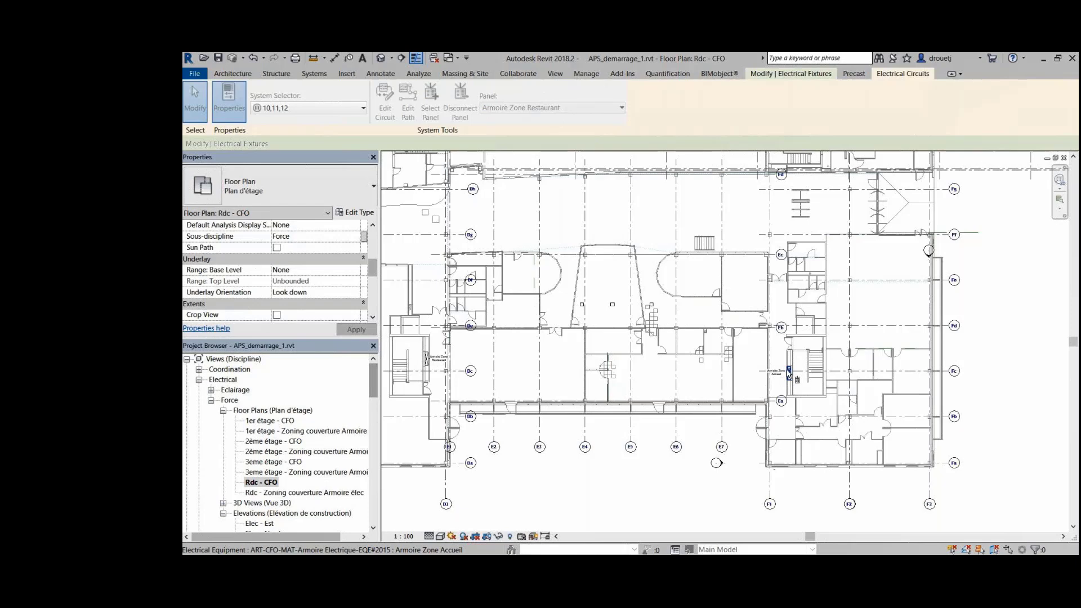
pyautogui.click(718, 353)
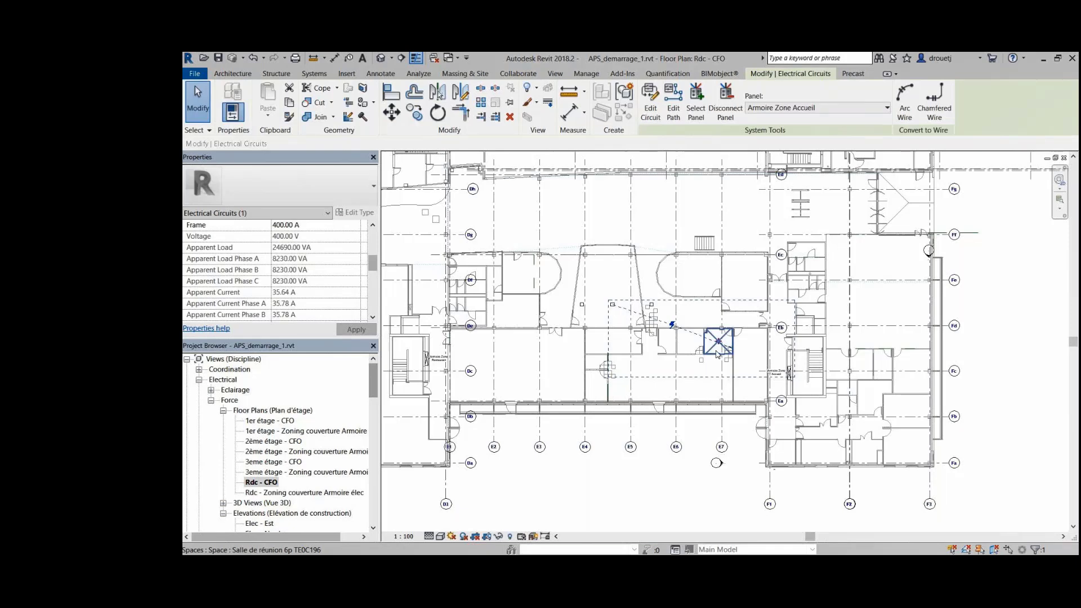
pyautogui.click(643, 481)
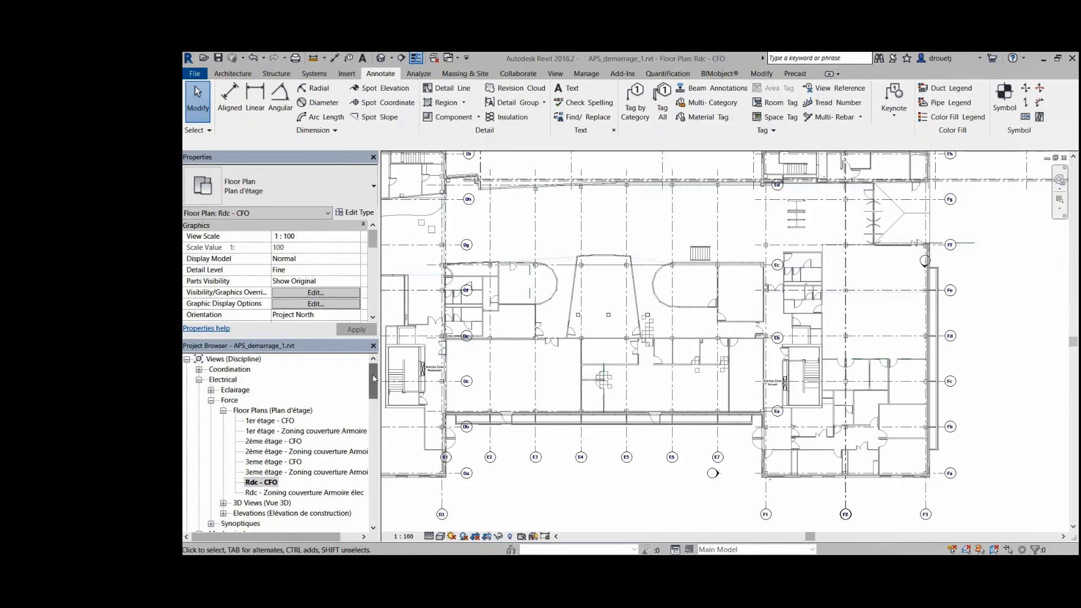
# Step: In the Synoptique distribution CFO drafting view, label the LT box in the RDC row "TGBT" using Arial 15 cm text
pyautogui.click(211, 523)
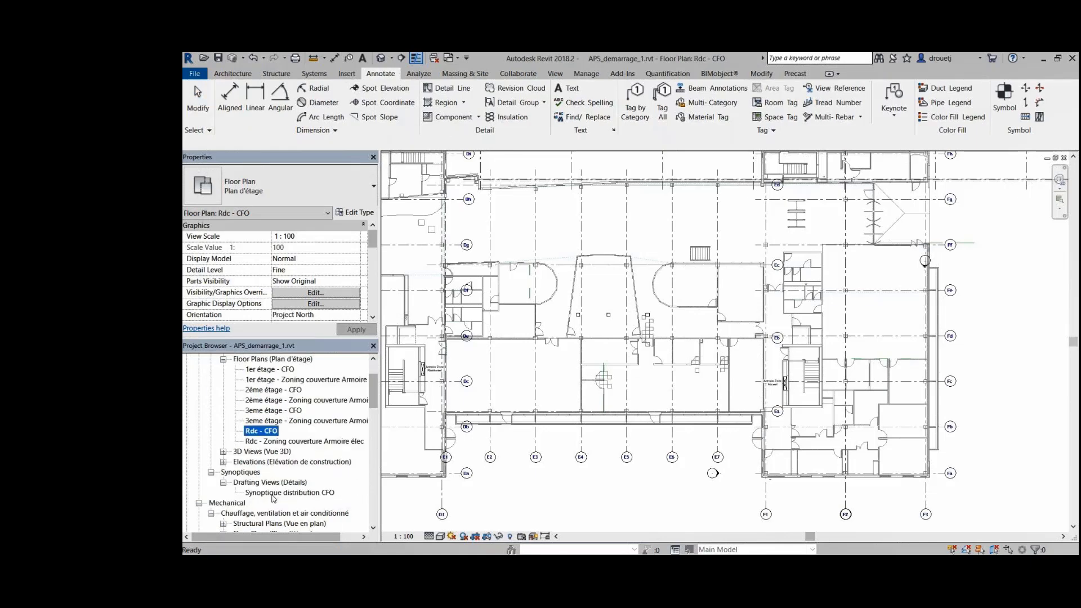
pyautogui.doubleClick(274, 495)
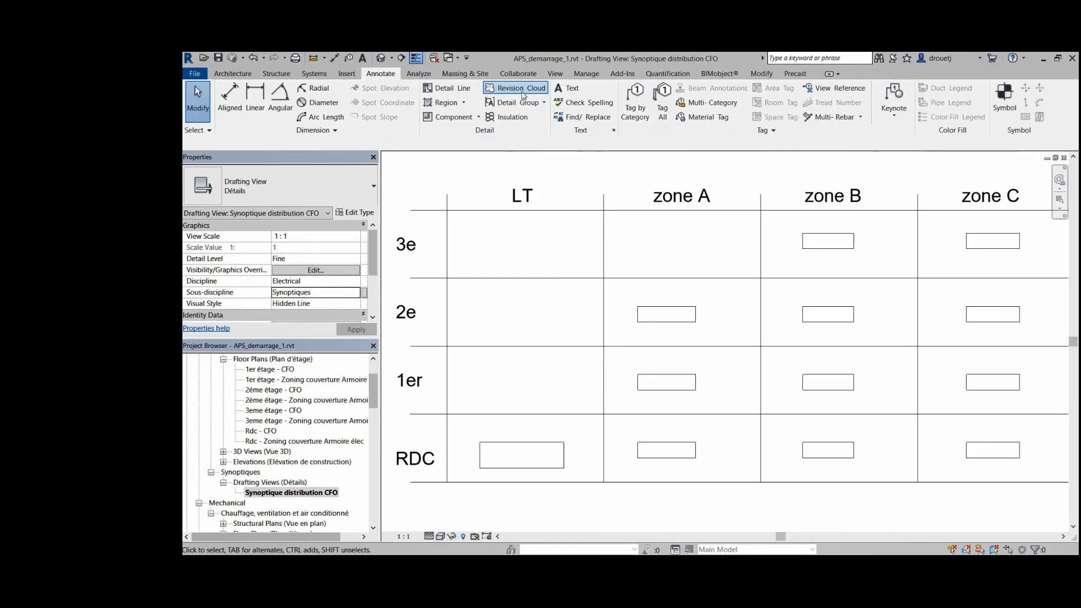
pyautogui.press('t')
pyautogui.press('x')
pyautogui.click(297, 200)
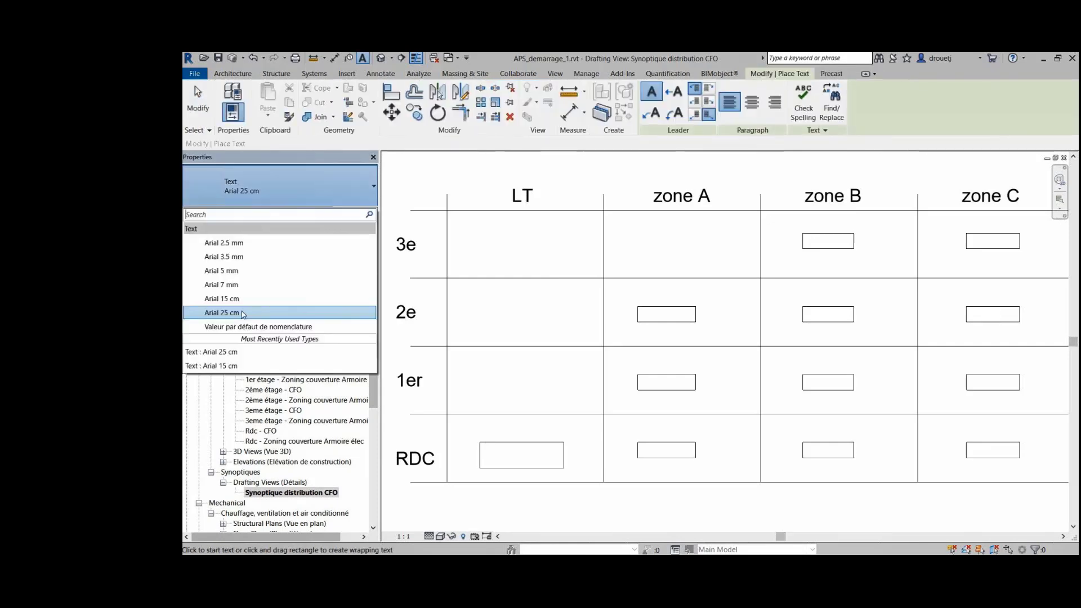
pyautogui.click(221, 298)
pyautogui.click(504, 455)
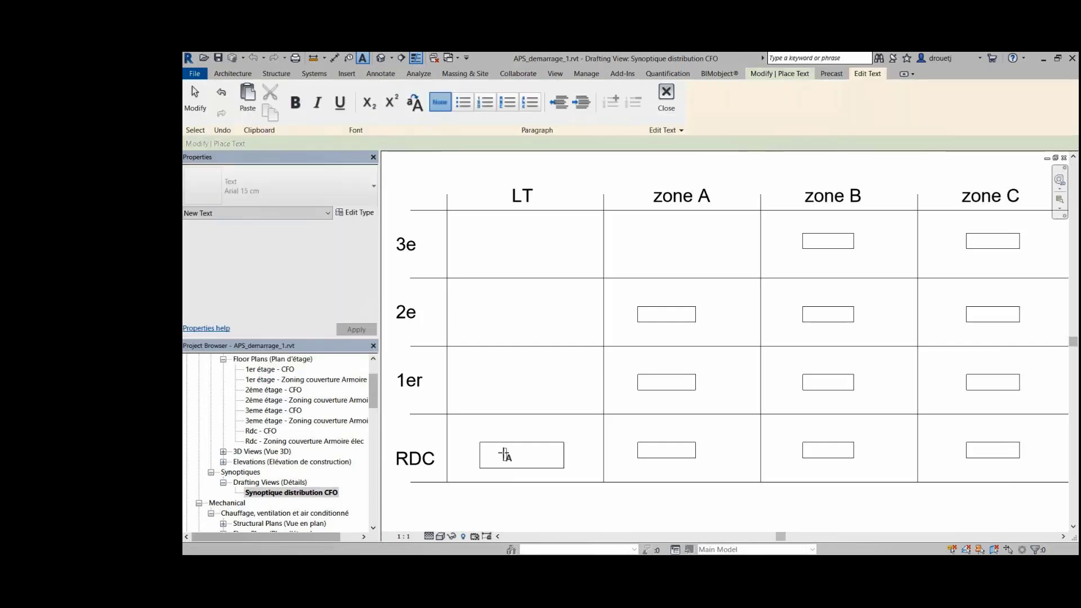
pyautogui.write('TGBT')
# Step: Label the RDC boxes "Cui" in zone A, "Restau" in zone B and "Accueil" in zone C
pyautogui.click(658, 454)
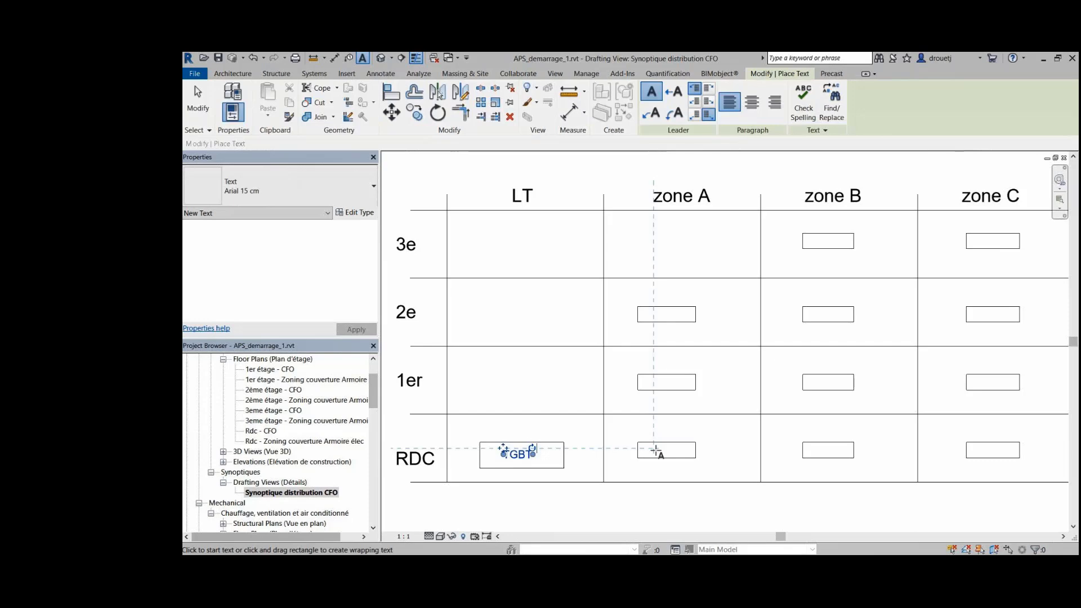
pyautogui.click(655, 451)
pyautogui.write('Cui')
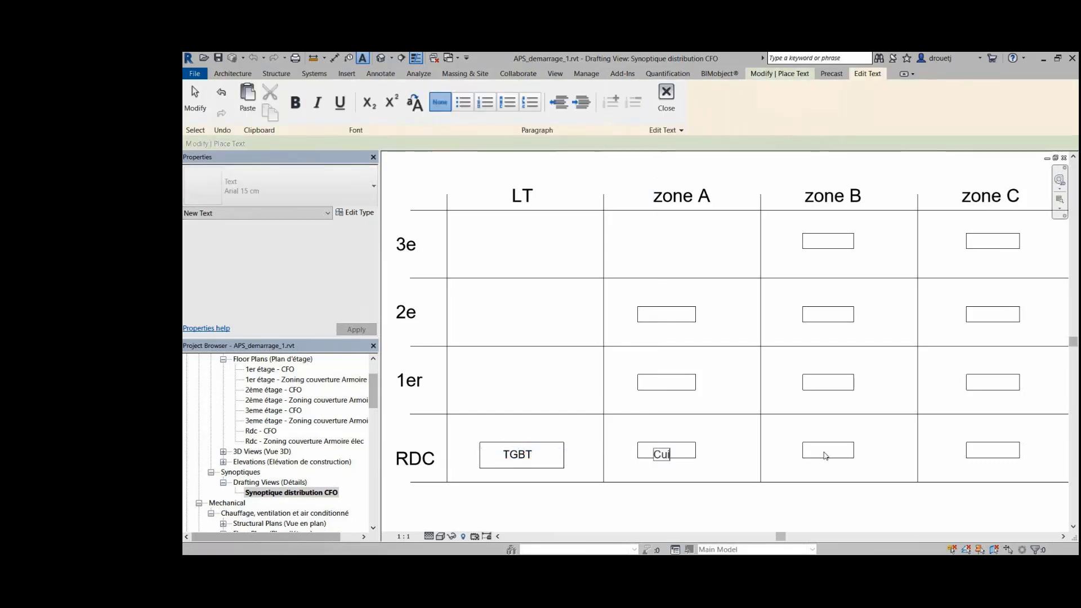
pyautogui.click(825, 454)
pyautogui.click(824, 454)
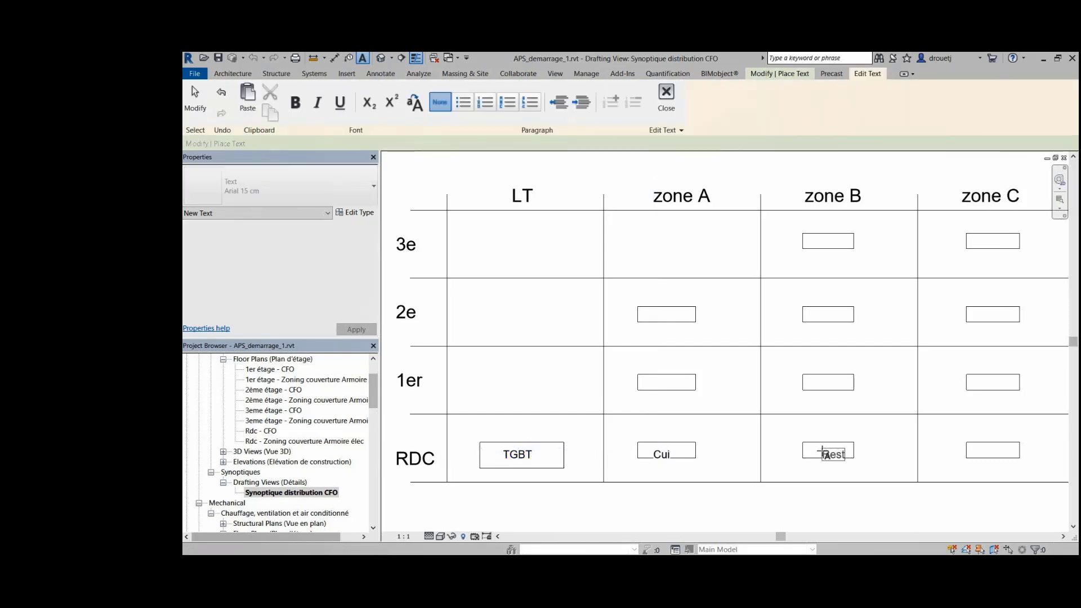
pyautogui.write('Restau')
pyautogui.click(982, 449)
pyautogui.write('Accueil')
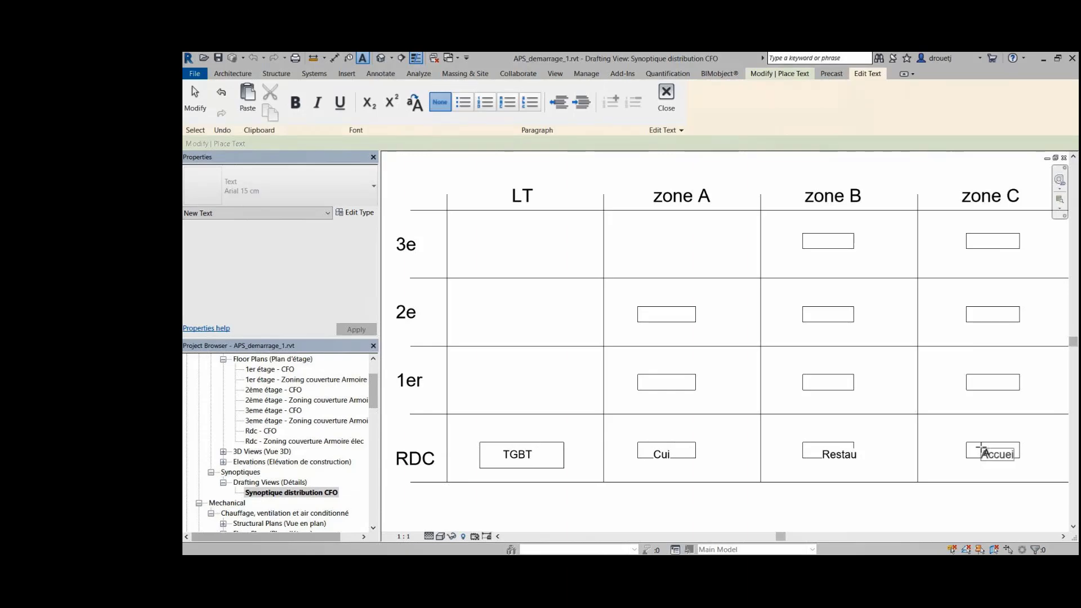
pyautogui.click(949, 460)
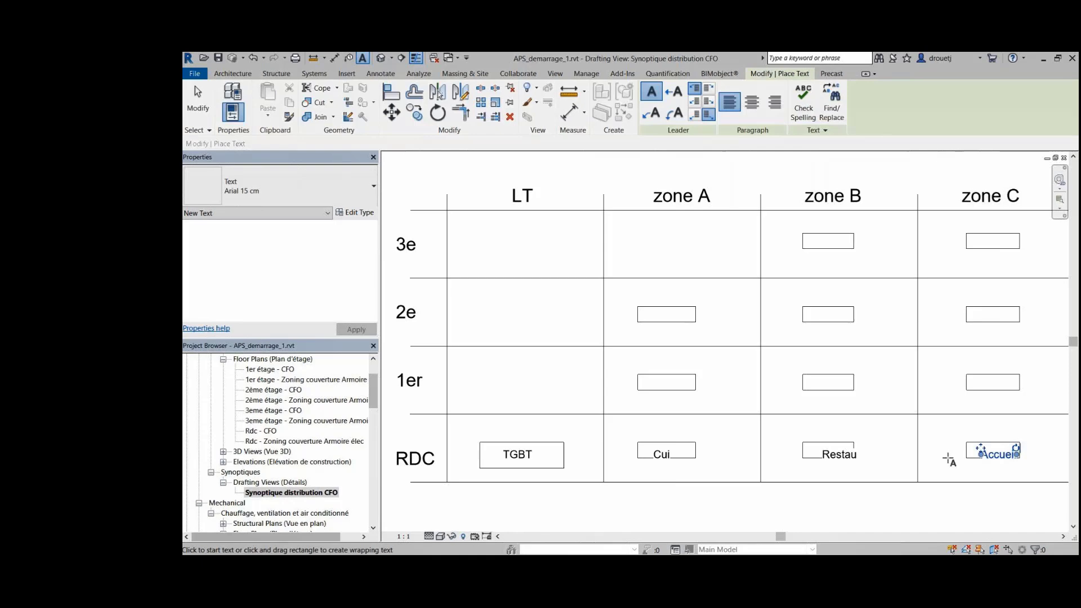
pyautogui.press('Escape')
pyautogui.press('Escape')
# Step: Select the Cui, Restau and Accueil labels together and shift them to sit inside their boxes
pyautogui.click(662, 454)
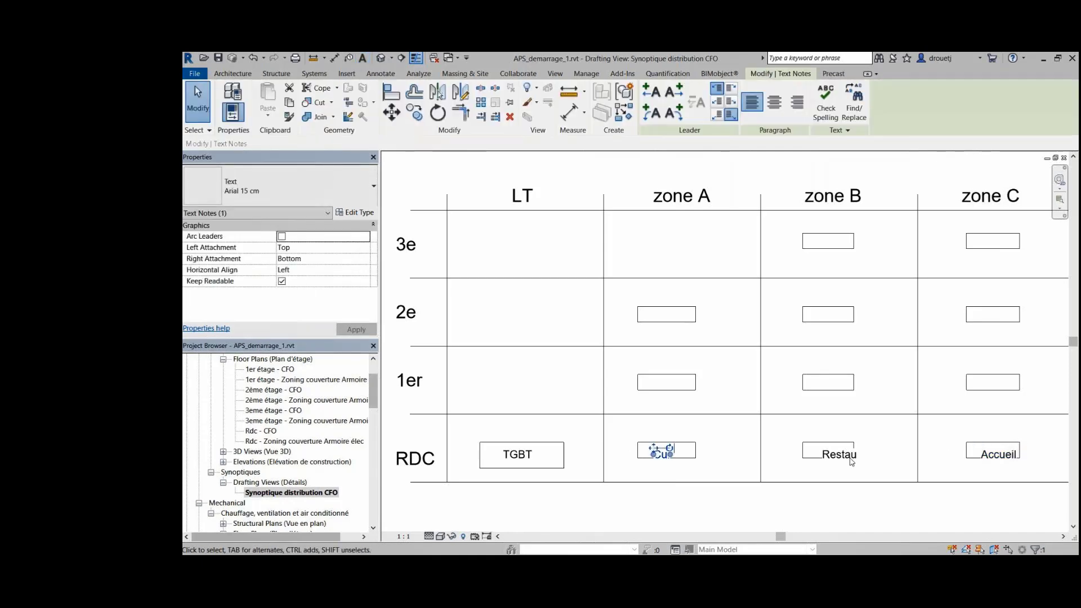
pyautogui.keyDown('ctrl'); pyautogui.click(851, 459); pyautogui.keyUp('ctrl')
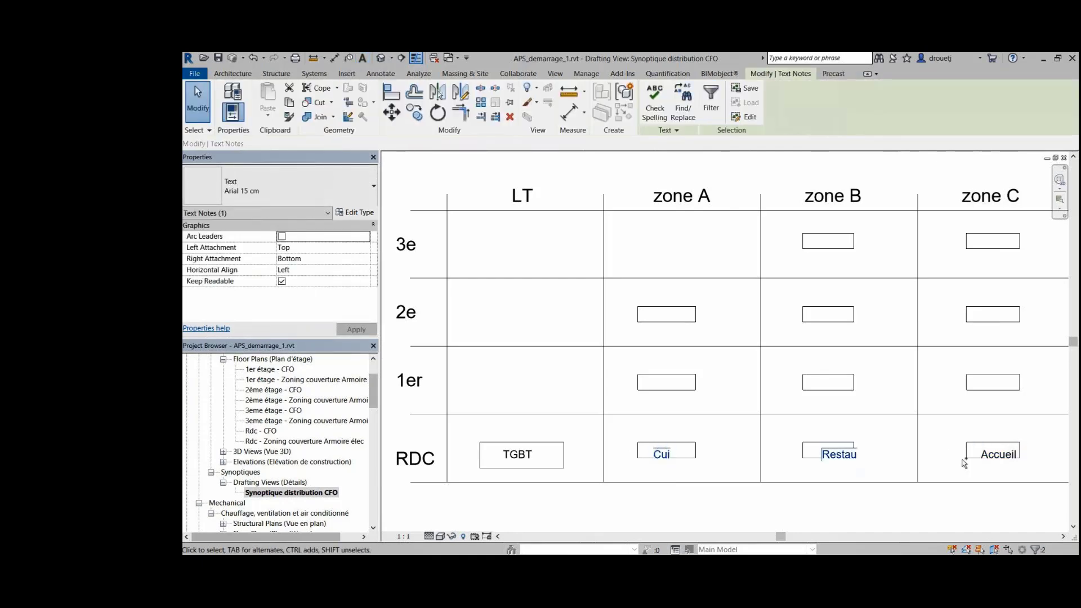
pyautogui.keyDown('ctrl'); pyautogui.click(989, 451); pyautogui.keyUp('ctrl')
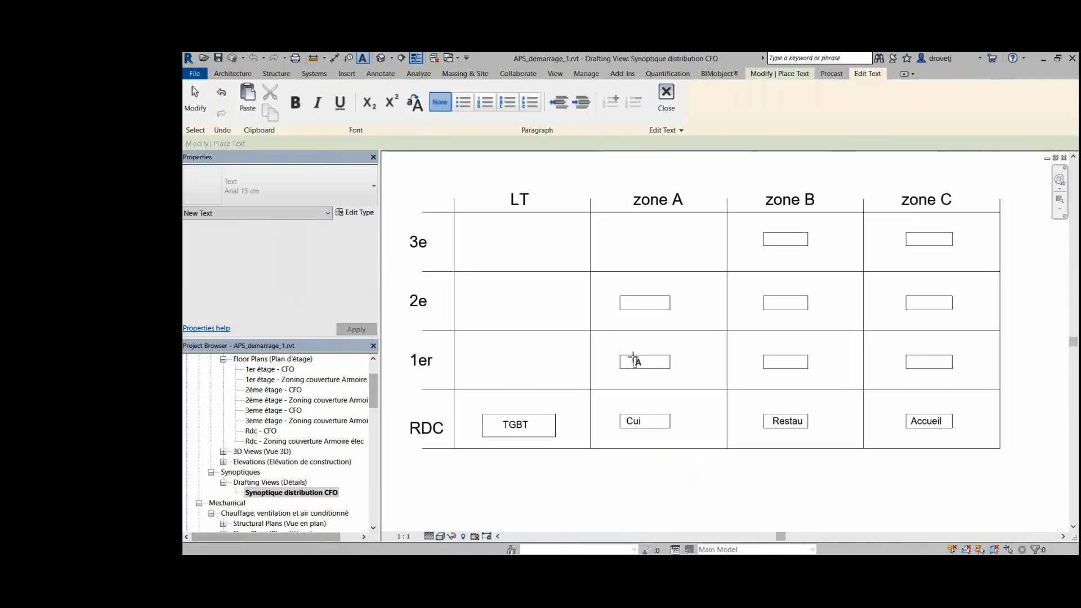
# Step: Label the 1er row's cabinet boxes A1, B1 and C1 for zones A, B and C
pyautogui.click(634, 360)
pyautogui.write('A1')
pyautogui.click(781, 360)
pyautogui.click(780, 360)
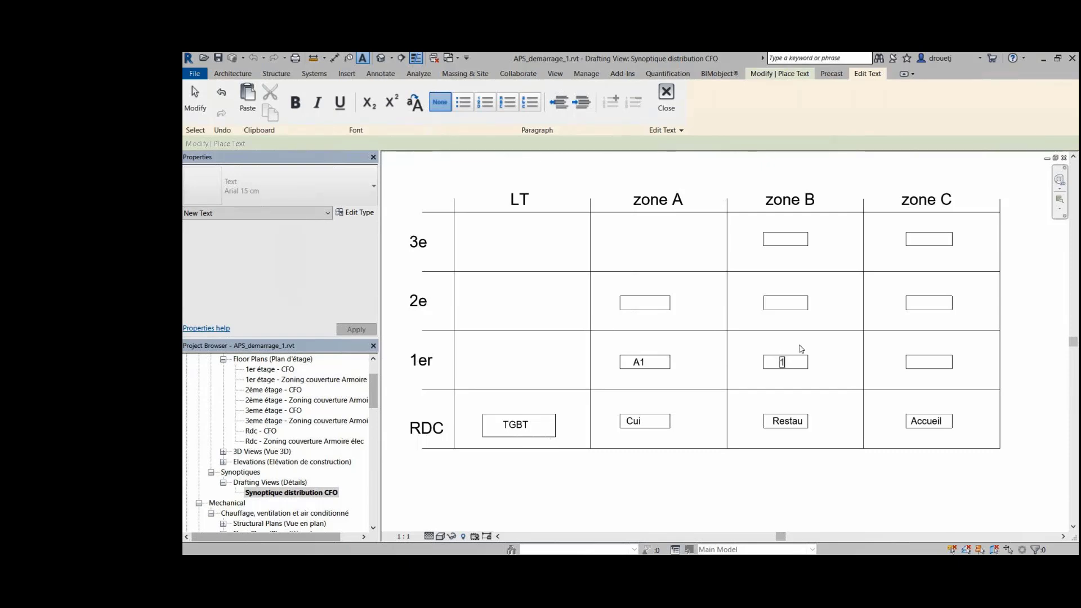
pyautogui.write('B1')
pyautogui.click(924, 361)
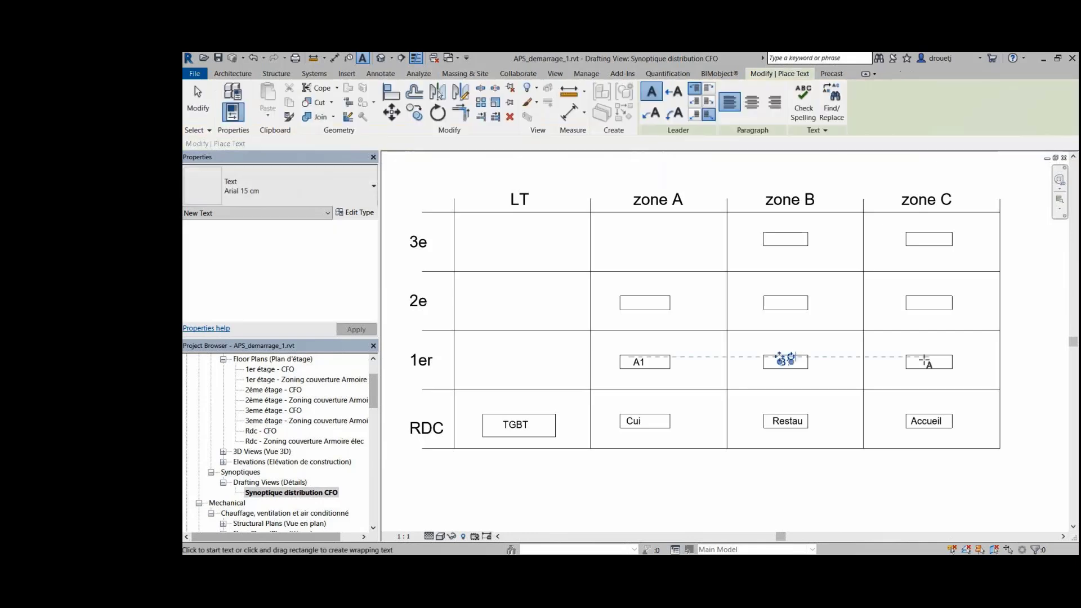
pyautogui.click(925, 362)
pyautogui.write('C1')
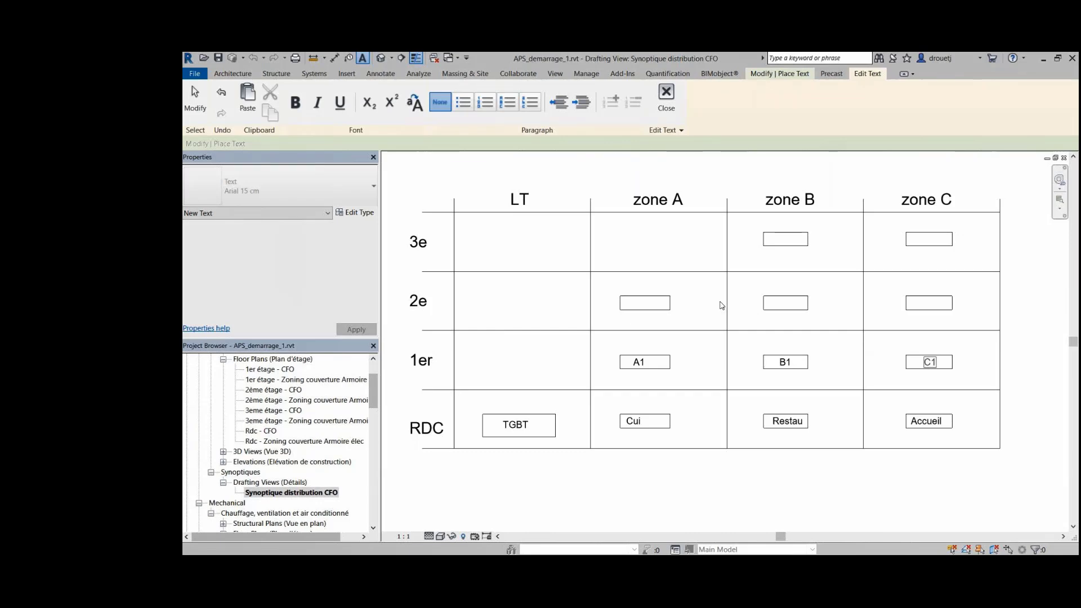
# Step: Label the 2e row's cabinet boxes A2, B2 and C2 for zones A, B and C
pyautogui.click(636, 303)
pyautogui.write('A2')
pyautogui.click(778, 303)
pyautogui.write('BA')
pyautogui.press('BackSpace')
pyautogui.write('2')
pyautogui.click(926, 303)
pyautogui.write('C2')
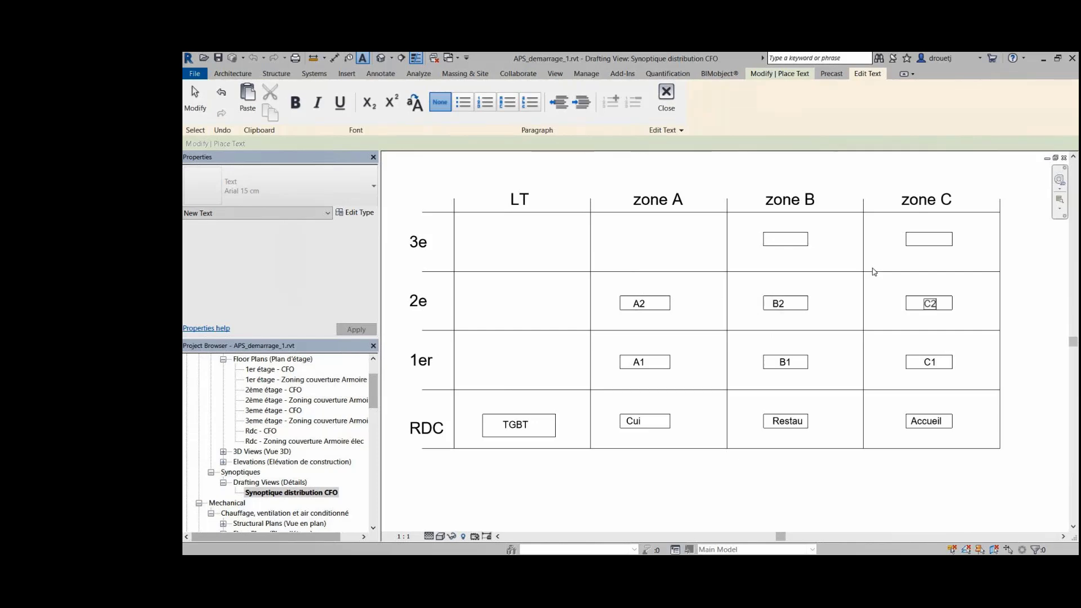
# Step: Label the 3e row's cabinet boxes B3 in zone B and C3 in zone C
pyautogui.click(875, 272)
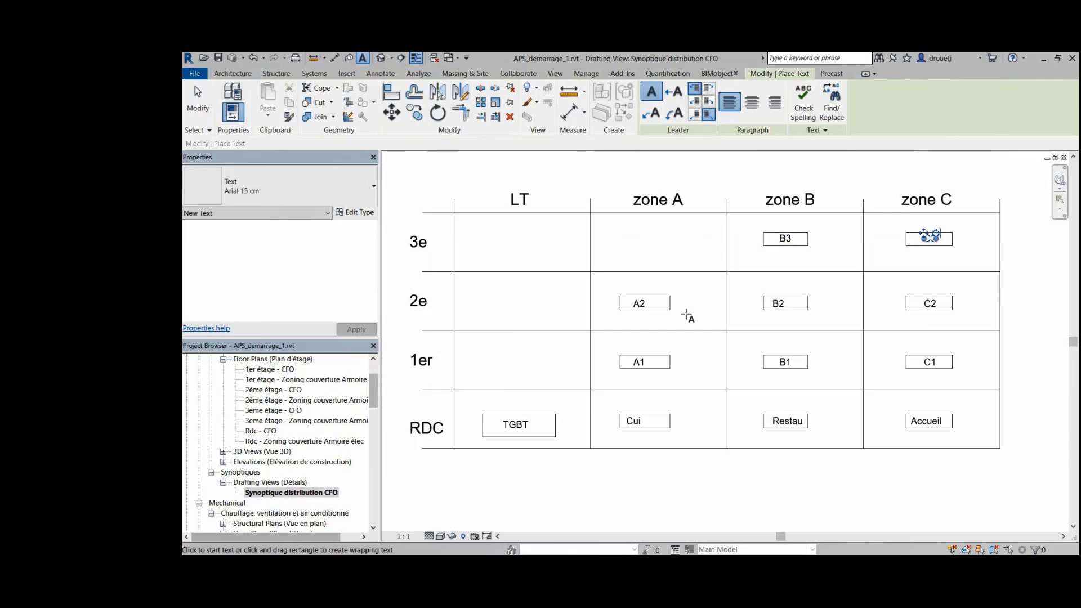
pyautogui.press('Escape')
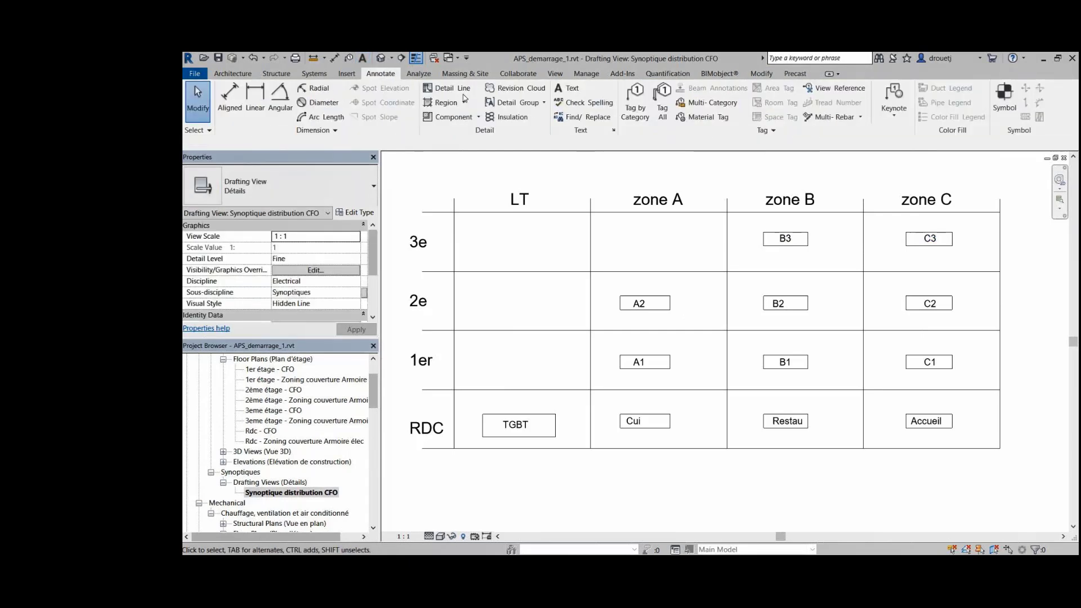
# Step: Draw a chained thin detail line from the top of the TGBT box up through zone A and across to the underside of C3
pyautogui.click(453, 88)
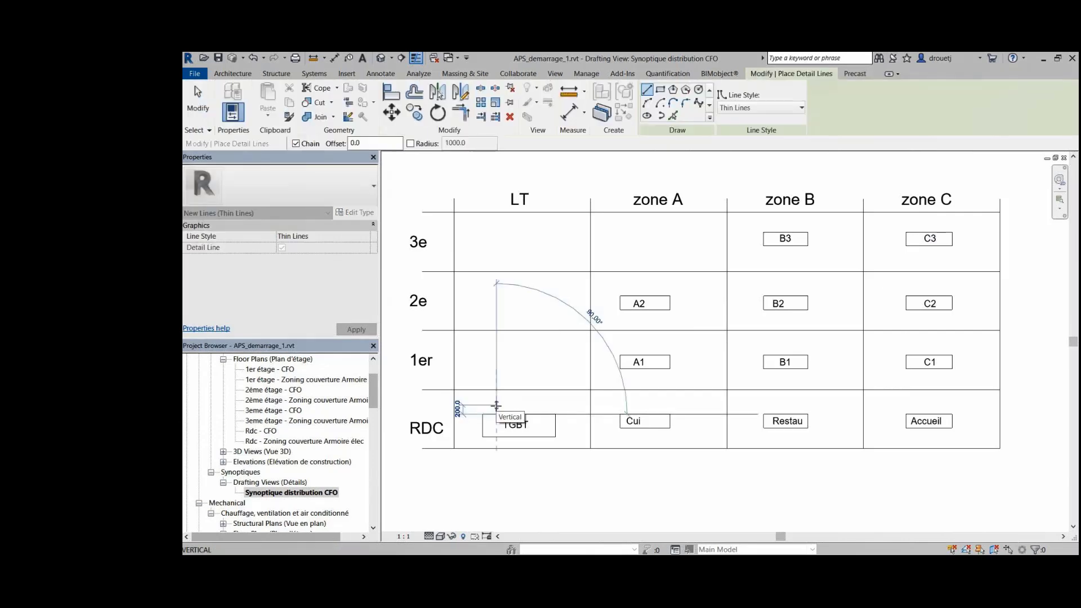
pyautogui.click(496, 406)
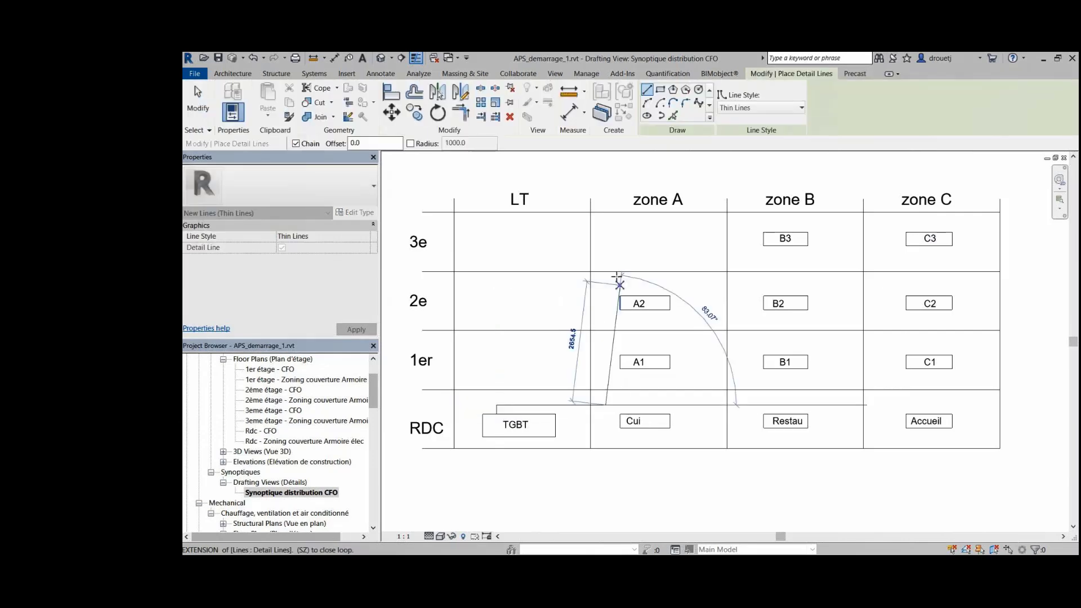
pyautogui.click(605, 260)
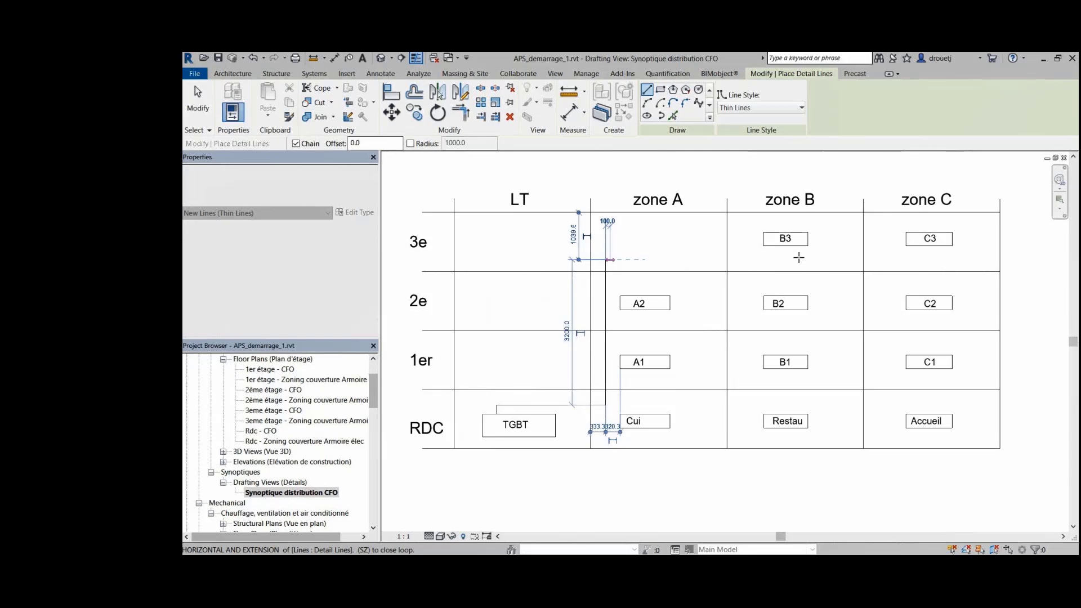
pyautogui.click(938, 259)
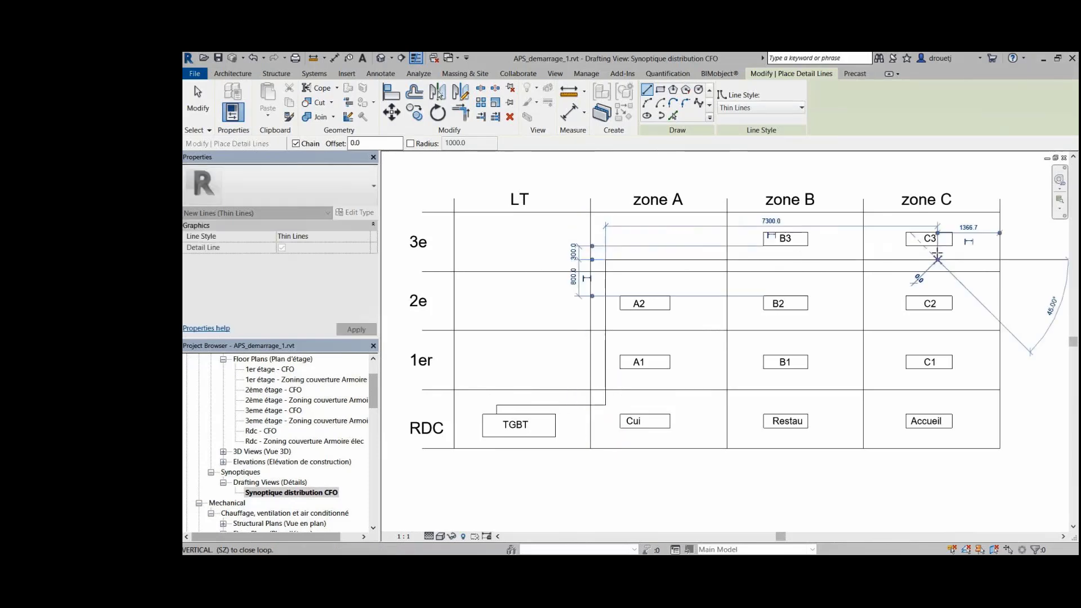
pyautogui.rightClick(938, 249)
pyautogui.click(964, 255)
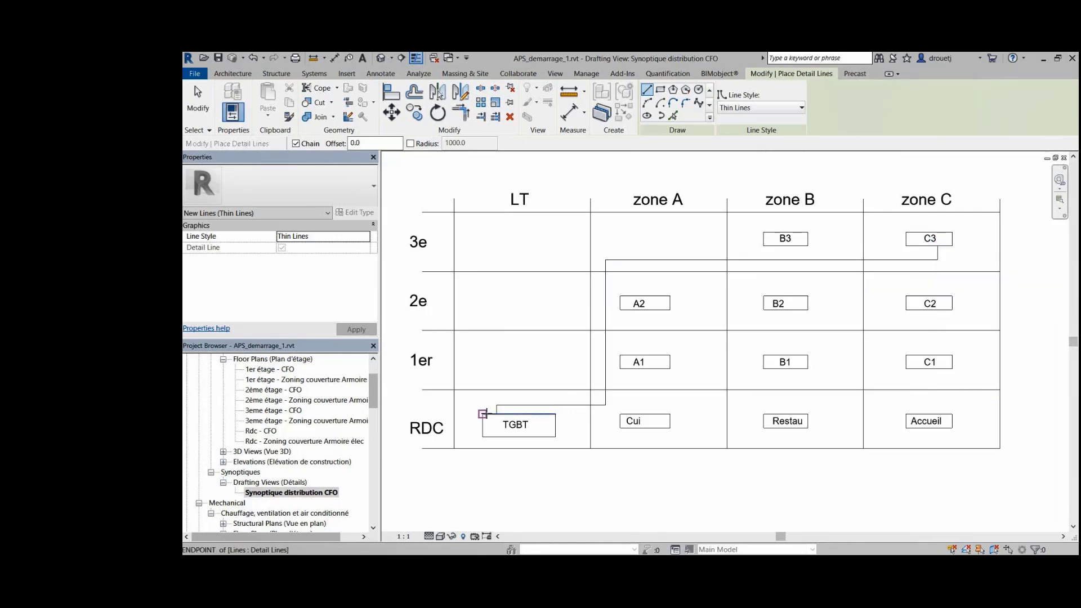
# Step: Draw thin detail lines from the TGBT box to B3 and each remaining cabinet on the 2e, 1er and RDC levels
pyautogui.click(482, 414)
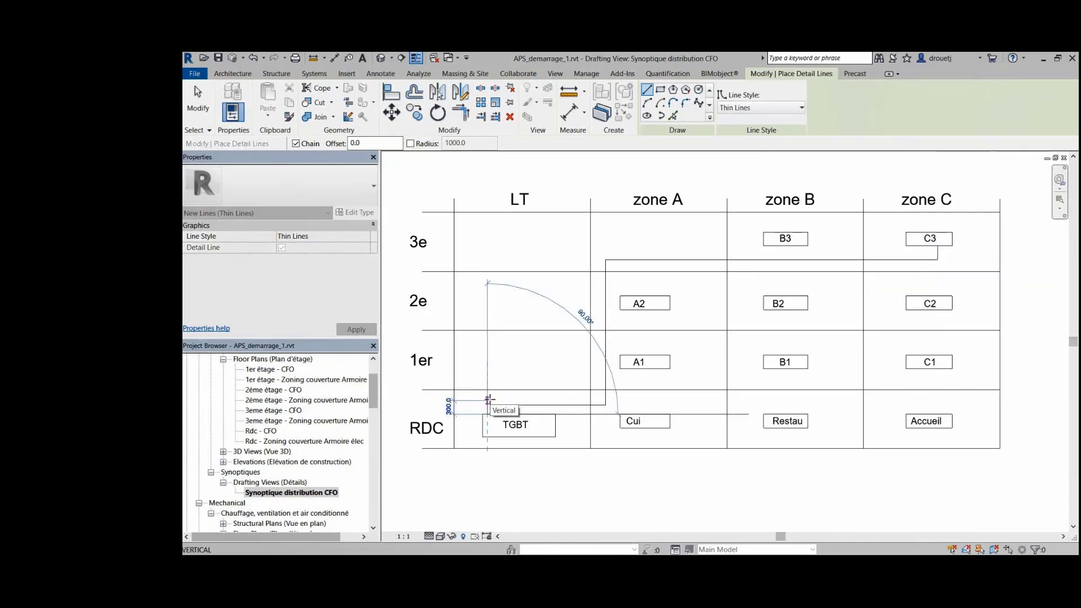
pyautogui.click(489, 400)
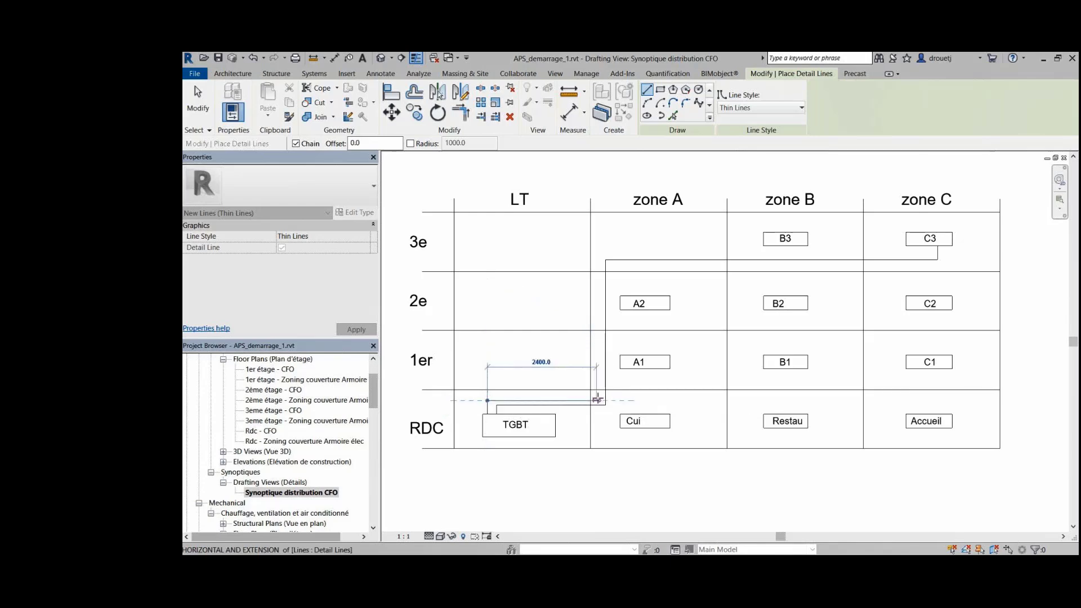
pyautogui.click(601, 400)
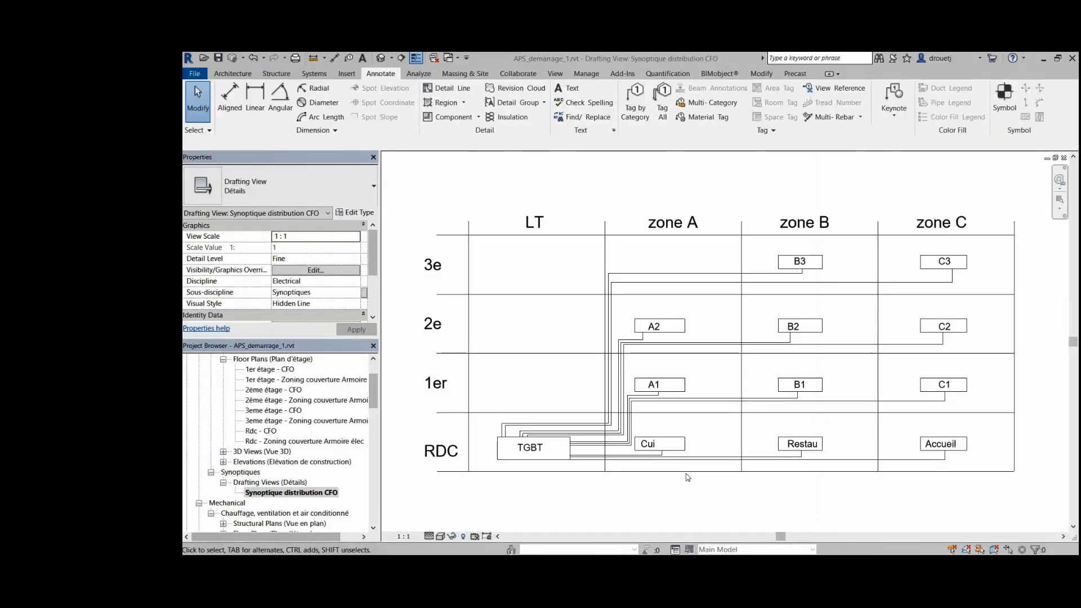
# Step: Create a power circuit for the Armoire Cuisine cabinet on the Rdc - CFO plan and assign it to panel TGBT
pyautogui.doubleClick(265, 431)
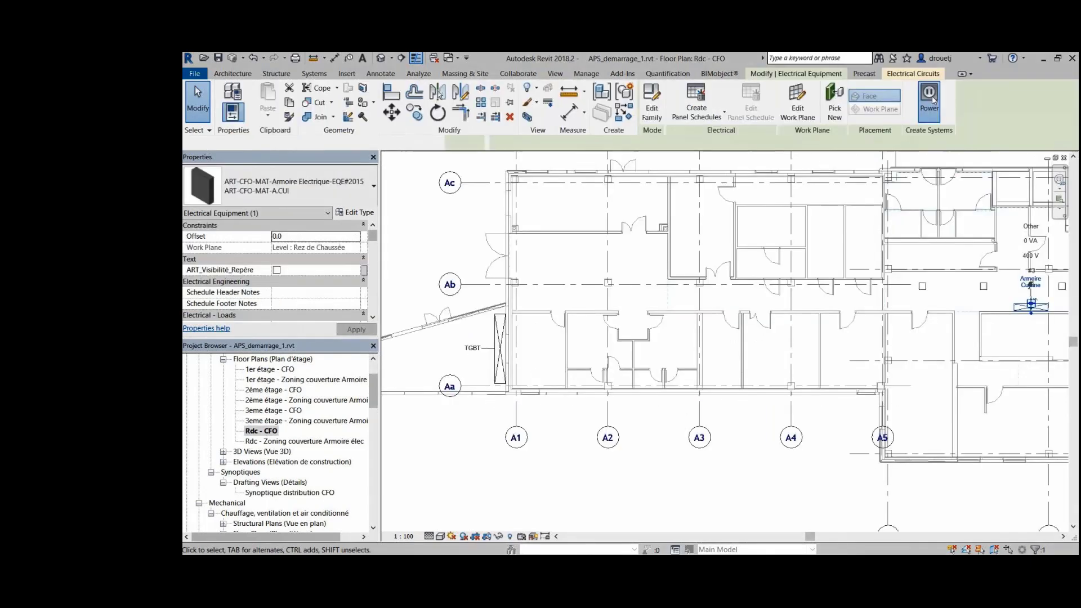
pyautogui.click(931, 100)
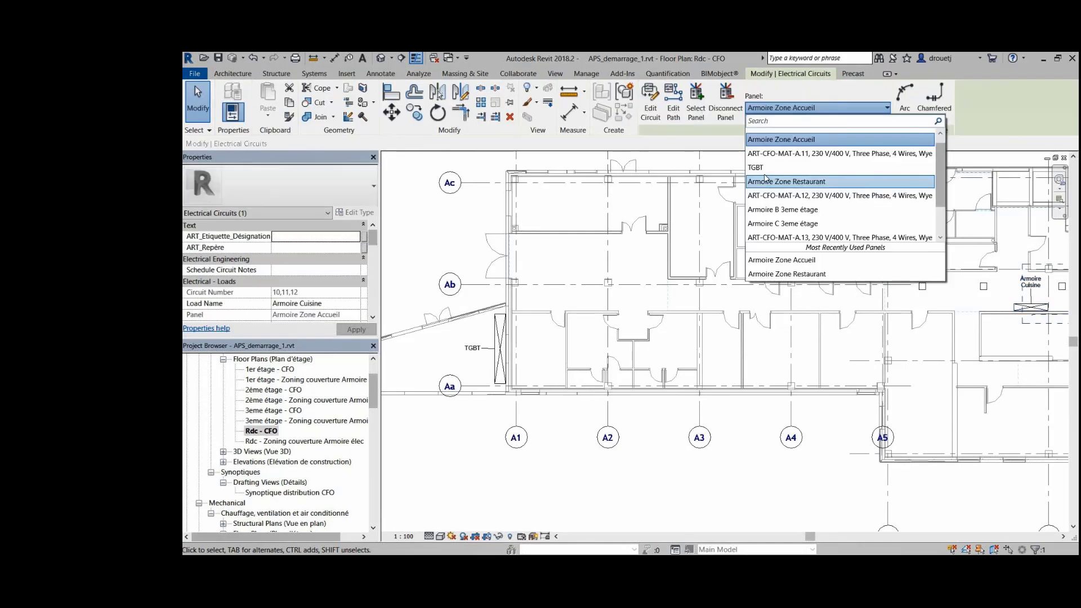
pyautogui.click(760, 167)
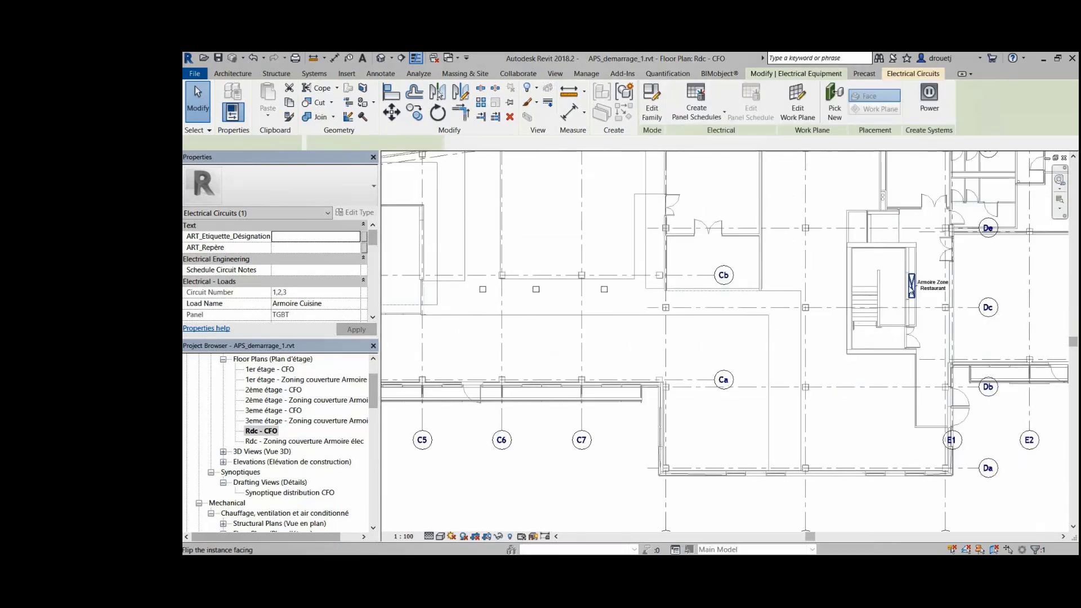
# Step: Create a power circuit feeding the Armoire Zone Restaurant cabinet from the TGBT
pyautogui.click(929, 101)
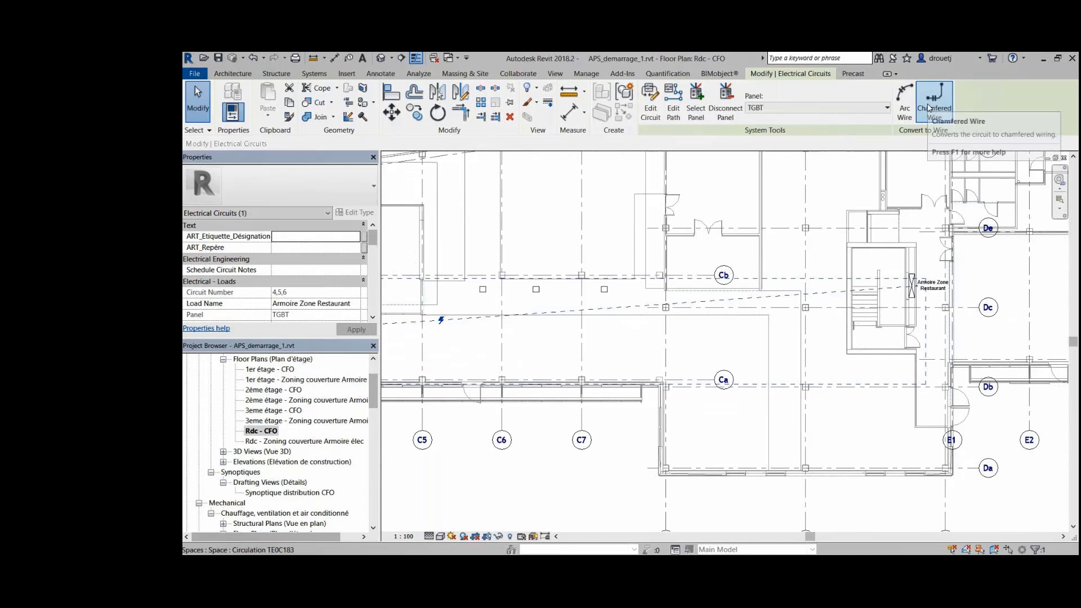
pyautogui.scroll(-3, 656, 338)
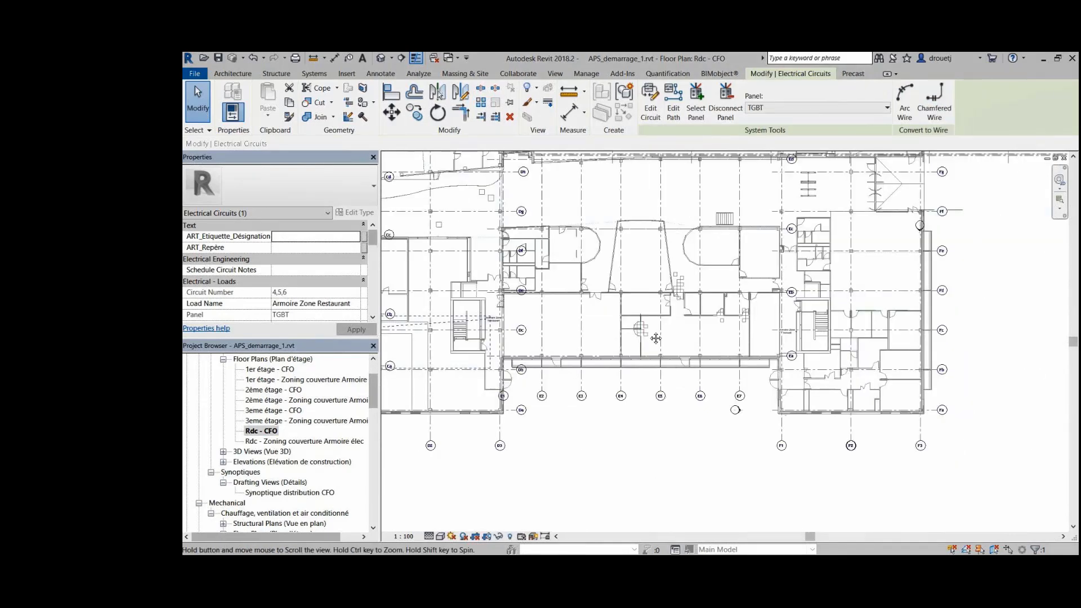
pyautogui.moveTo(656, 338); pyautogui.dragTo(649, 339, button='middle')
pyautogui.press('Escape')
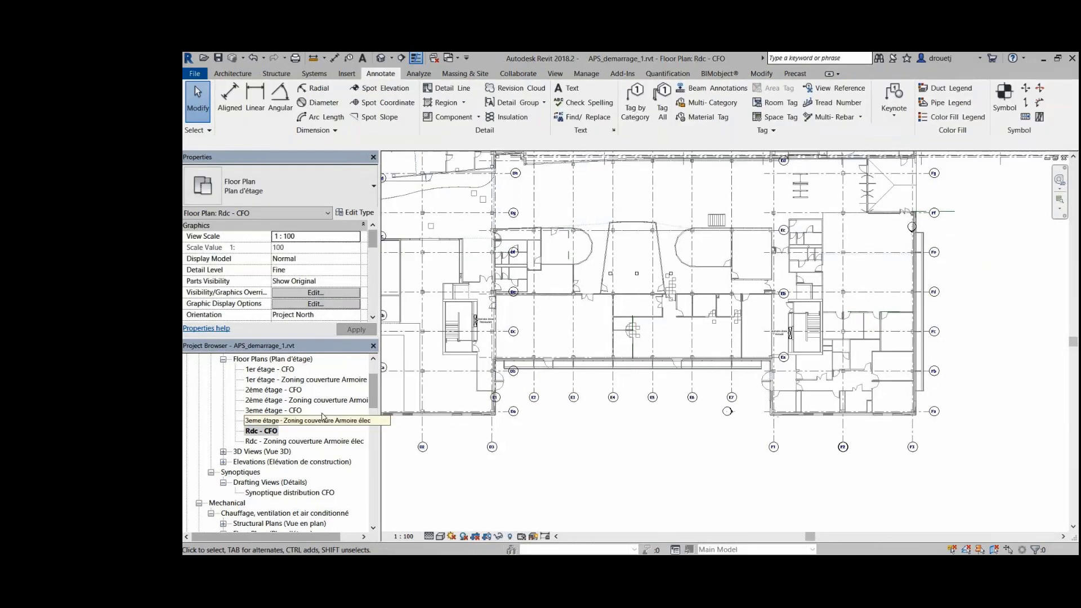
# Step: Create a power circuit for cabinet A1 on the 1er étage - CFO plan, fed from the TGBT
pyautogui.doubleClick(272, 369)
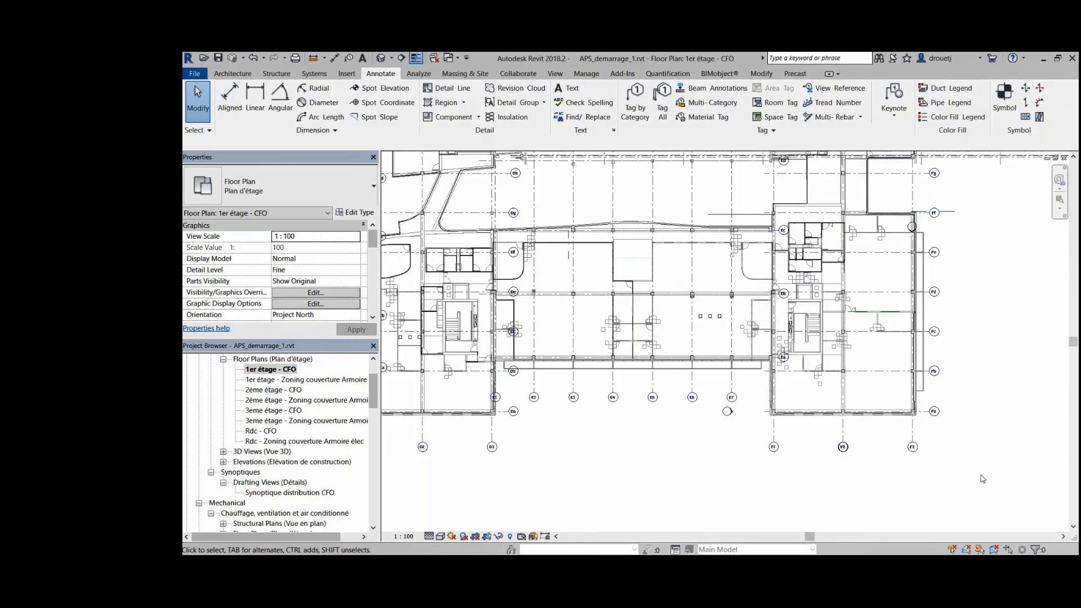
pyautogui.moveTo(983, 479); pyautogui.dragTo(683, 450, button='middle')
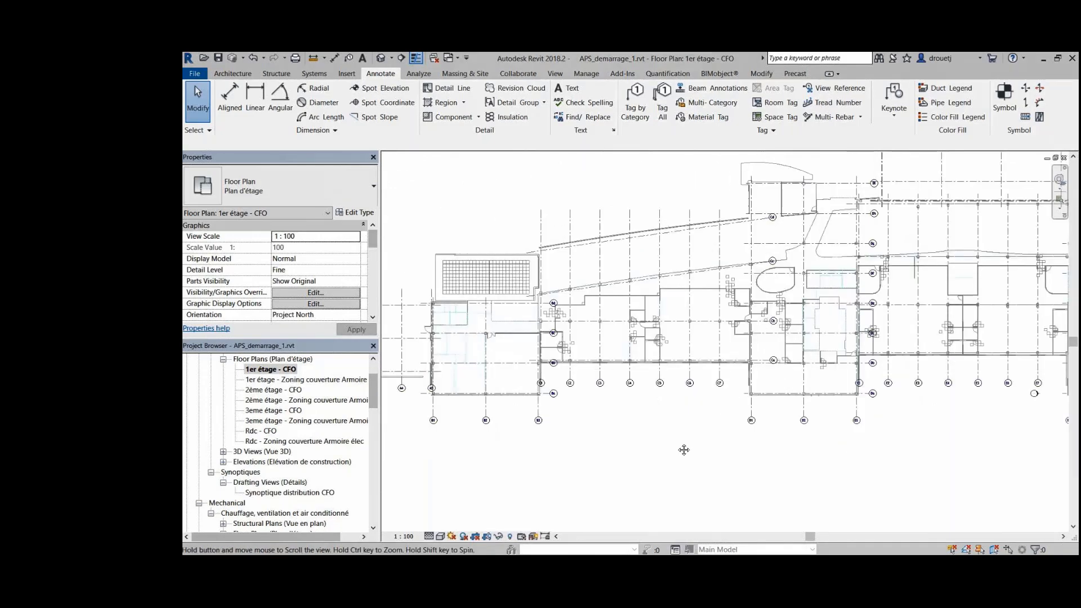
pyautogui.scroll(8, 473, 321)
pyautogui.click(497, 367)
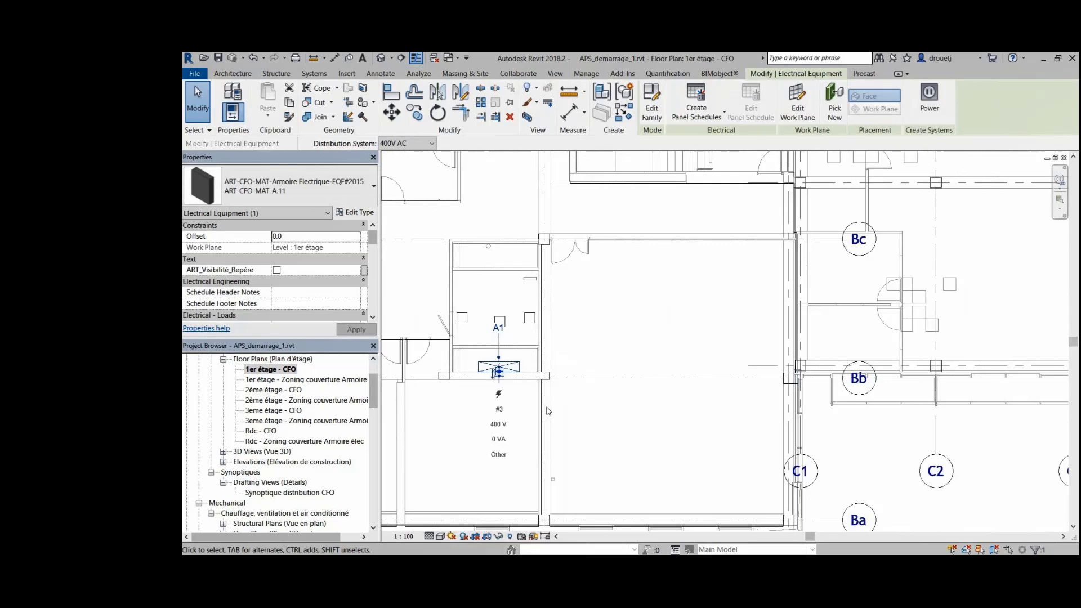
pyautogui.click(929, 99)
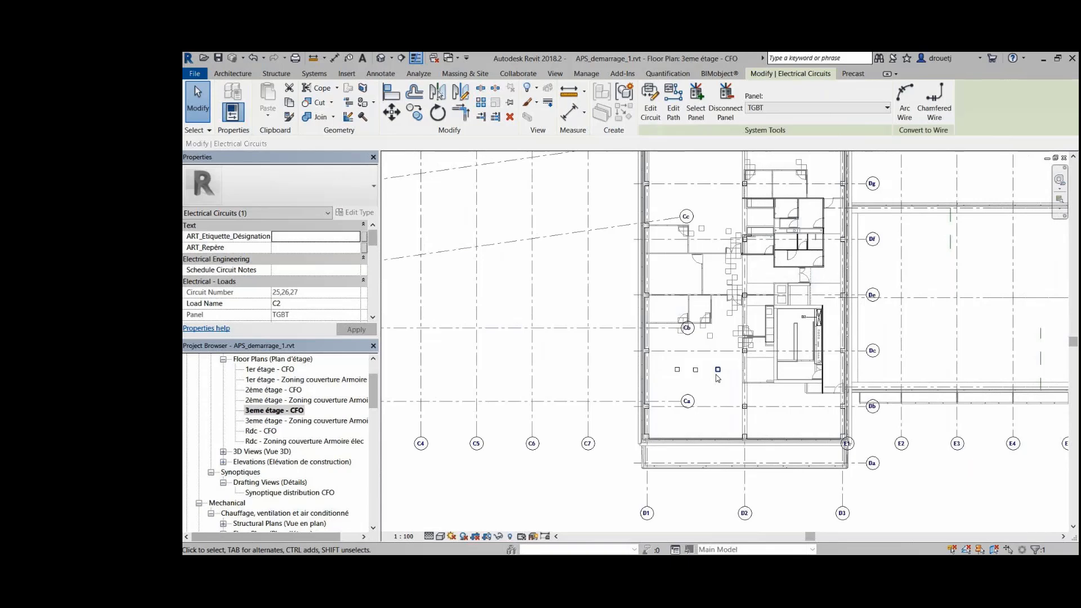
# Step: Connect cabinet B3 on the 3eme étage - CFO plan to the TGBT with a power circuit
pyautogui.scroll(2, 744, 349)
pyautogui.click(820, 317)
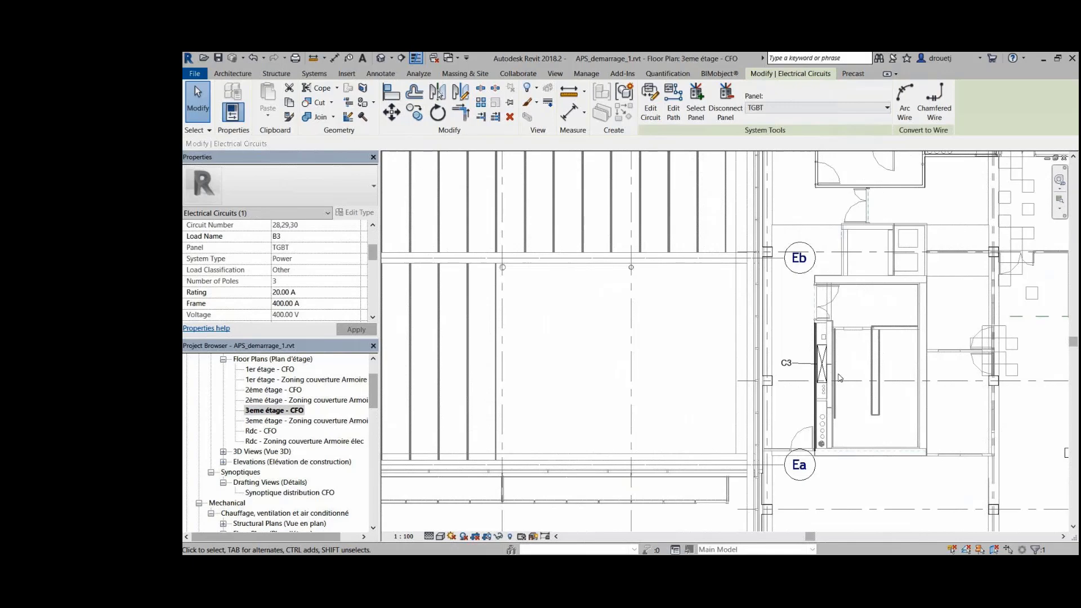
pyautogui.press('Escape')
pyautogui.scroll(1, 840, 377)
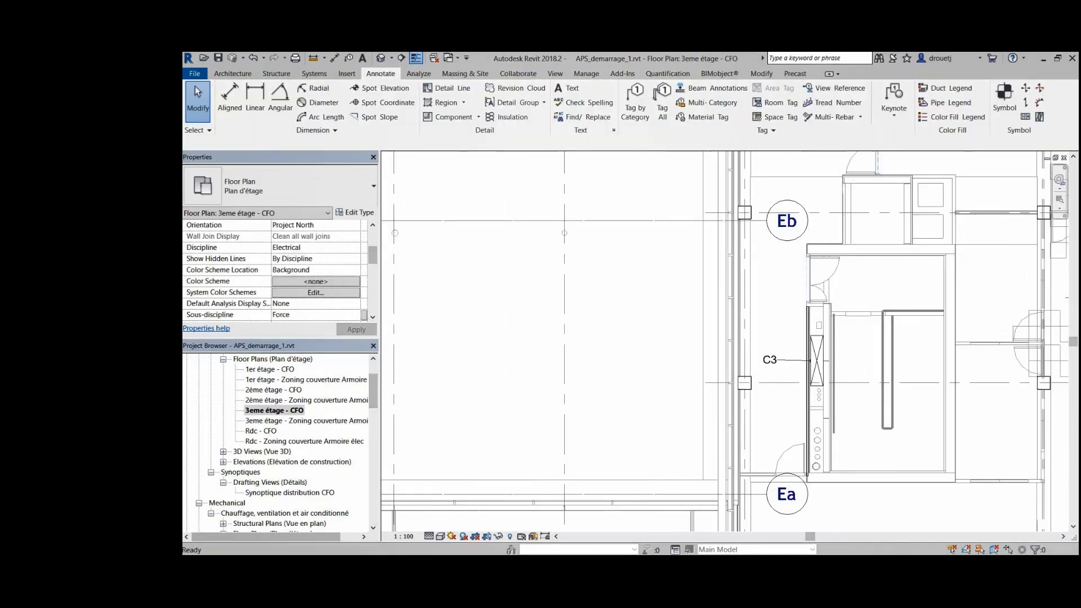
# Step: Create a panel schedule for the TGBT only
pyautogui.click(625, 103)
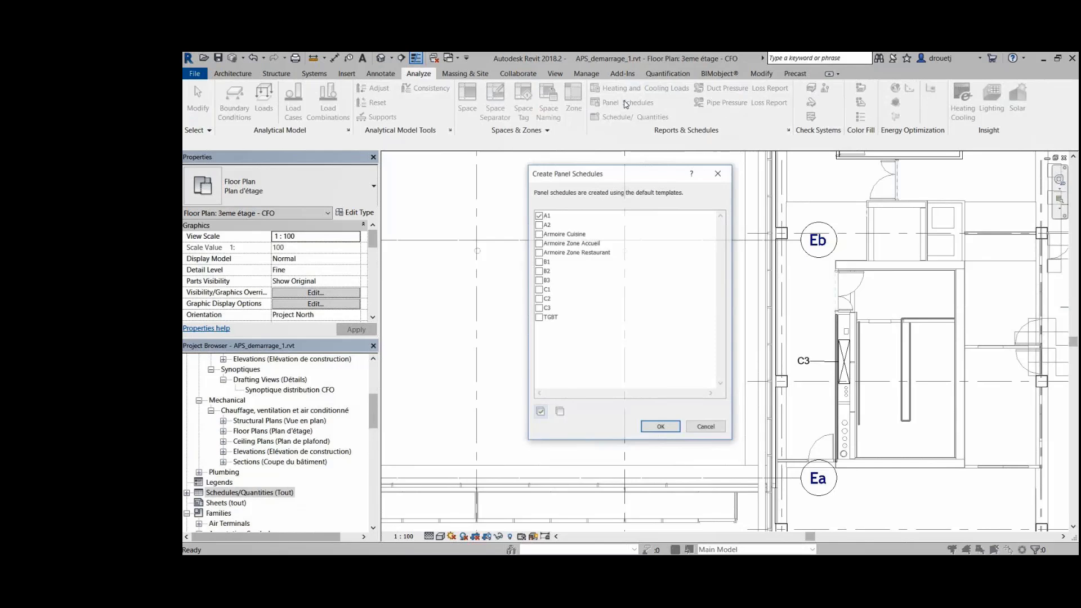
pyautogui.click(562, 318)
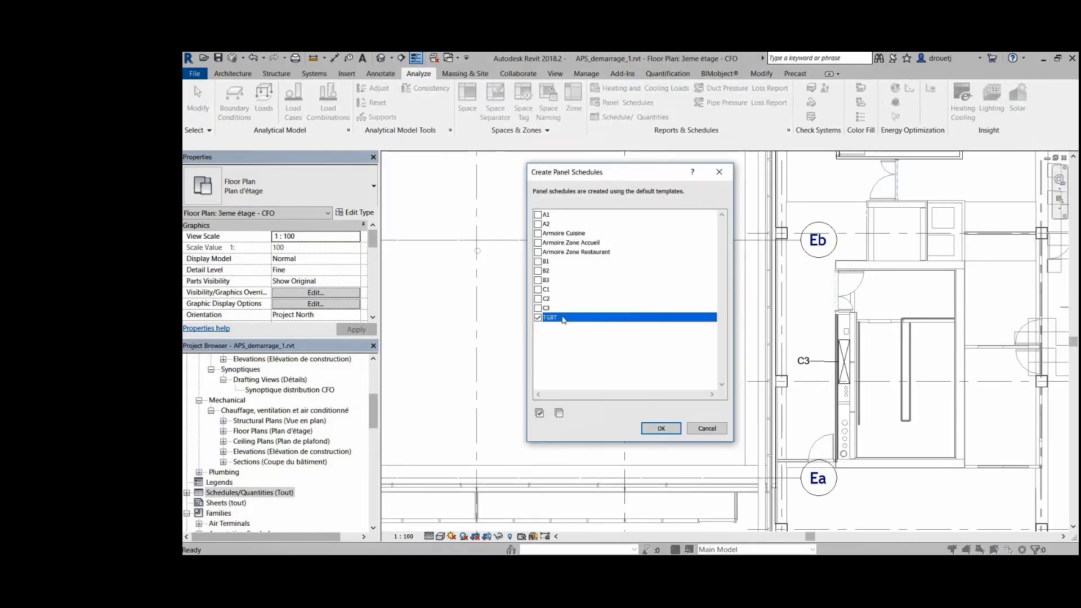
pyautogui.press('Return')
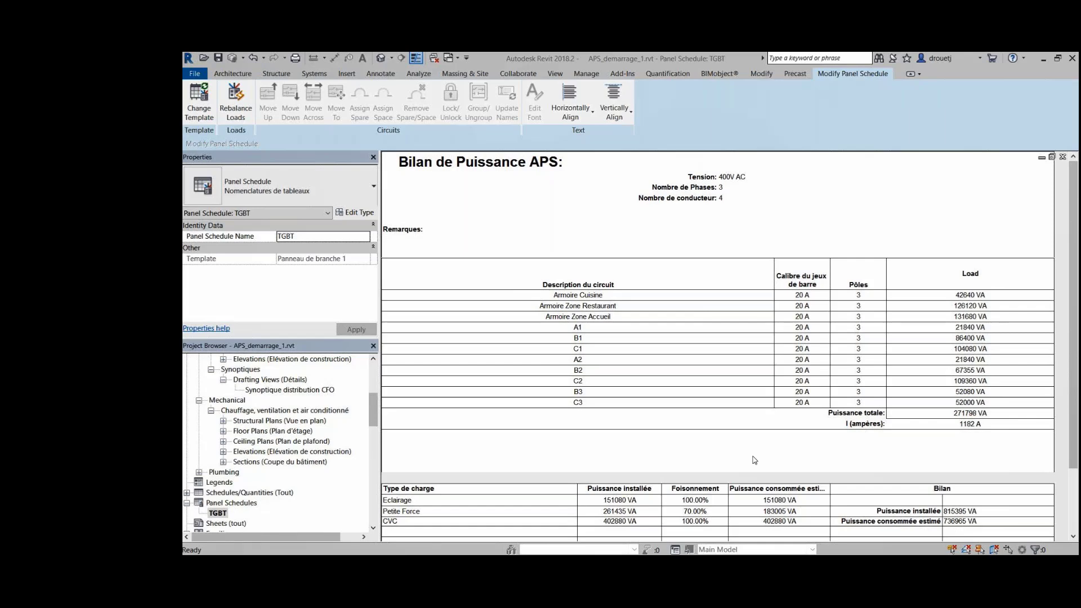
# Step: Create a panel schedule for Armoire Cuisine, review the power balances, and close the schedule views
pyautogui.click(418, 74)
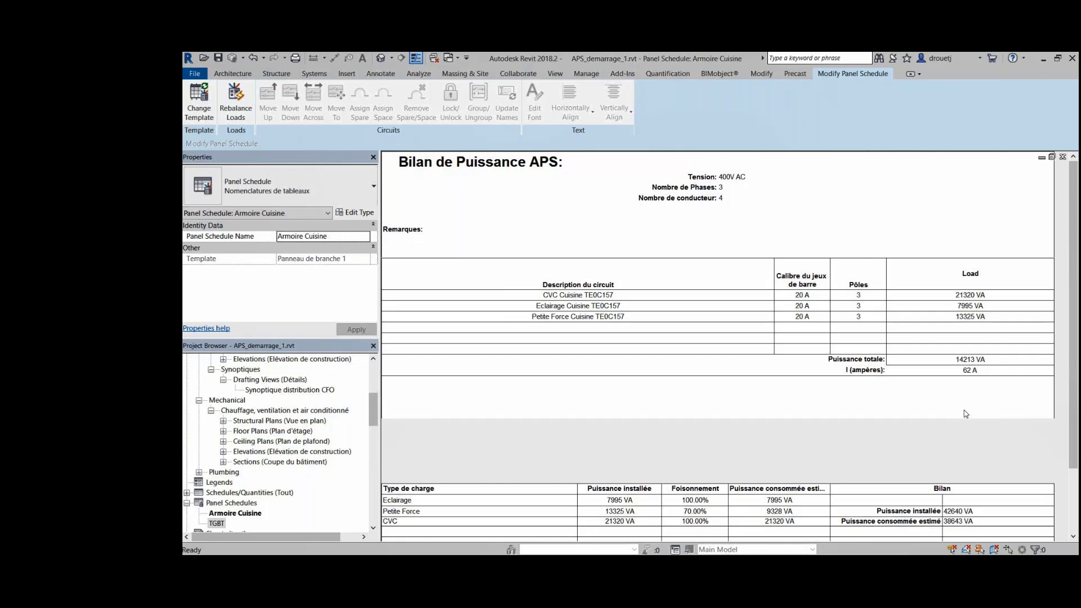
pyautogui.scroll(-1, 964, 413)
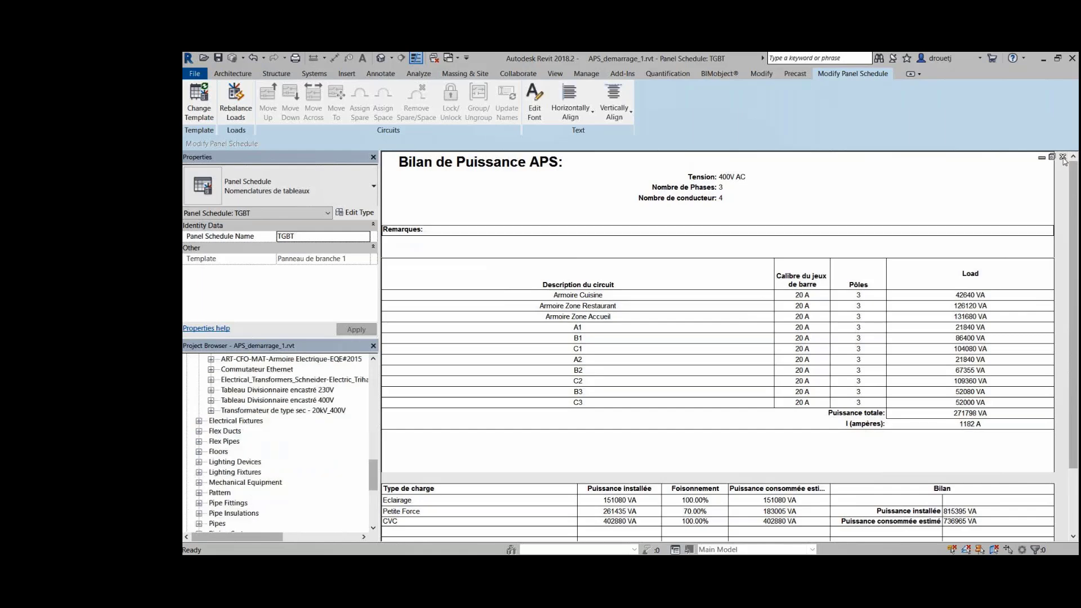
pyautogui.click(1062, 157)
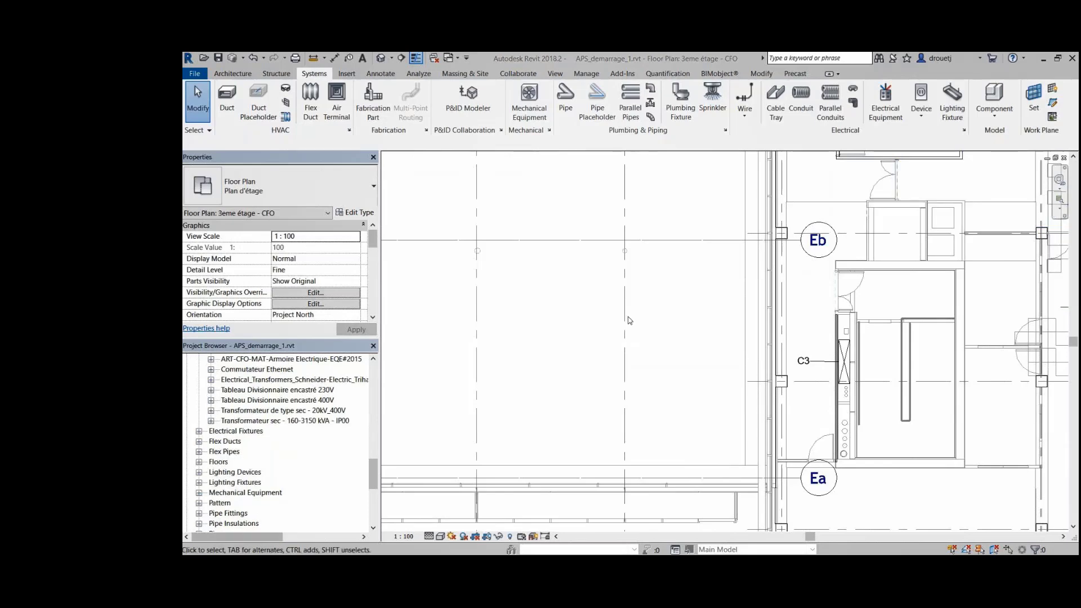
# Step: Open the Rdc - CFO floor plan at the triangular room containing the TGBT
pyautogui.moveTo(372, 469); pyautogui.dragTo(372, 439)
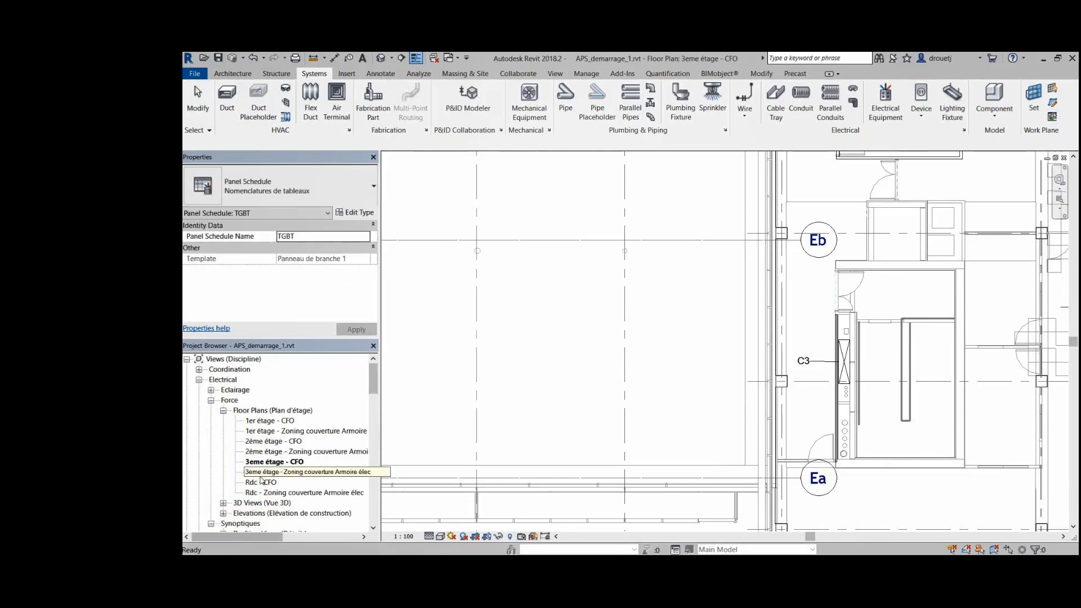
pyautogui.doubleClick(262, 482)
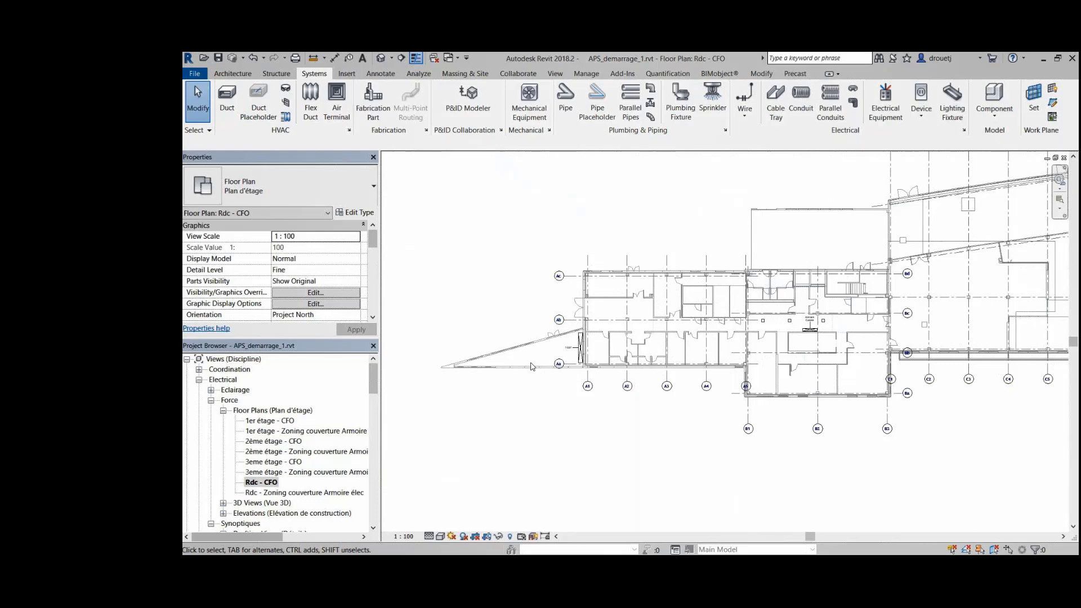
pyautogui.scroll(4, 641, 388)
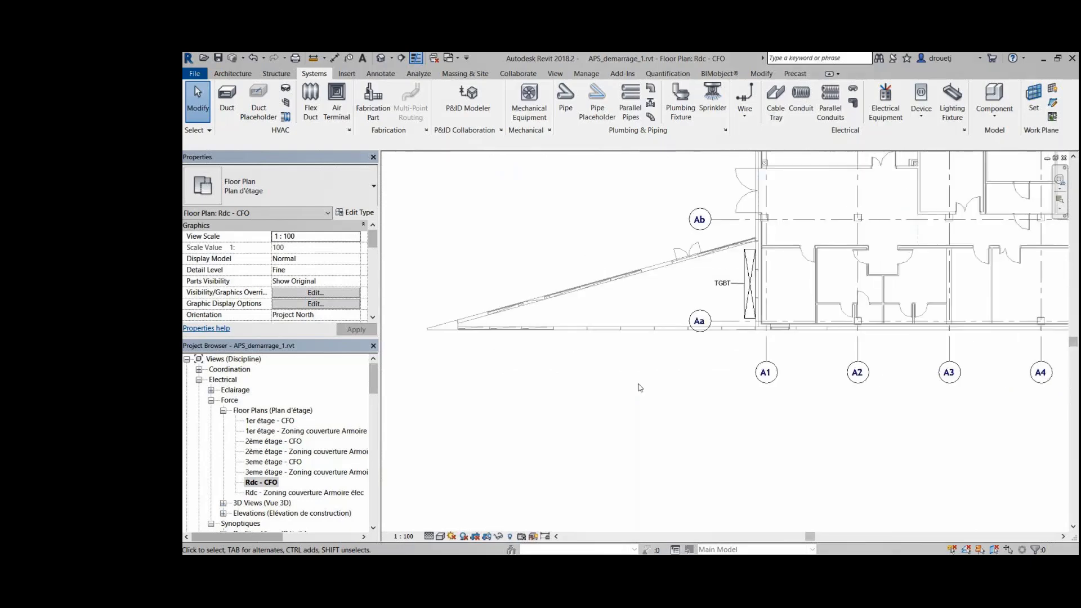
# Step: Load the Cellule haute tension families for connexion câble entrant, disjoncteur and transformateur de tension from the Distribution folder
pyautogui.click(888, 102)
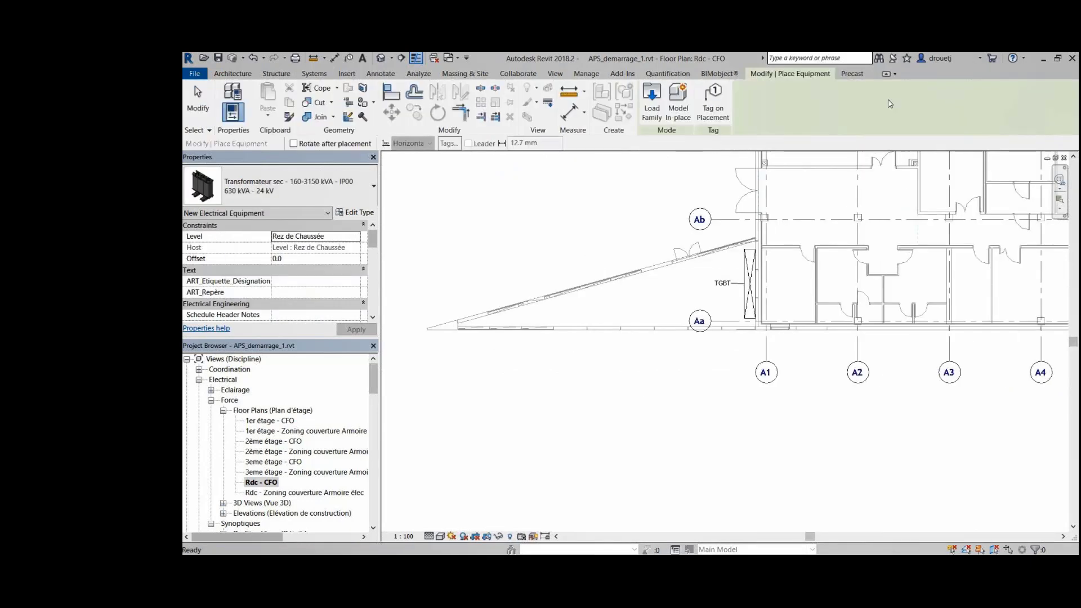
pyautogui.click(652, 107)
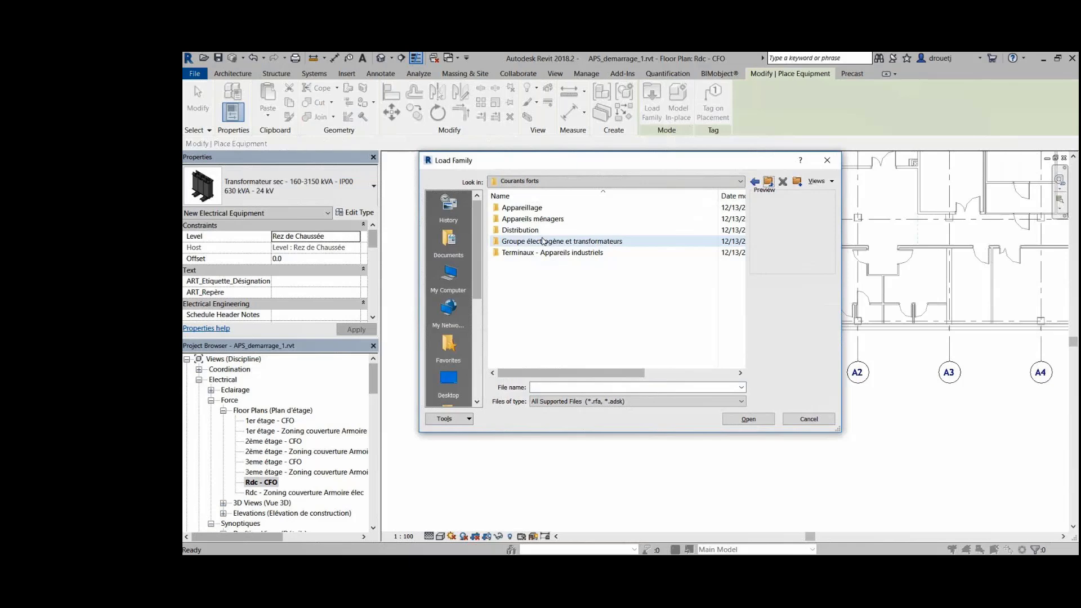
pyautogui.doubleClick(541, 231)
pyautogui.scroll(-1, 545, 275)
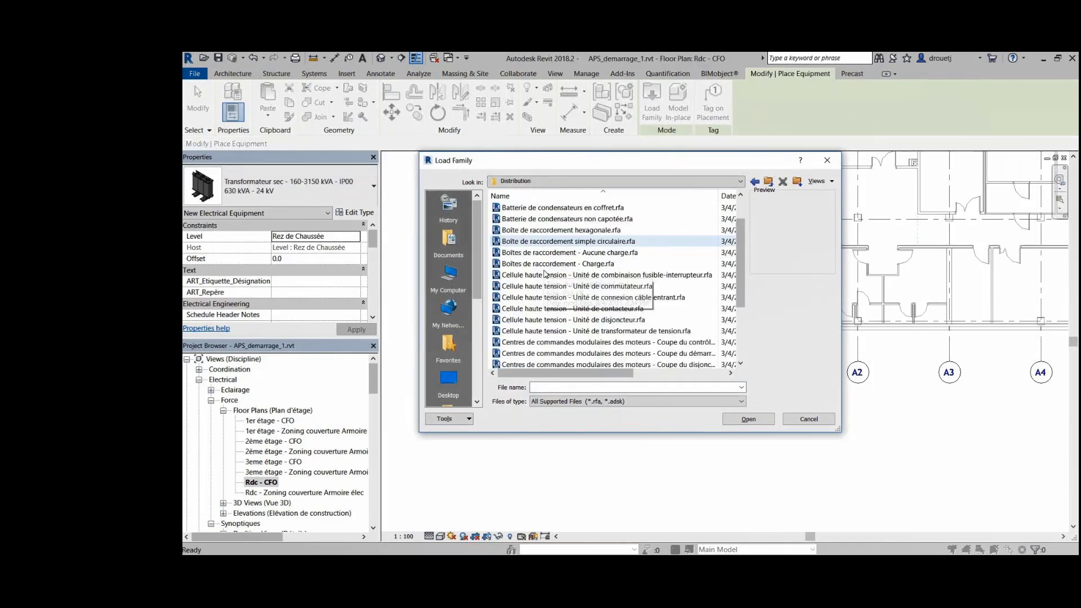
pyautogui.click(587, 299)
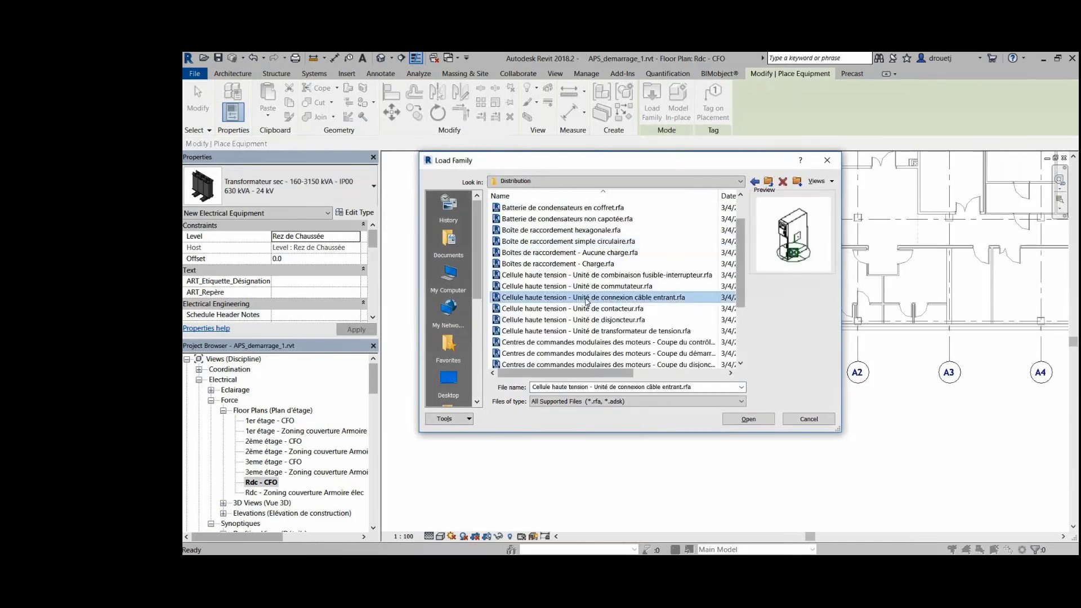
pyautogui.click(586, 322)
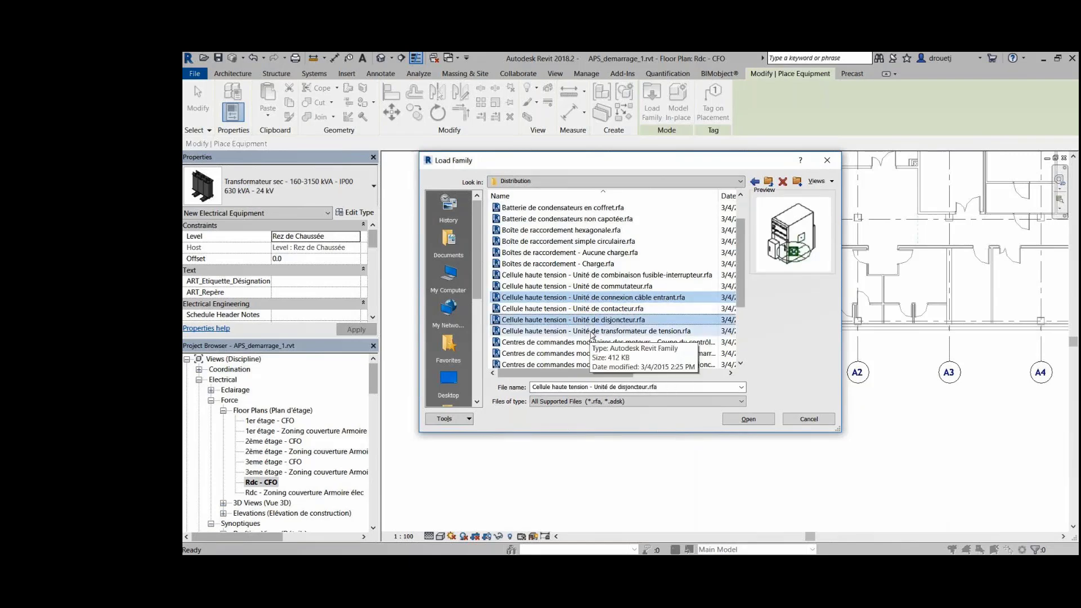
pyautogui.keyDown('ctrl'); pyautogui.click(593, 332); pyautogui.keyUp('ctrl')
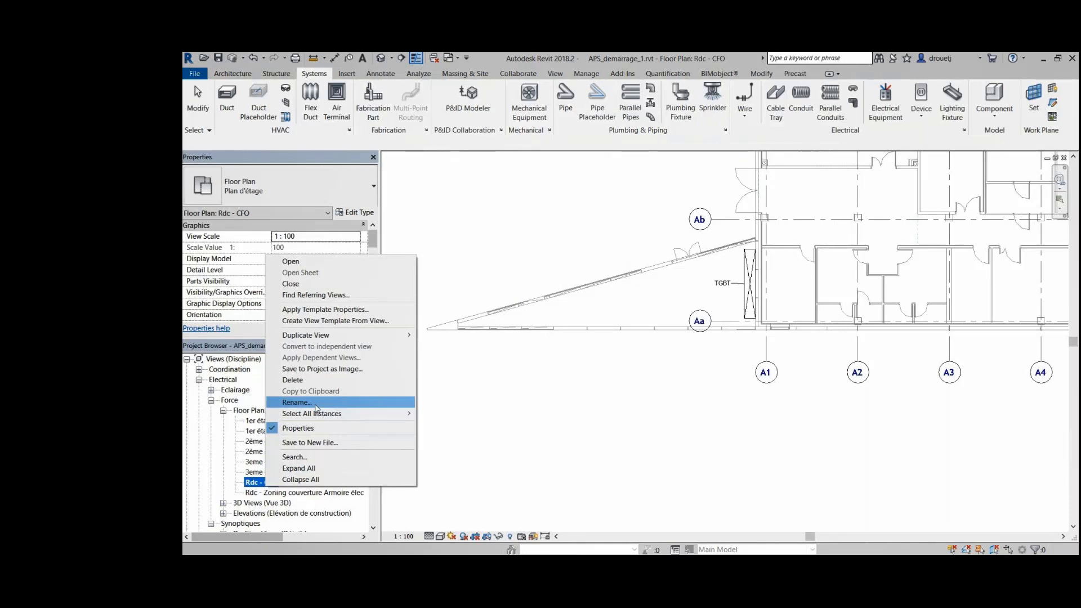
# Step: Duplicate the Rdc - CFO floor plan and rename the copy "Rdc - Maquettage LT HTA"
pyautogui.click(315, 405)
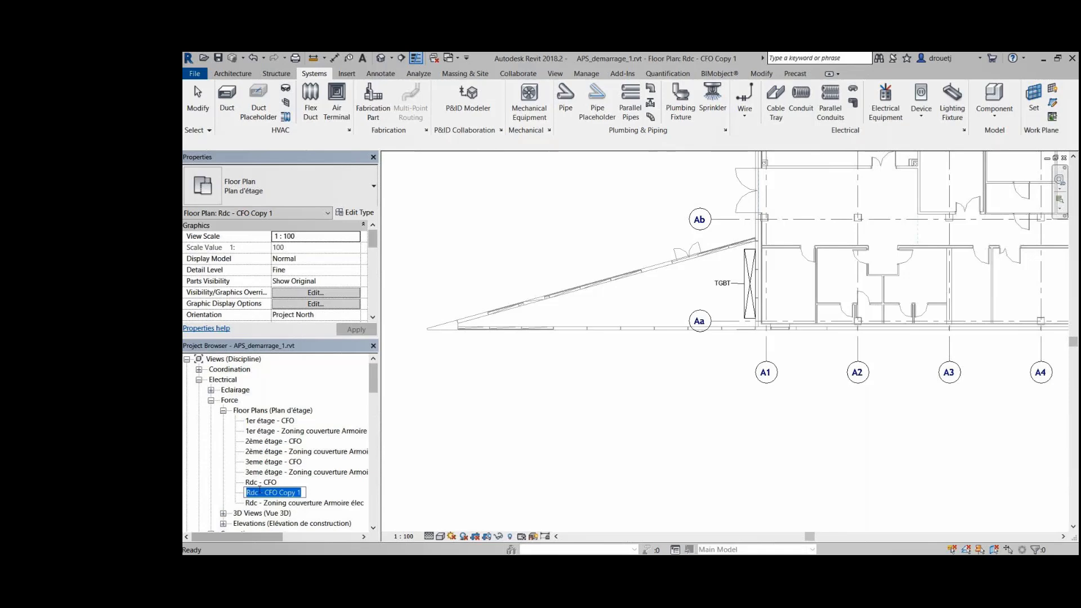
pyautogui.moveTo(264, 493); pyautogui.dragTo(305, 492)
pyautogui.write('Maque')
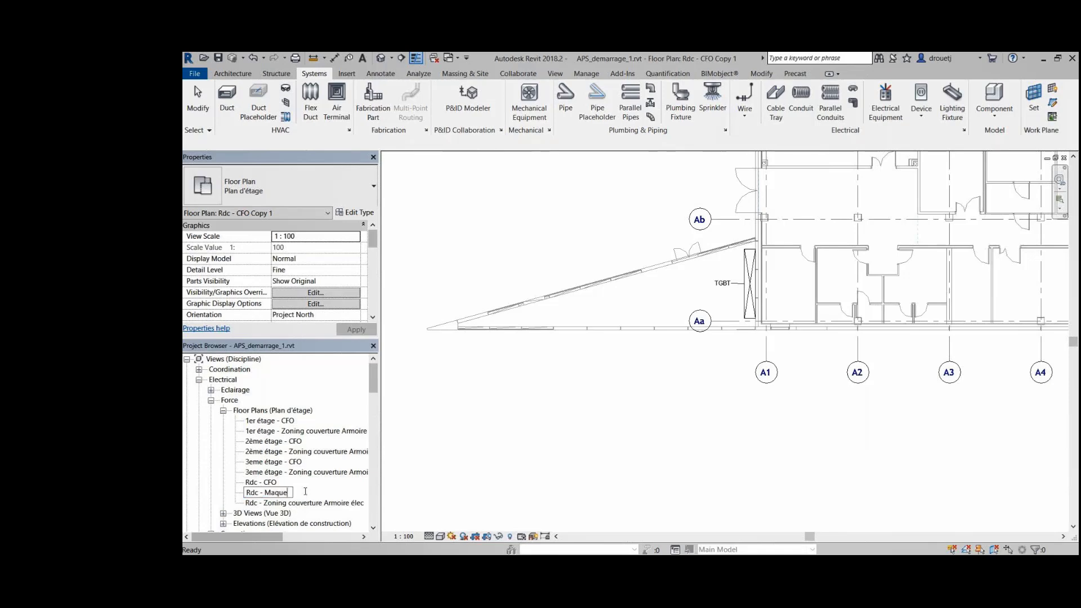
pyautogui.write('ttage LT HTA')
pyautogui.press('Return')
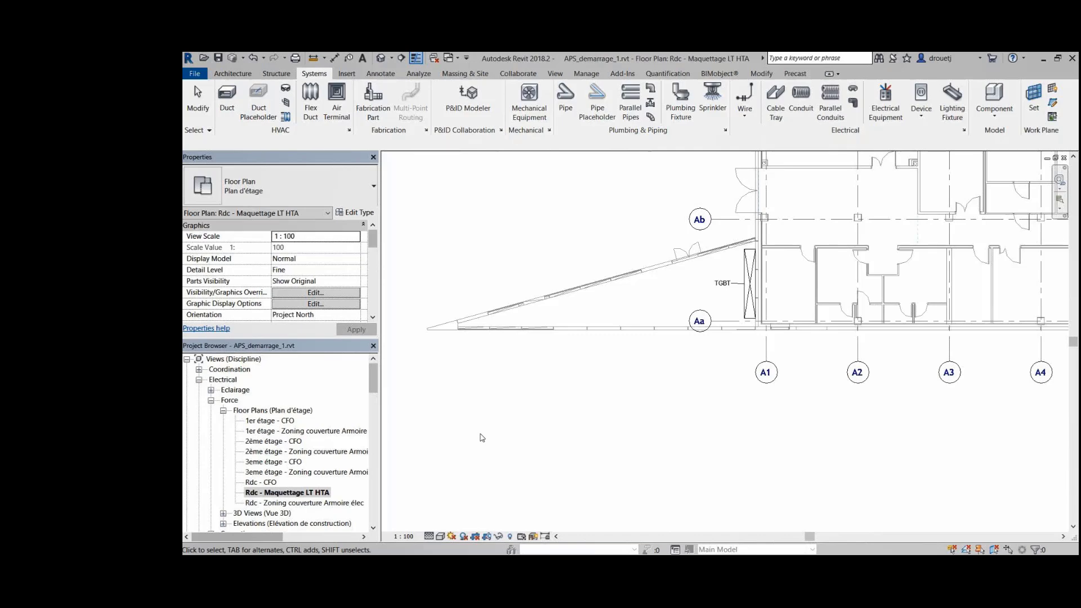
# Step: Crop the Rdc - Maquettage LT HTA plan to the triangular TGBT room, with Annotation Crop on and the crop region hidden
pyautogui.scroll(-3, 482, 438)
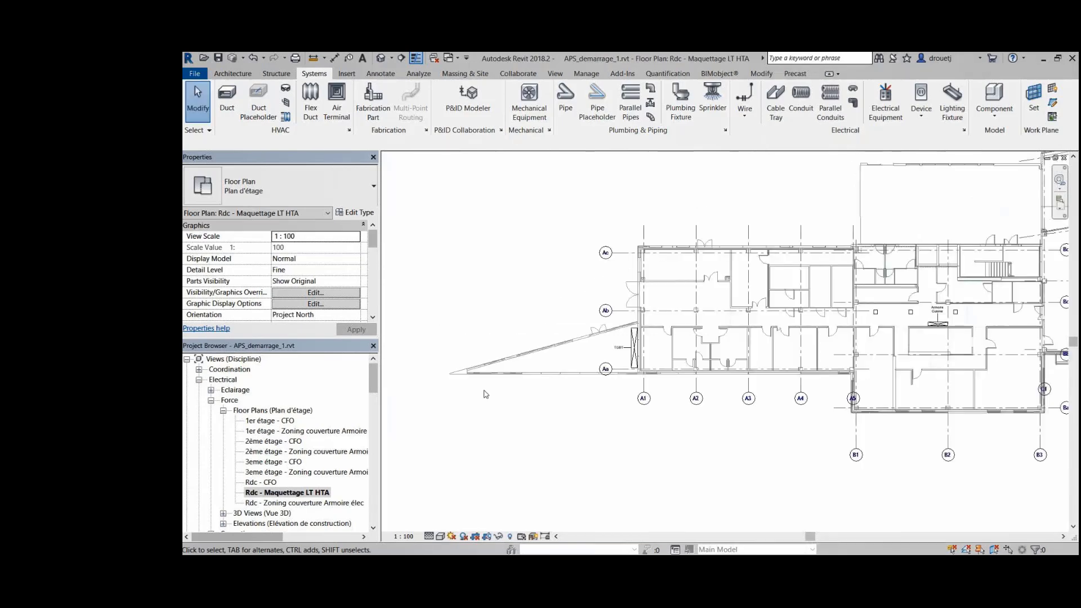
pyautogui.scroll(-1, 483, 432)
pyautogui.moveTo(375, 246); pyautogui.dragTo(378, 276)
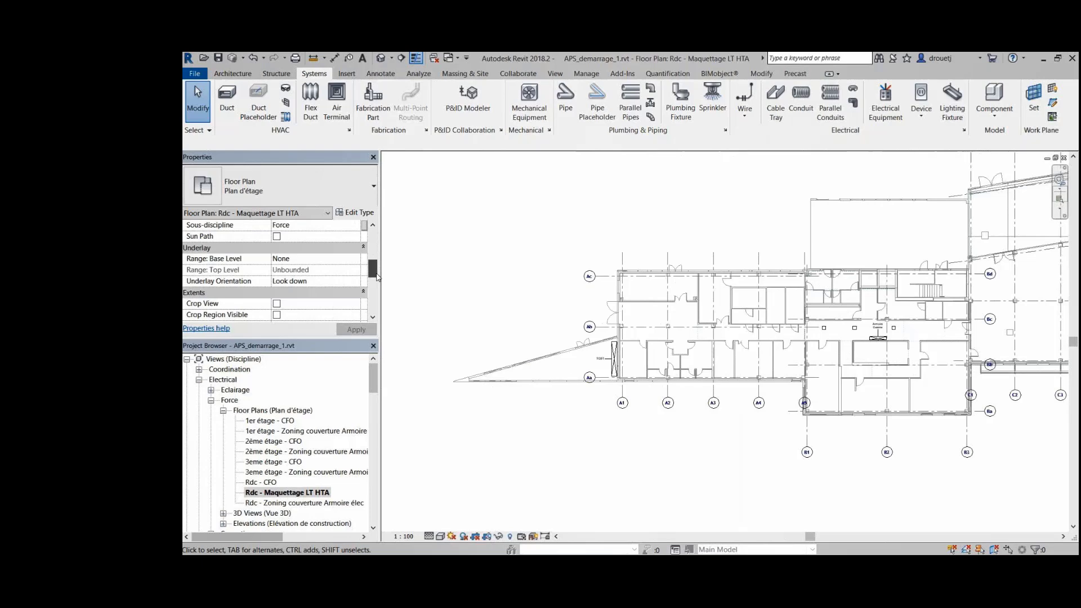
pyautogui.moveTo(378, 276); pyautogui.dragTo(378, 288)
pyautogui.click(277, 258)
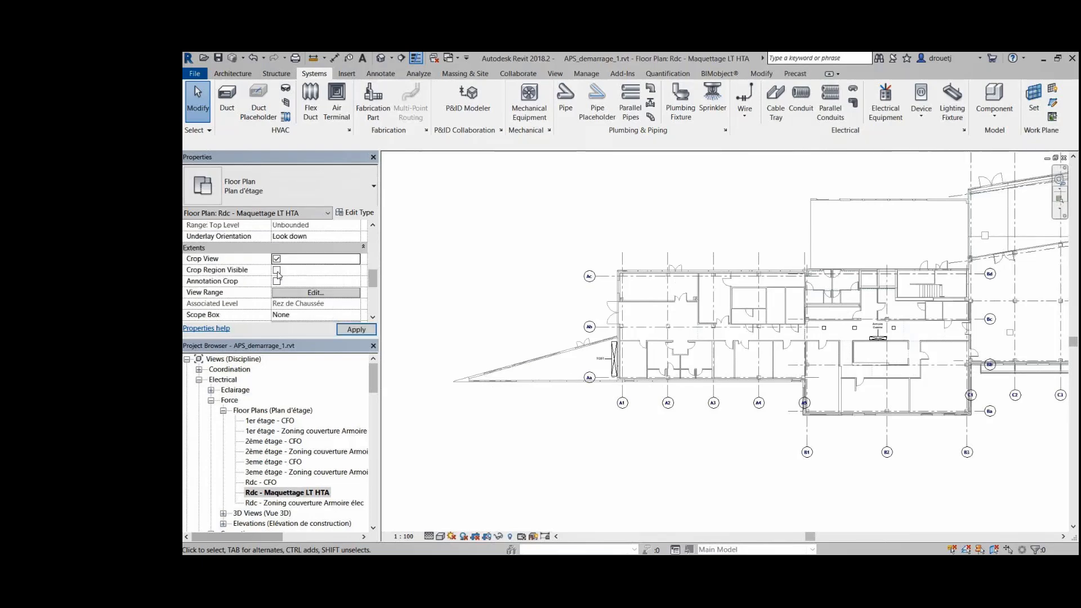
pyautogui.click(276, 269)
pyautogui.click(276, 281)
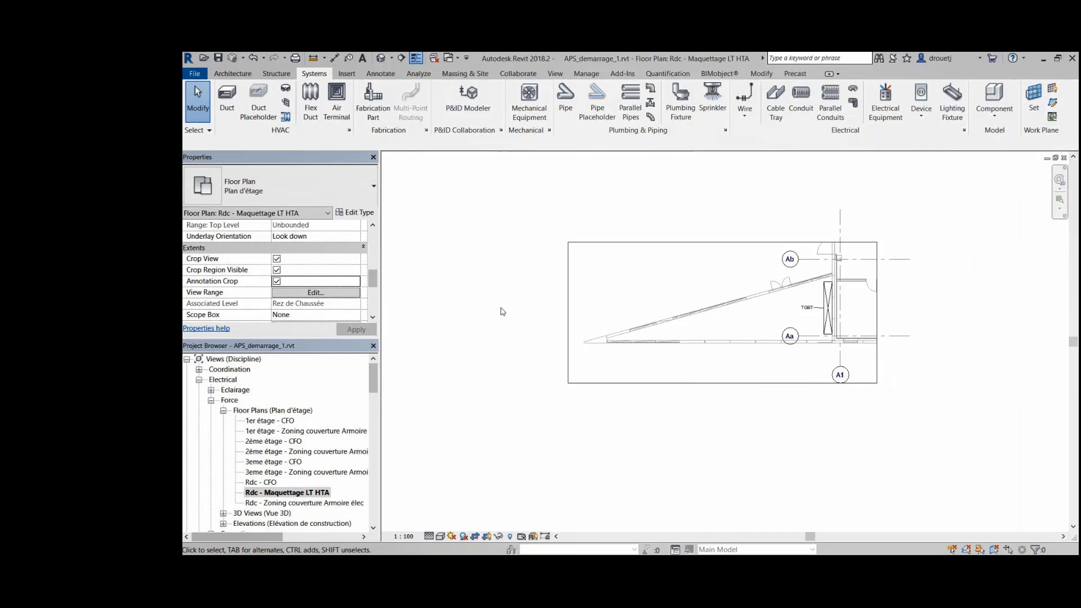
pyautogui.click(277, 269)
pyautogui.scroll(1, 768, 331)
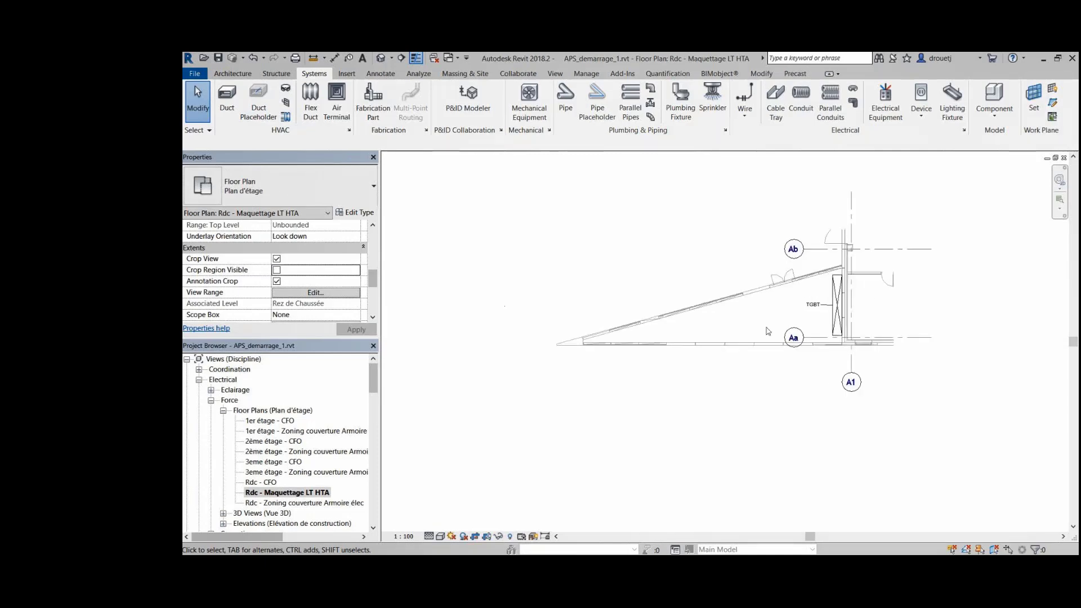
# Step: Place a Transformateur sec - 160-3150 kVA - IP00 of type 1000 kVA - 24 kV in the triangular room, west of the TGBT
pyautogui.scroll(1, 736, 337)
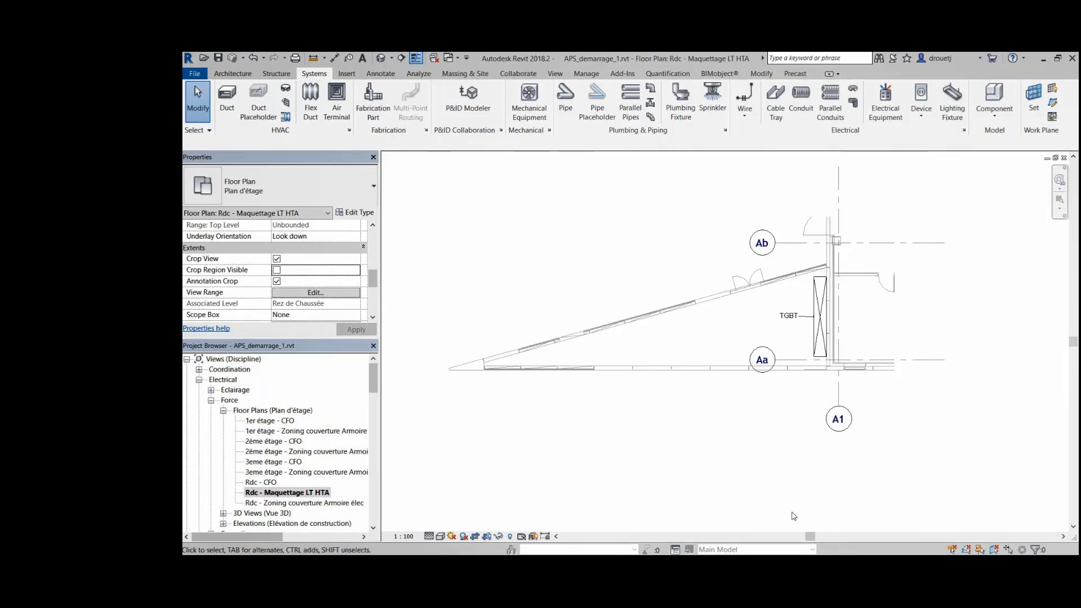
pyautogui.click(886, 97)
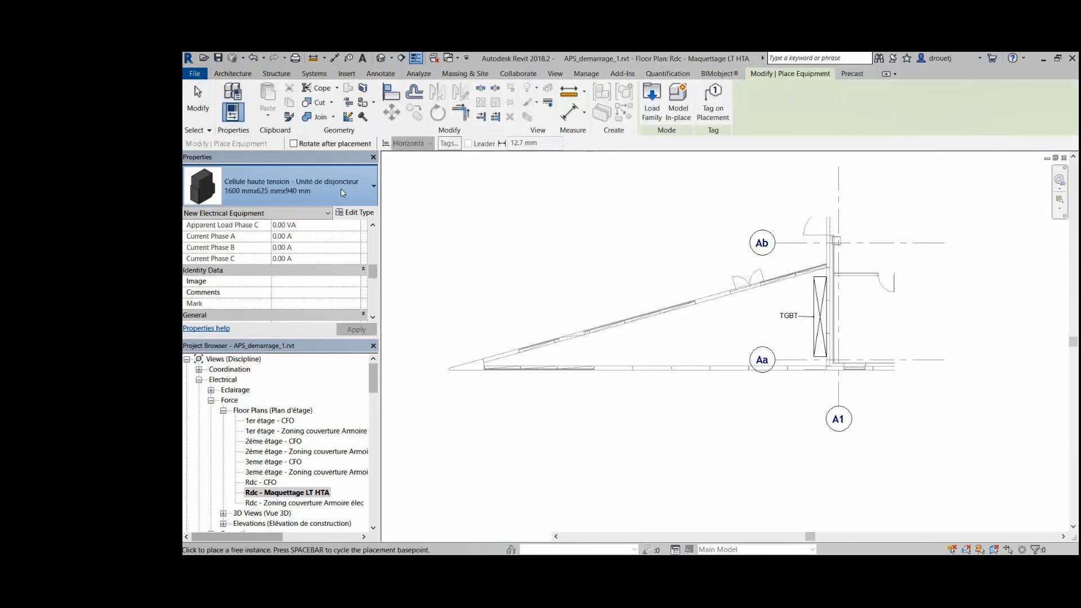
pyautogui.click(341, 192)
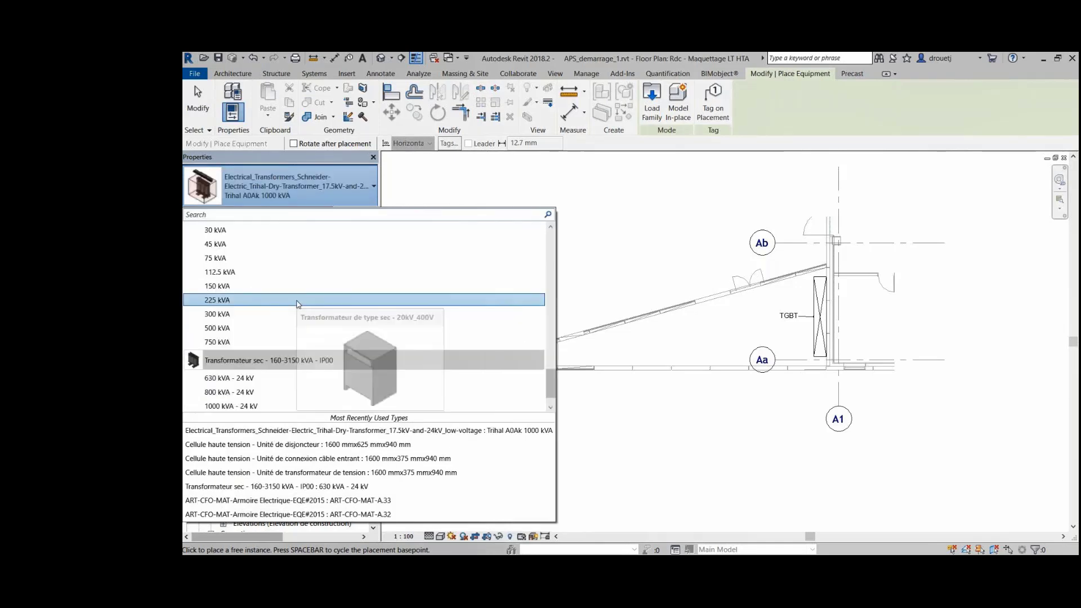
pyautogui.scroll(-1, 245, 337)
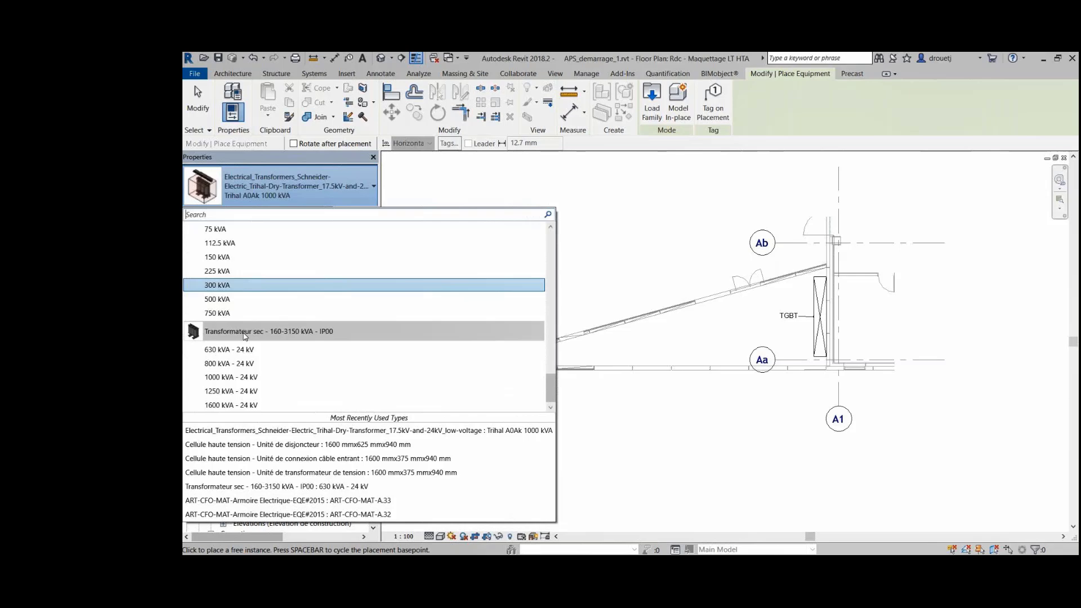
pyautogui.click(223, 378)
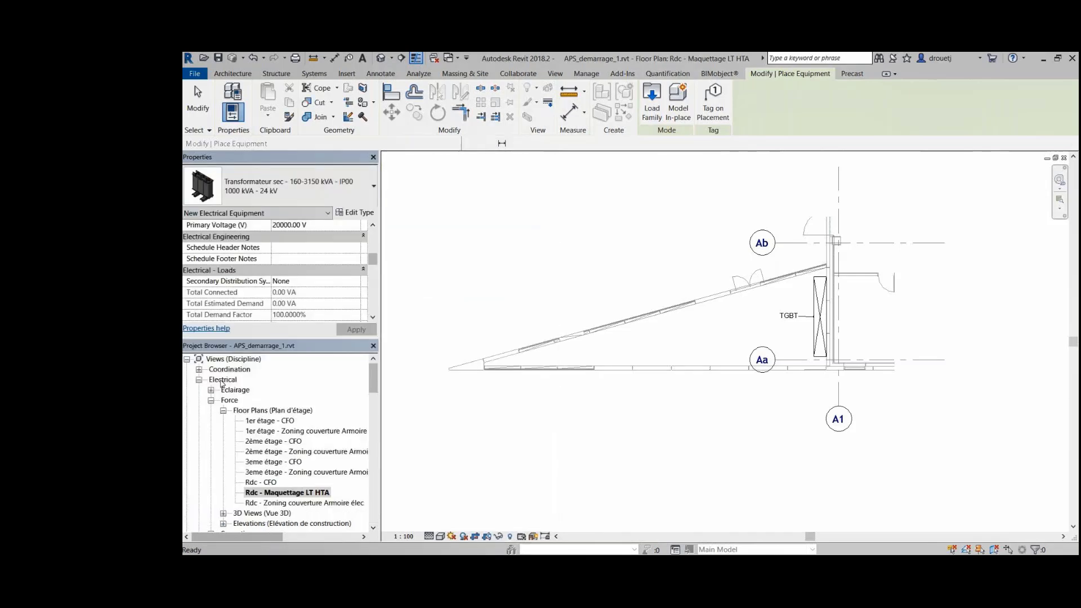
pyautogui.scroll(1, 721, 337)
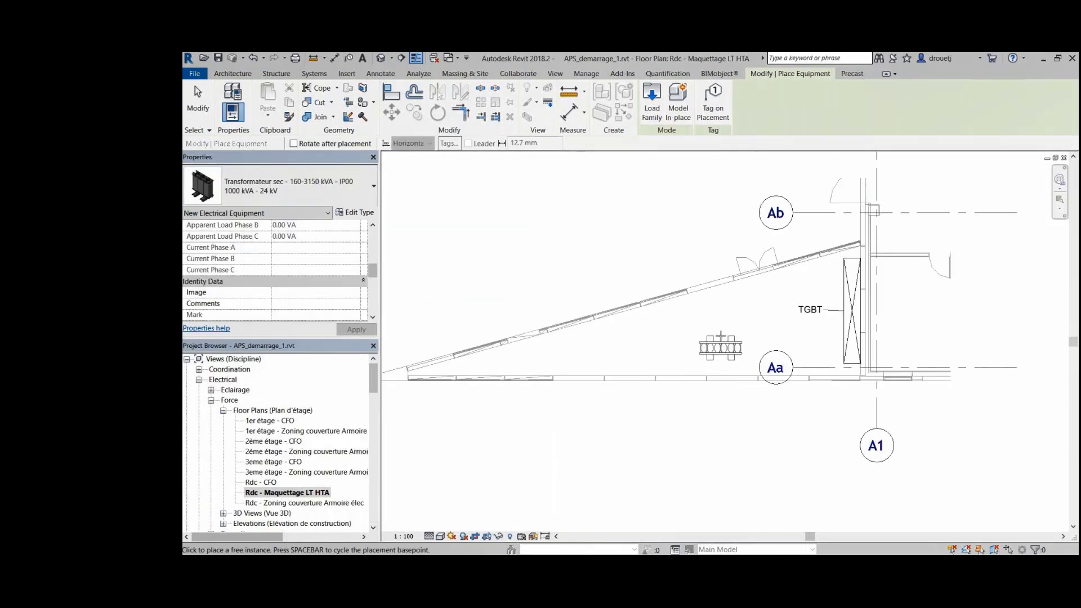
pyautogui.scroll(1, 721, 337)
pyautogui.click(735, 336)
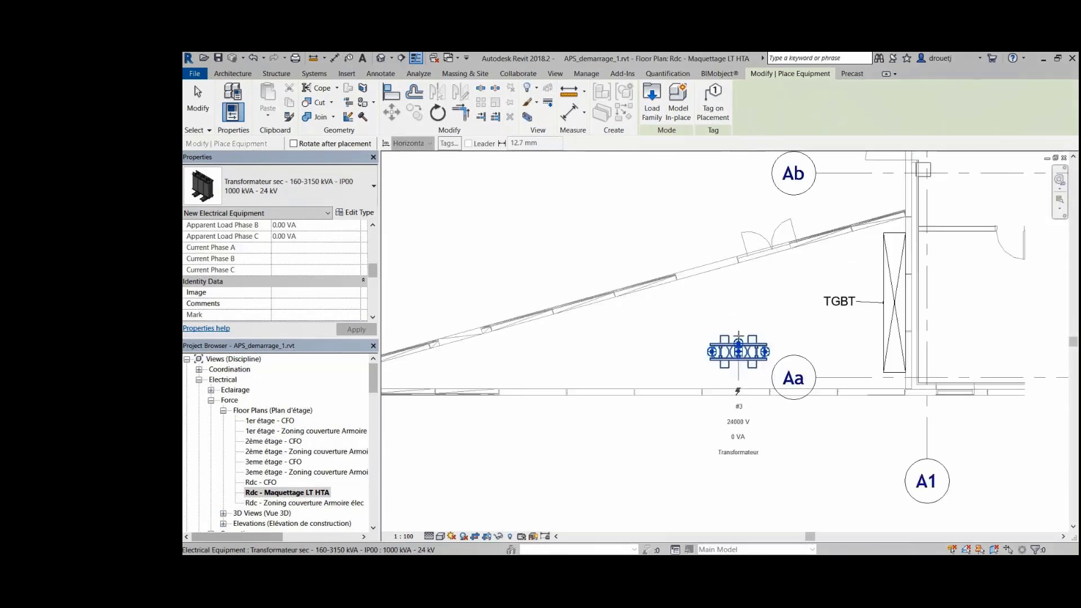
pyautogui.press('Escape')
pyautogui.press('Escape')
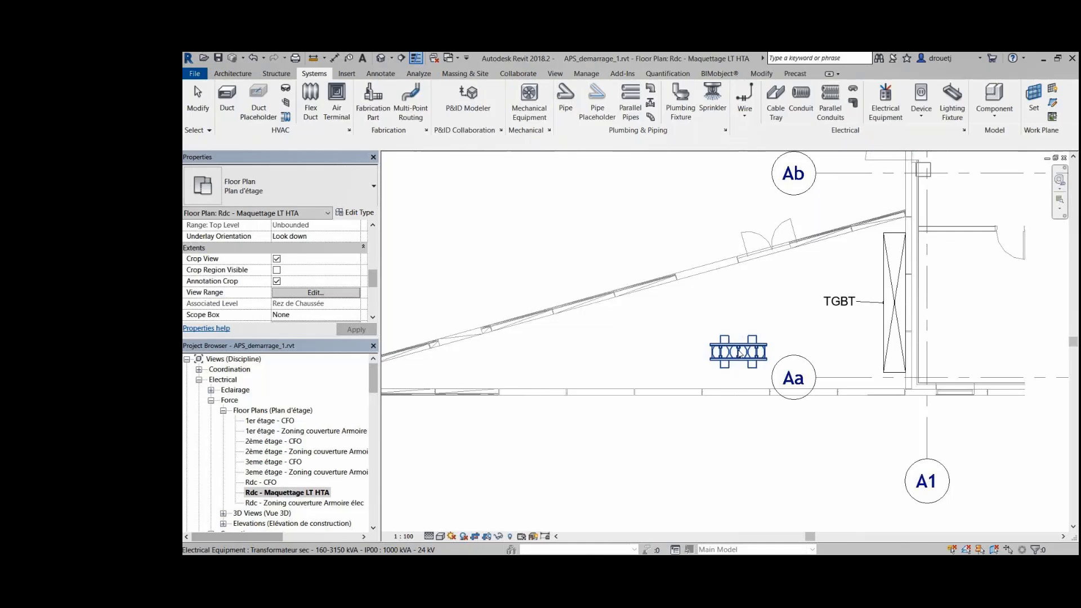
# Step: Set the placed transformer's panel name to "Transfo sec 1000kVA"
pyautogui.click(740, 353)
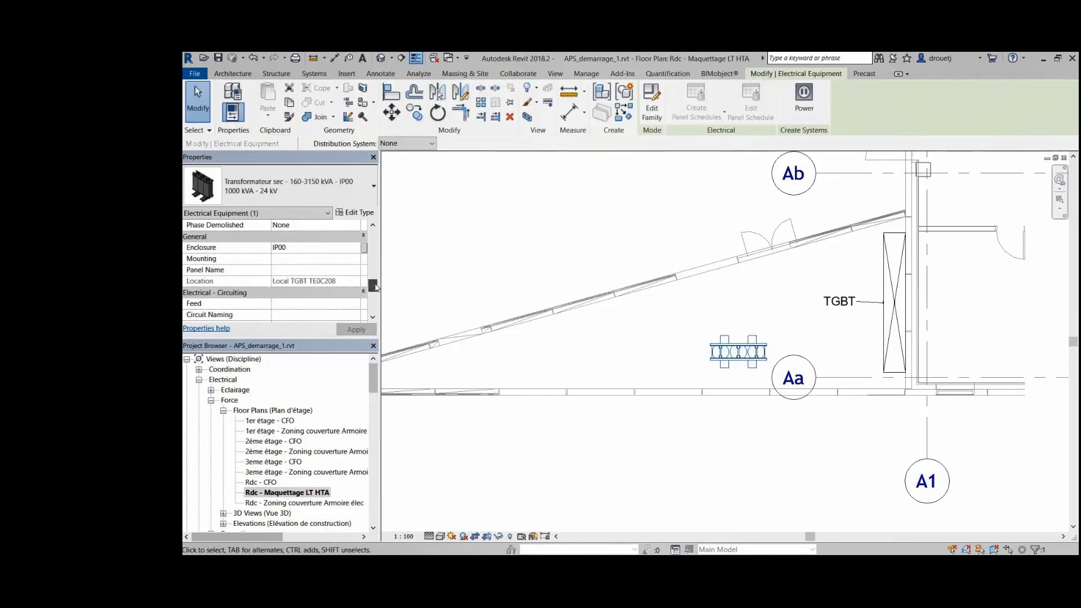
pyautogui.click(277, 271)
pyautogui.write('Transfo')
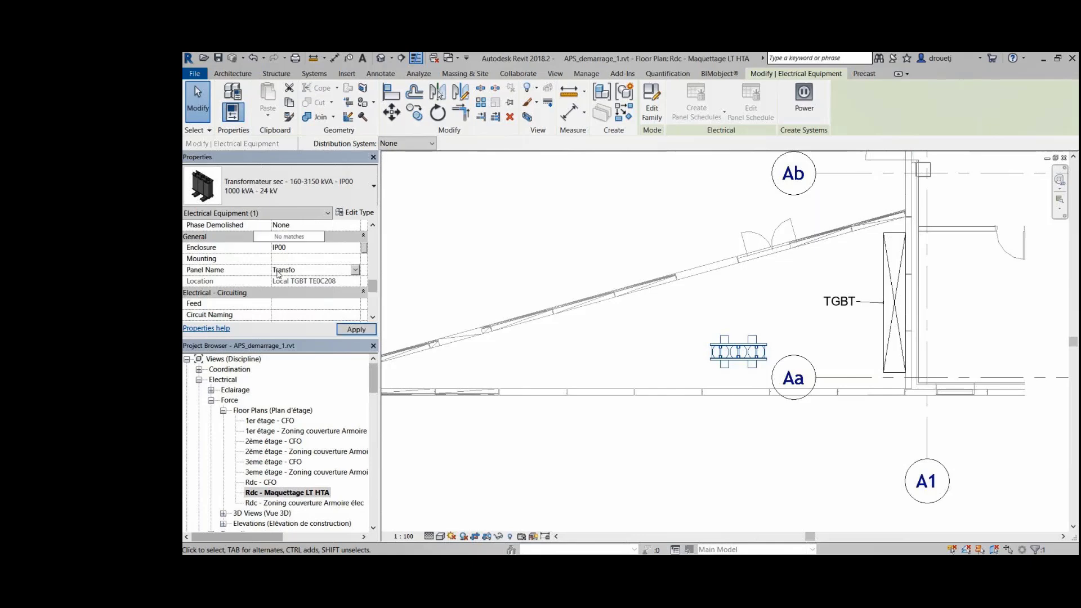
pyautogui.write(' sec 1000kVA')
# Step: Place two Unité de connexion câble entrant cells, 1600 mmx375 mmx940 mm, side by side near the room's narrow end
pyautogui.scroll(-1, 285, 306)
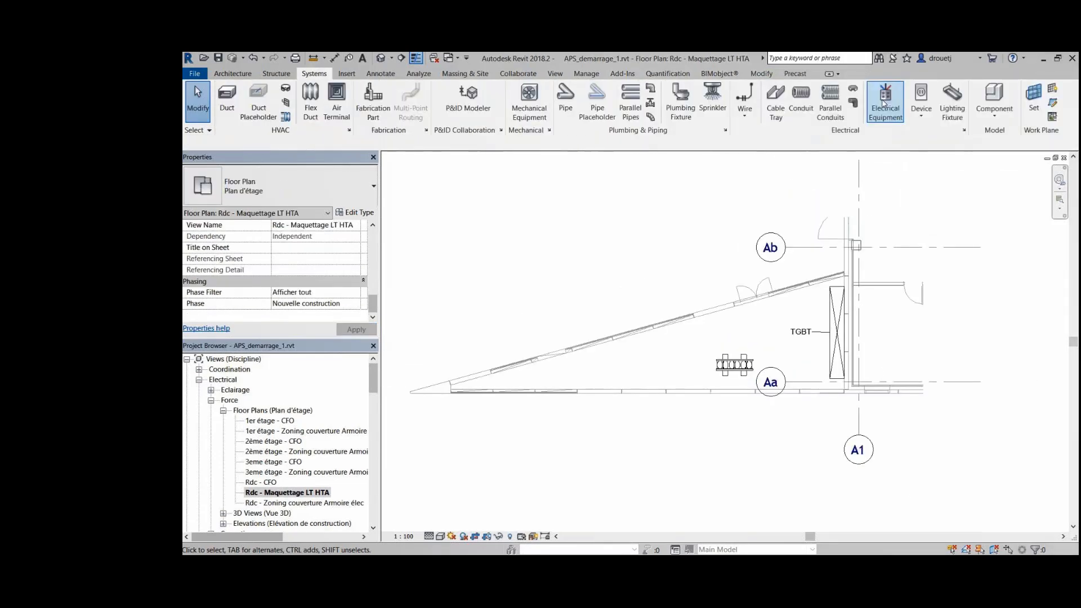
pyautogui.click(884, 104)
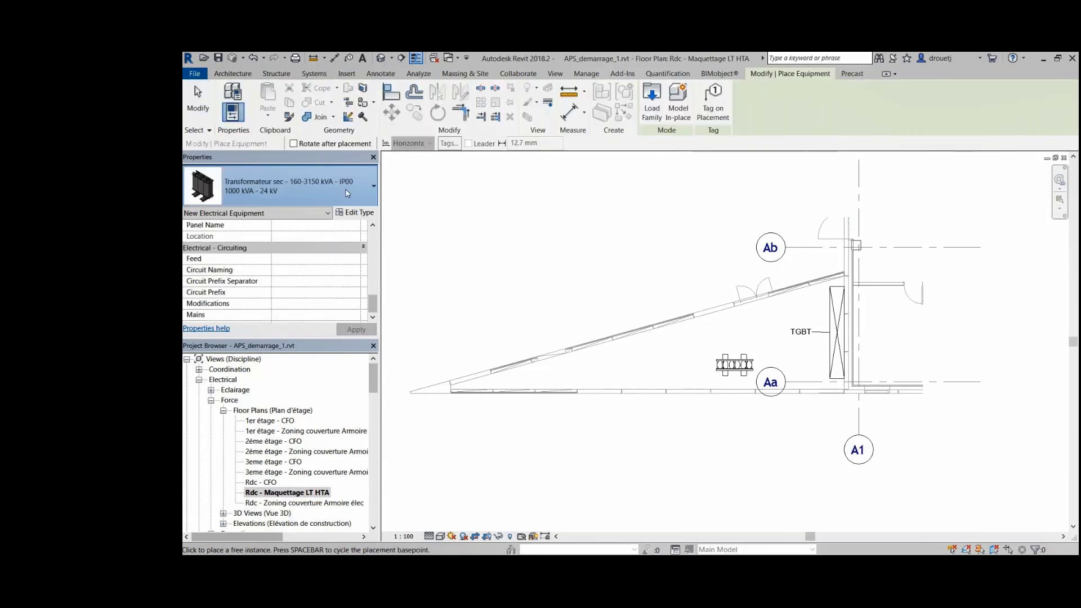
pyautogui.click(346, 193)
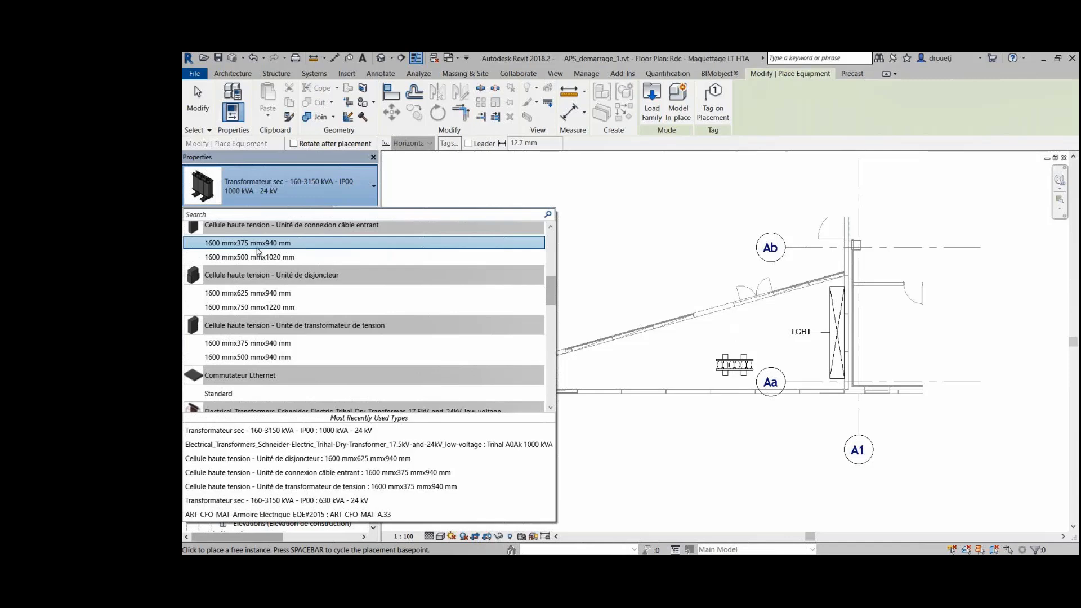
pyautogui.click(257, 248)
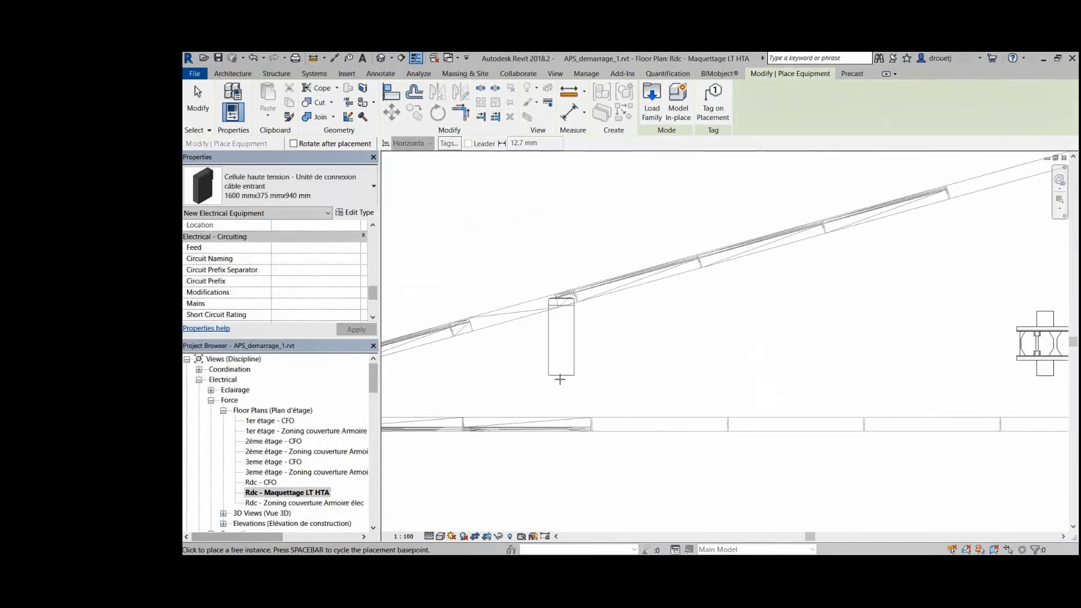
pyautogui.click(612, 396)
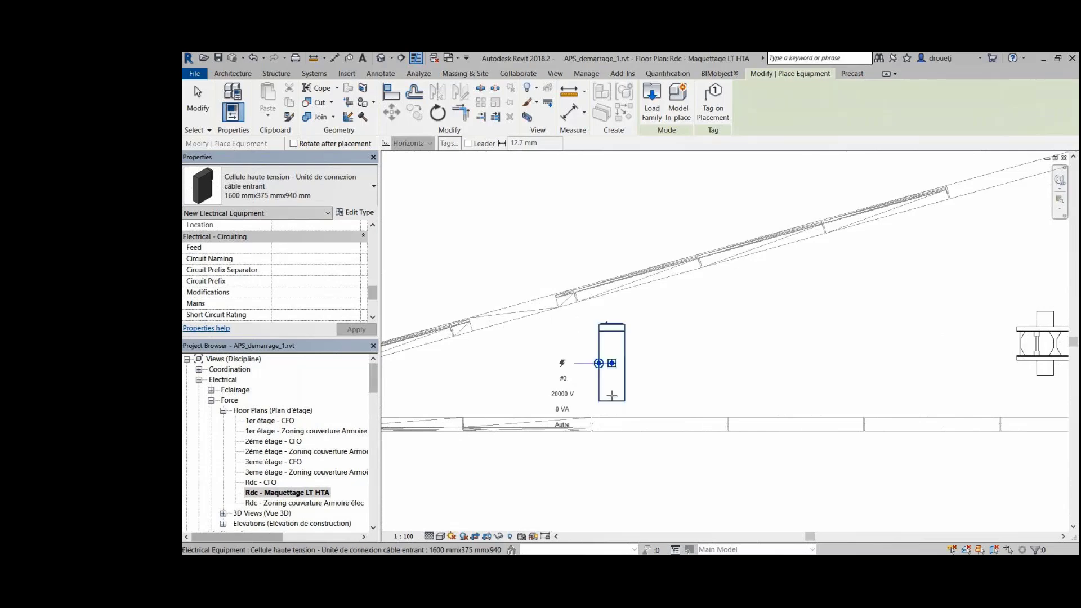
pyautogui.click(319, 195)
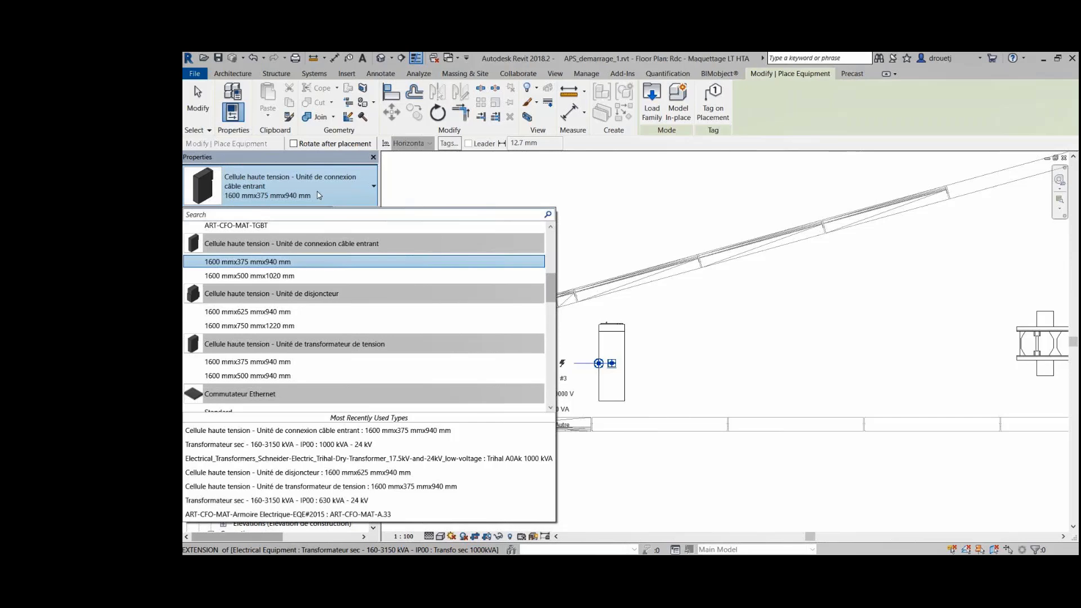
pyautogui.click(602, 266)
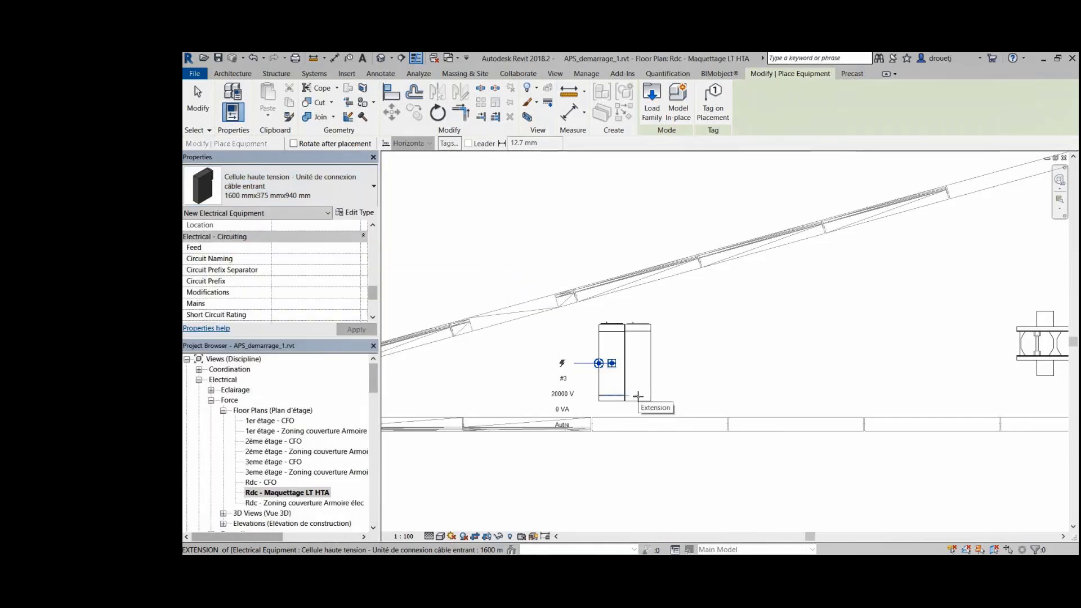
pyautogui.scroll(2, 638, 396)
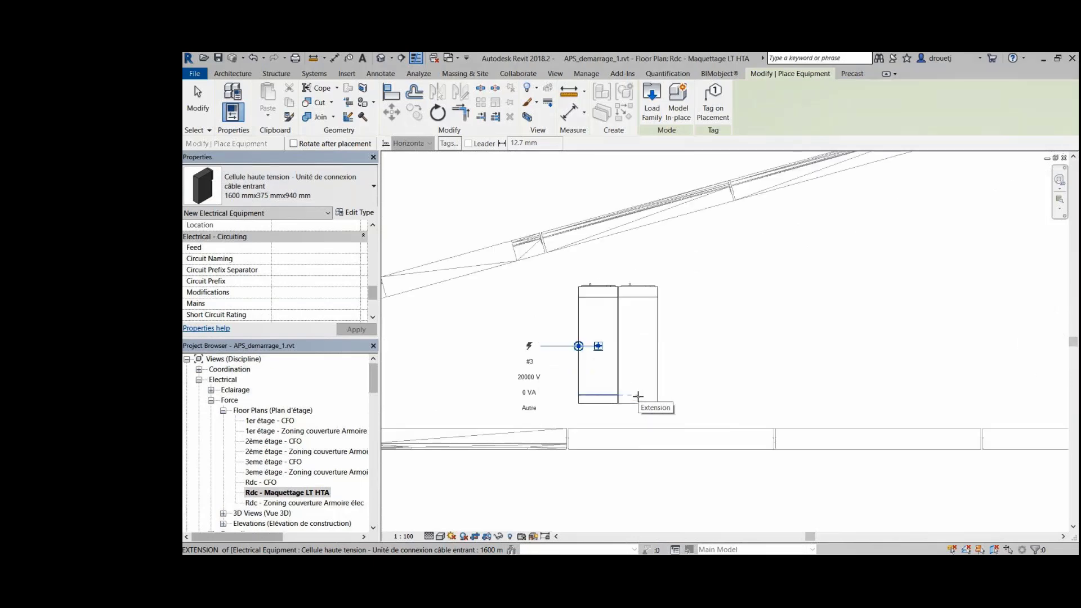
pyautogui.click(638, 396)
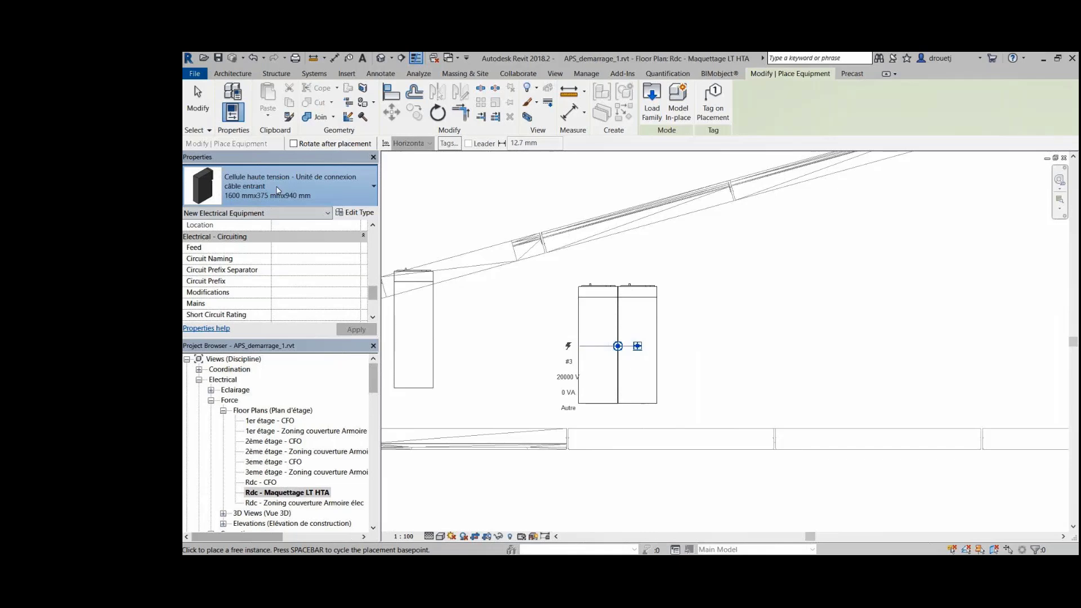
# Step: Place a 1600 mmx625 mmx940 mm Unité de disjoncteur cell, rotated 180 degrees, against the second incoming-cable cell
pyautogui.click(278, 190)
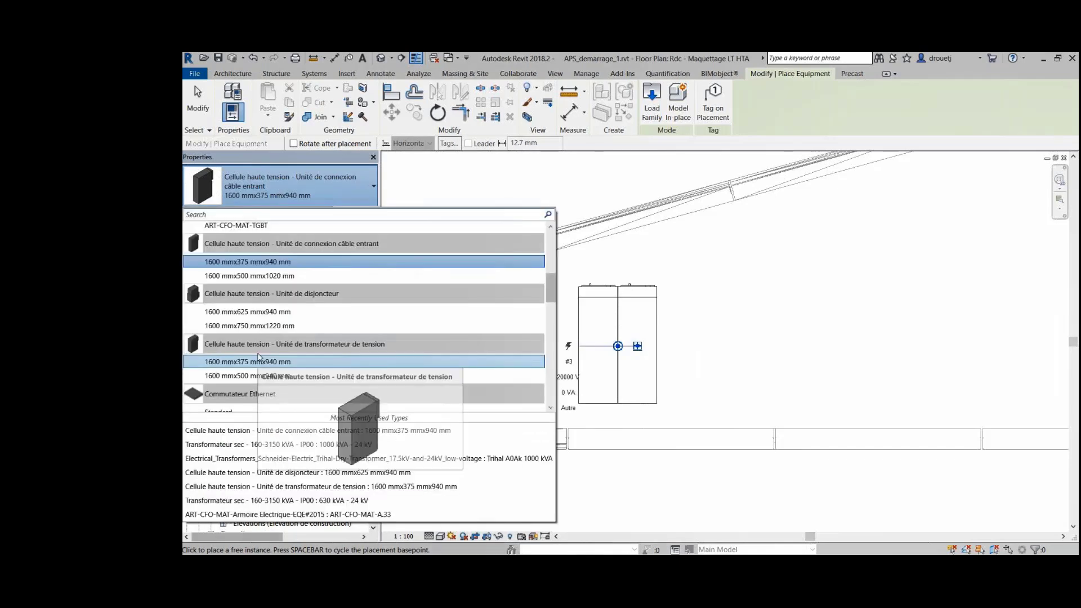
pyautogui.click(248, 312)
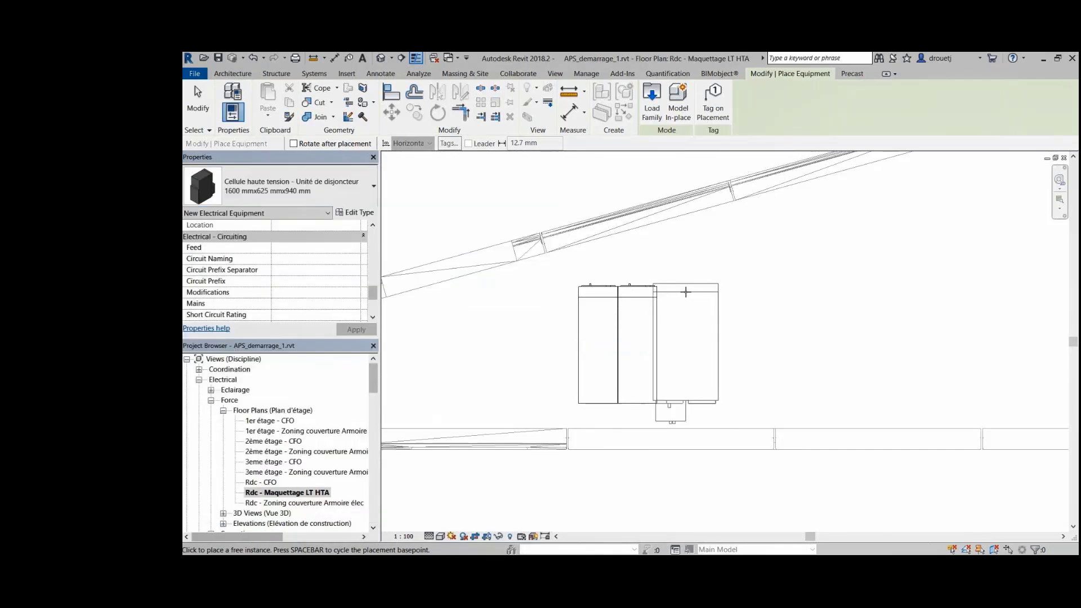
pyautogui.press('space')
pyautogui.press('space')
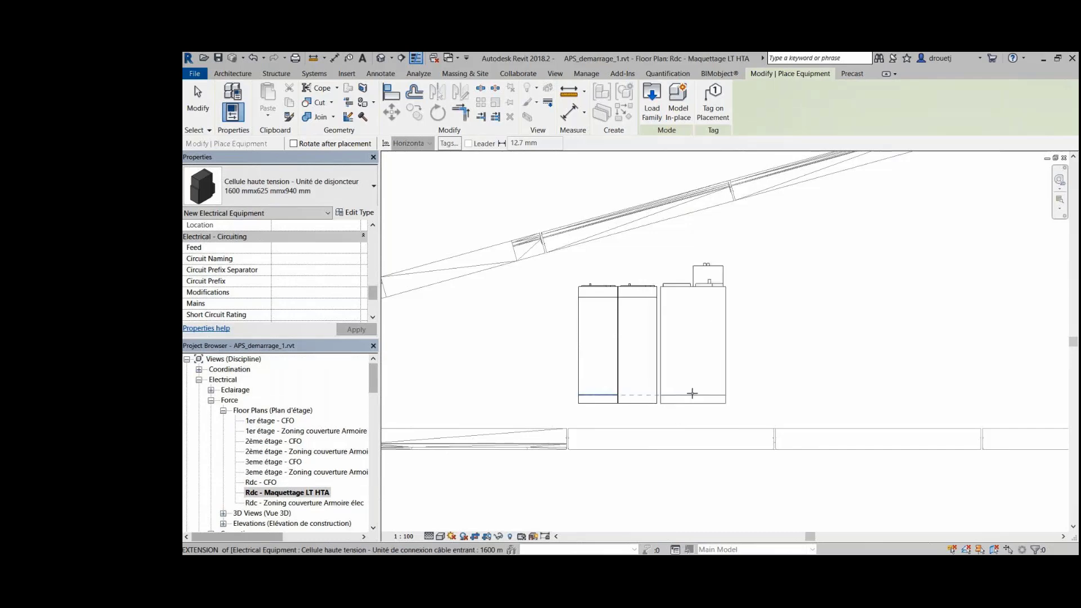
pyautogui.click(692, 393)
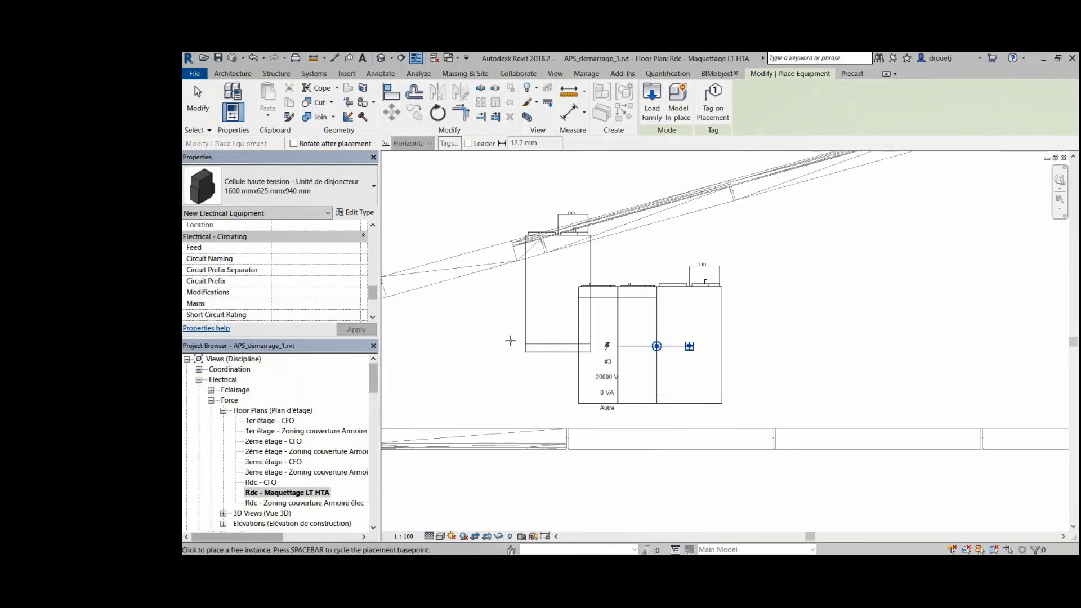
# Step: Place a 1600 mmx375 mmx940 mm Unité de transformateur de tension cell, rotated 180 degrees, against the circuit-breaker cell
pyautogui.click(297, 186)
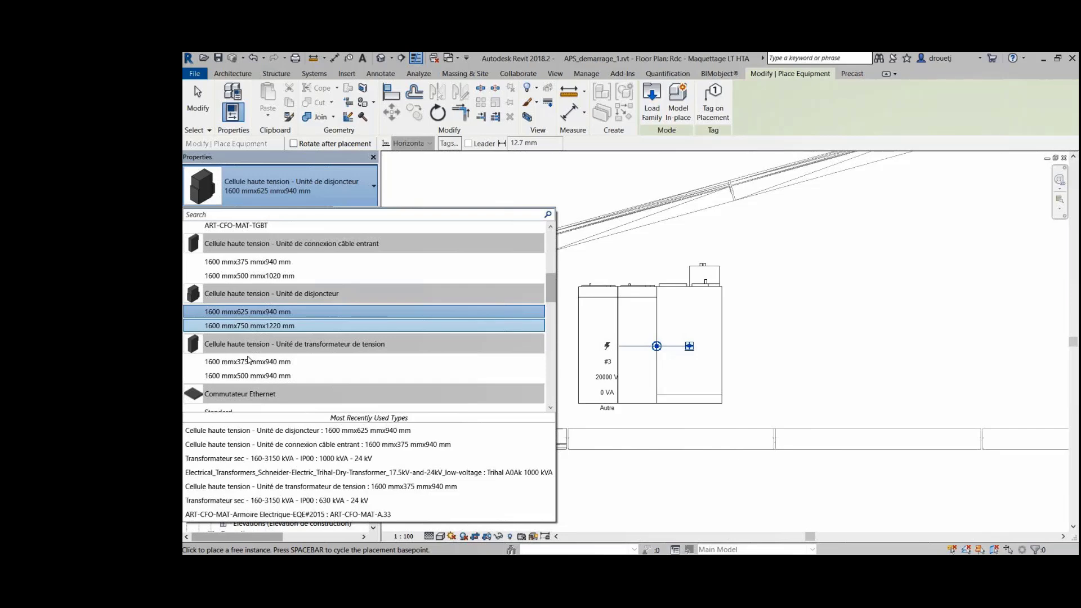
pyautogui.click(248, 353)
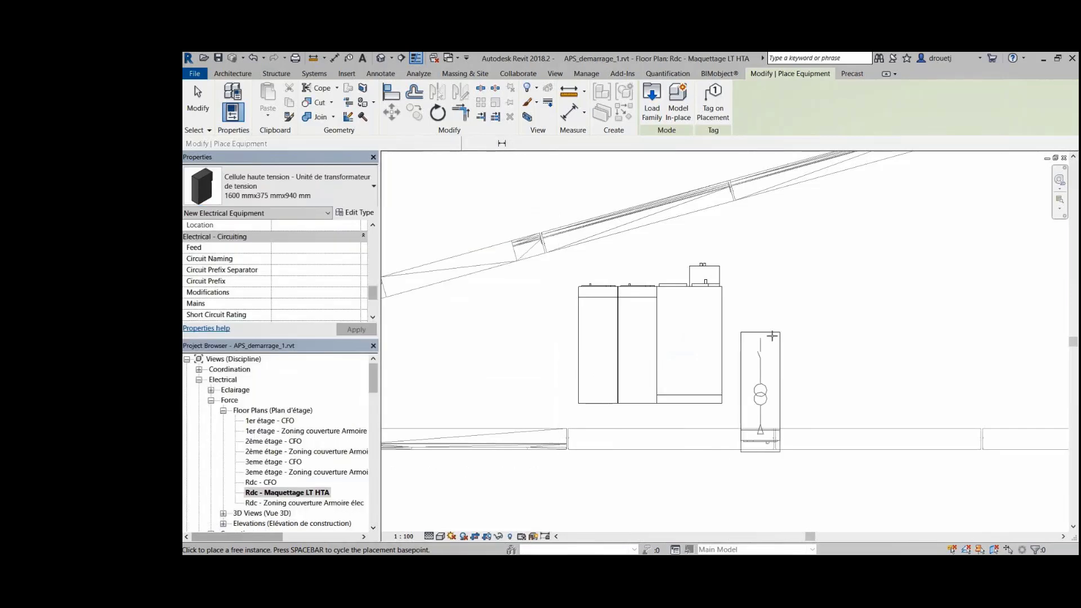
pyautogui.press('space')
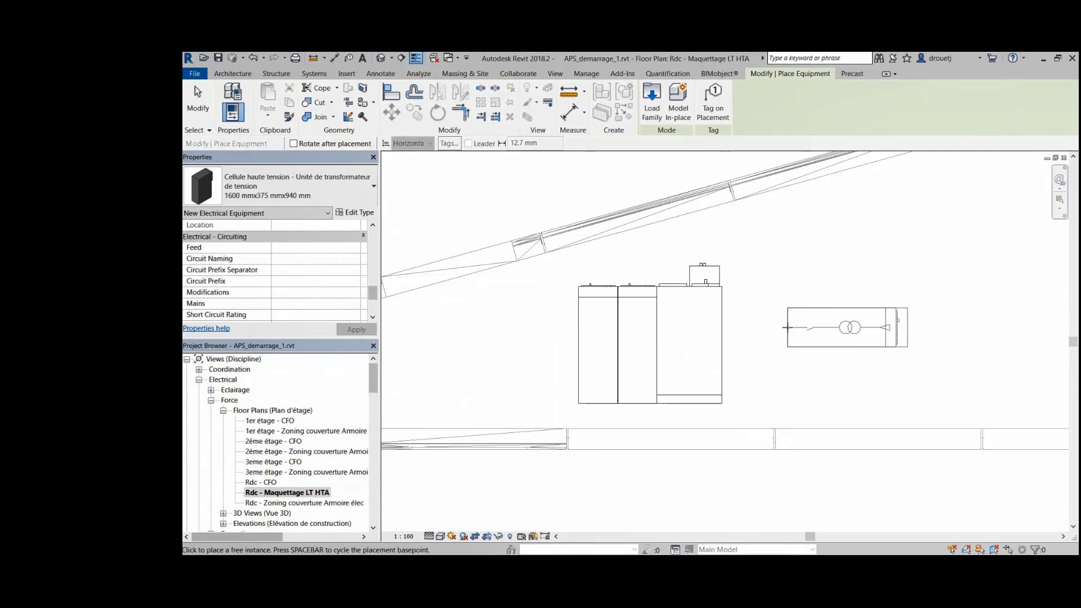
pyautogui.press('space')
pyautogui.click(742, 401)
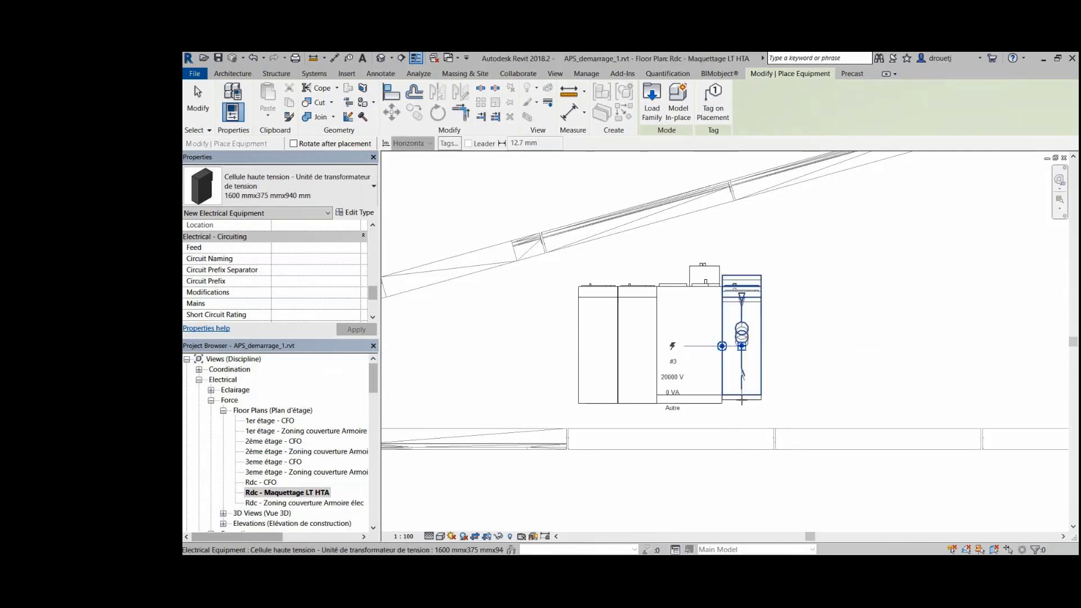
pyautogui.press('Escape')
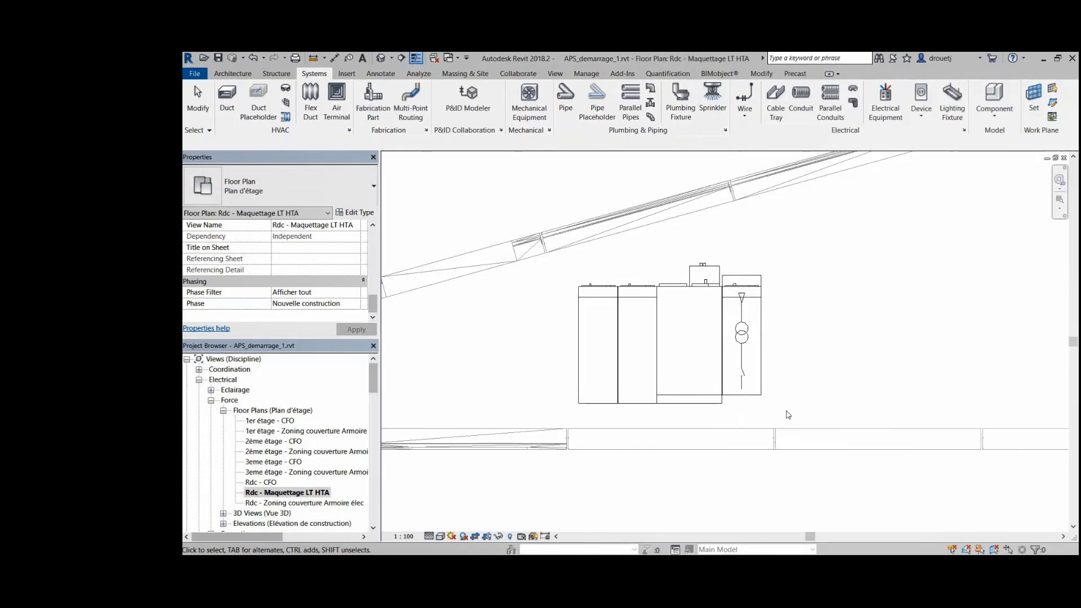
# Step: Set the detail level of the Rdc - Maquettage LT HTA plan to Medium and check the voltage-transformer cell
pyautogui.click(429, 537)
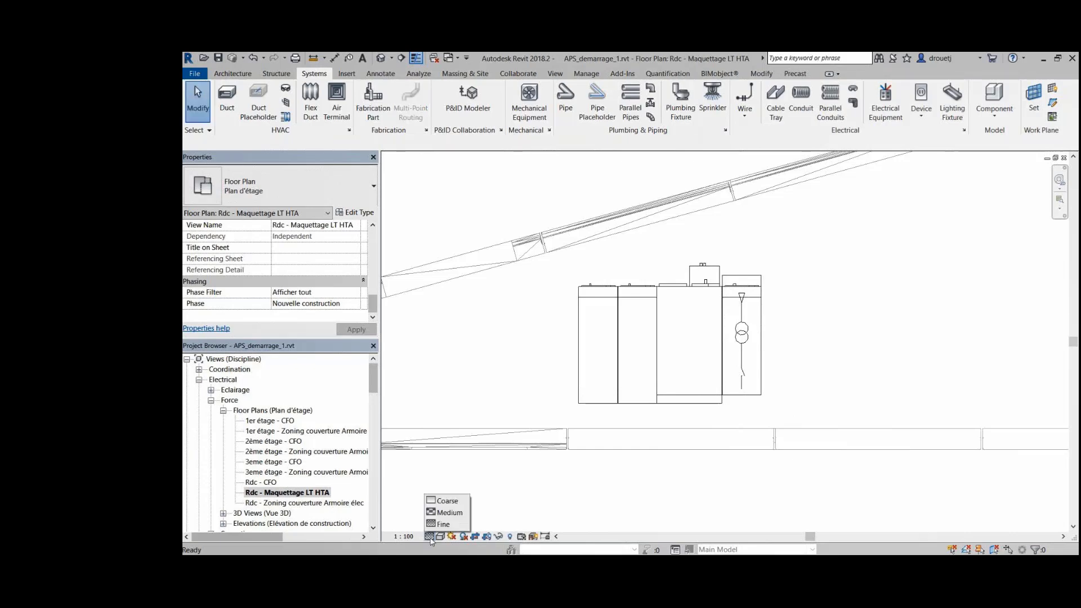
pyautogui.click(437, 513)
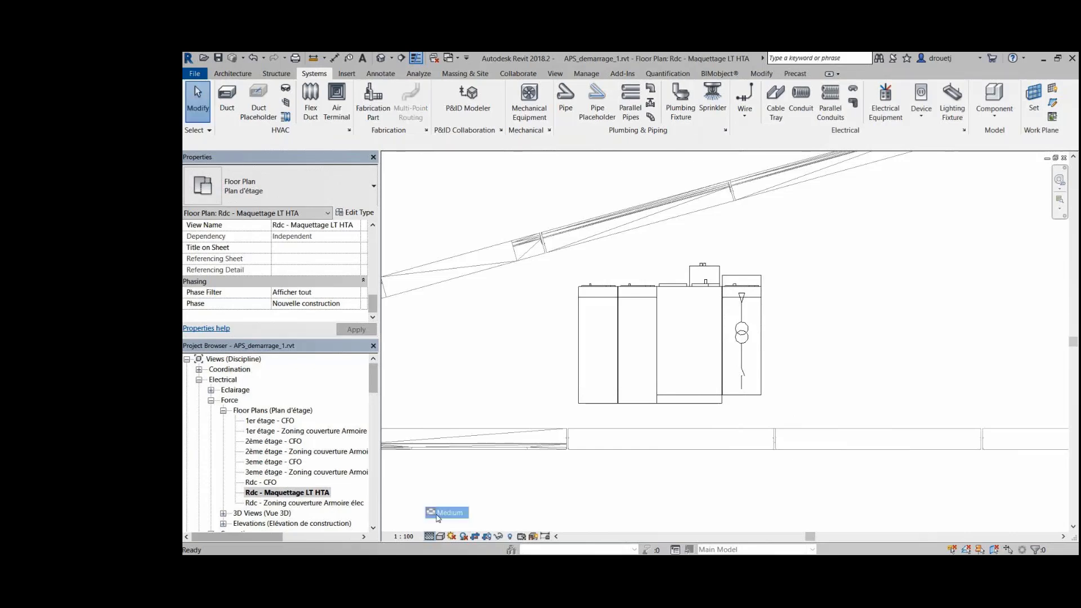
pyautogui.click(736, 396)
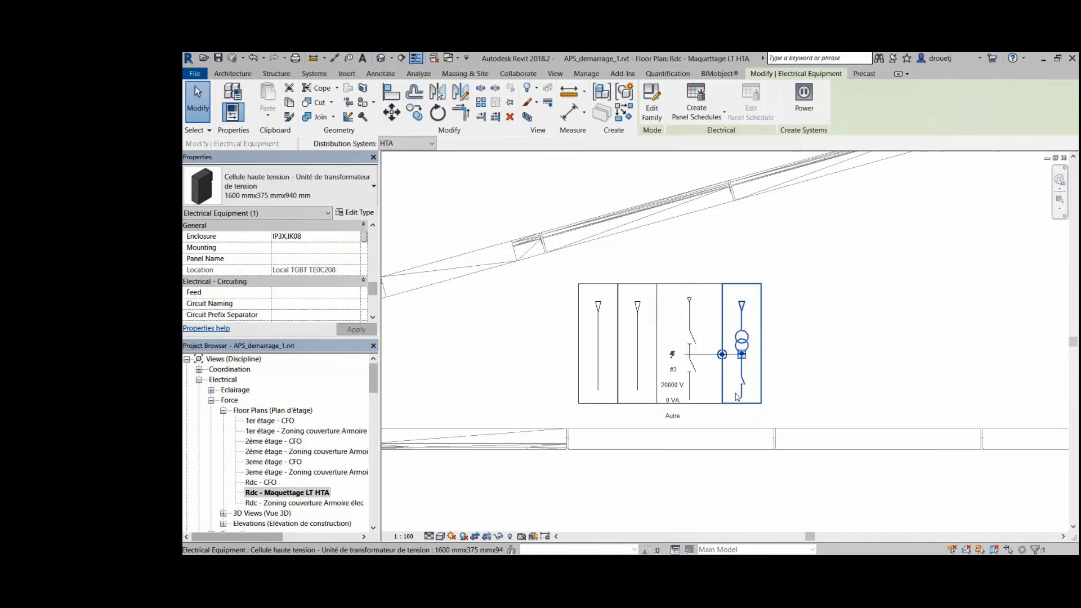
pyautogui.click(489, 381)
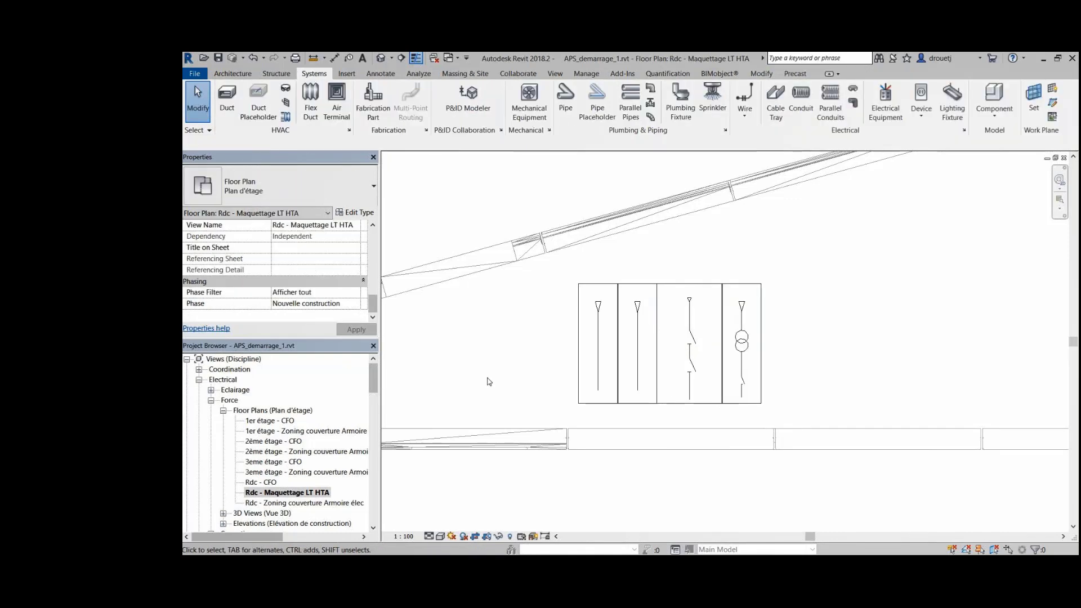
# Step: Tag the two EDF loop cells, the circuit-breaker cell, the transformer-protection cell and the Transfo sec 1000kVA with leaders
pyautogui.scroll(-3, 489, 381)
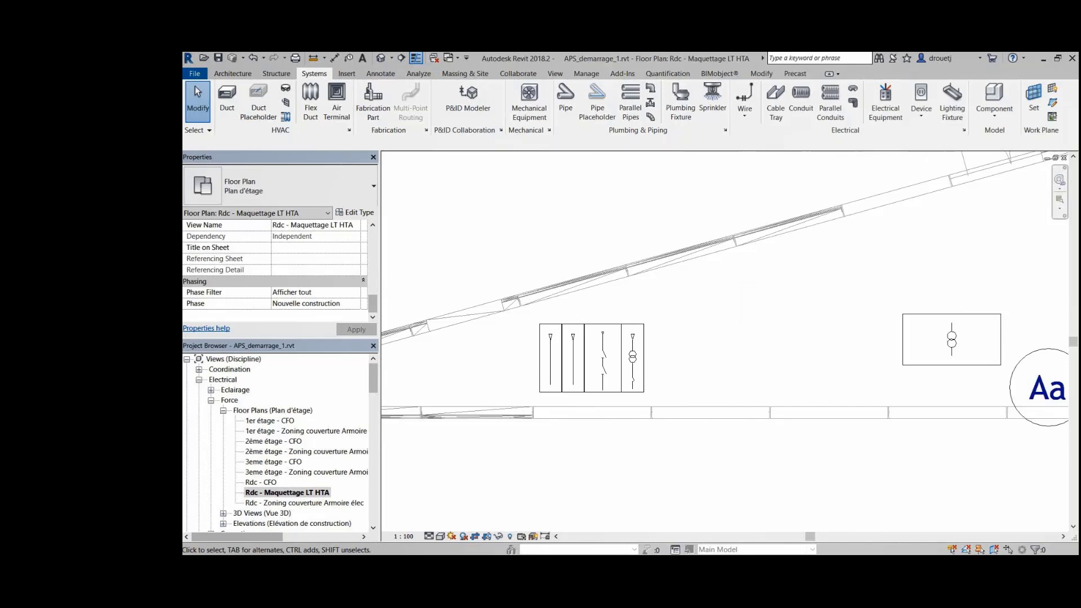
pyautogui.scroll(-2, 513, 387)
pyautogui.click(514, 389)
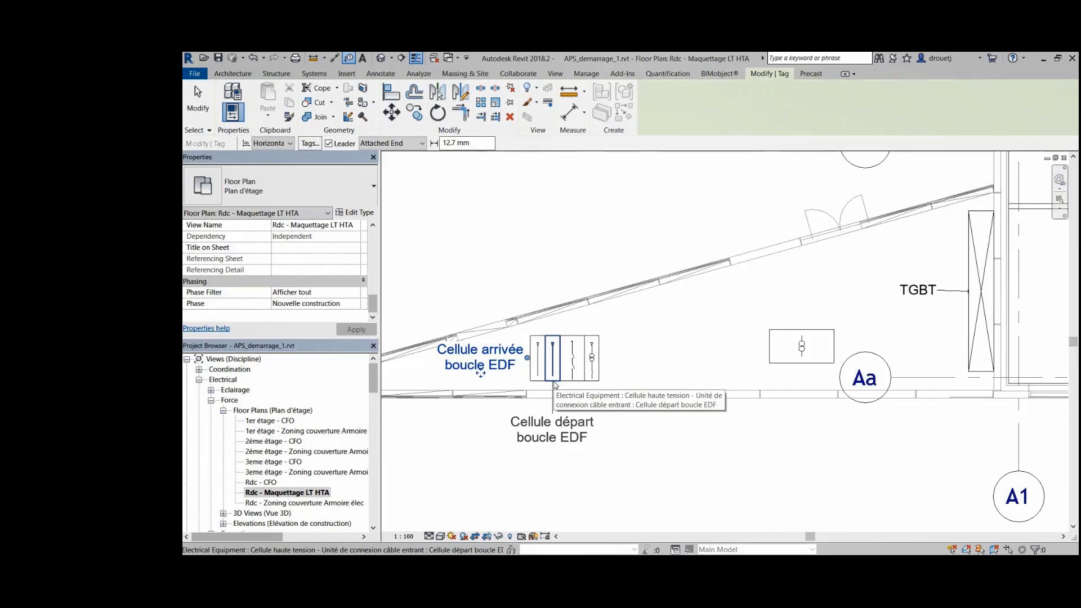
pyautogui.click(575, 363)
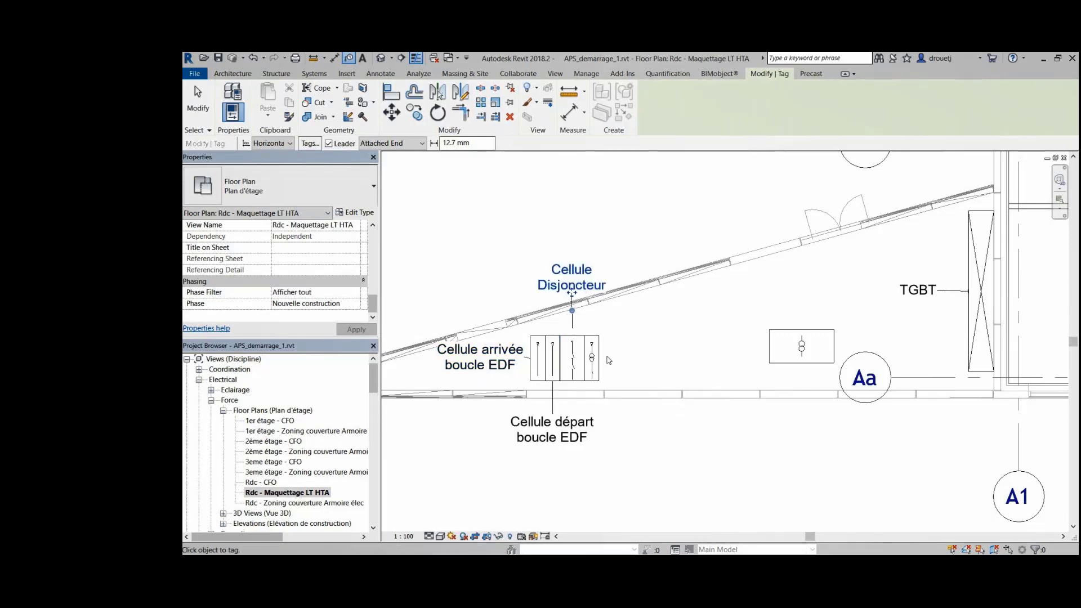
pyautogui.click(609, 360)
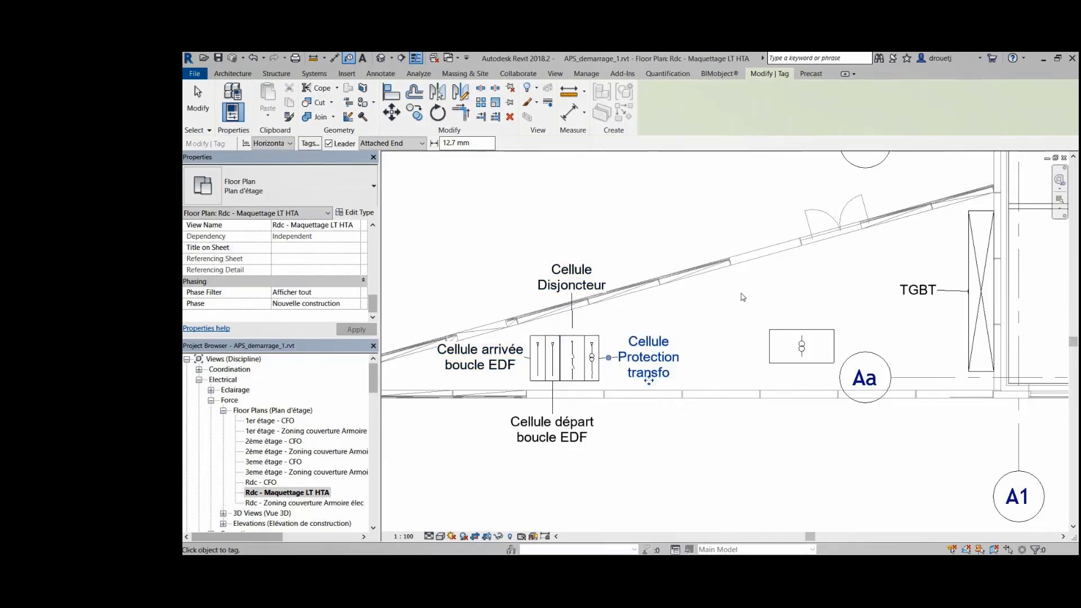
pyautogui.click(798, 342)
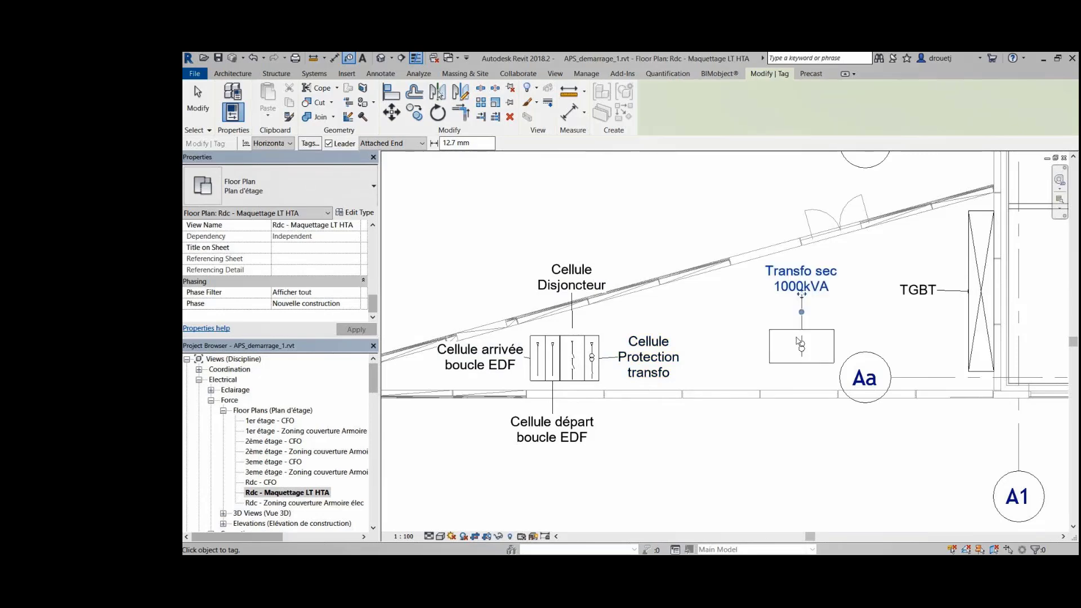
pyautogui.rightClick(803, 296)
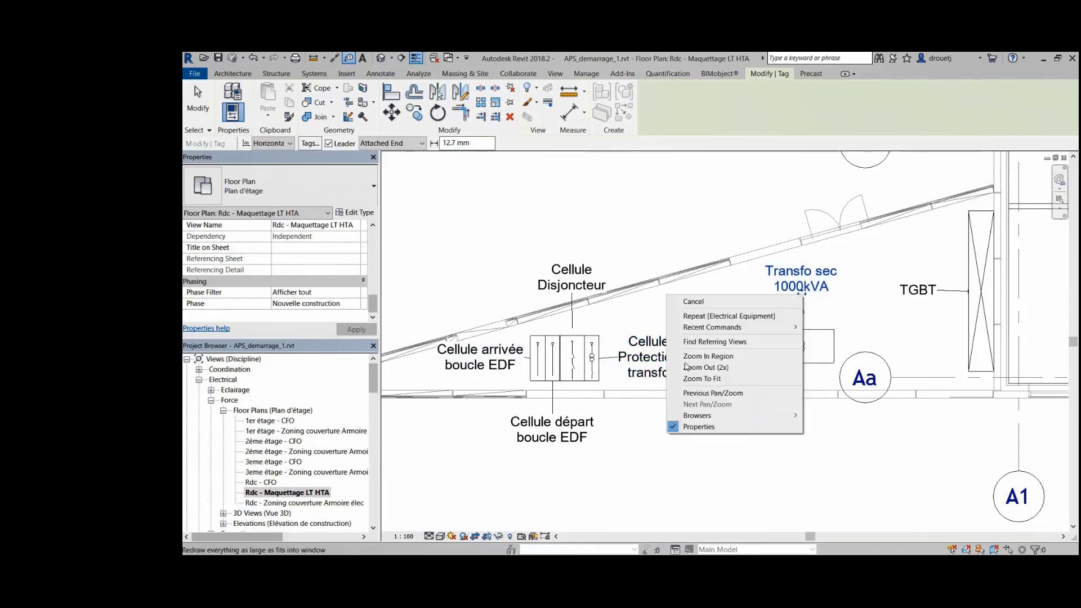
pyautogui.click(686, 368)
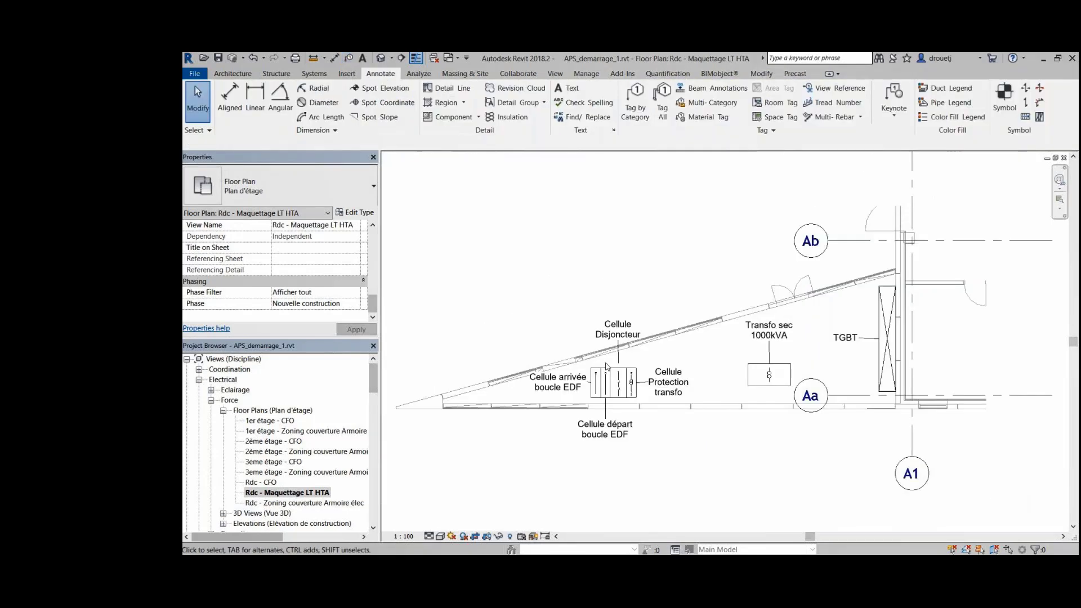
# Step: Draw a section lengthwise through the HTA room, past the TGBT, and flip it to look toward the straight long wall
pyautogui.click(400, 58)
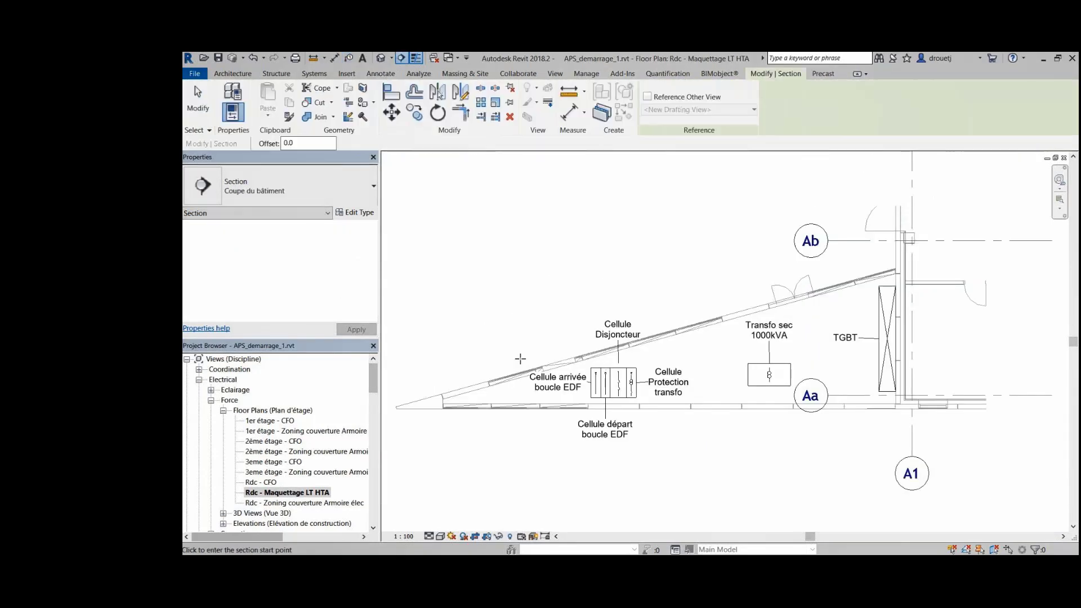
pyautogui.click(521, 359)
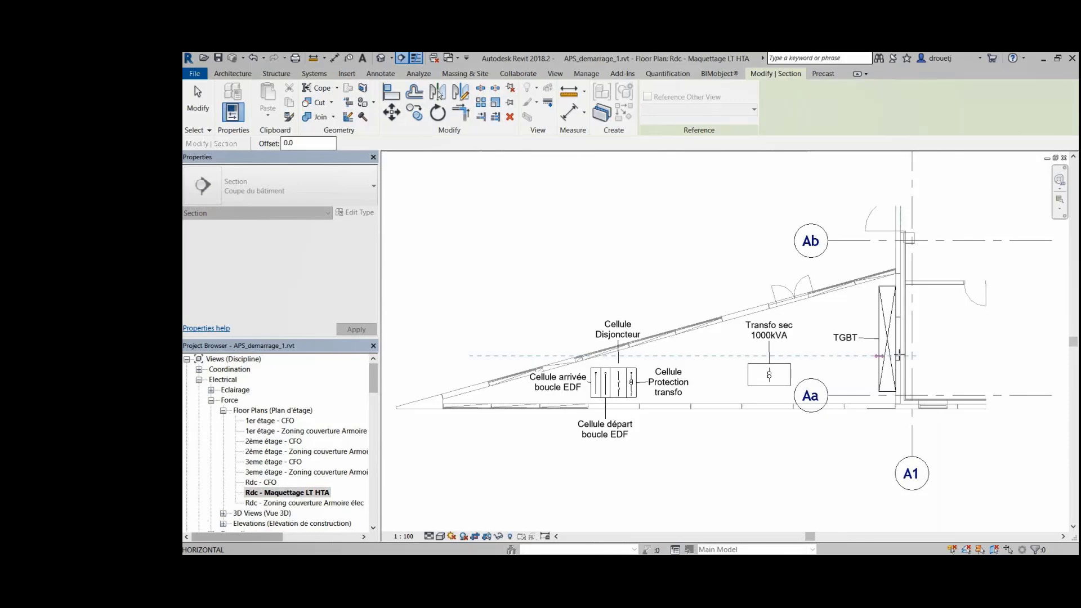
pyautogui.click(900, 355)
pyautogui.press('Escape')
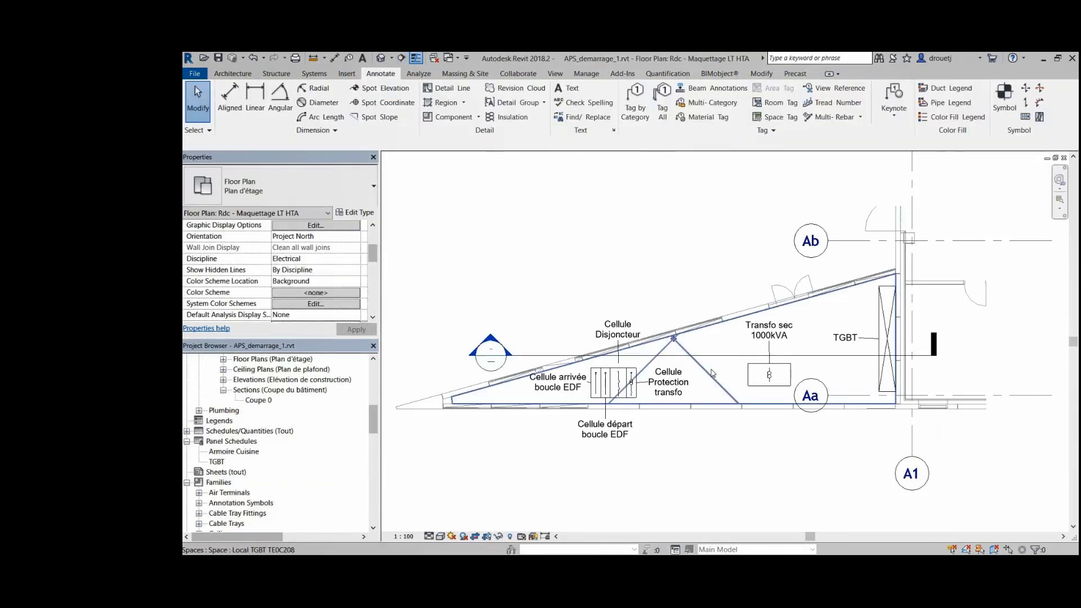
pyautogui.click(714, 356)
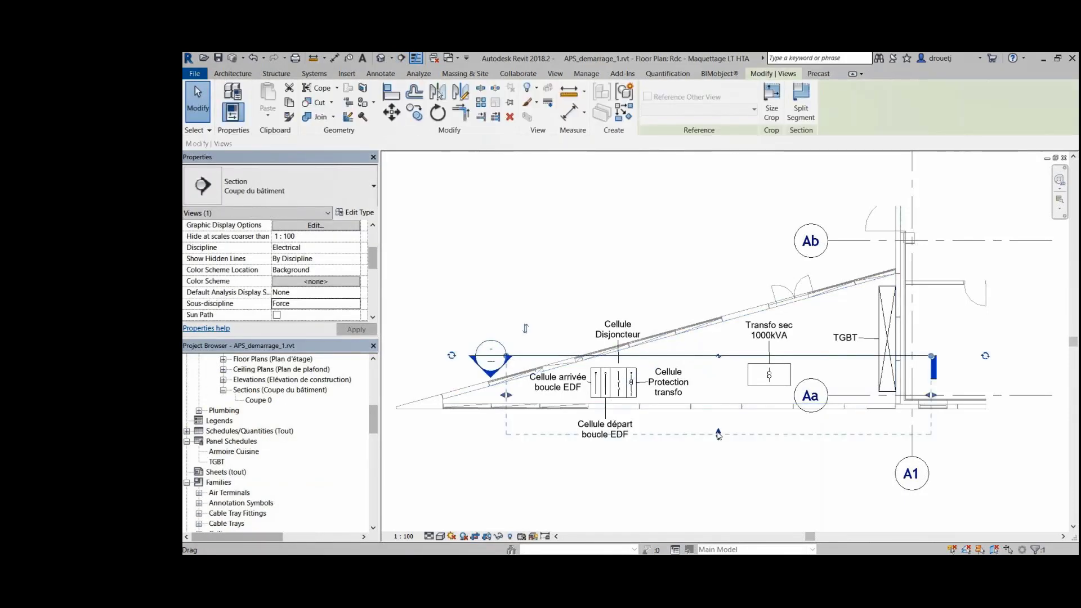
pyautogui.click(498, 438)
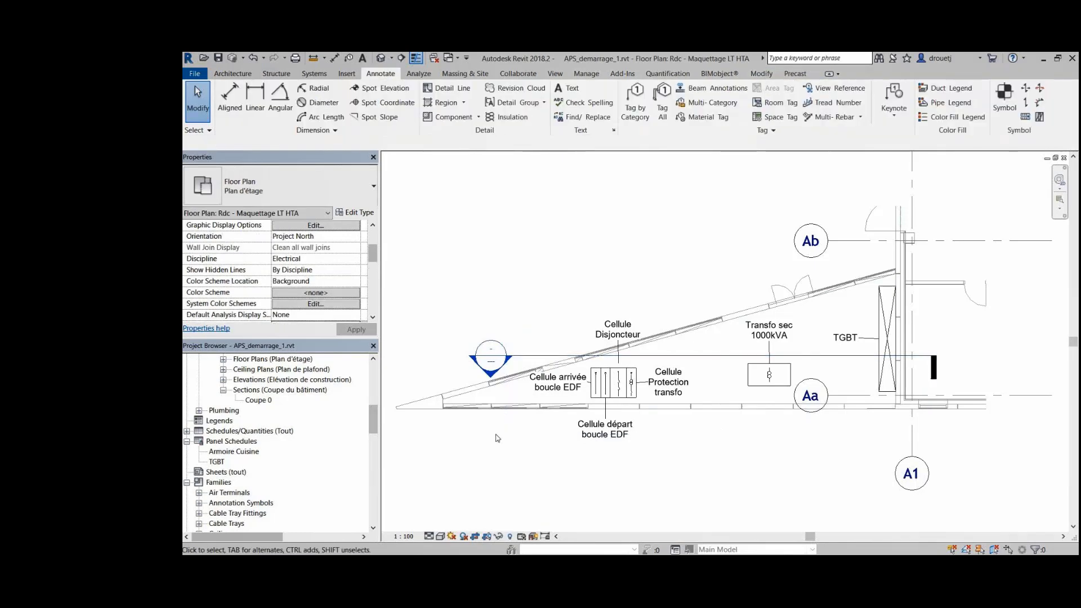
# Step: Open section Coupe 1 and tag the TGBT, the transformer and the HTA cells with leaders
pyautogui.doubleClick(492, 367)
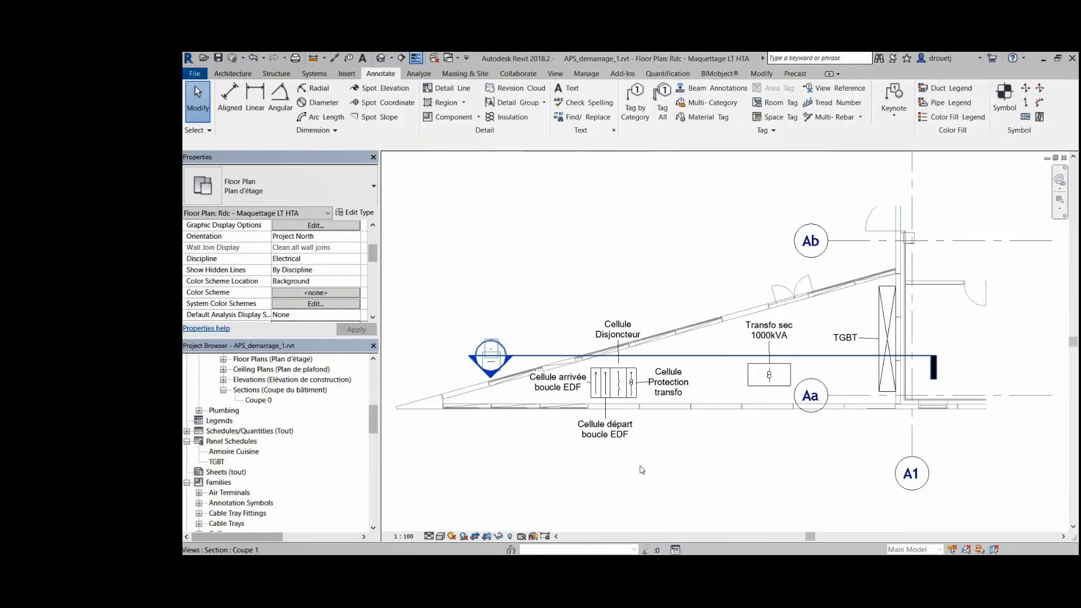
pyautogui.press('t')
pyautogui.press('g')
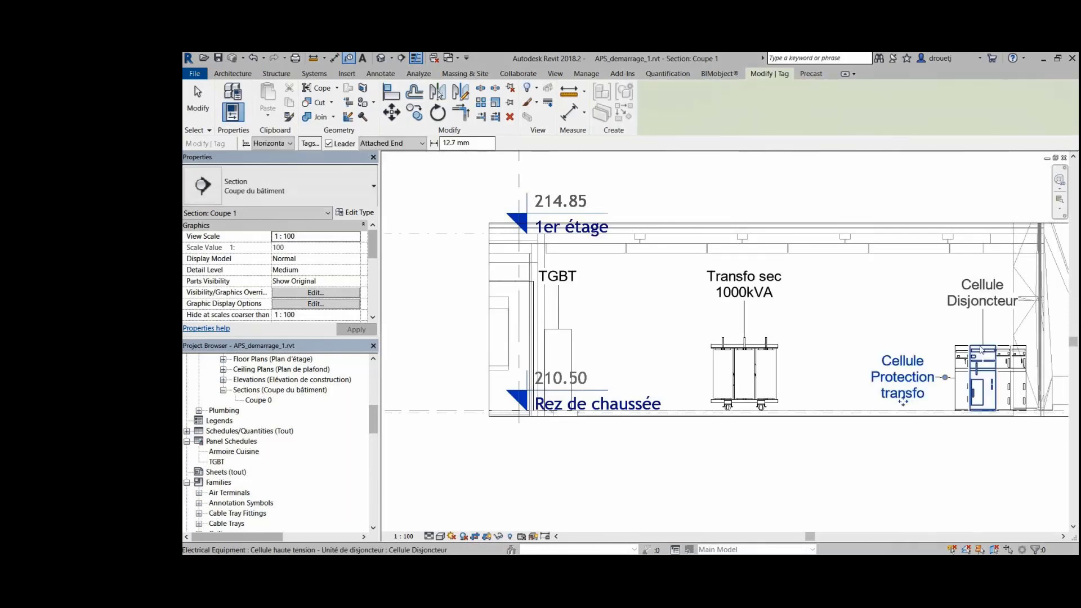
pyautogui.click(980, 349)
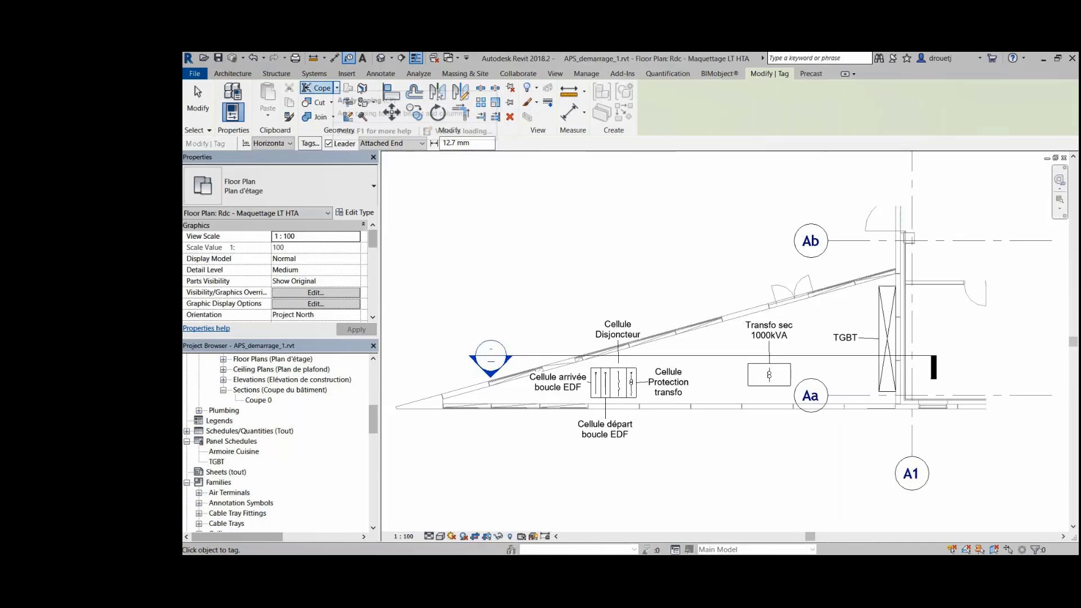
# Step: Create a perspective camera view from beside the TGBT's upper end, looking toward the HTA cells
pyautogui.click(391, 58)
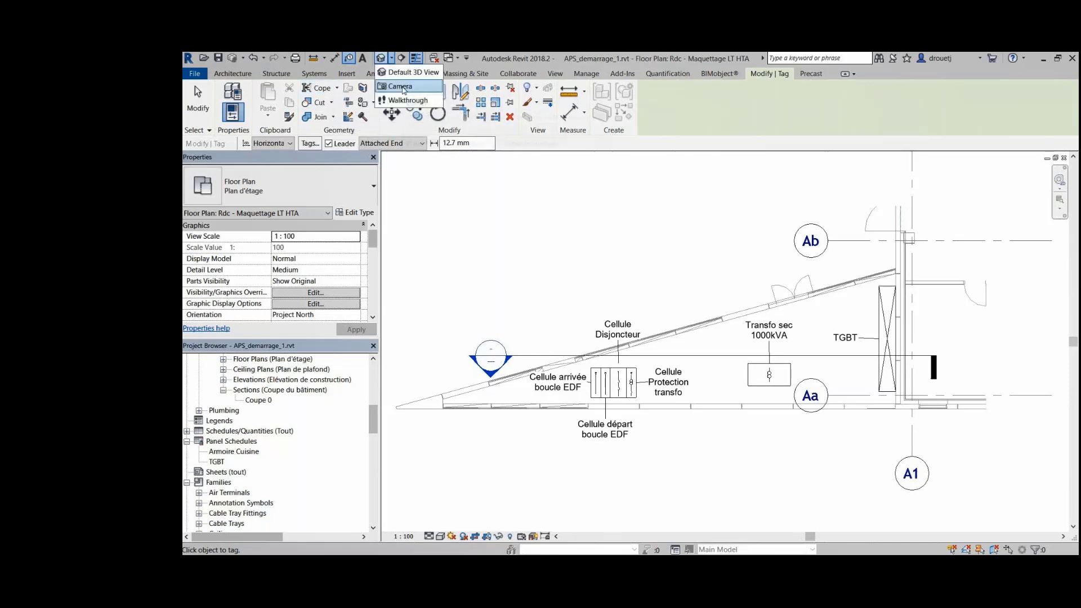
pyautogui.click(401, 87)
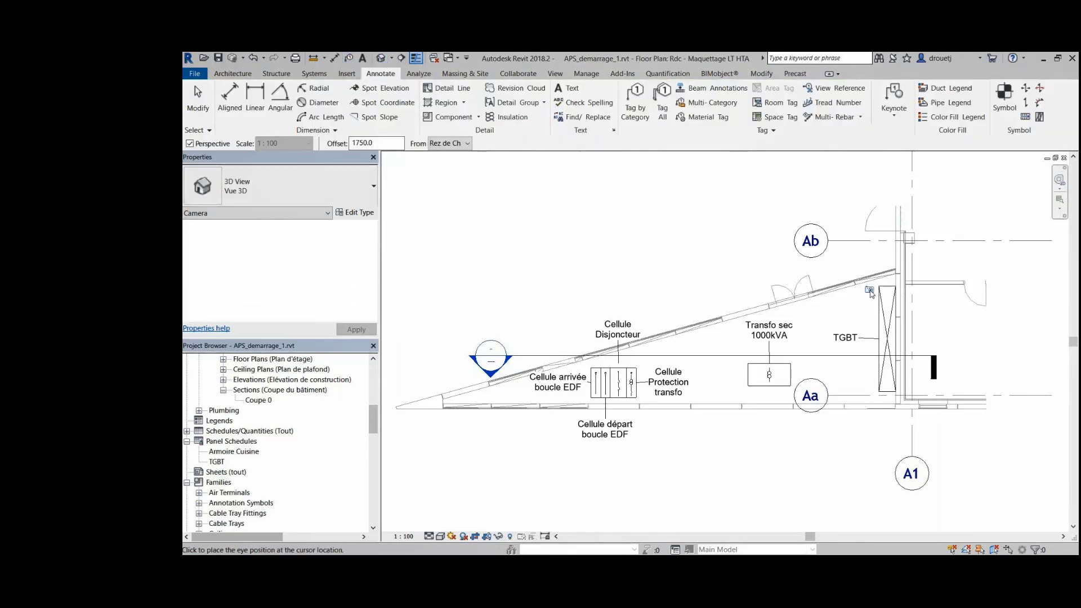
pyautogui.click(871, 288)
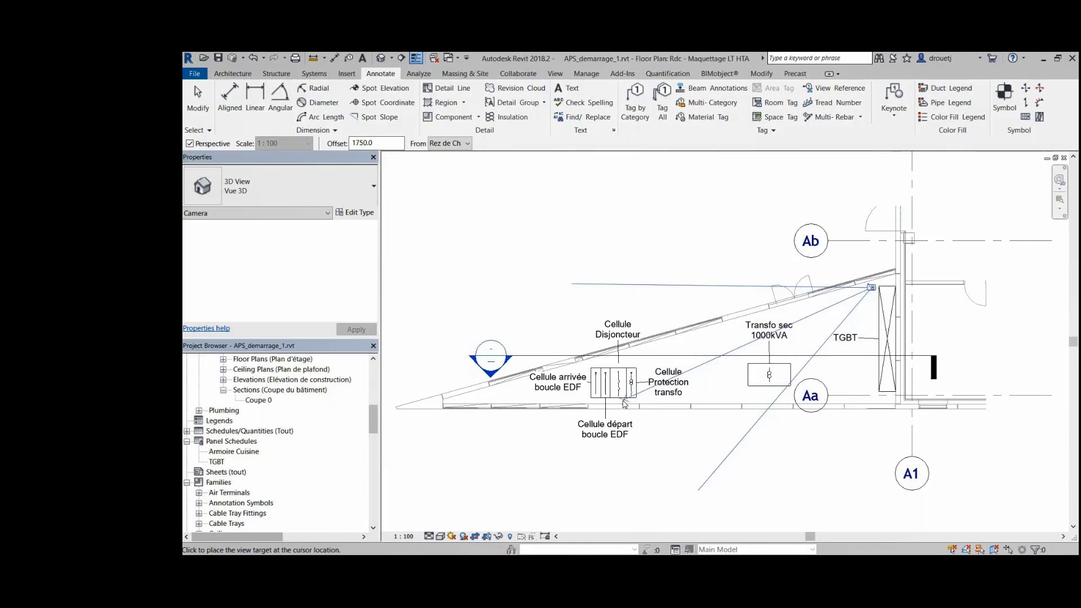
pyautogui.click(625, 404)
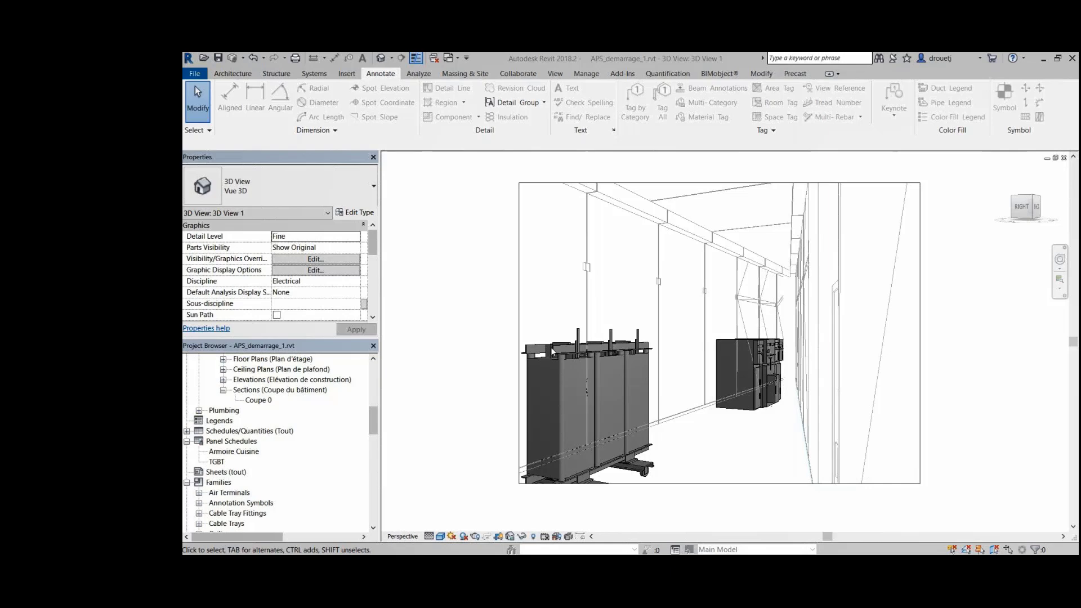
# Step: Return to the HTA room plan and create a second camera view from the room's narrow end toward the TGBT
pyautogui.click(1065, 158)
pyautogui.click(391, 58)
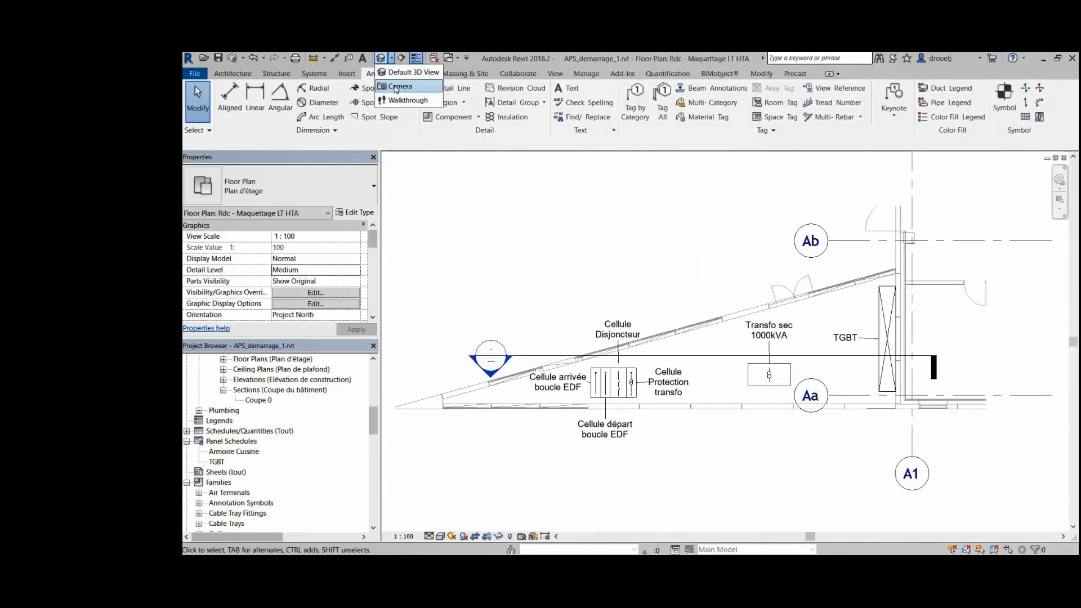
pyautogui.click(397, 87)
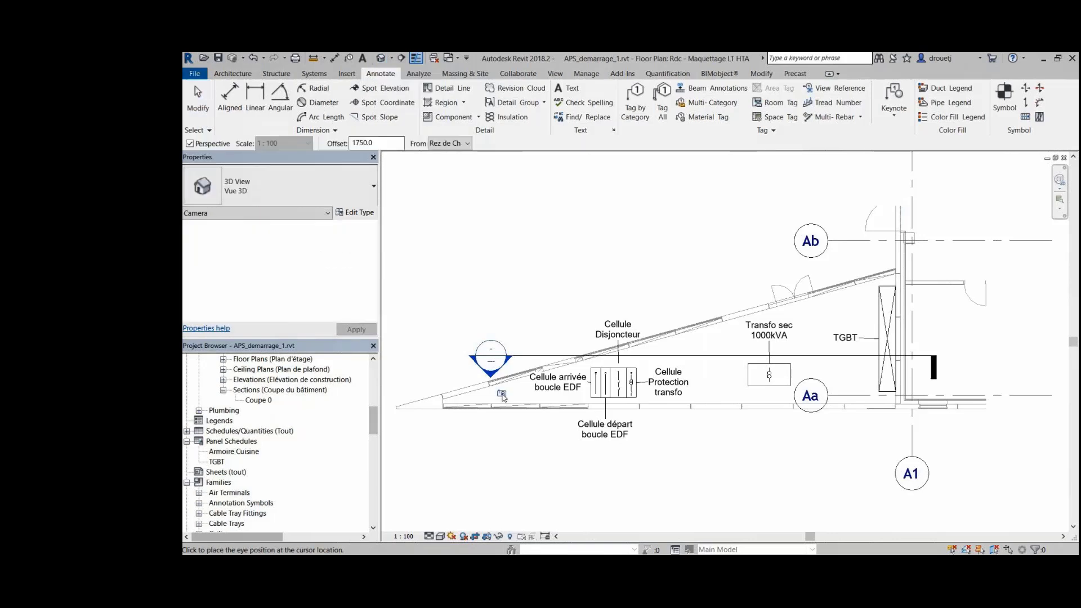
pyautogui.click(502, 394)
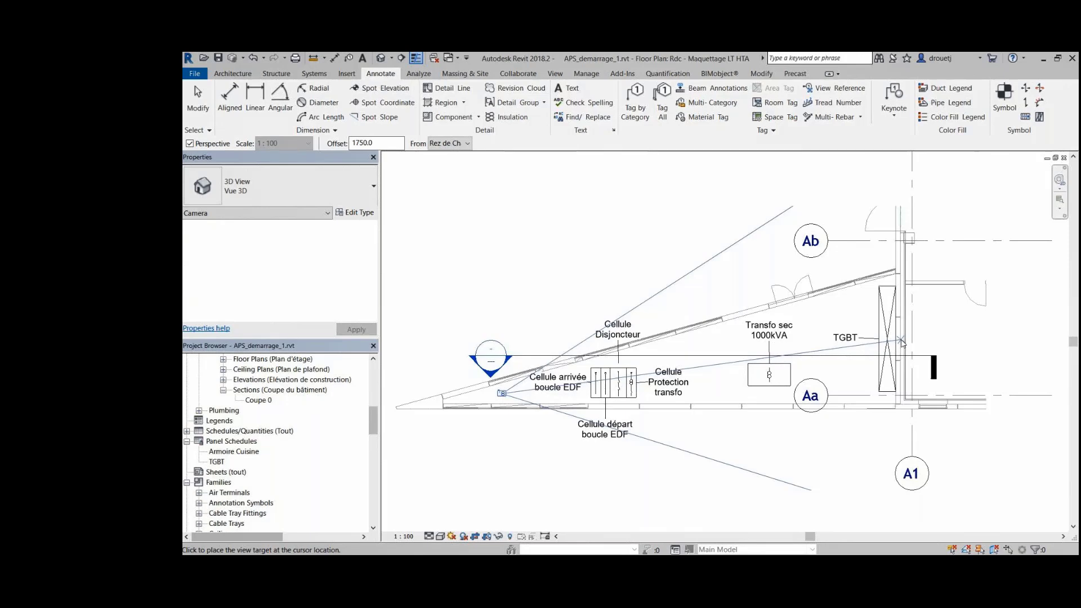
pyautogui.click(901, 342)
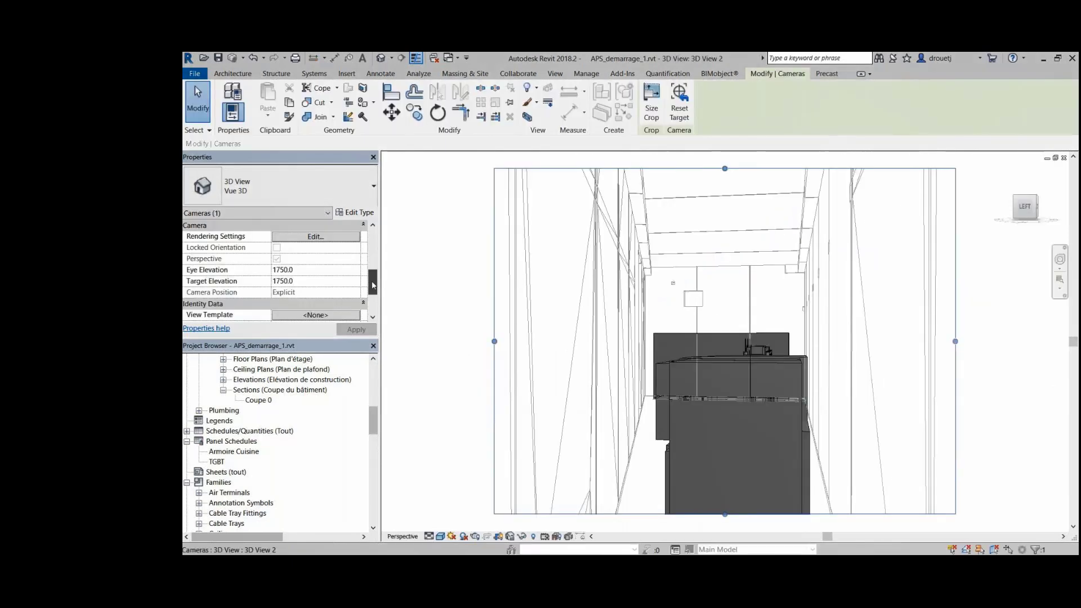
# Step: Set the eye elevation of the 3D View 2 camera to 2500
pyautogui.click(305, 271)
pyautogui.write('250')
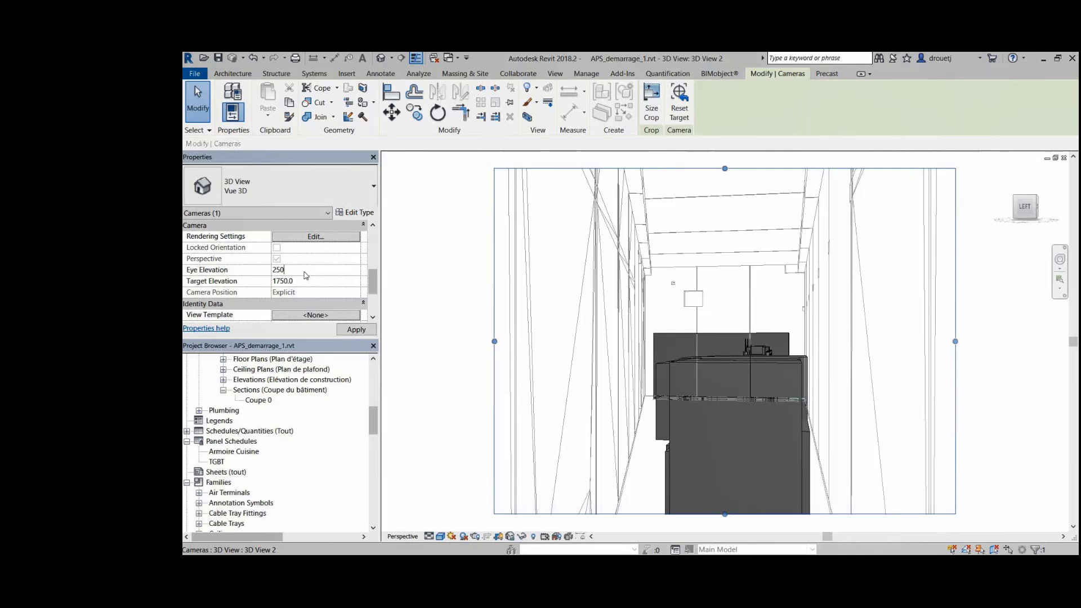
pyautogui.write('0')
pyautogui.press('Return')
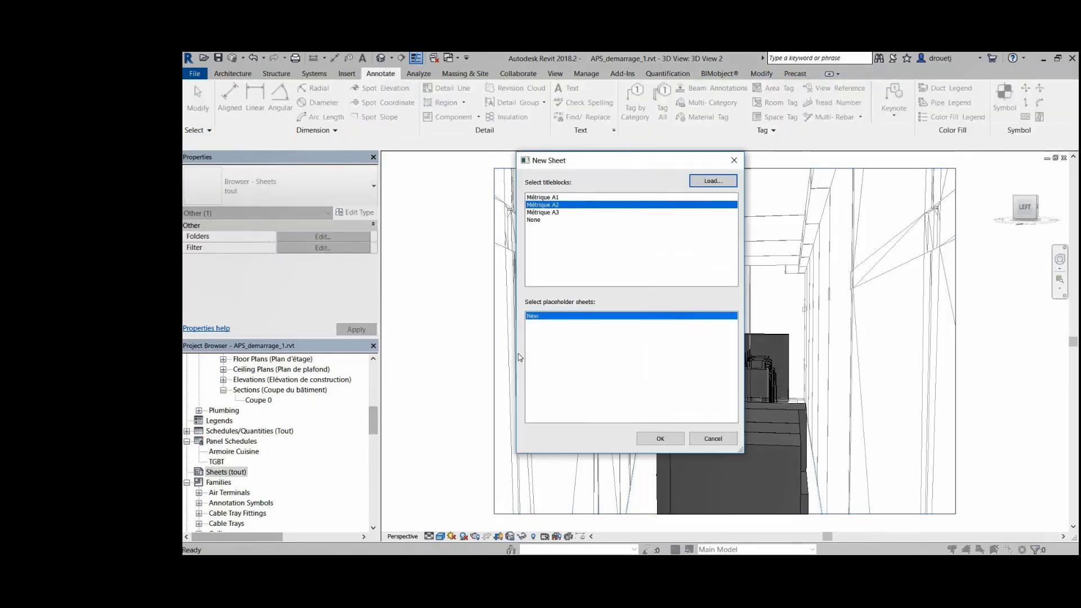
# Step: Create a Métrique A2 sheet holding the Rdc - Maquettage LT HTA plan with section Coupe 1 below it
pyautogui.press('Return')
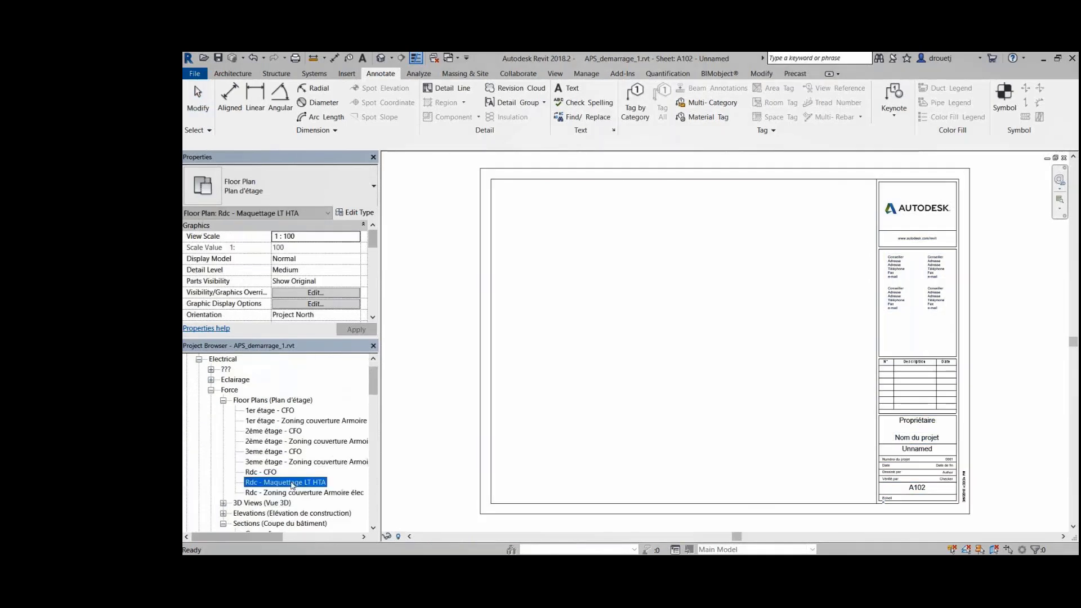
pyautogui.moveTo(292, 485); pyautogui.dragTo(628, 299)
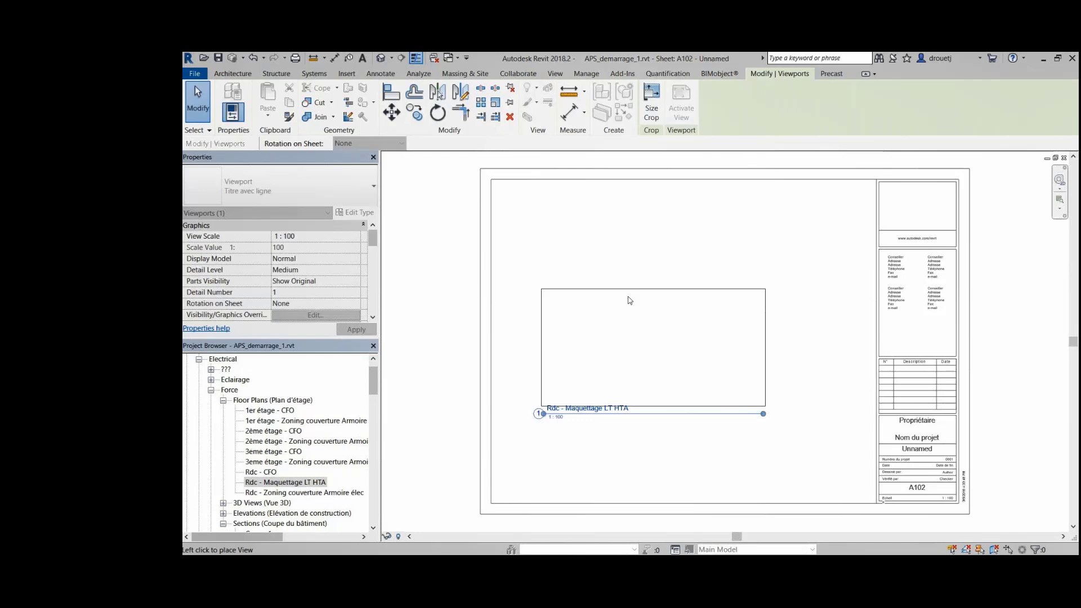
pyautogui.click(596, 204)
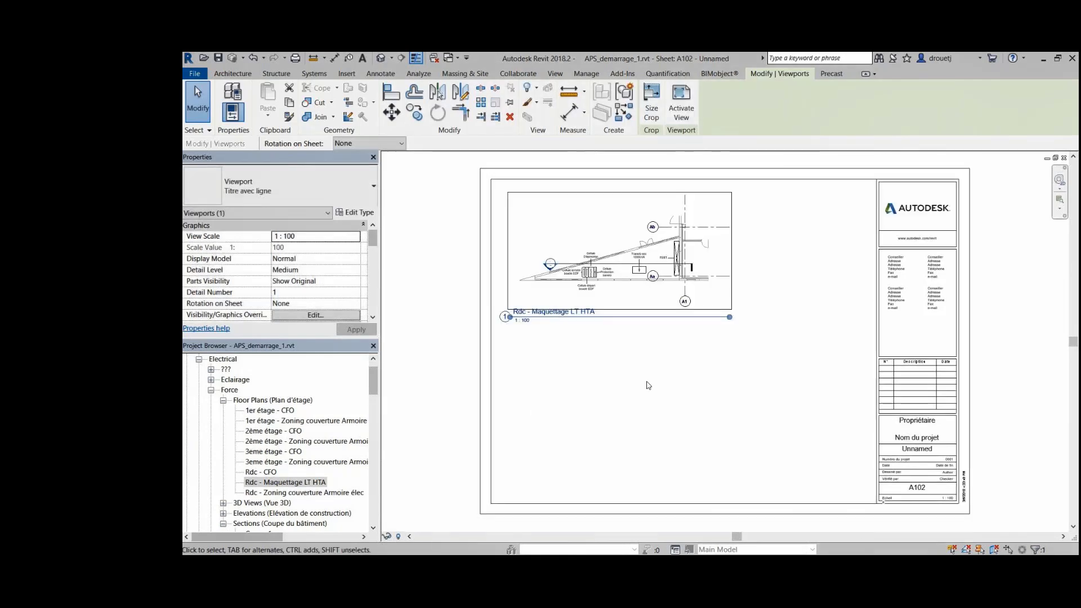
pyautogui.click(648, 386)
pyautogui.moveTo(372, 382); pyautogui.dragTo(372, 397)
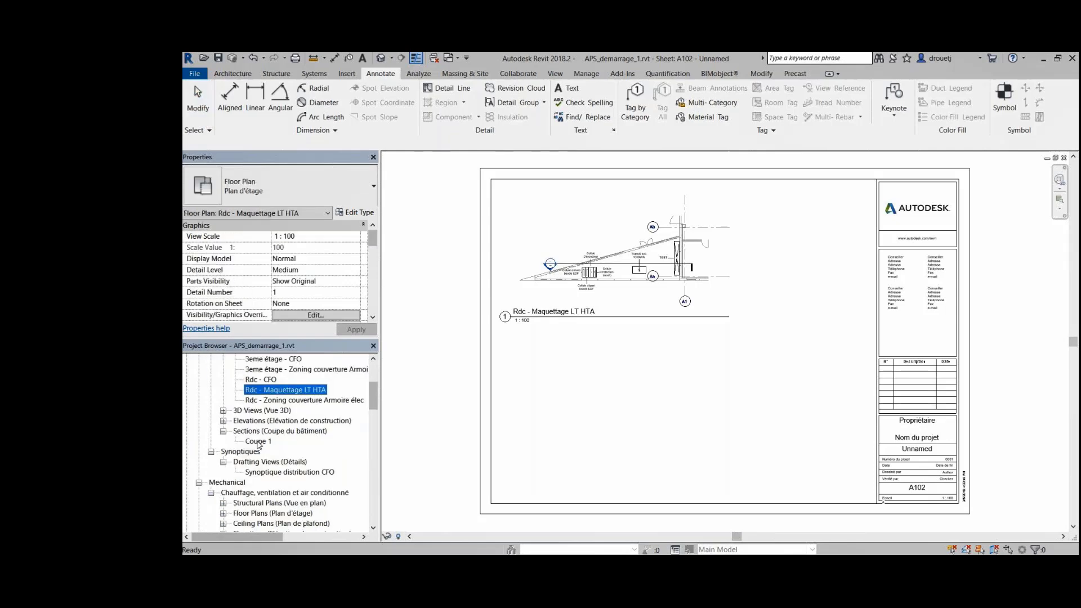
pyautogui.moveTo(258, 441); pyautogui.dragTo(609, 389)
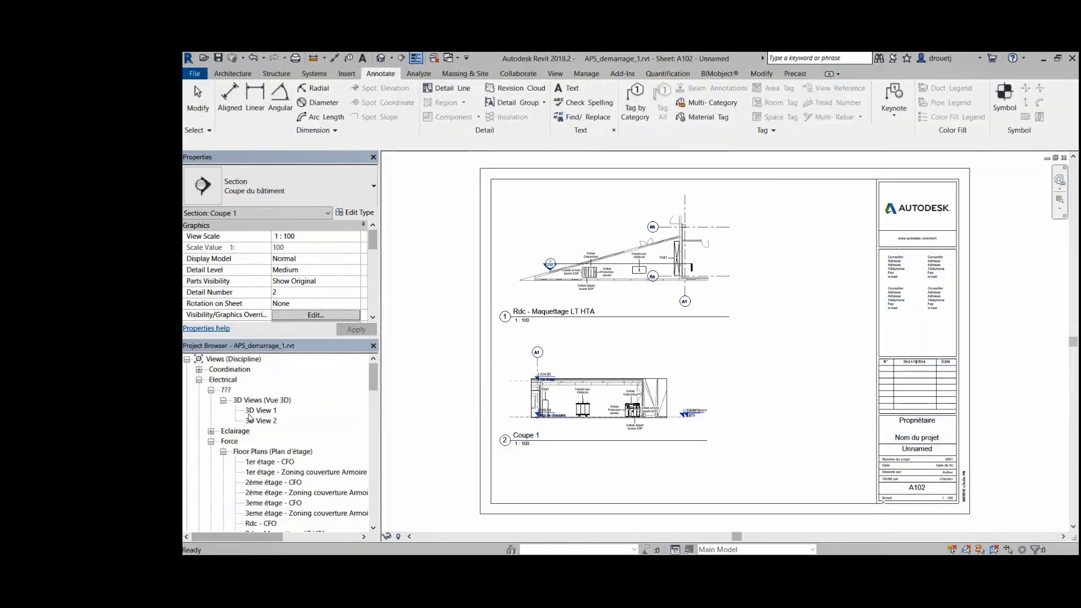
# Step: Place 3D View 1 beside the plan and 3D View 2 beside the section on the sheet
pyautogui.click(266, 422)
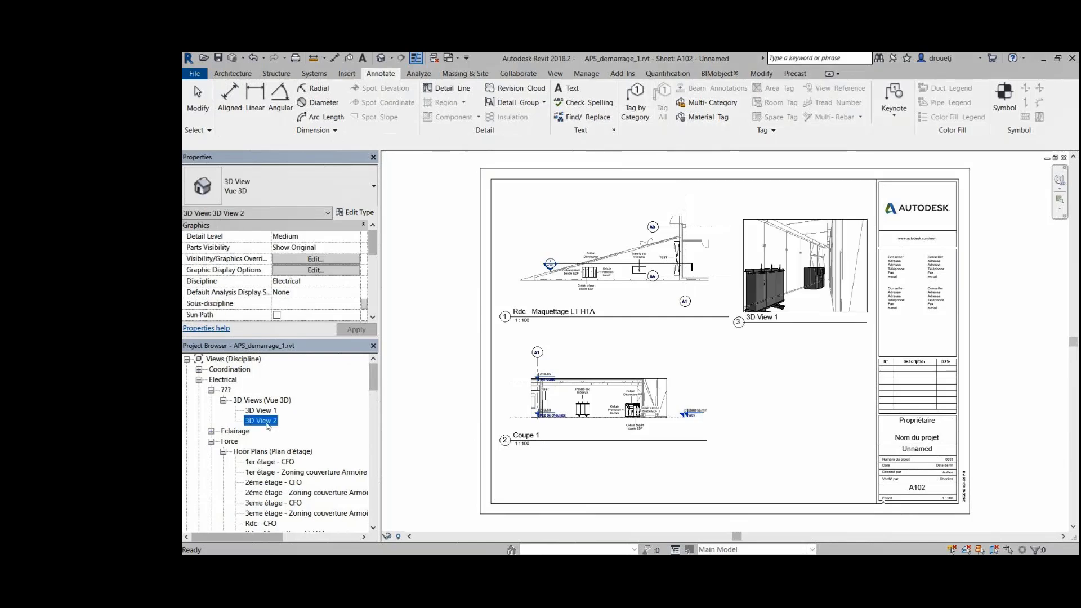
pyautogui.moveTo(268, 427); pyautogui.dragTo(806, 400)
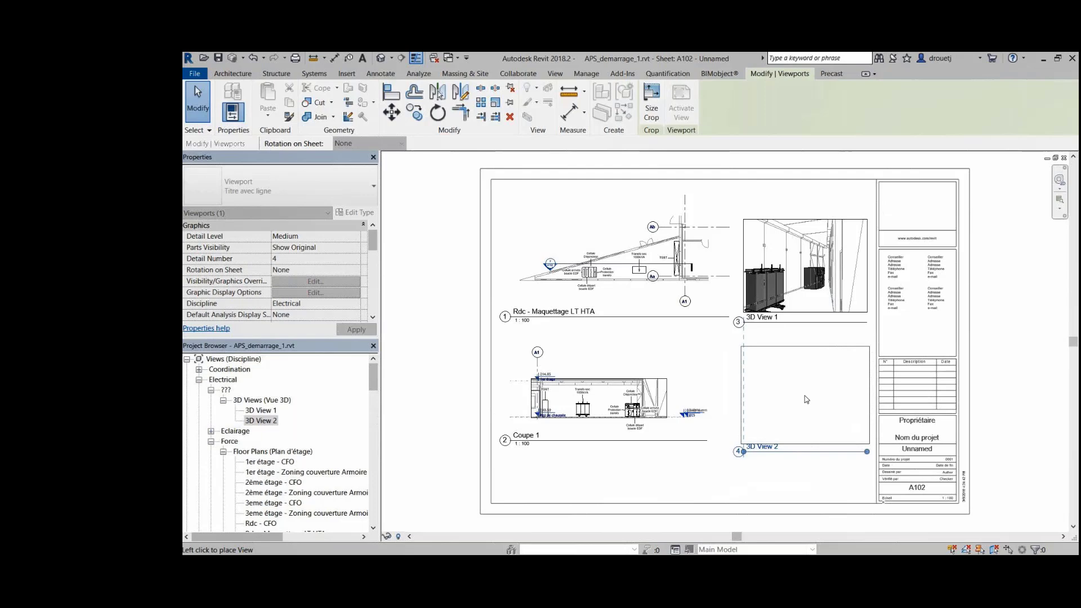
pyautogui.click(807, 399)
pyautogui.scroll(1, 1026, 347)
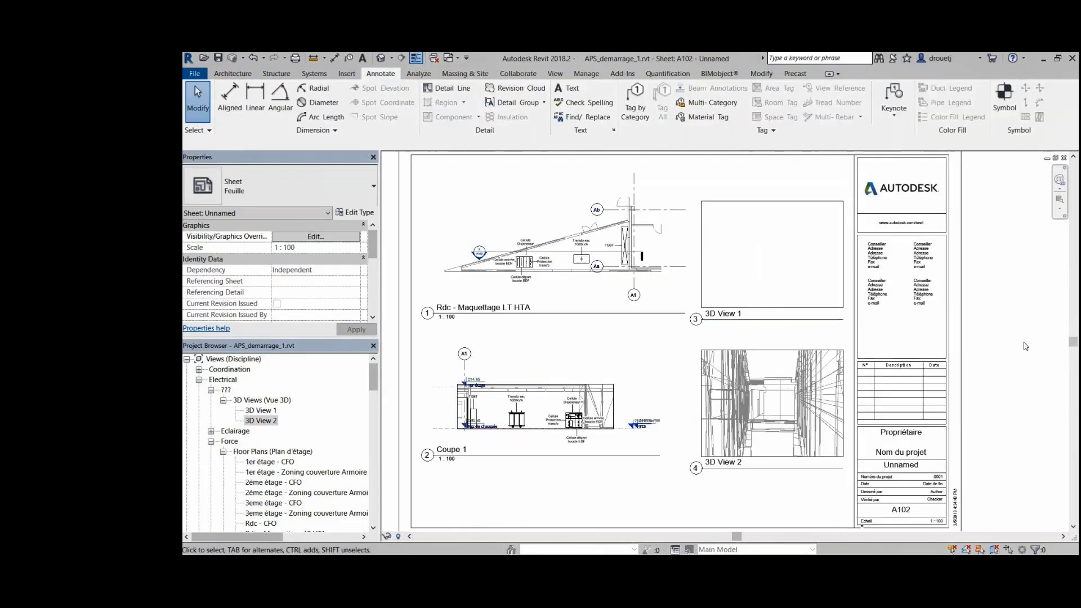
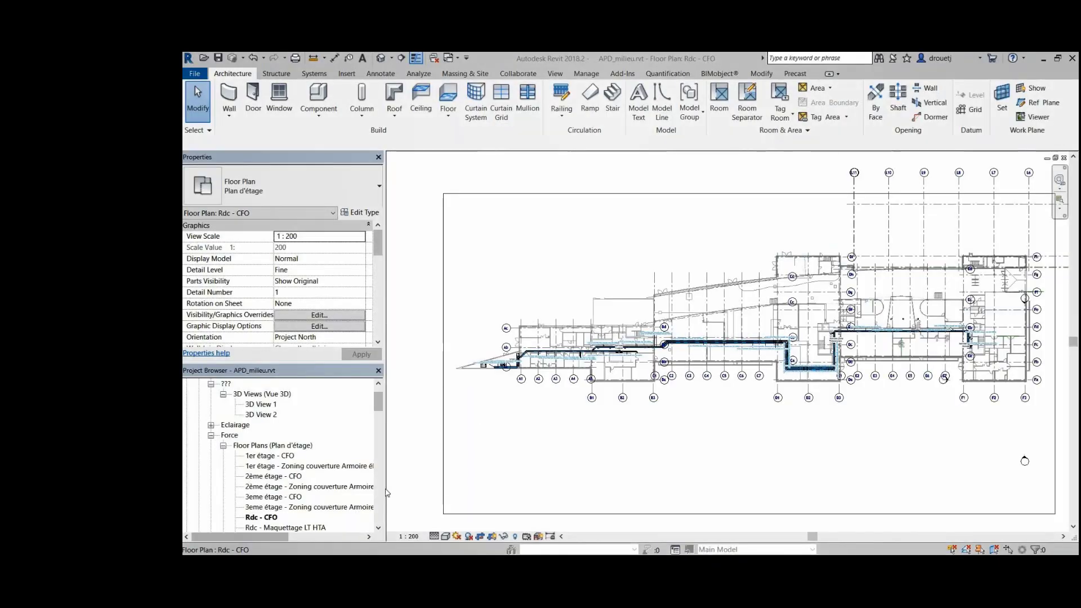
pyautogui.rightClick(262, 517)
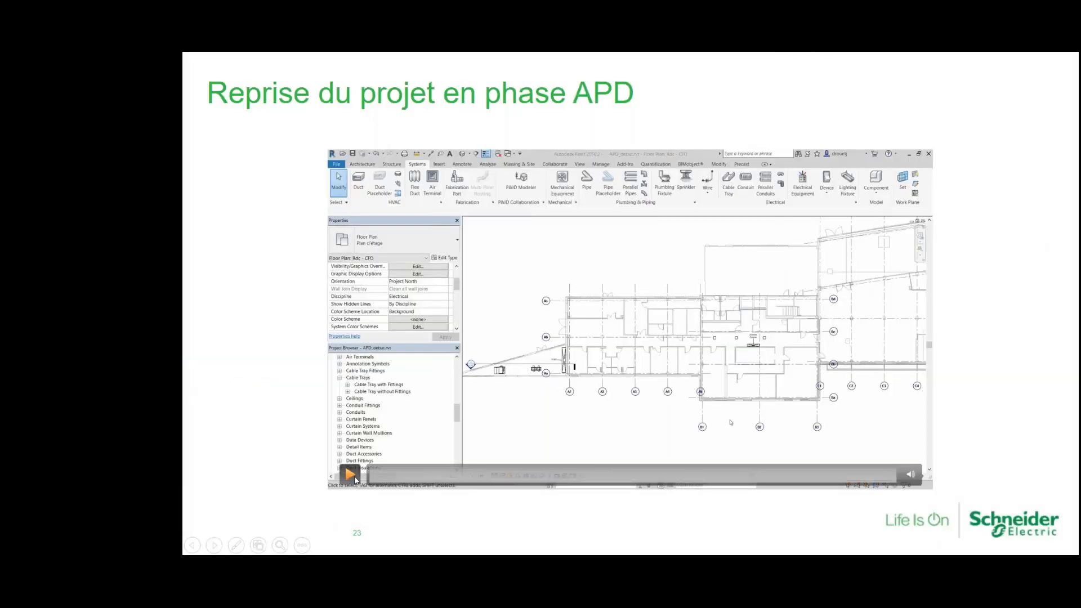
pyautogui.click(355, 479)
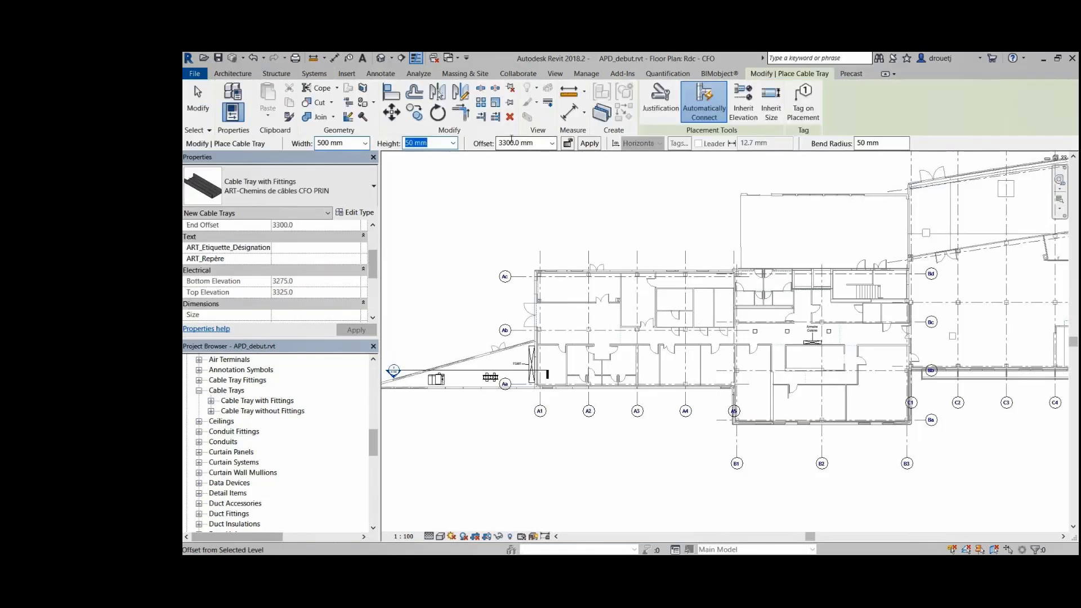
# Step: Draw a 500 × 50 mm CFO cable tray at 3300 mm offset from the HTA room, past the TGBT and along the corridor to the Armoire Cuisine
pyautogui.scroll(-3, 272, 304)
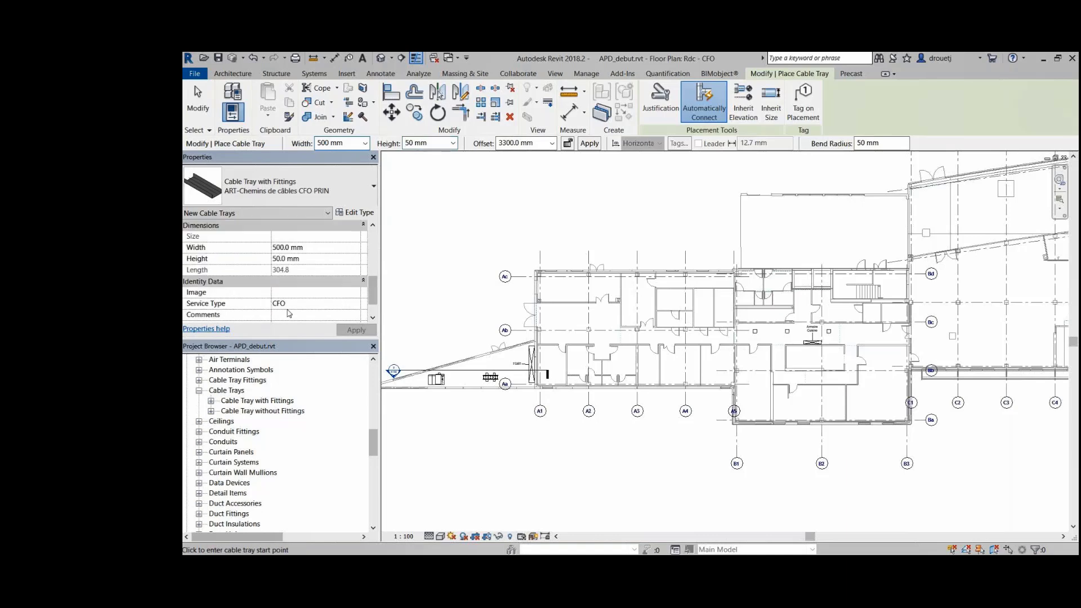
pyautogui.scroll(1, 485, 386)
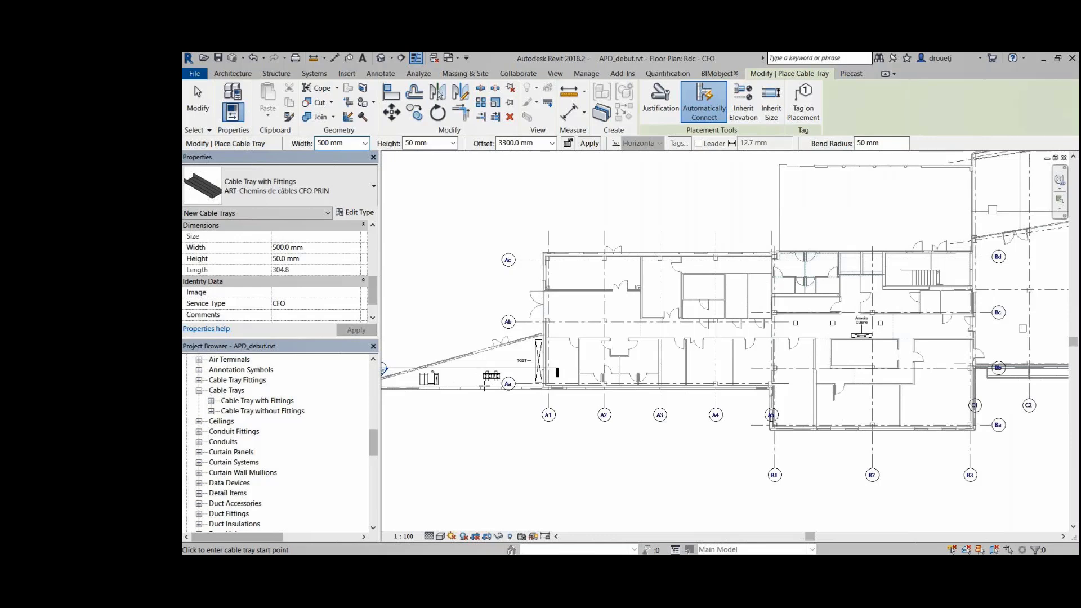
pyautogui.scroll(4, 484, 386)
pyautogui.click(503, 379)
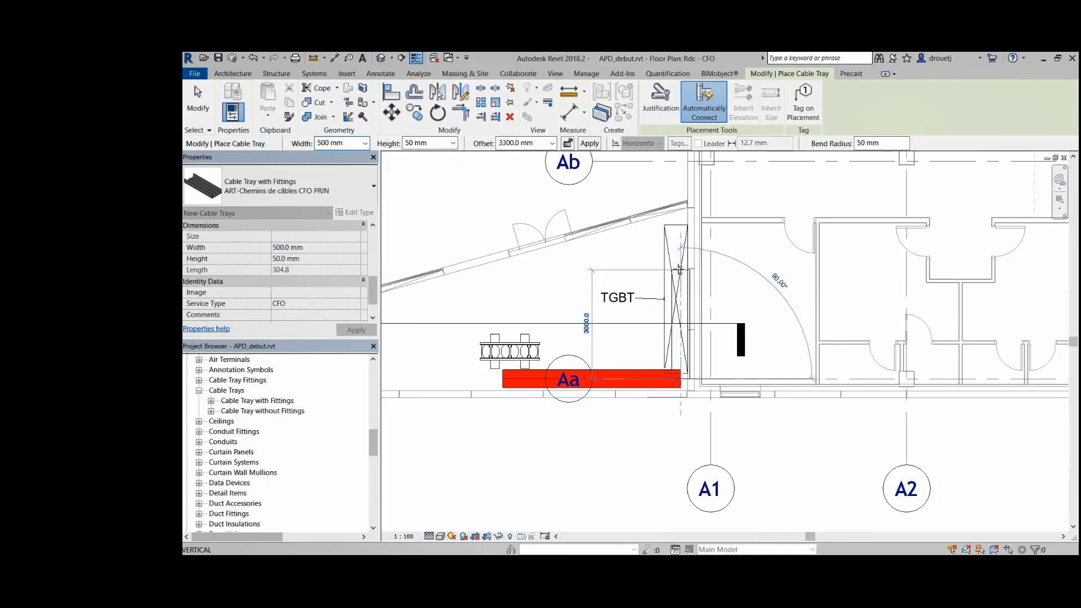
pyautogui.click(680, 272)
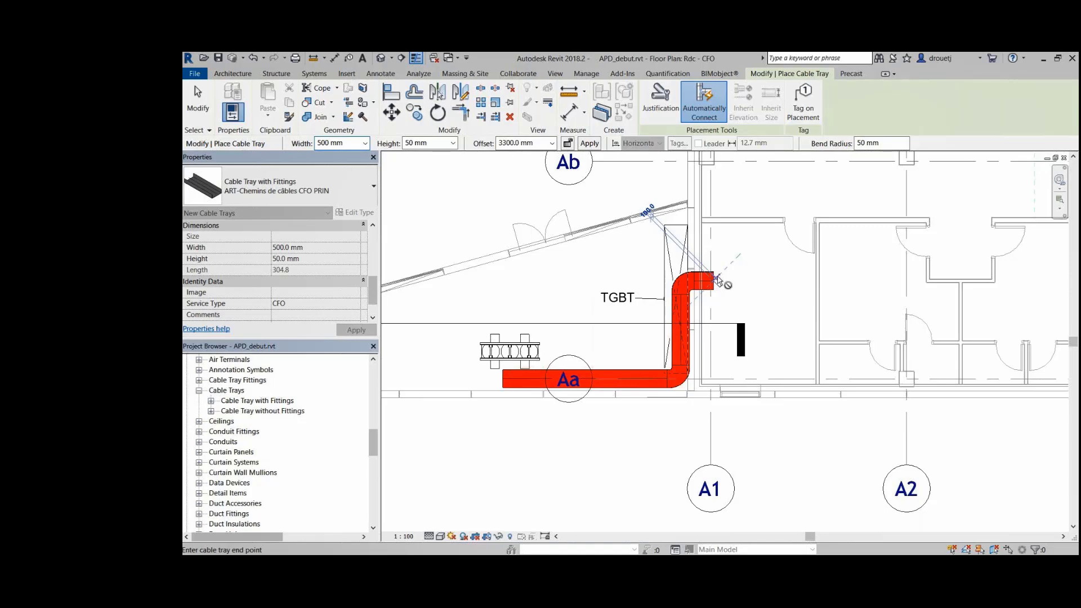
pyautogui.click(715, 280)
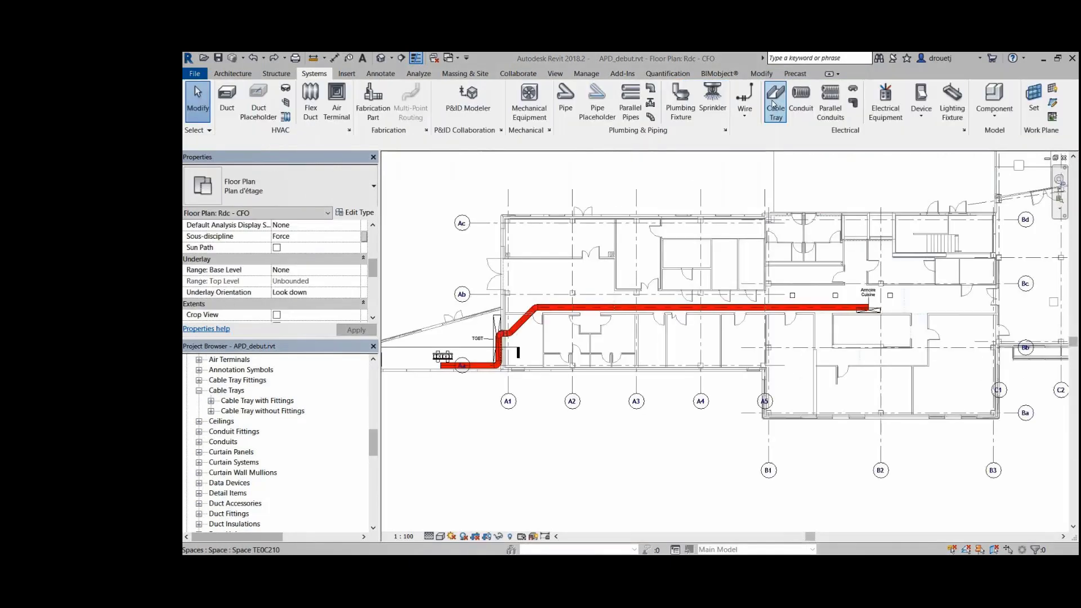
# Step: Draw a second 500 mm tray at 2800 mm offset under the first, along row Aa, past the TGBT and through the wall near A1
pyautogui.click(773, 104)
pyautogui.click(536, 143)
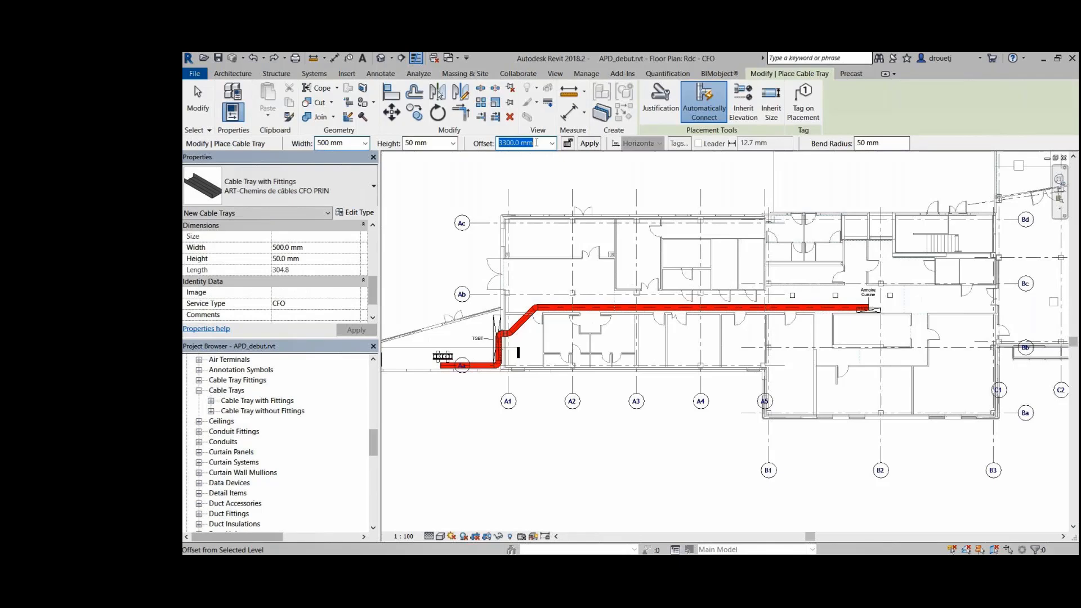
pyautogui.write('2800')
pyautogui.press('Return')
pyautogui.scroll(5, 450, 364)
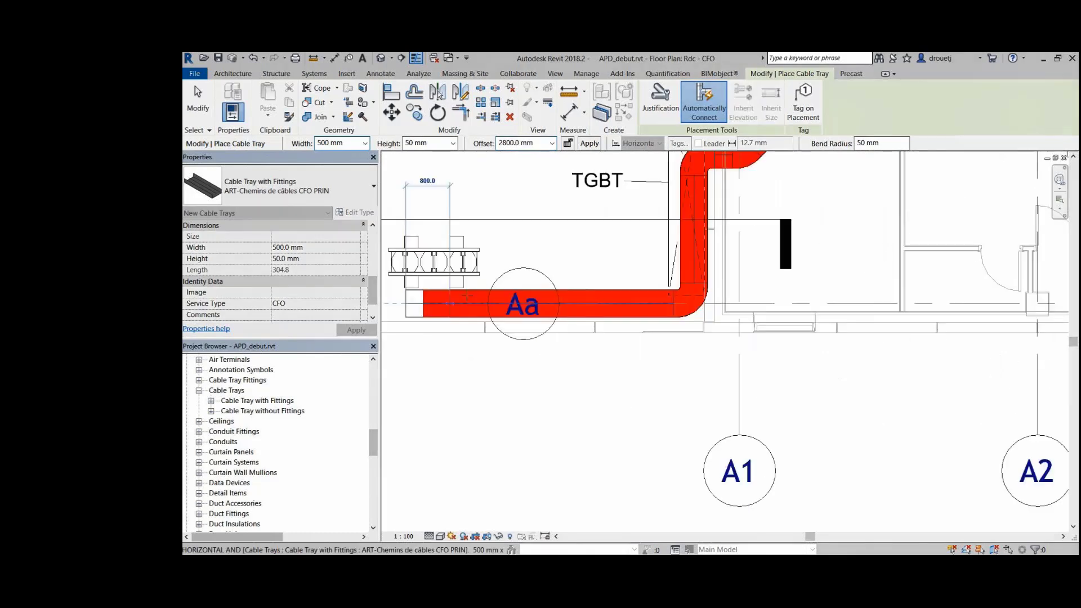
pyautogui.click(693, 304)
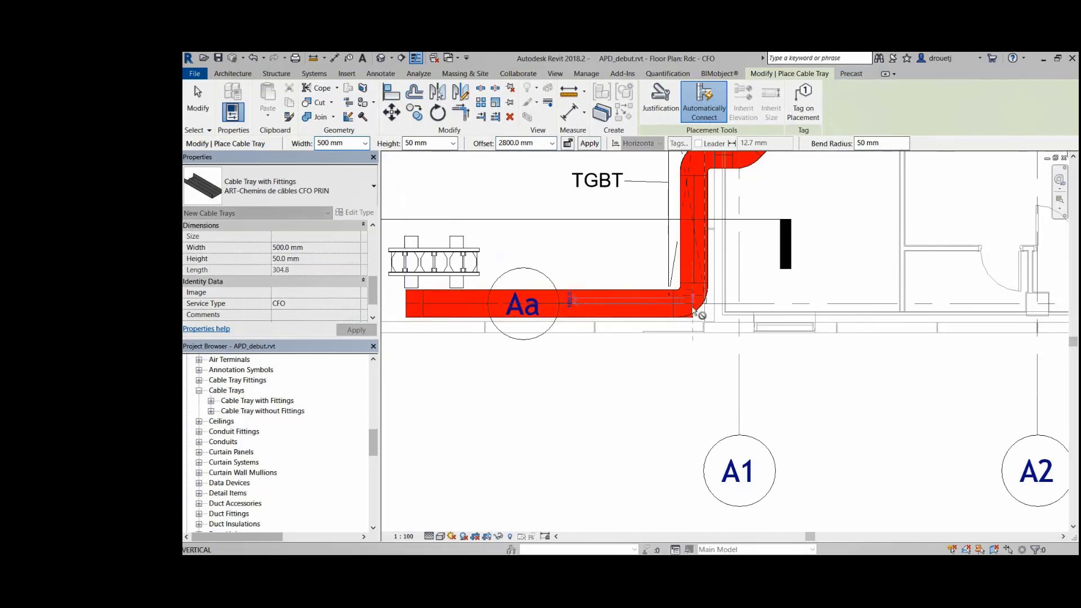
pyautogui.scroll(4, 698, 314)
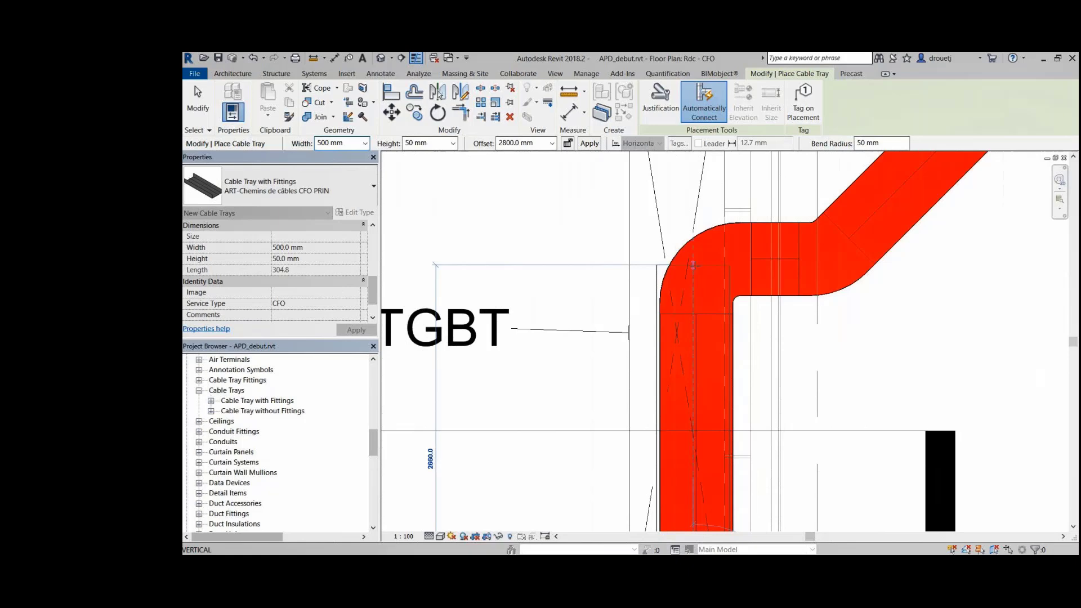
pyautogui.scroll(-1, 694, 270)
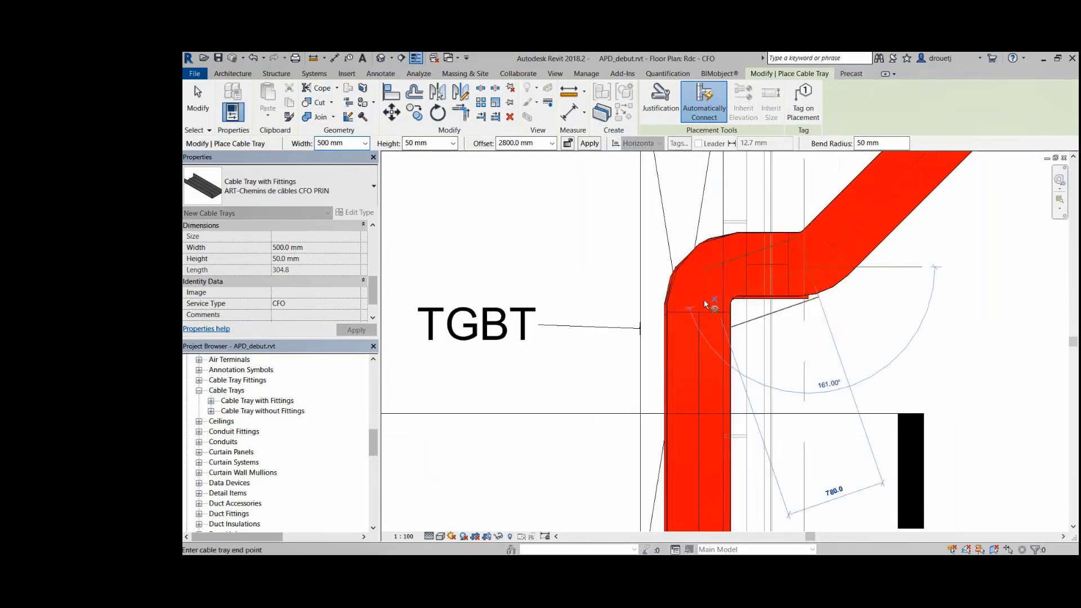
pyautogui.scroll(-3, 705, 305)
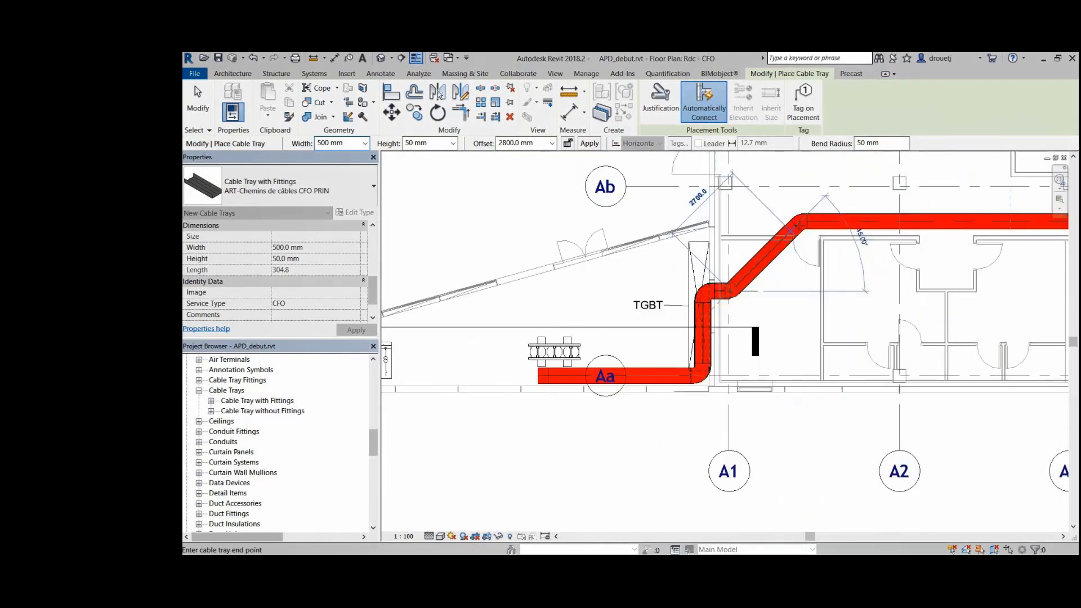
pyautogui.press('Escape')
pyautogui.scroll(3, 698, 287)
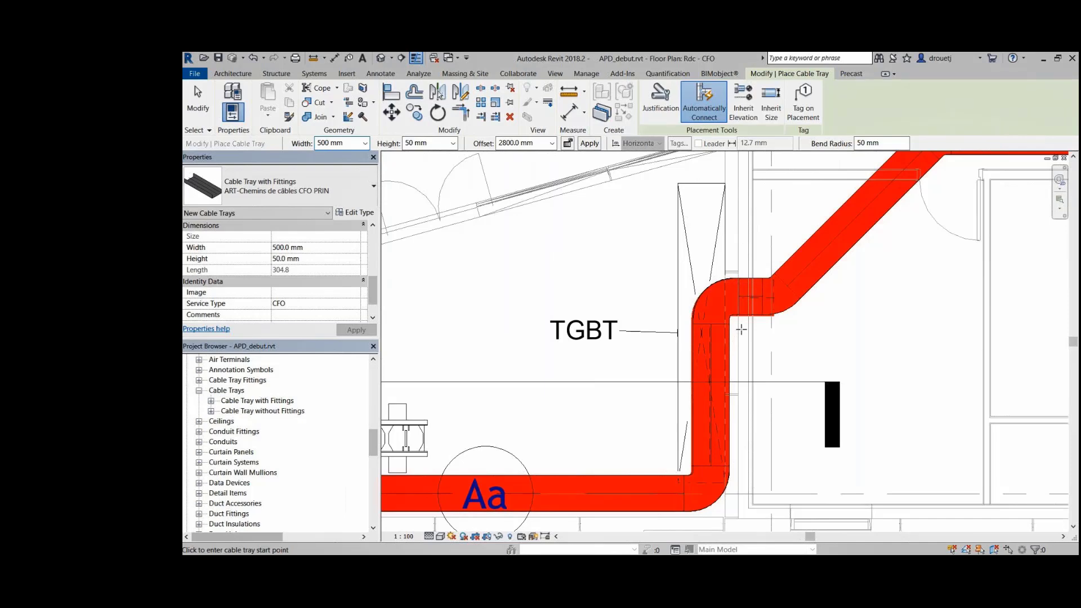
pyautogui.press('Escape')
# Step: Continue the 2800 mm tray from its open end along the corridor, past the kitchen area and diagonally into the hall of zone C
pyautogui.scroll(4, 750, 321)
pyautogui.click(827, 269)
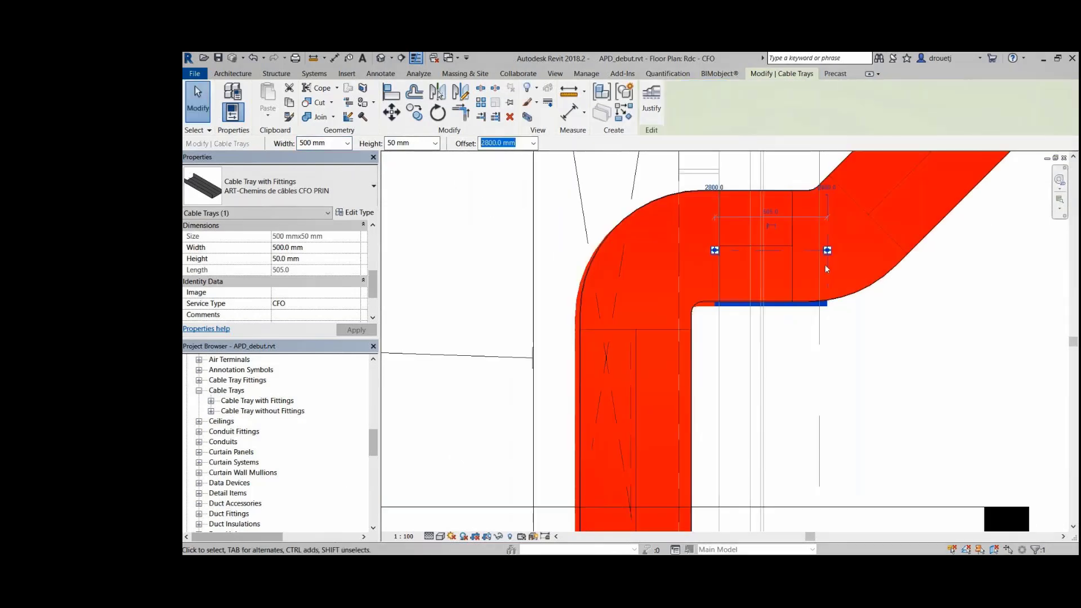
pyautogui.rightClick(827, 251)
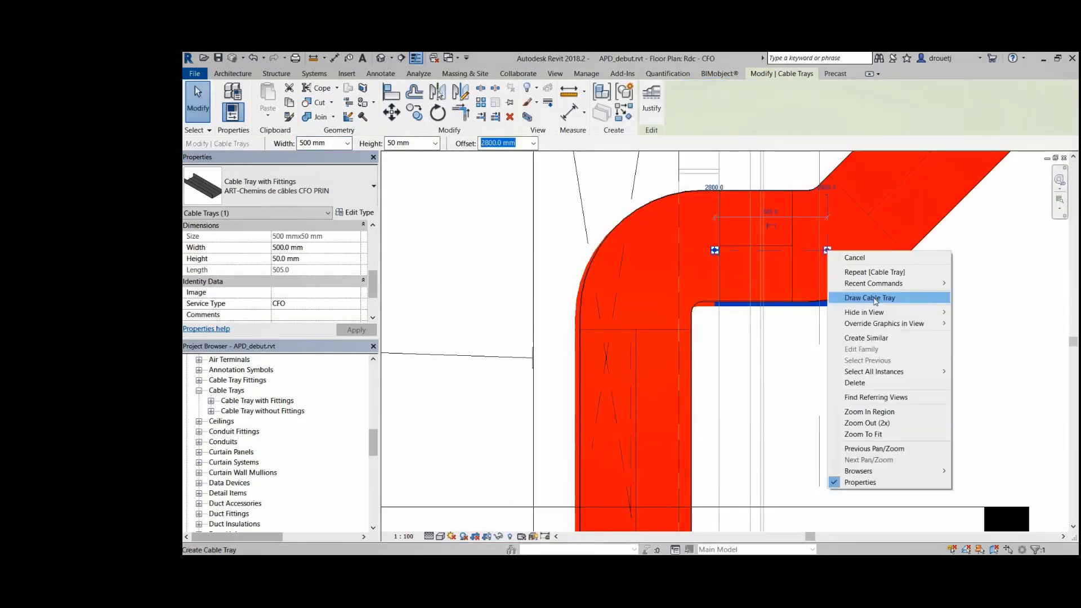
pyautogui.click(876, 298)
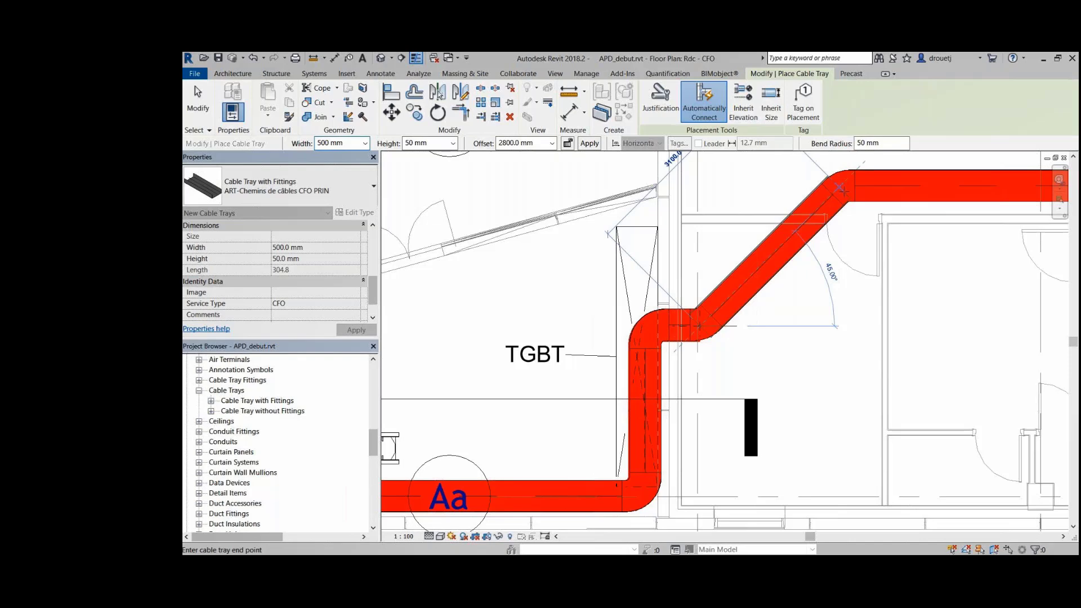
pyautogui.scroll(-4, 631, 243)
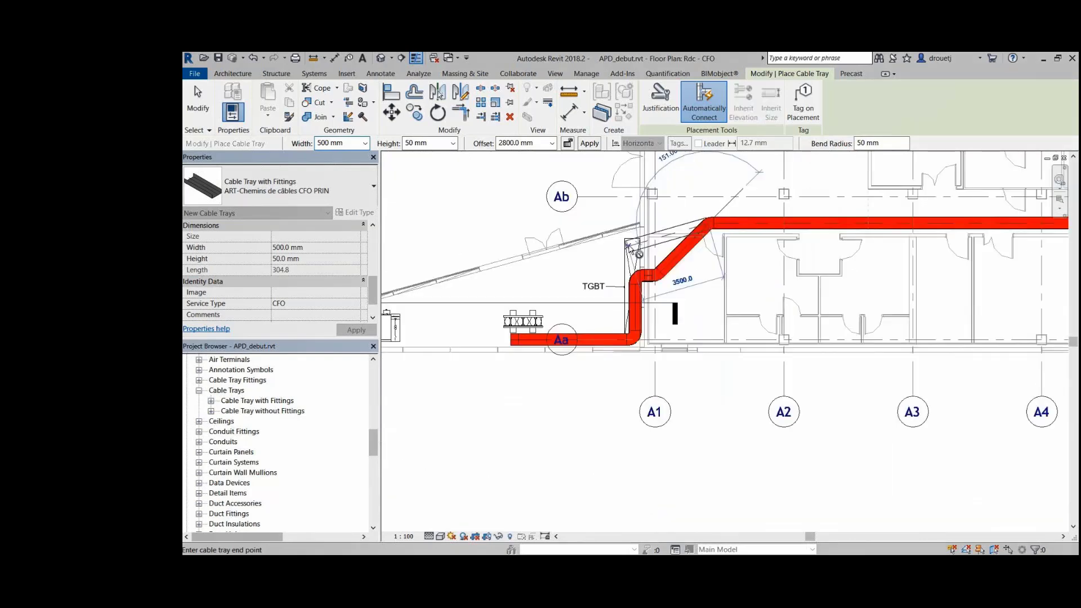
pyautogui.scroll(-2, 629, 246)
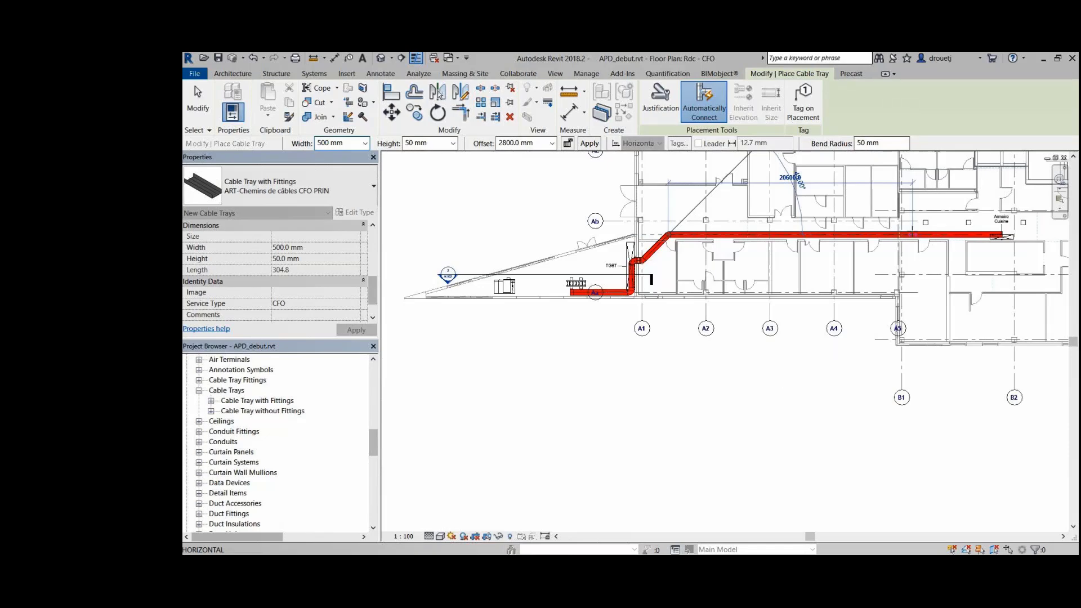
pyautogui.scroll(-2, 874, 236)
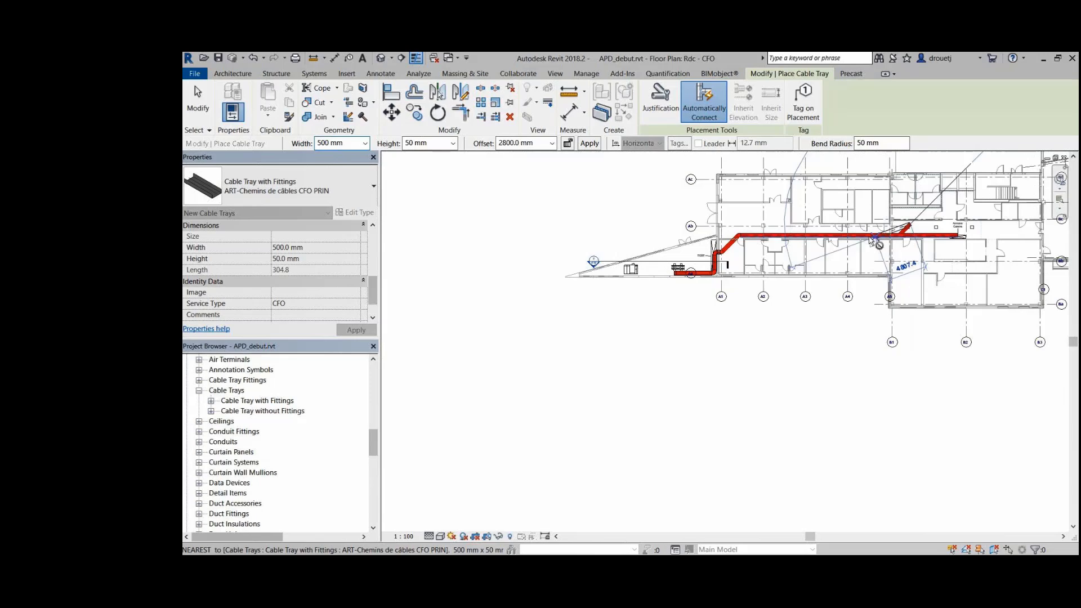
pyautogui.scroll(-2, 874, 235)
pyautogui.click(1023, 231)
pyautogui.moveTo(1030, 236); pyautogui.dragTo(826, 289, button='middle')
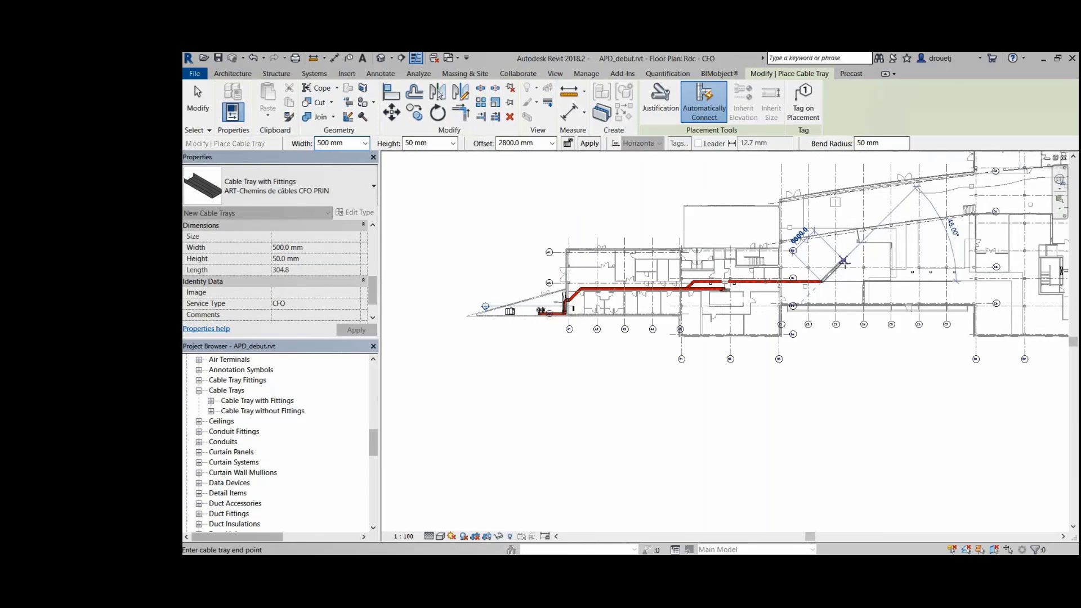
pyautogui.click(840, 264)
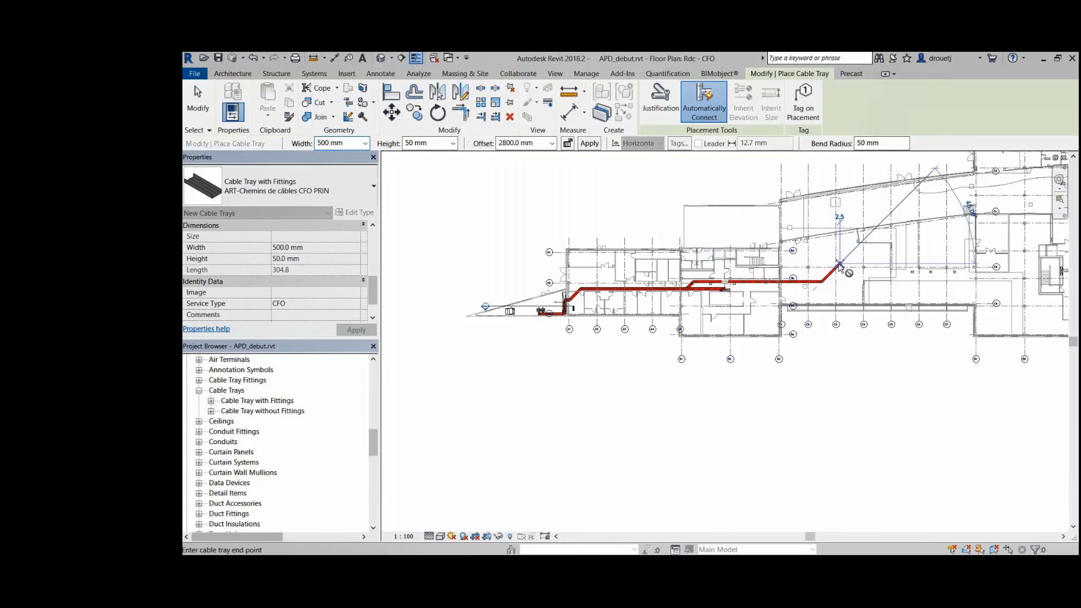
# Step: Run the tray horizontally through zone C, ending it before the stairwell by the Armoire Zone Restaurant, about 36500 mm long
pyautogui.scroll(-1, 840, 265)
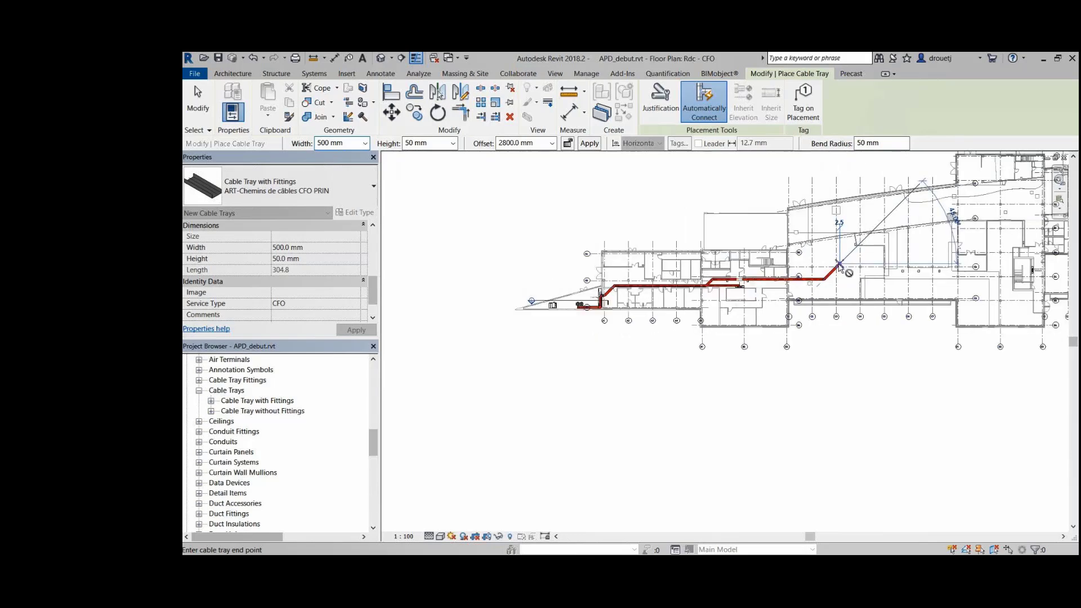
pyautogui.scroll(8, 1035, 261)
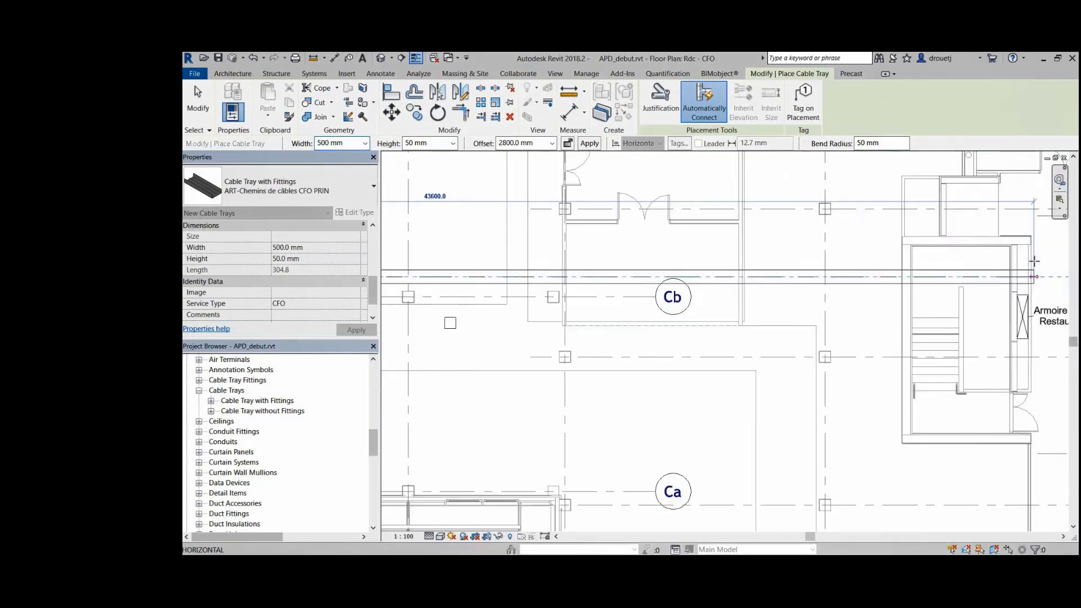
pyautogui.click(1035, 261)
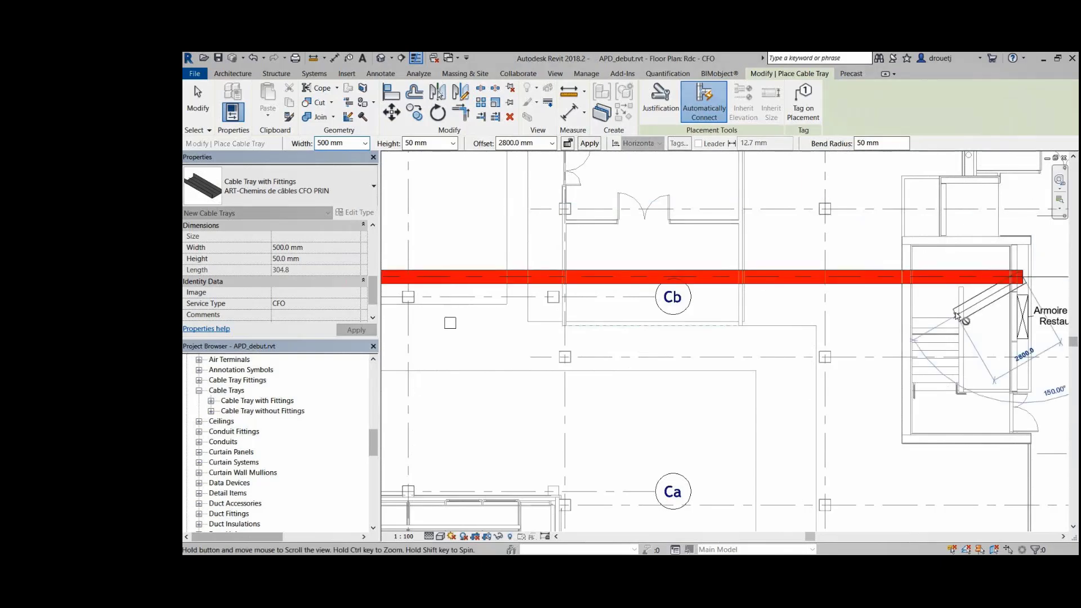
pyautogui.scroll(-5, 958, 317)
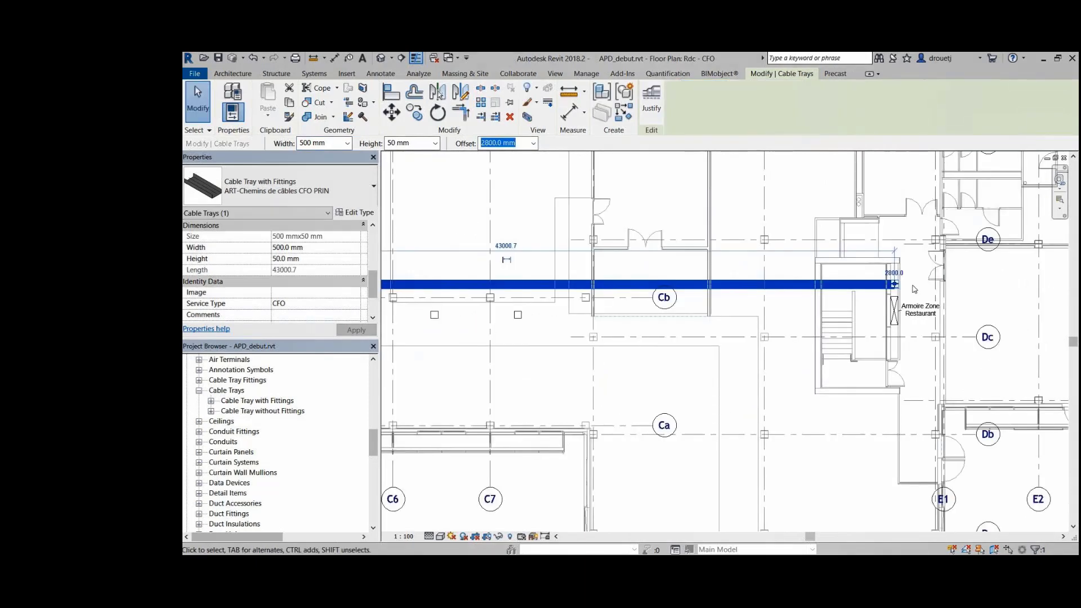
pyautogui.moveTo(894, 284); pyautogui.dragTo(777, 284)
# Step: Route the tray around the stairwell and on to the Armoire Zone Accueil, turning into the cabinet and rising to a 10000 mm offset
pyautogui.rightClick(778, 285)
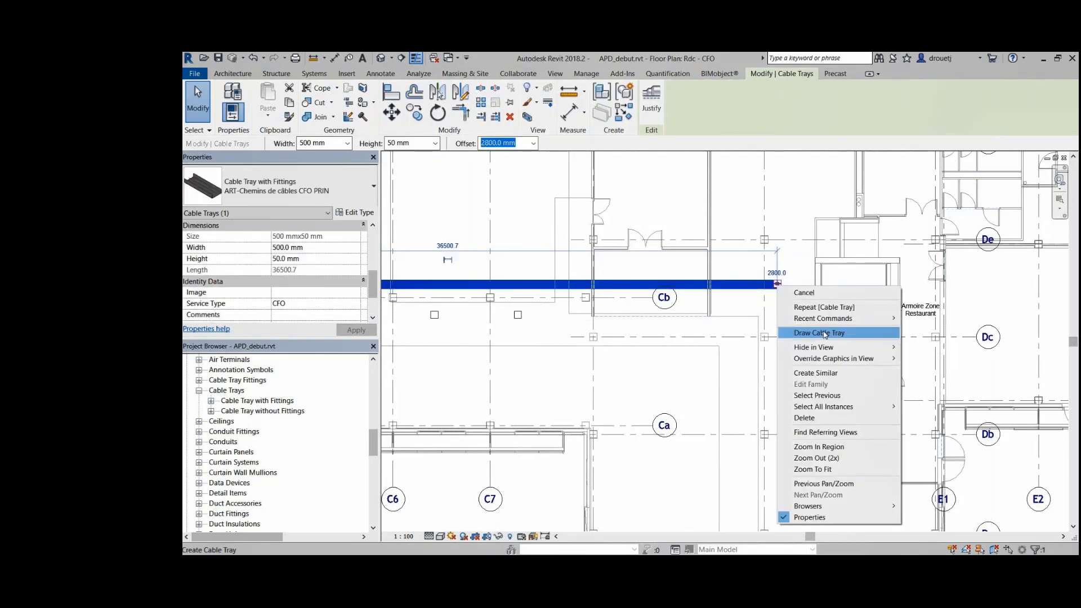
pyautogui.click(826, 334)
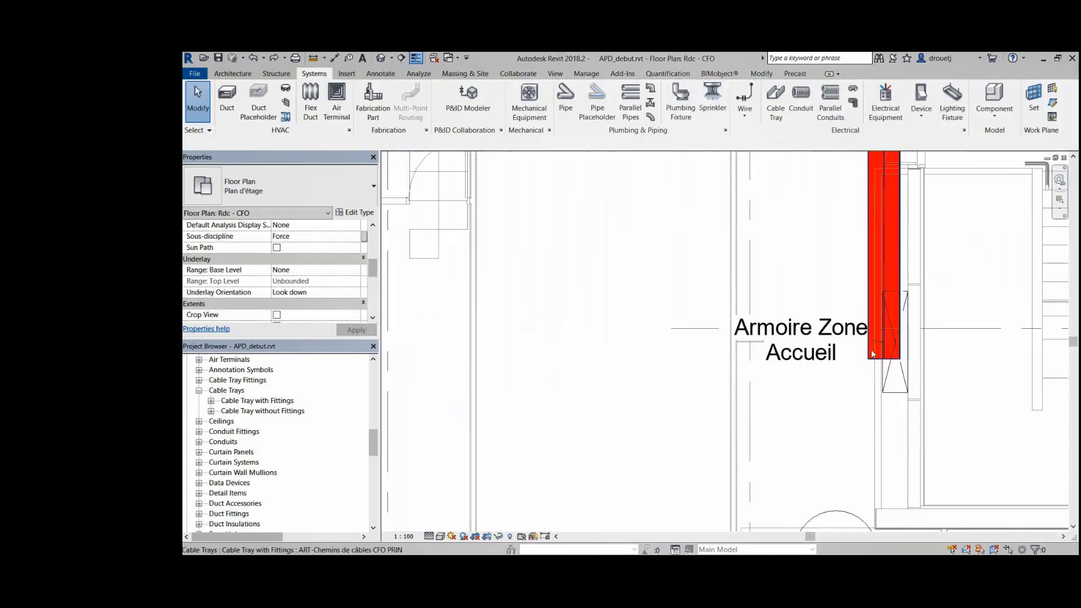
pyautogui.moveTo(873, 354); pyautogui.dragTo(847, 359)
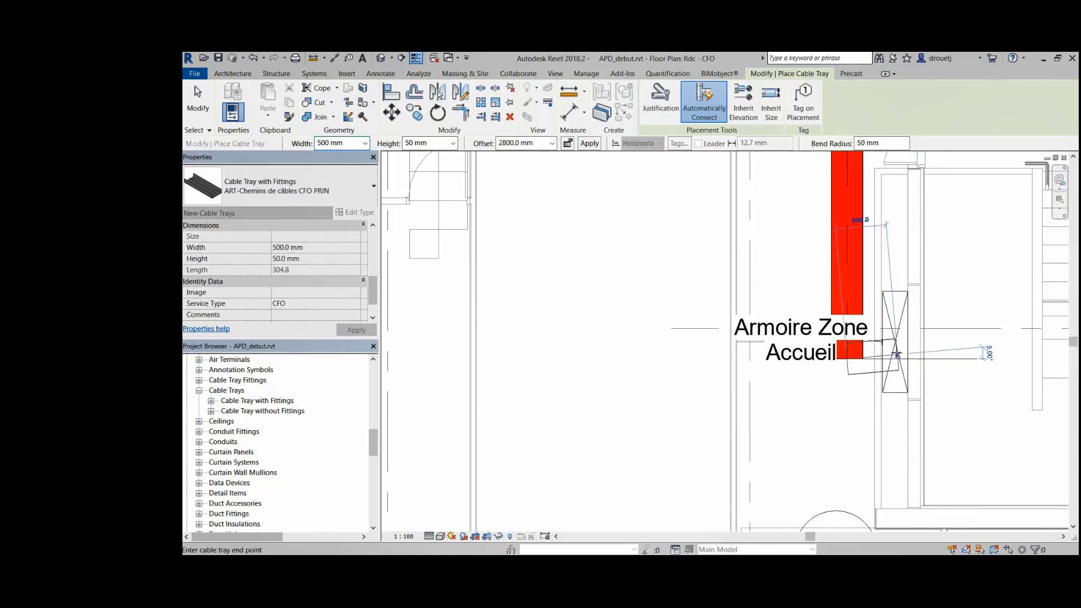
pyautogui.click(897, 355)
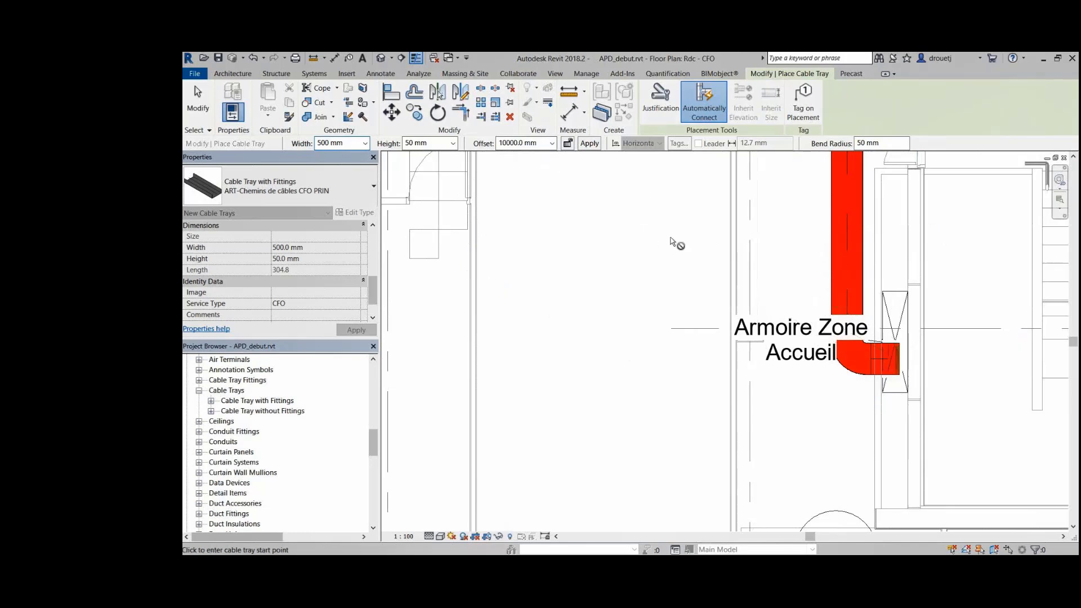
# Step: Draw a tray branch at 2800 mm offset between the main run and the Armoire Zone Restaurant, with a riser to 10000 mm
pyautogui.scroll(-4, 1004, 362)
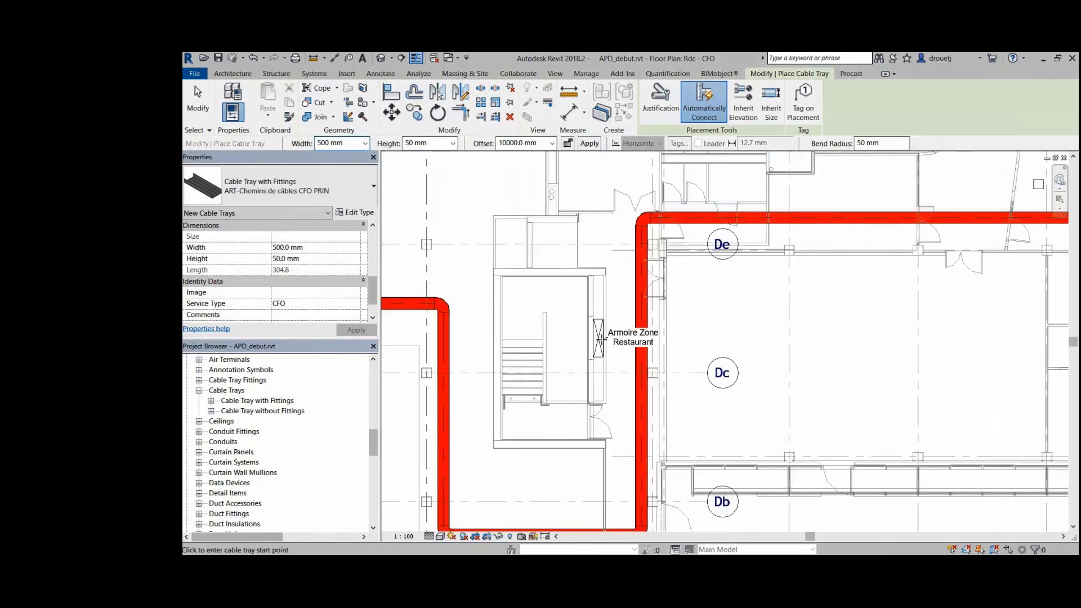
pyautogui.scroll(2, 609, 362)
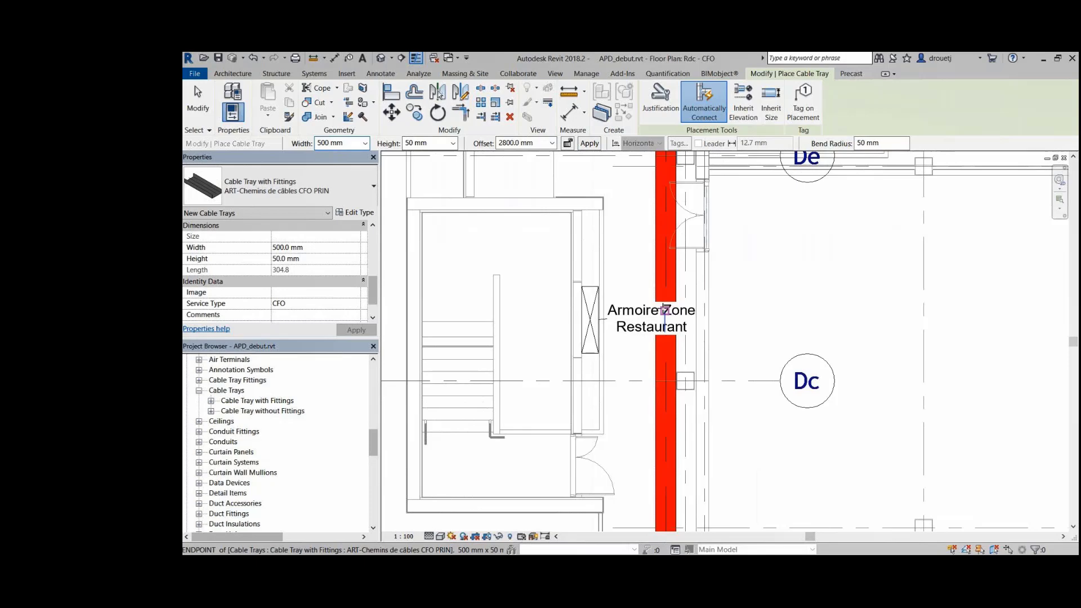
pyautogui.click(665, 310)
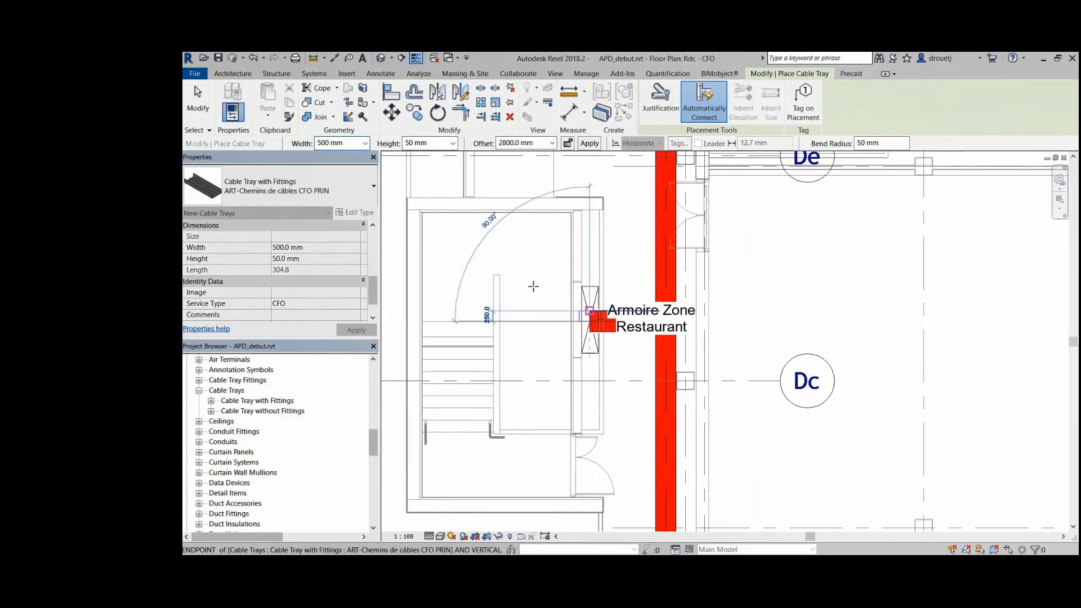
pyautogui.click(552, 143)
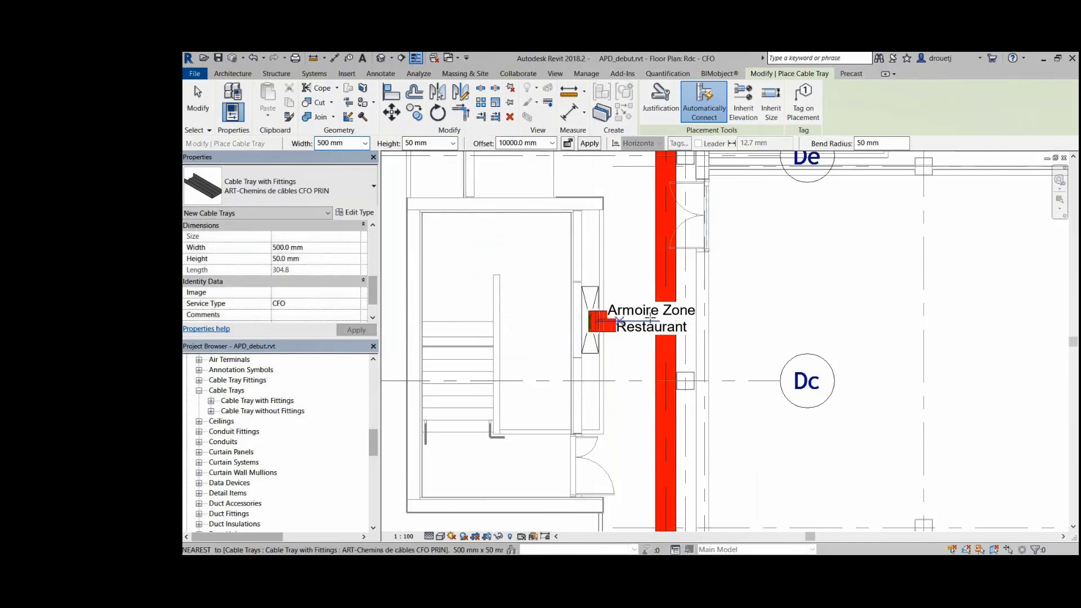
# Step: Override the colour of the CDC CFO filter in the Rdc - CFO floor plan with the blue custom colour
pyautogui.scroll(-5, 790, 349)
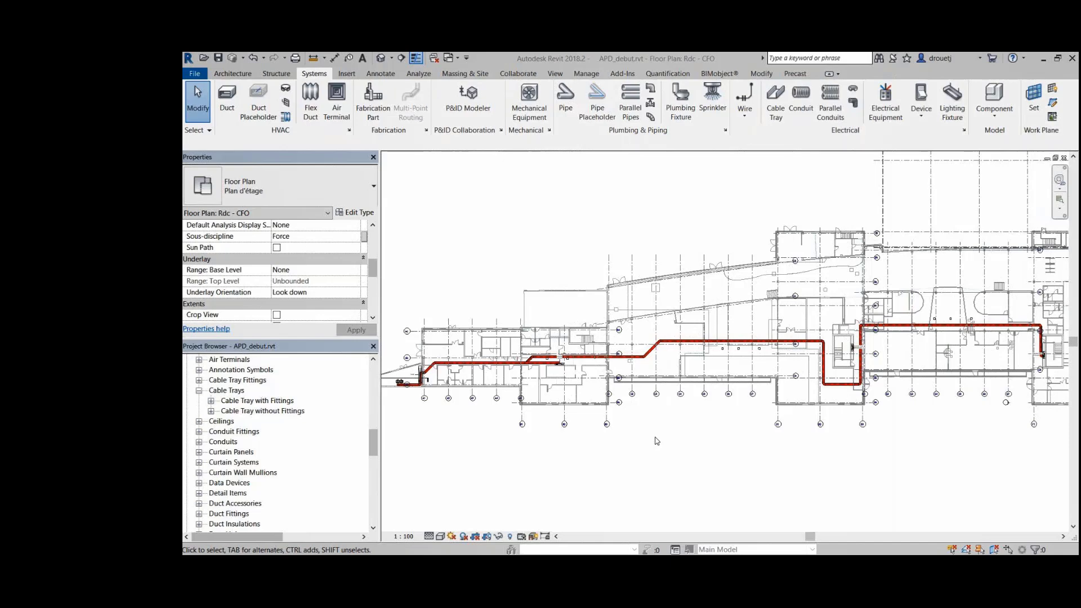
pyautogui.press('v')
pyautogui.press('v')
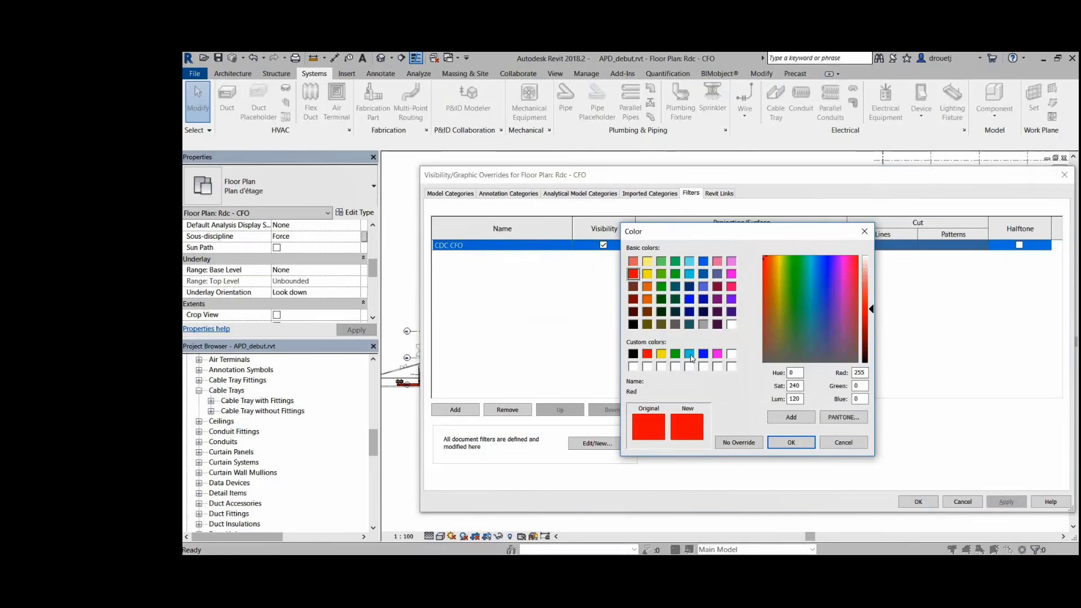
pyautogui.click(690, 354)
pyautogui.click(791, 443)
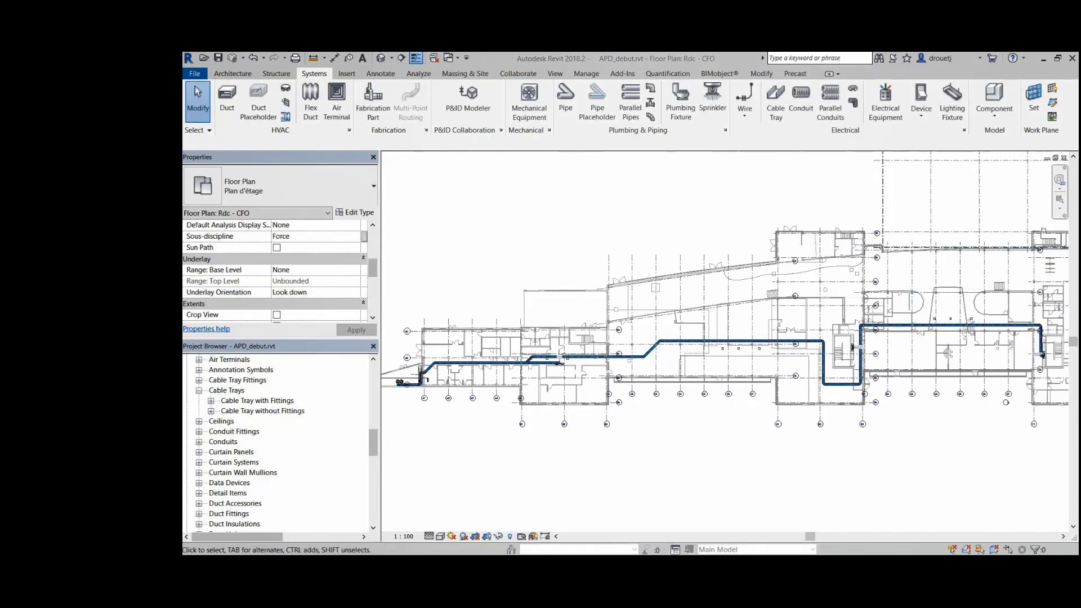
pyautogui.scroll(1, 725, 290)
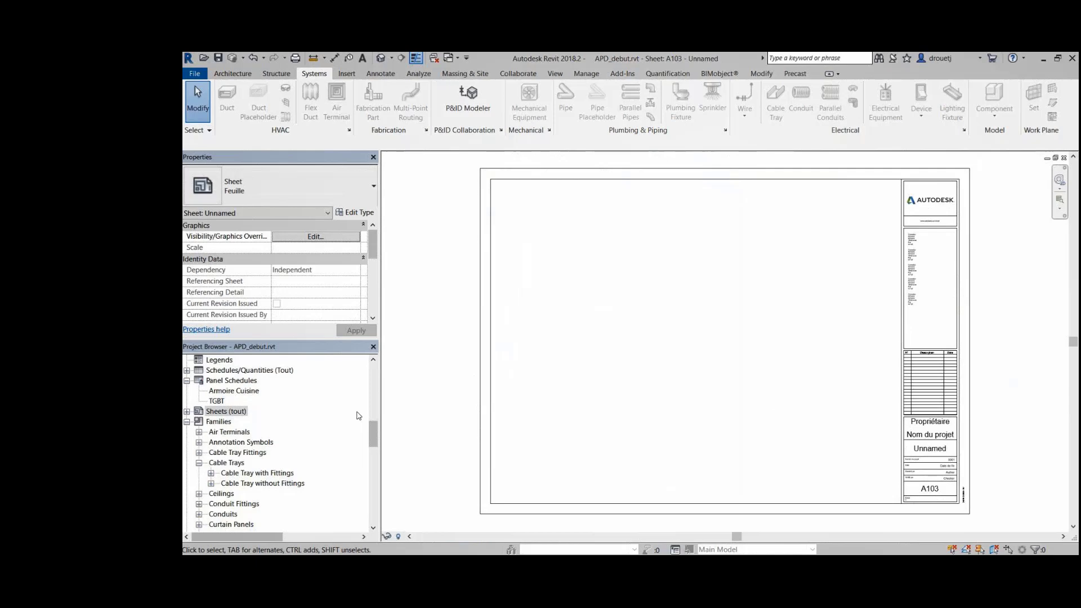
# Step: Set the view scale of the Rdc - CFO floor plan to 1:200
pyautogui.scroll(10, 358, 416)
pyautogui.click(264, 463)
pyautogui.click(324, 236)
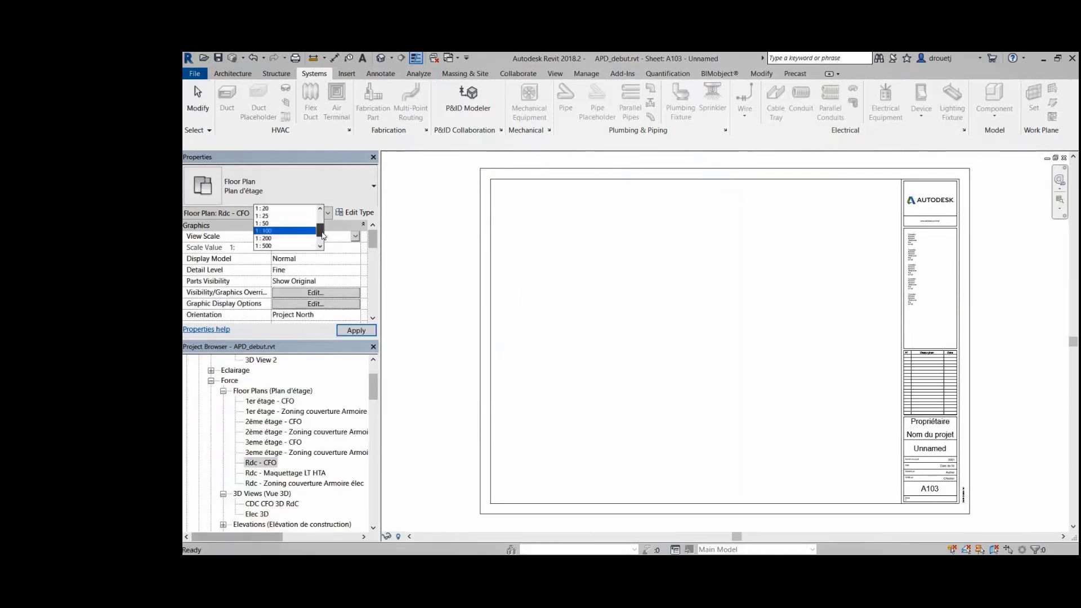
pyautogui.click(282, 238)
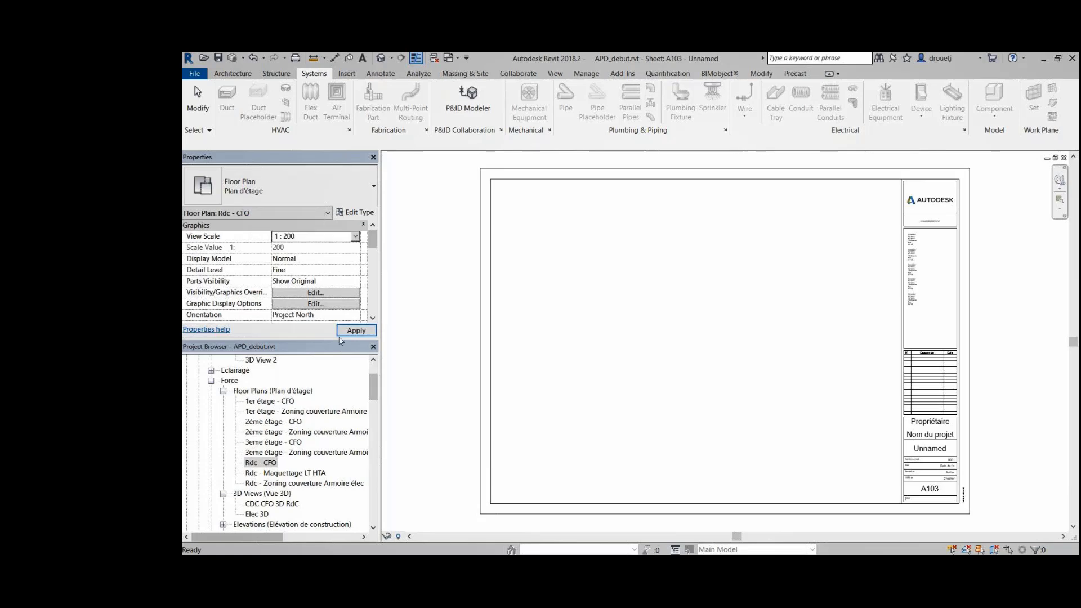
pyautogui.click(341, 333)
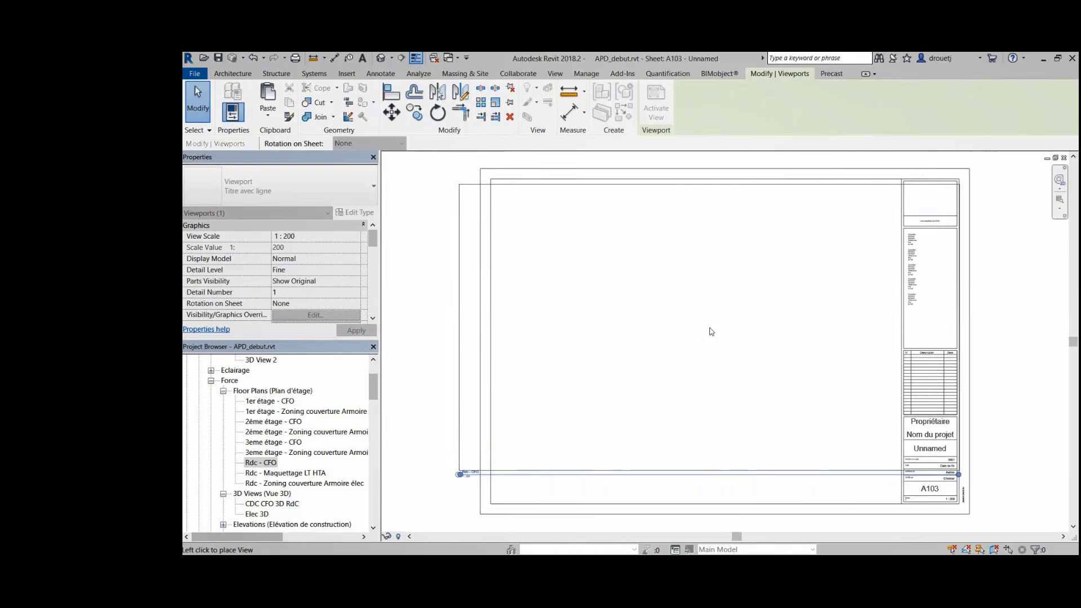
# Step: Place the Rdc - CFO floor plan on sheet A103, centred in the drawing frame
pyautogui.click(714, 332)
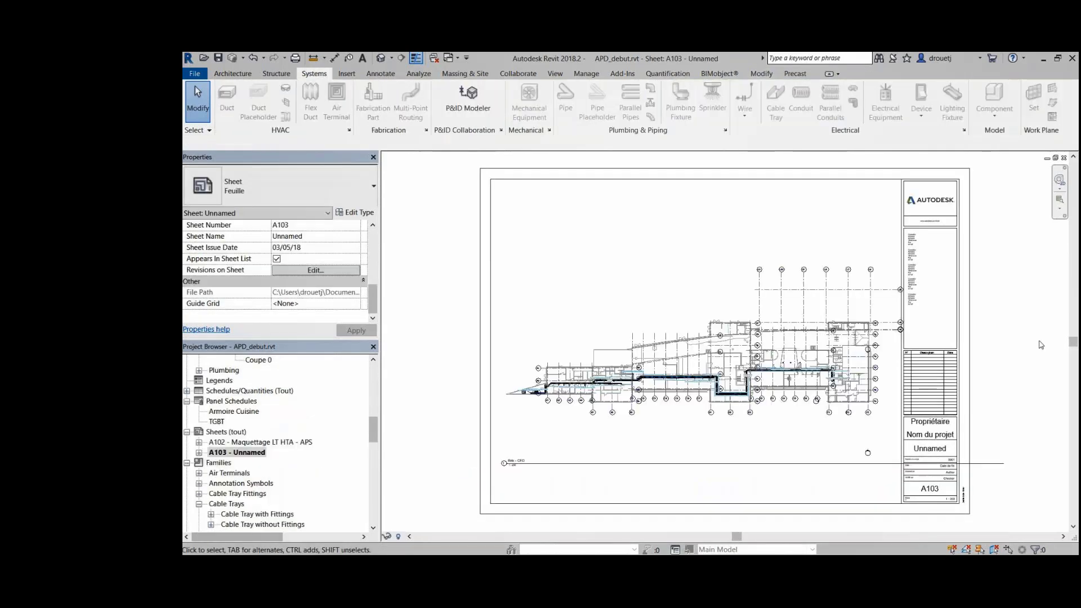
pyautogui.click(778, 462)
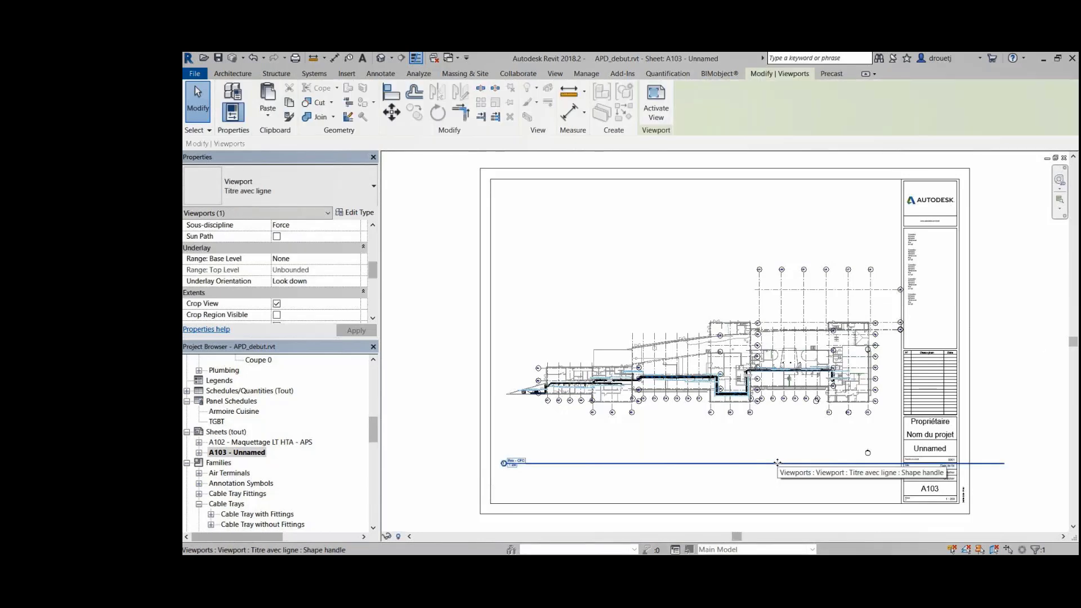
pyautogui.click(1017, 317)
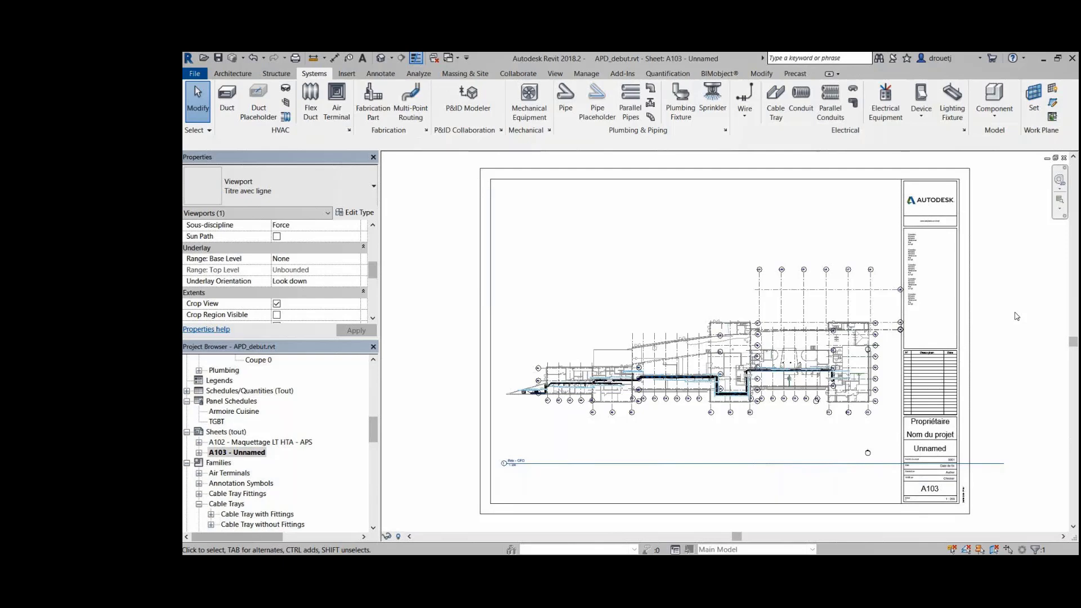
# Step: Name sheet A103 "Cheminement principaux CFO RdC"
pyautogui.click(335, 242)
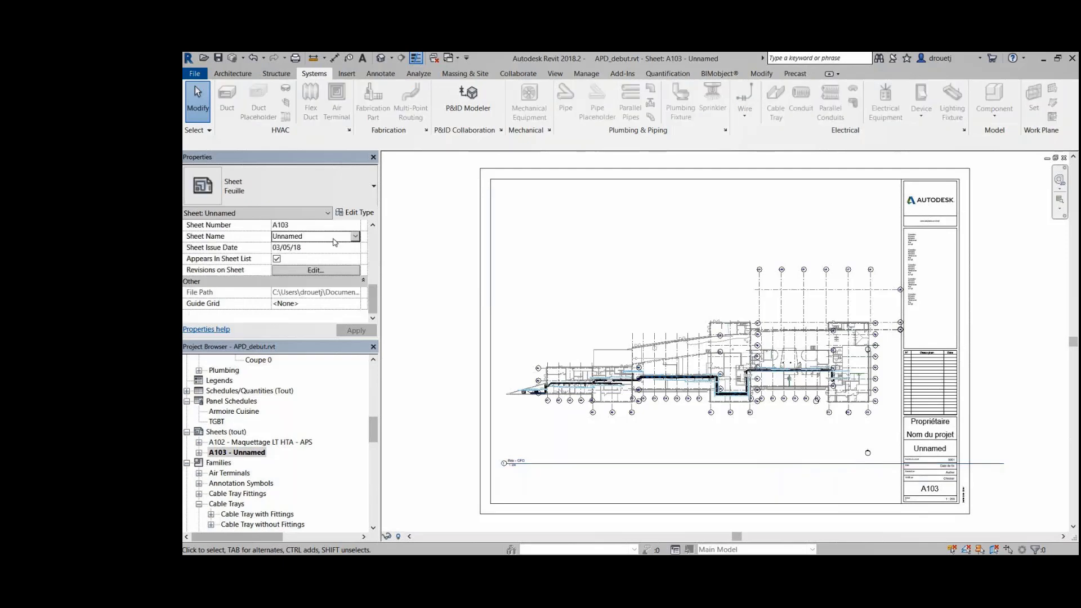
pyautogui.write('Cheminemen')
pyautogui.write('t principaux CFO RdC')
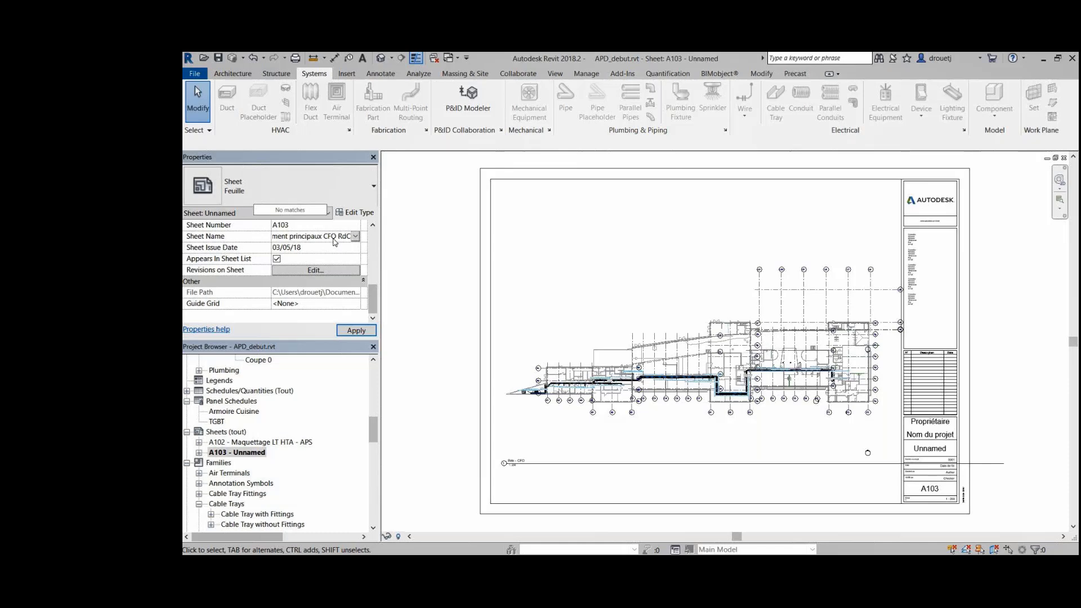
pyautogui.click(455, 272)
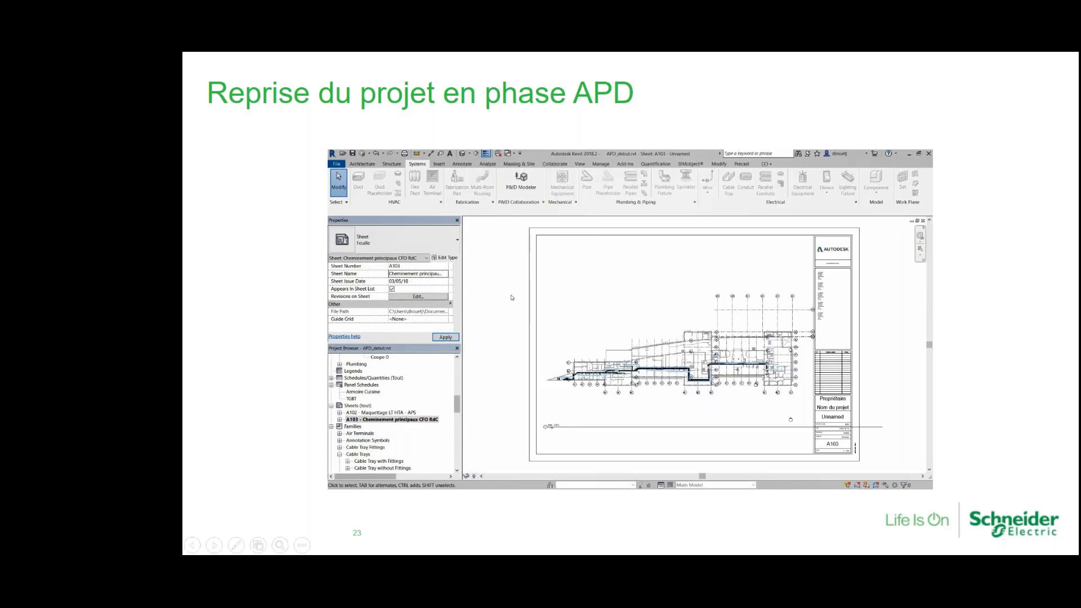
# Step: Rename the duplicated Rdc - CFO floor plan as "Implantation local type Preparation Froide"
pyautogui.click(249, 344)
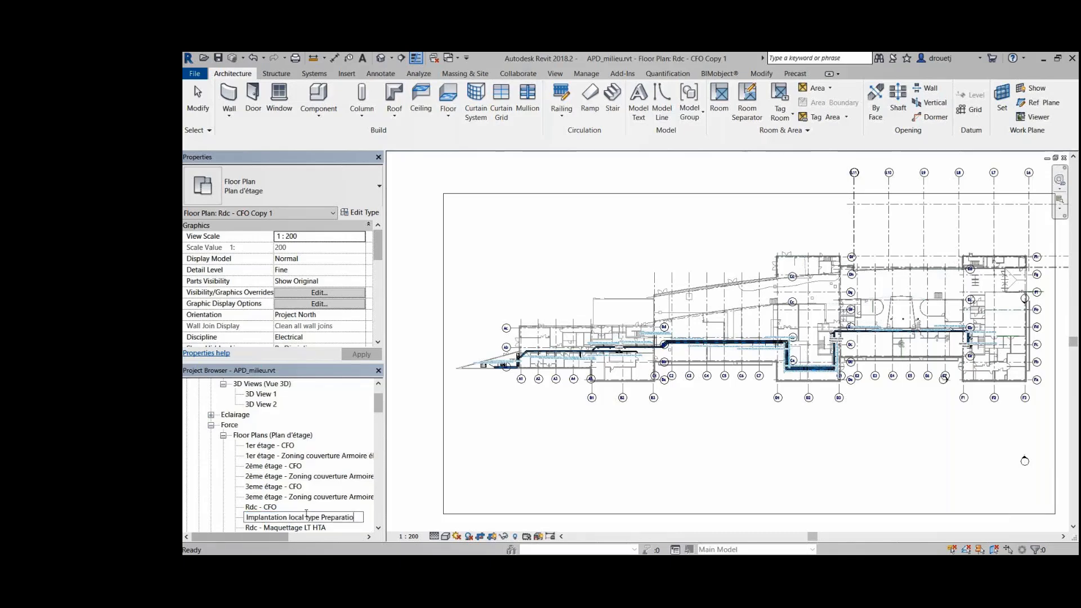
pyautogui.write('n Froide')
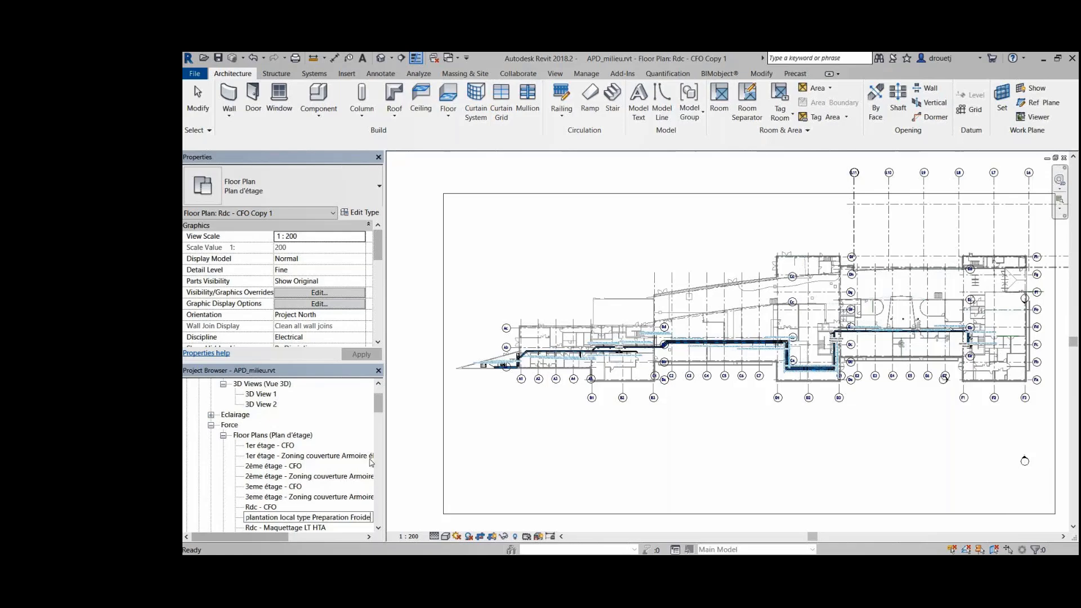
pyautogui.click(494, 447)
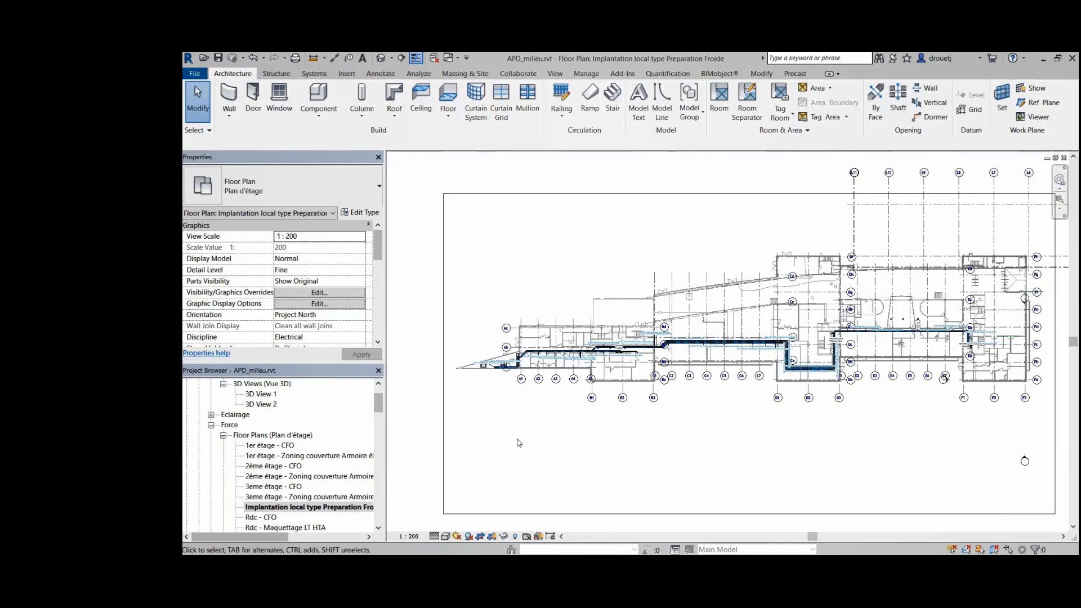
# Step: Hide the cable trays and their tags in the new floor plan through its visibility overrides
pyautogui.scroll(5, 523, 366)
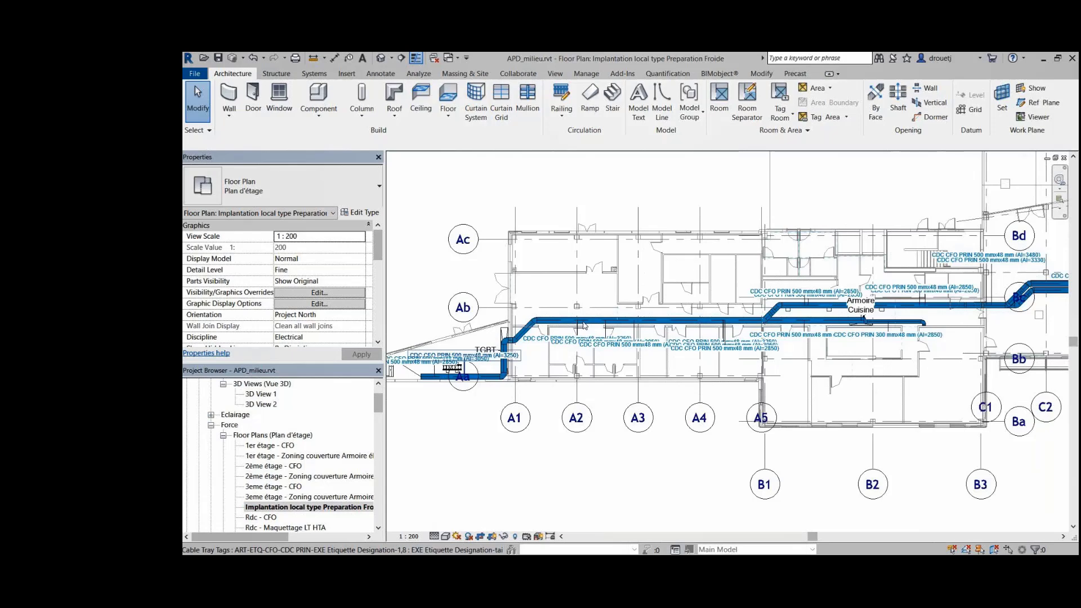
pyautogui.press('v')
pyautogui.press('g')
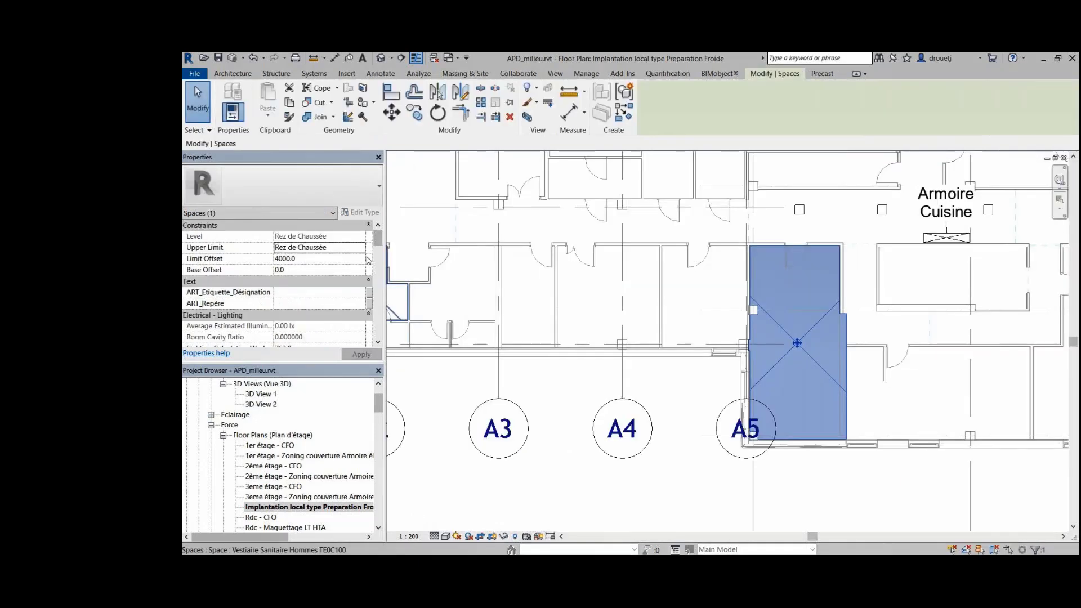
# Step: Examine the dimensions and other properties of the space in the room beside grid line A5
pyautogui.click(377, 274)
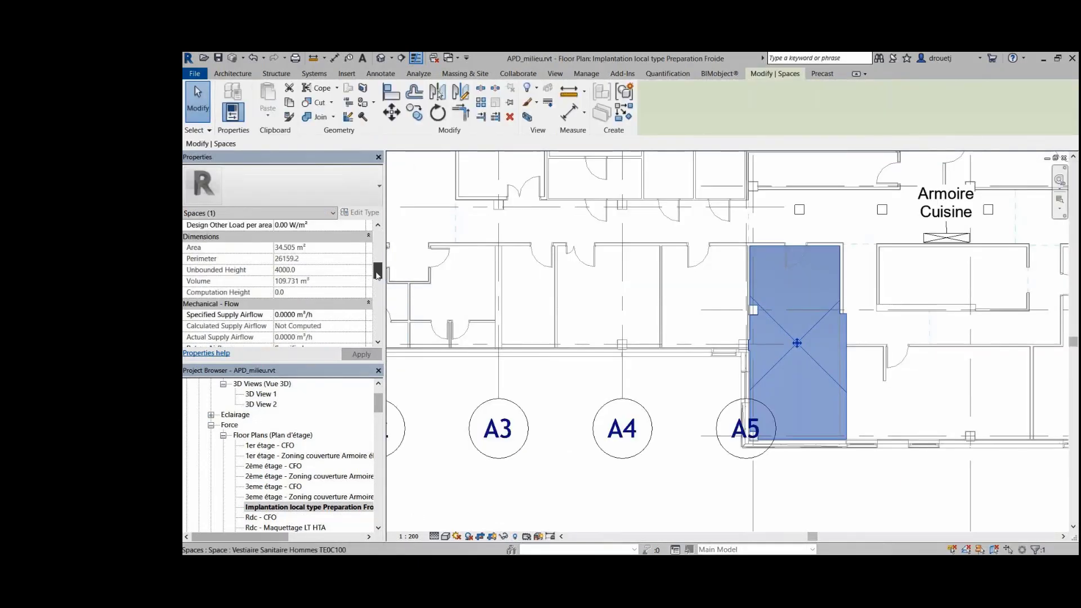
pyautogui.moveTo(378, 275); pyautogui.dragTo(377, 297)
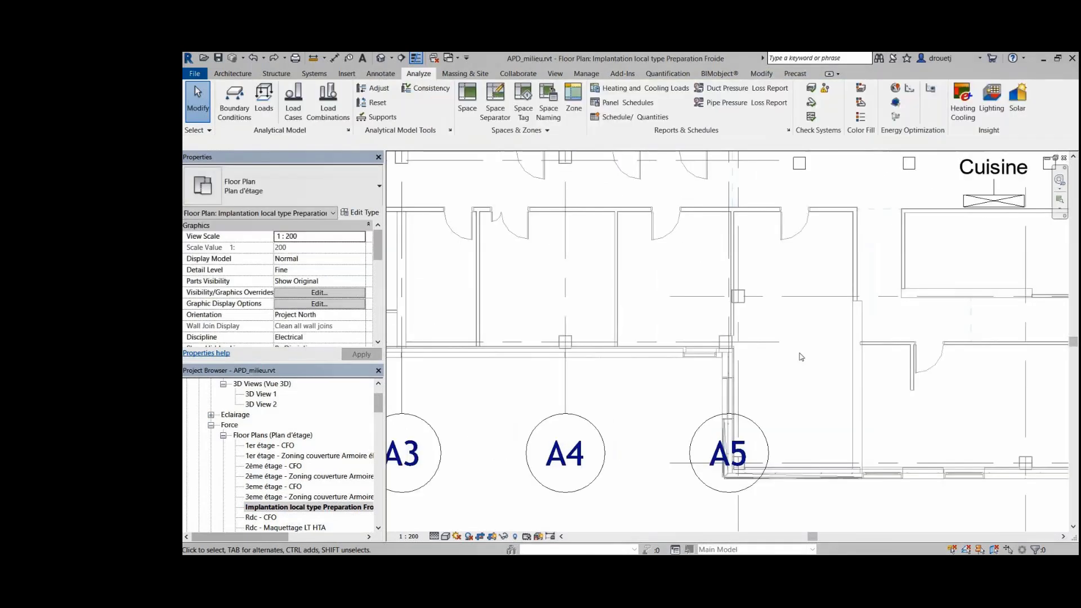
pyautogui.scroll(1, 783, 315)
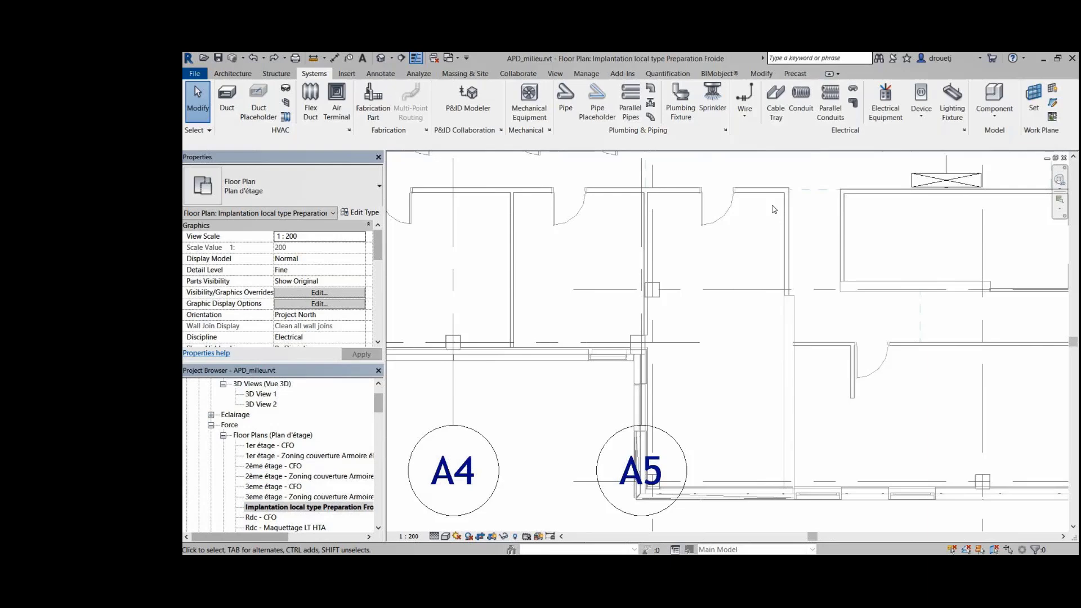
# Step: Place an Alim Elec Ext electrical fixture on the wall face beside the door of the room near grid A5
pyautogui.click(921, 115)
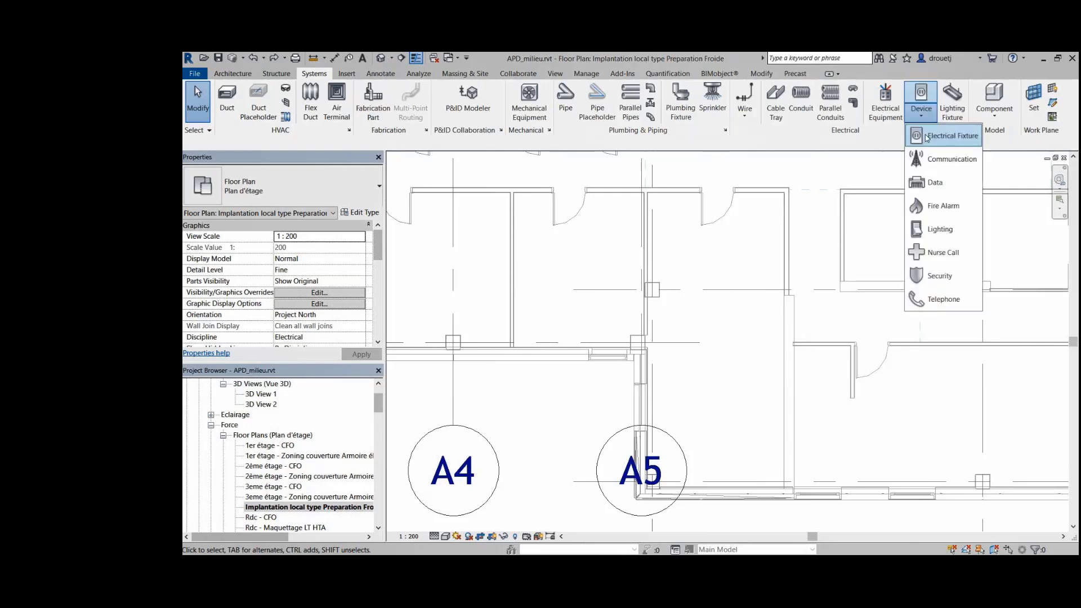
pyautogui.click(927, 138)
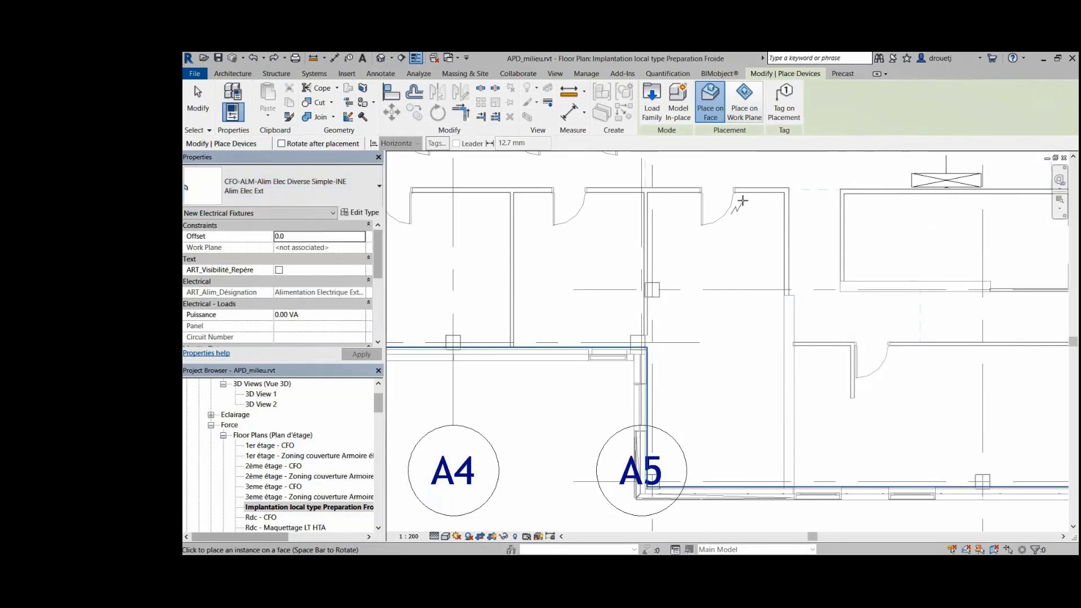
pyautogui.scroll(5, 743, 200)
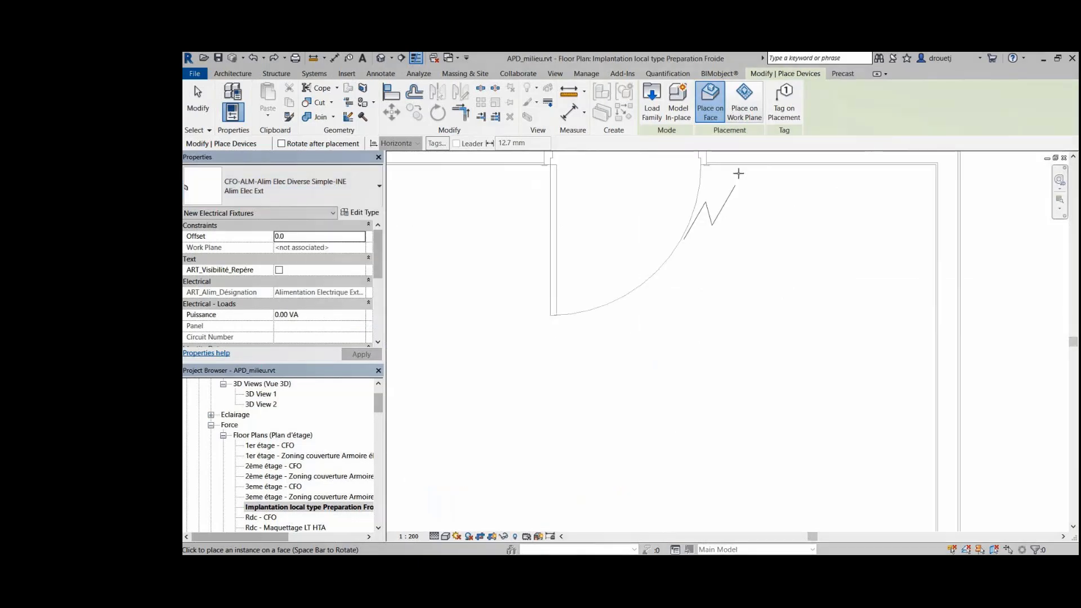
pyautogui.click(739, 174)
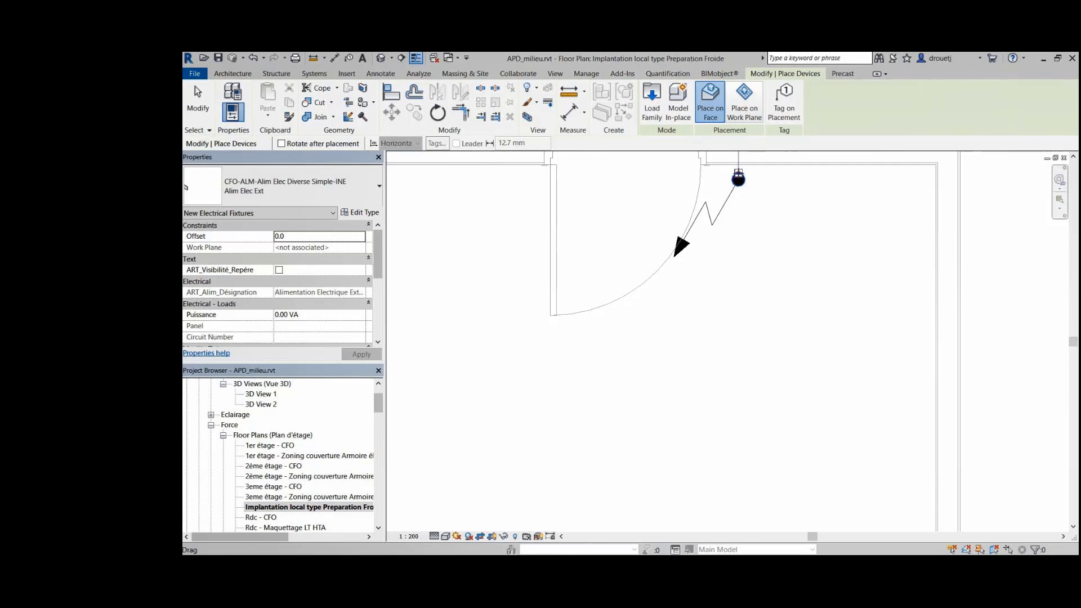
pyautogui.scroll(-5, 722, 240)
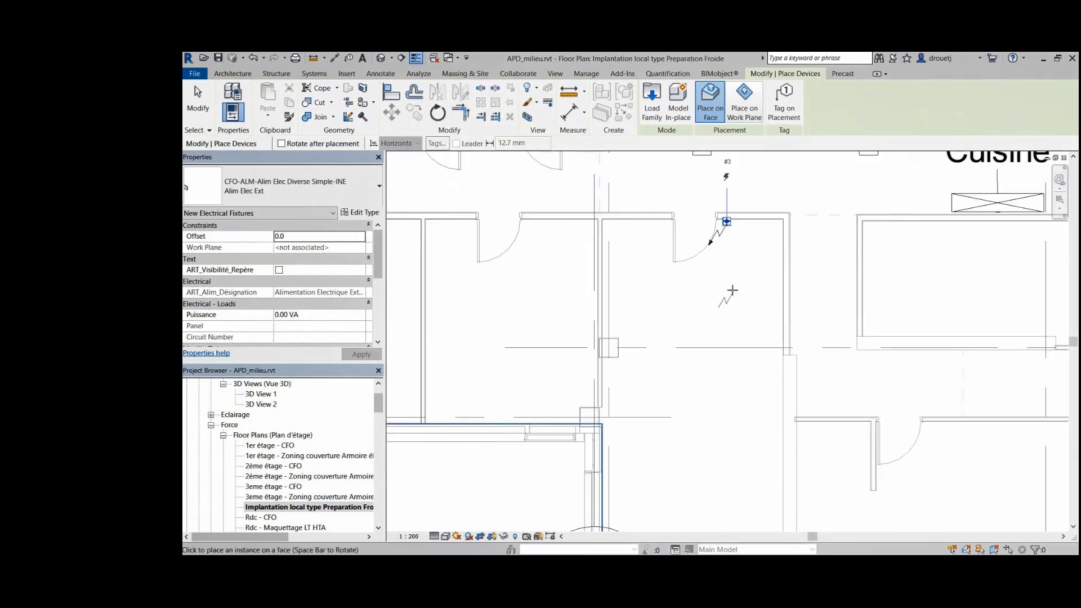
pyautogui.scroll(-2, 732, 290)
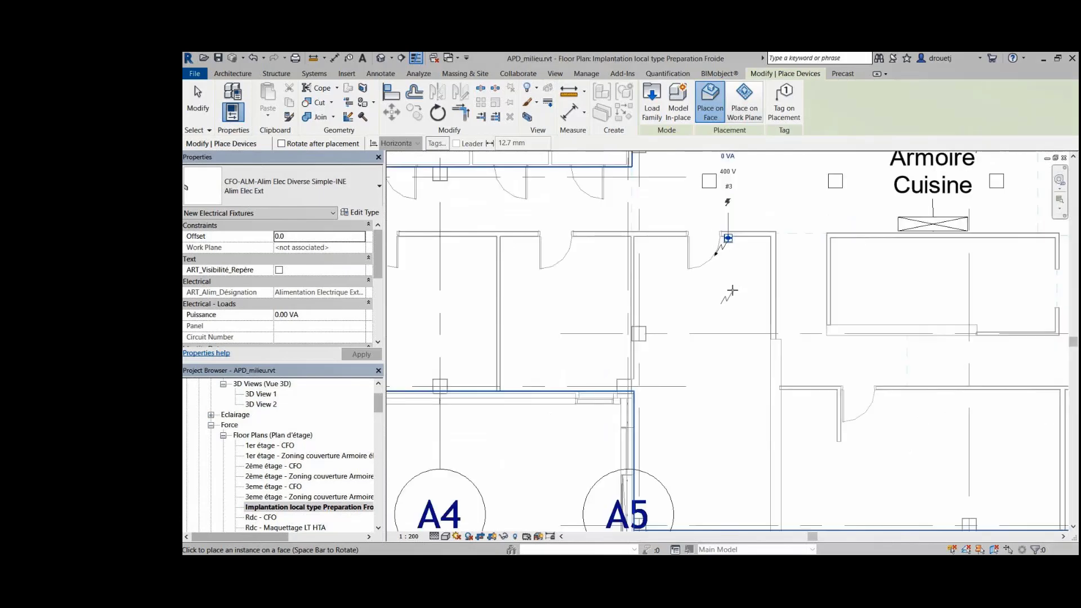
pyautogui.press('Escape')
# Step: Place a PC Etanche IP44 Cuisine 2x16A+T socket on the same wall, next to the Alim Elec Ext fixture
pyautogui.click(724, 250)
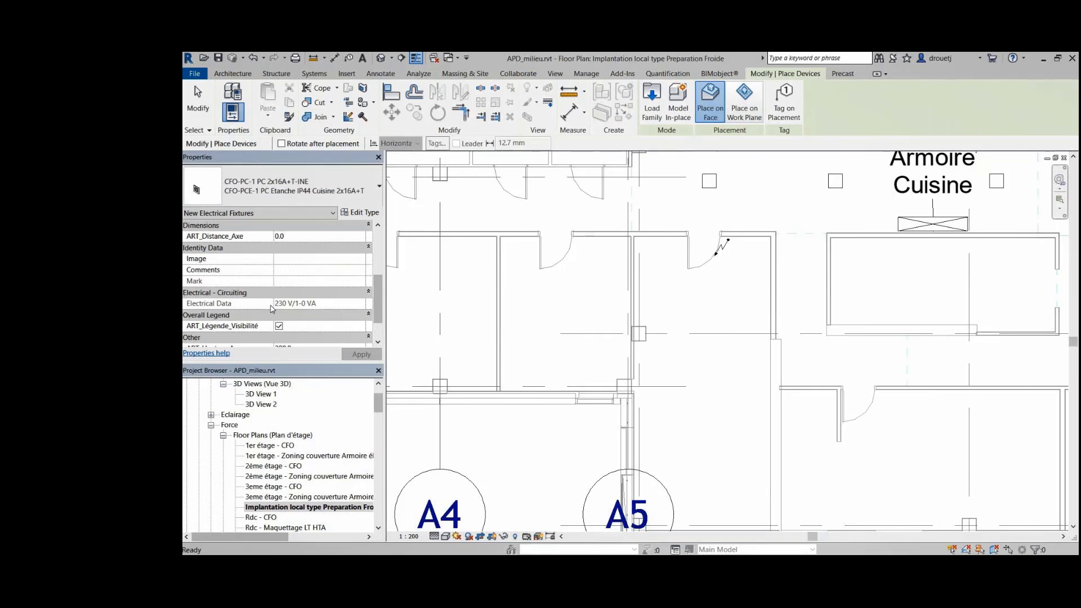
pyautogui.scroll(5, 735, 242)
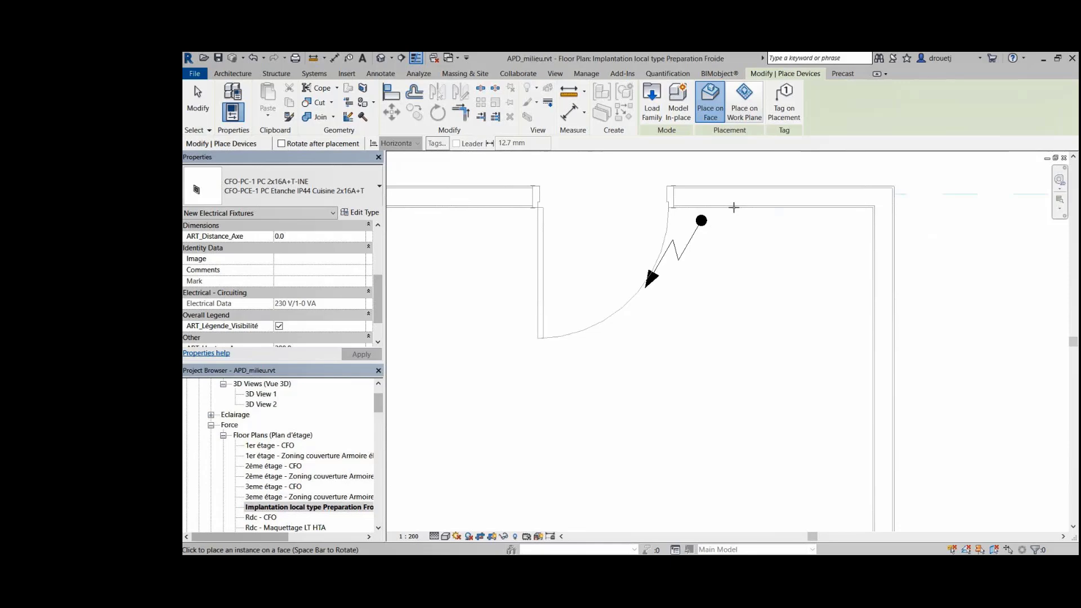
pyautogui.scroll(2, 733, 209)
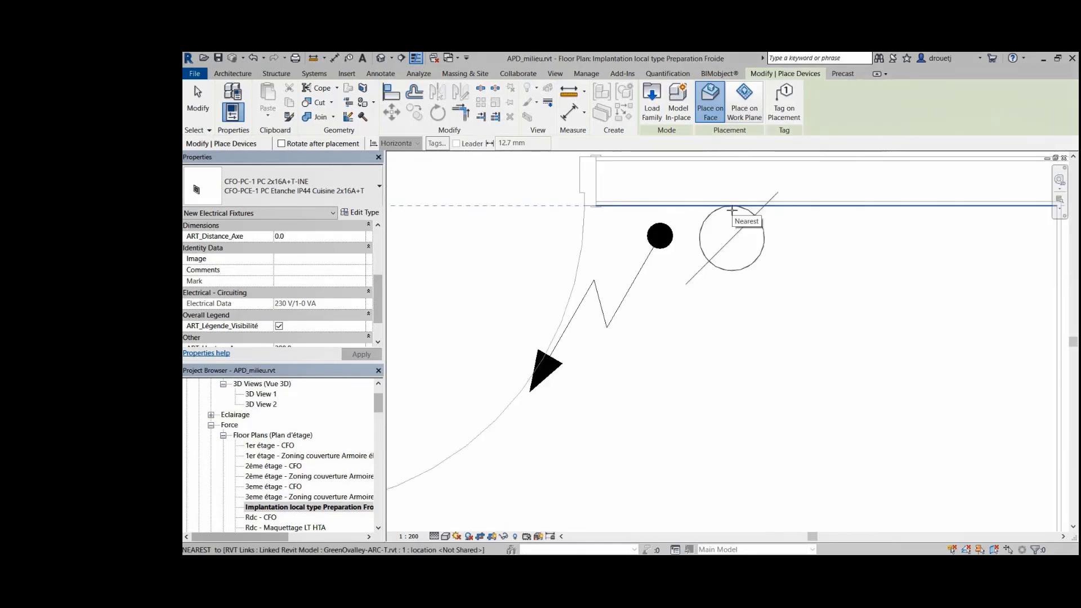
pyautogui.click(732, 210)
pyautogui.scroll(-2, 659, 323)
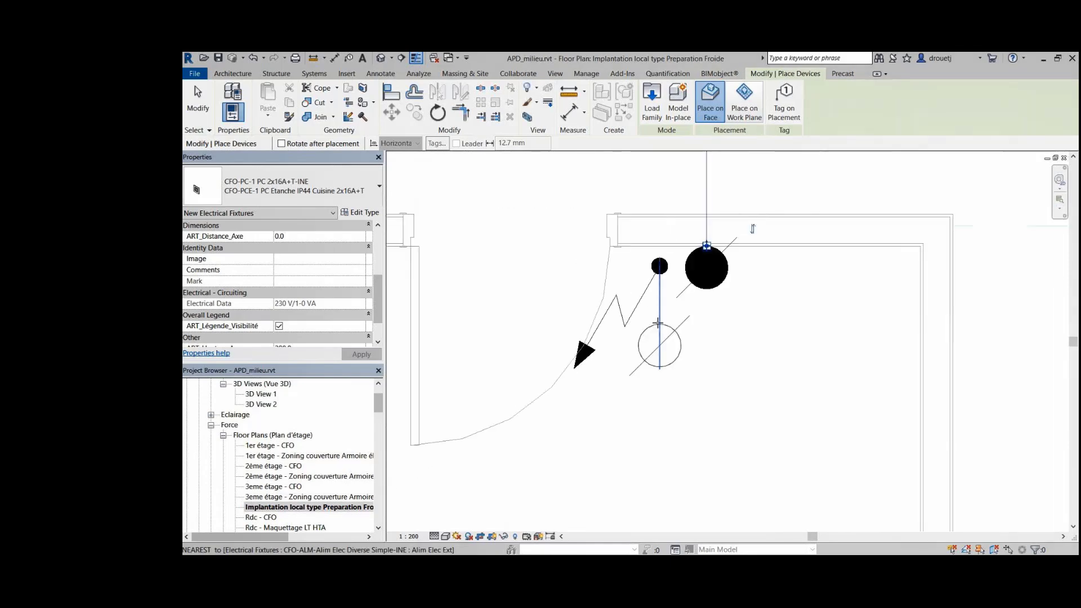
pyautogui.press('Escape')
pyautogui.press('Escape')
pyautogui.scroll(-5, 721, 236)
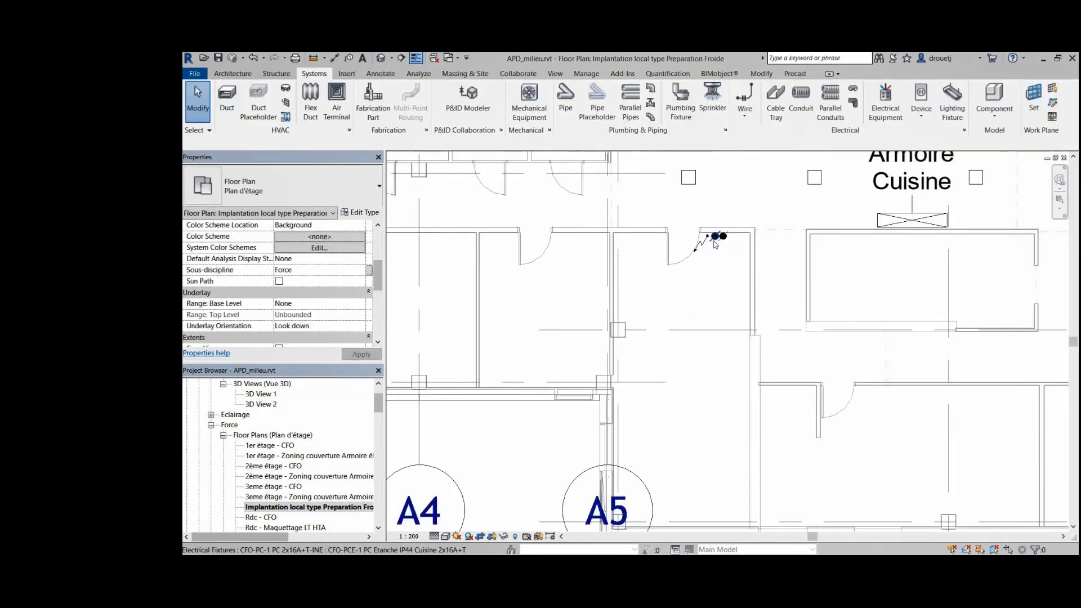
# Step: Examine the instance properties of the IP44 socket placed beside the power supply
pyautogui.click(714, 241)
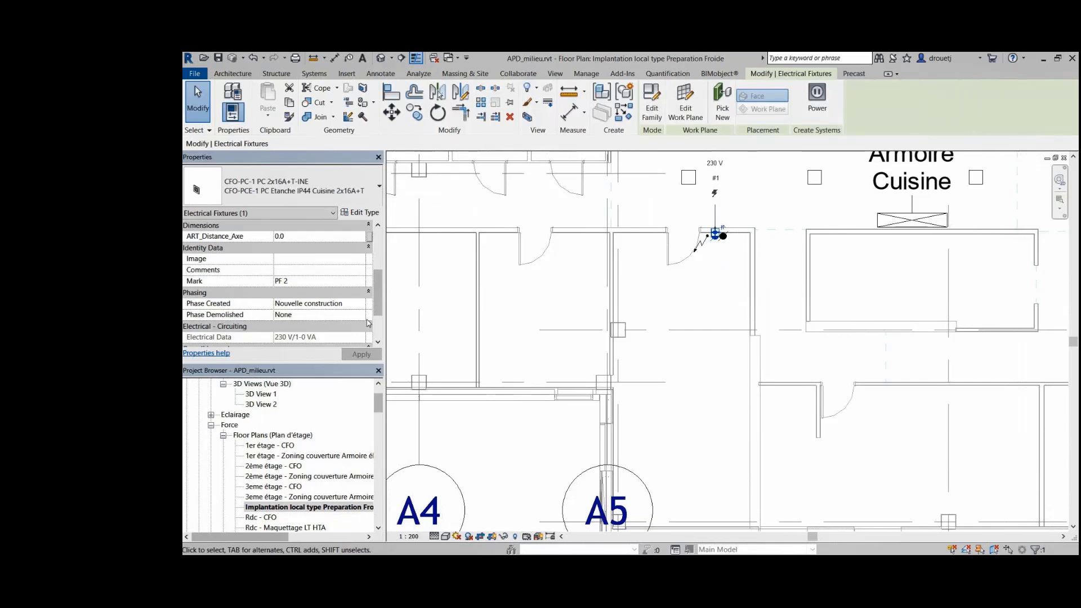
pyautogui.scroll(-3, 369, 324)
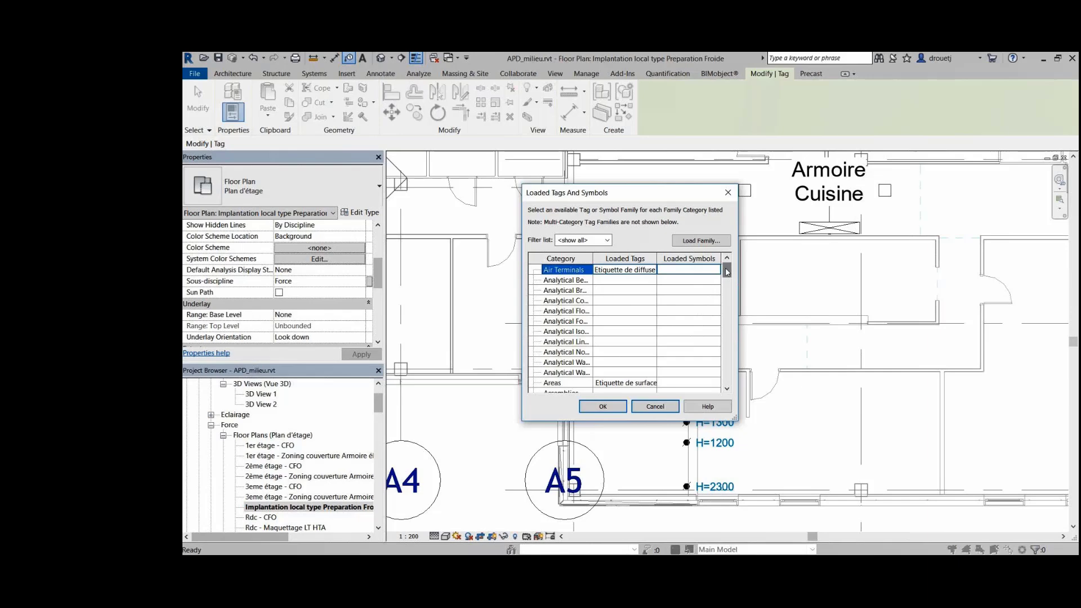
# Step: Choose the loaded tag for the Electrical Fixtures category and add PF tags to the H=1500 and H=1200 fixtures on the room's east wall
pyautogui.moveTo(728, 273); pyautogui.dragTo(727, 307)
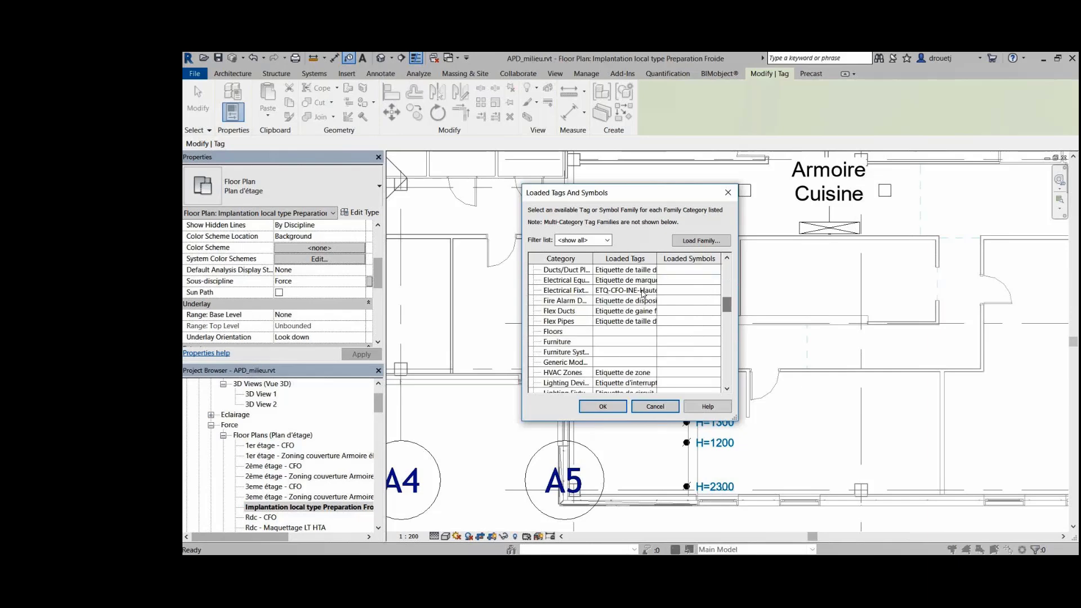
pyautogui.click(652, 291)
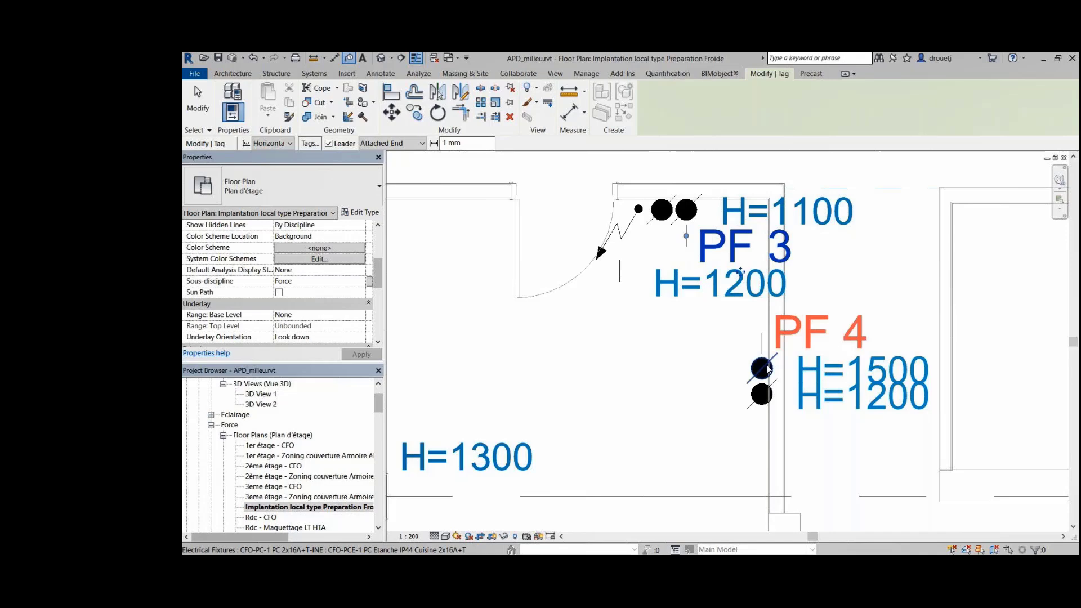
pyautogui.click(762, 394)
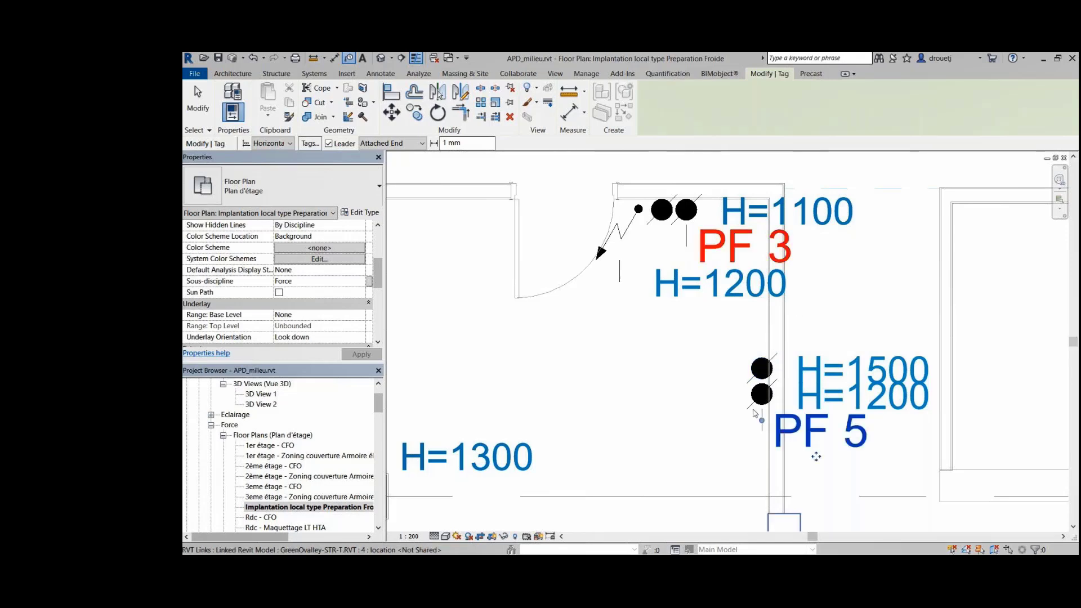
pyautogui.click(761, 369)
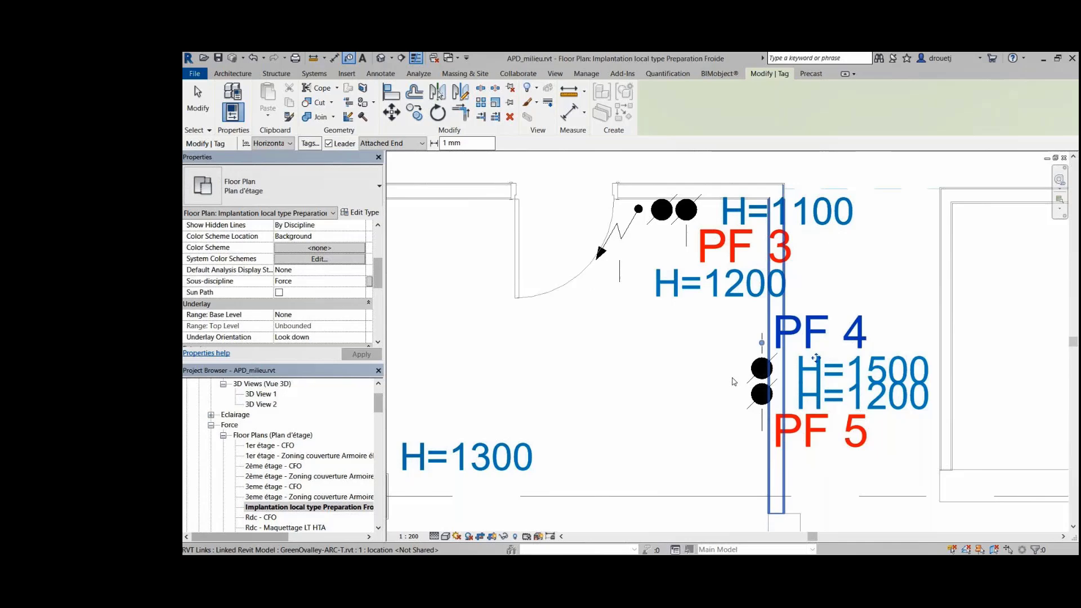
pyautogui.scroll(-5, 734, 382)
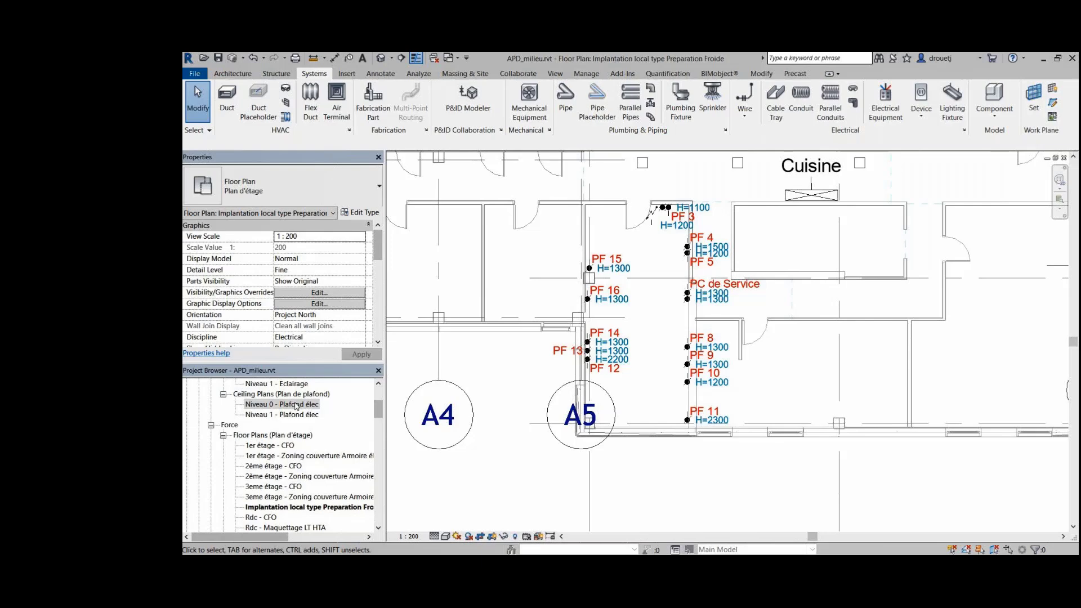
# Step: Place recessed rectangular CFO-LUM-Type A luminaires on the room's ceiling grid in the Niveau 0 - Plafond élec ceiling plan
pyautogui.doubleClick(297, 405)
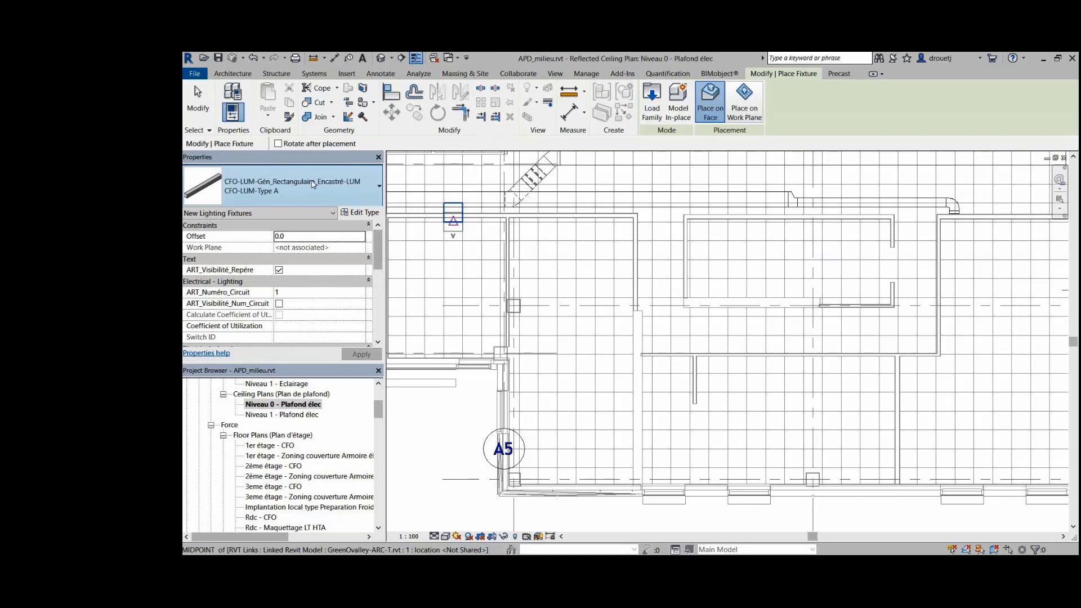
pyautogui.click(528, 248)
pyautogui.scroll(4, 528, 249)
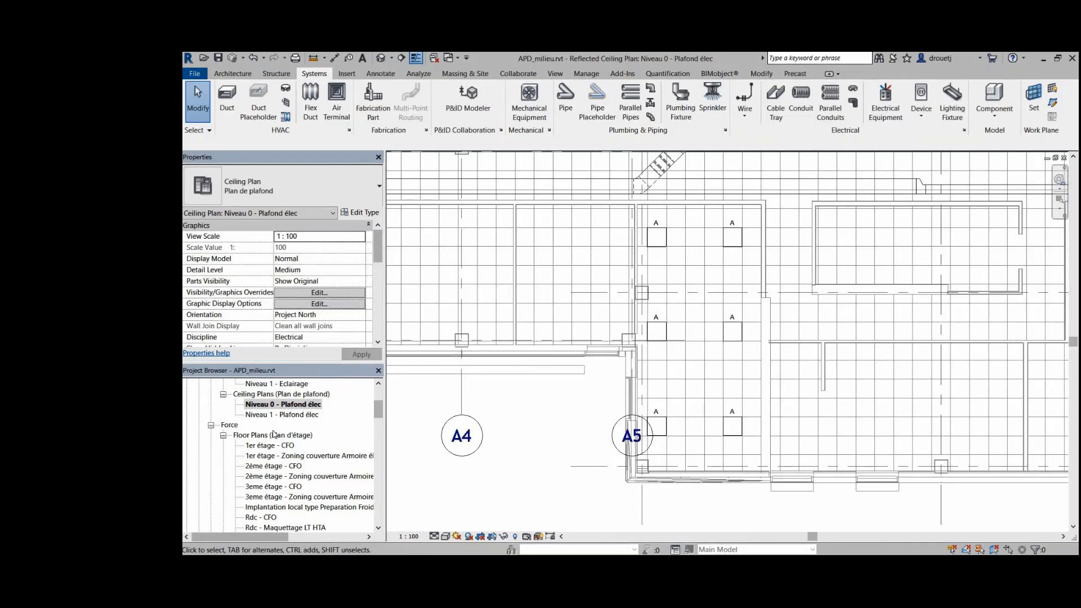
# Step: Place a Boite de dérivation a Plat 80x80x40 LUM with a 2300 offset near the door in the Preparation Froide floor plan
pyautogui.doubleClick(293, 507)
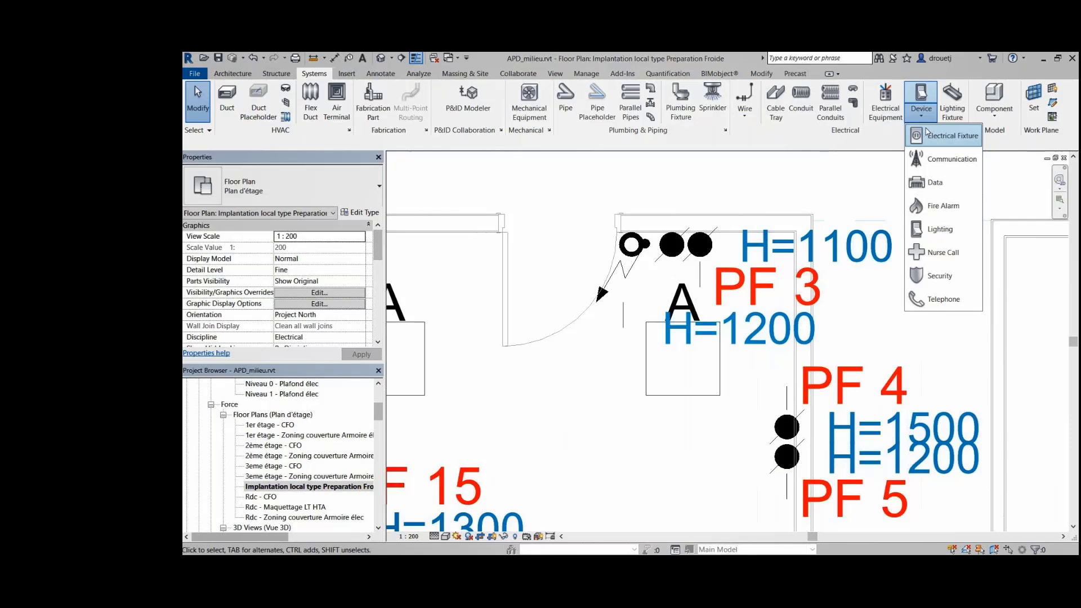
pyautogui.click(927, 134)
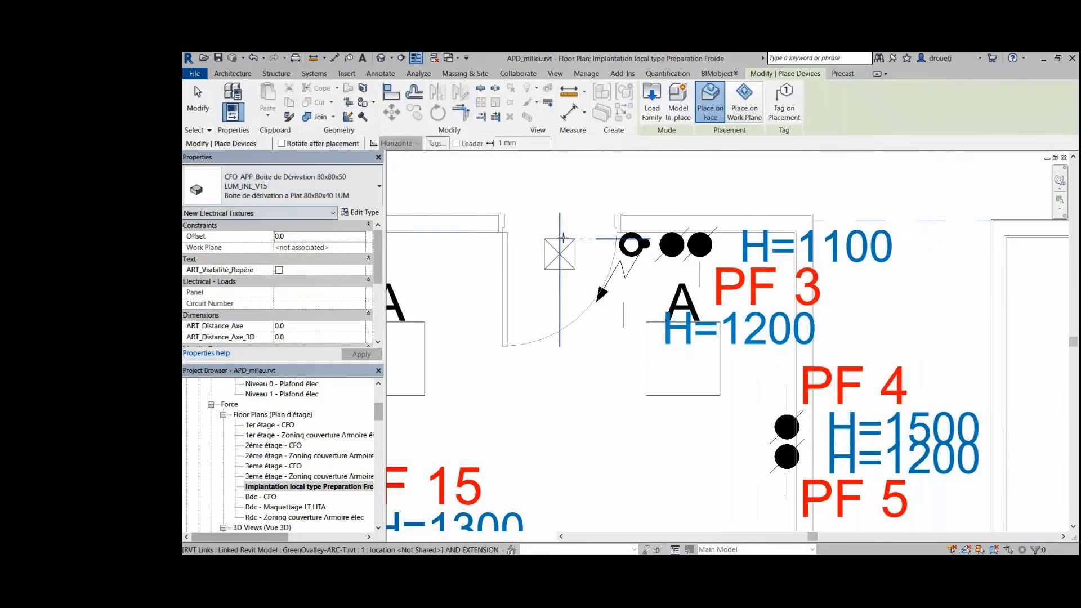
pyautogui.click(310, 237)
pyautogui.write('2300')
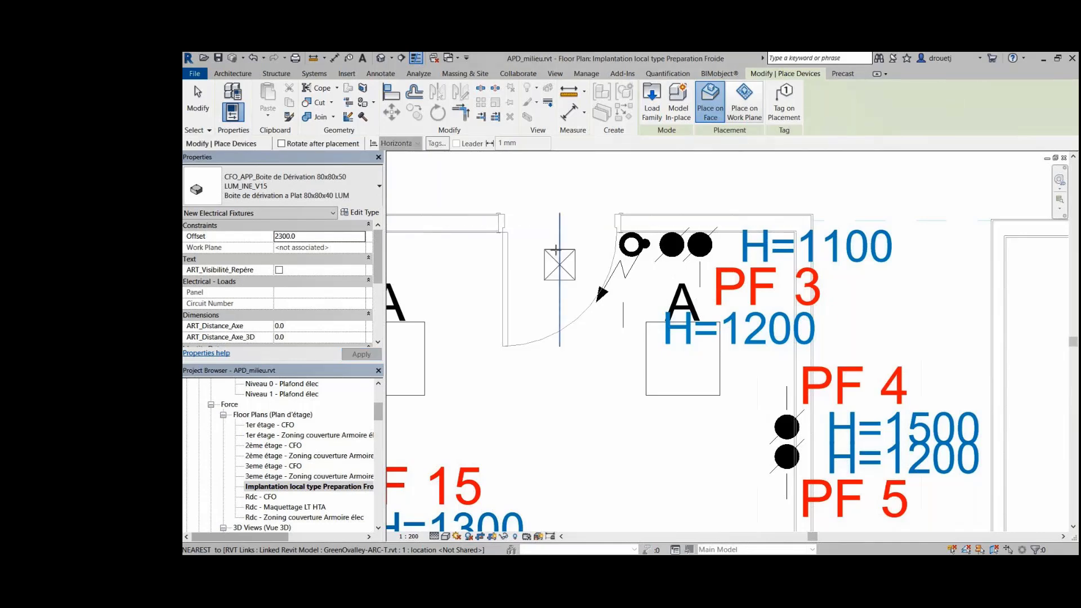
pyautogui.click(557, 251)
pyautogui.press('Escape')
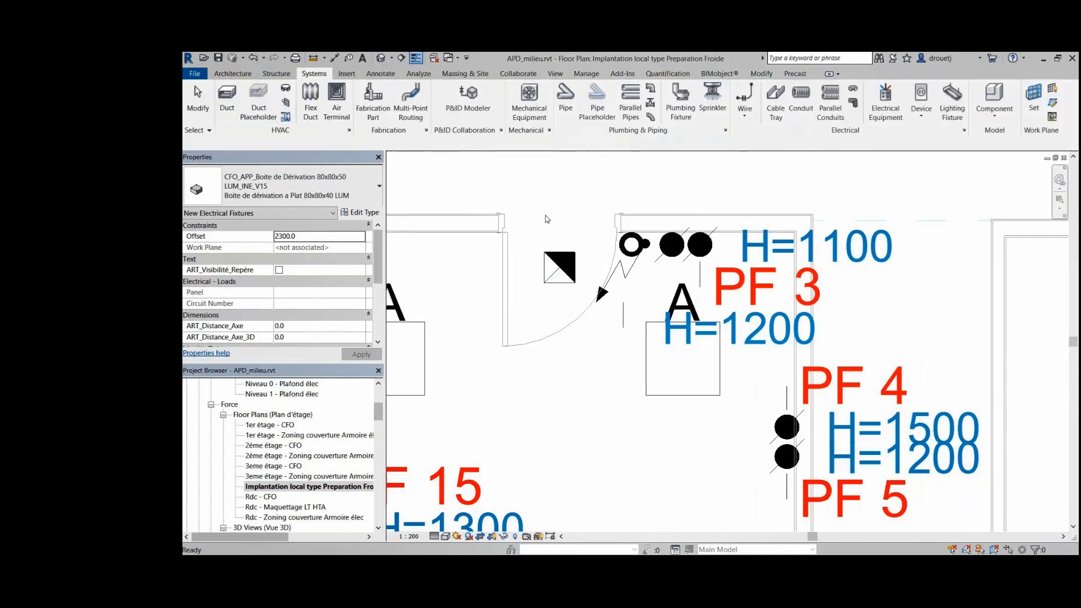
# Step: Create a power circuit from the room's six type A luminaires and the junction box near the door
pyautogui.scroll(-5, 548, 219)
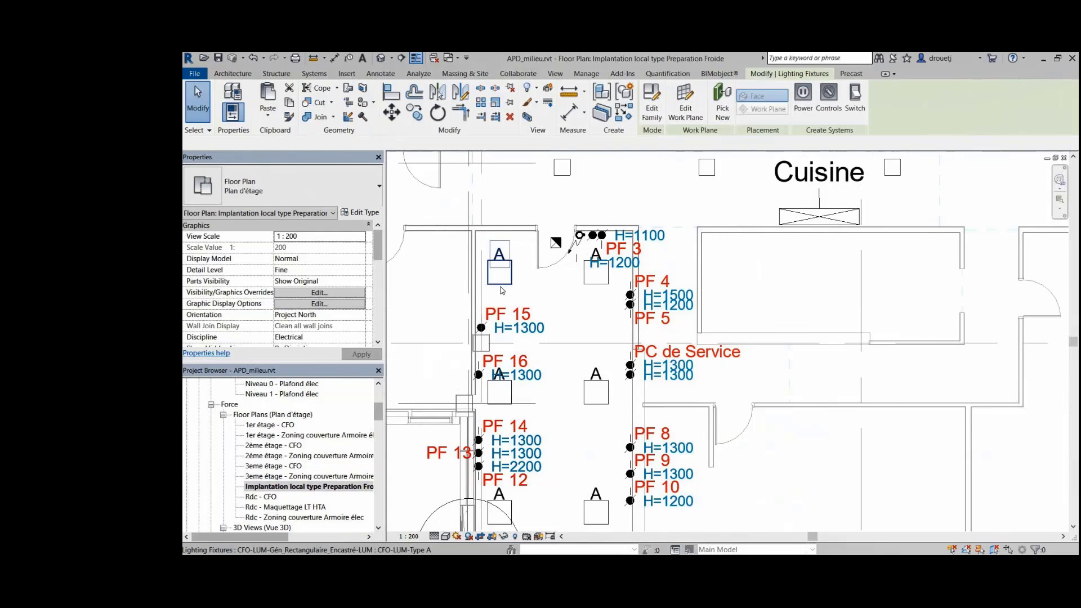
pyautogui.click(500, 287)
pyautogui.keyDown('ctrl'); pyautogui.click(596, 284); pyautogui.keyUp('ctrl')
pyautogui.keyDown('ctrl'); pyautogui.click(500, 394); pyautogui.keyUp('ctrl')
pyautogui.keyDown('ctrl'); pyautogui.click(596, 394); pyautogui.keyUp('ctrl')
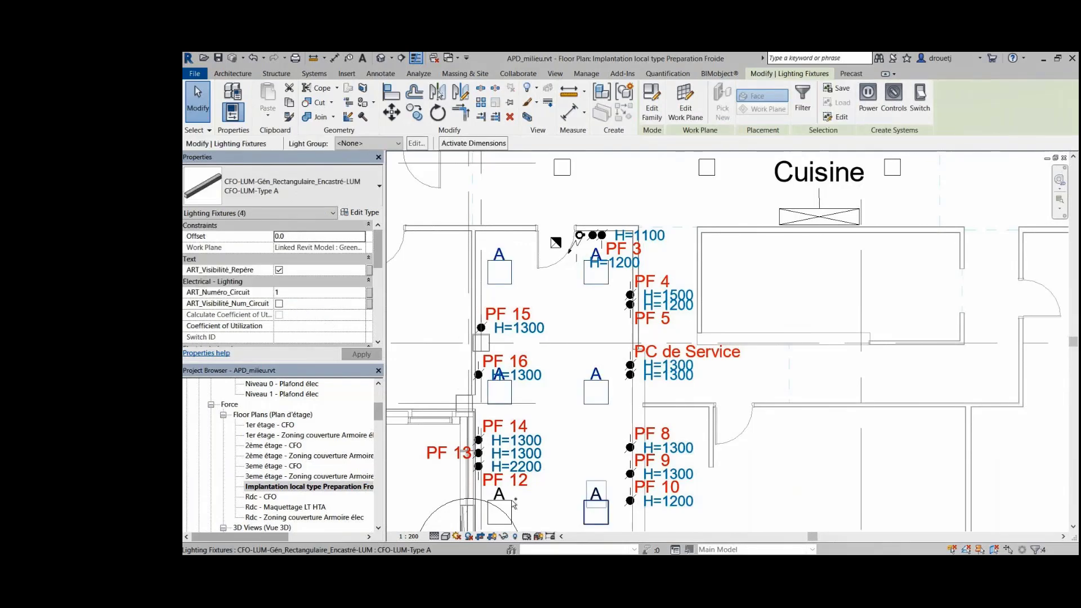
pyautogui.keyDown('ctrl'); pyautogui.click(557, 245); pyautogui.keyUp('ctrl')
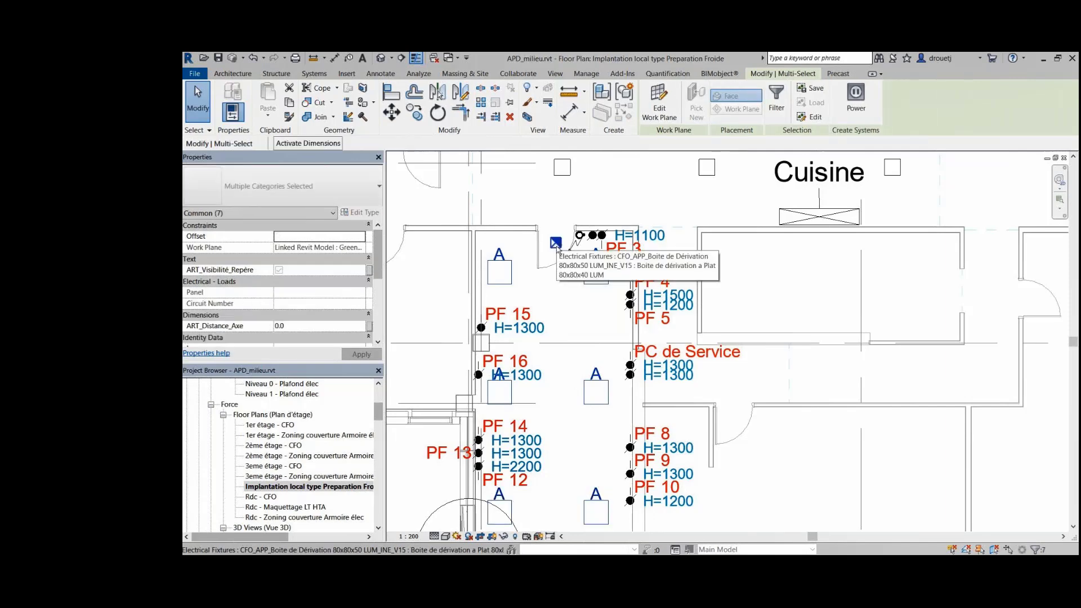
pyautogui.scroll(3, 558, 248)
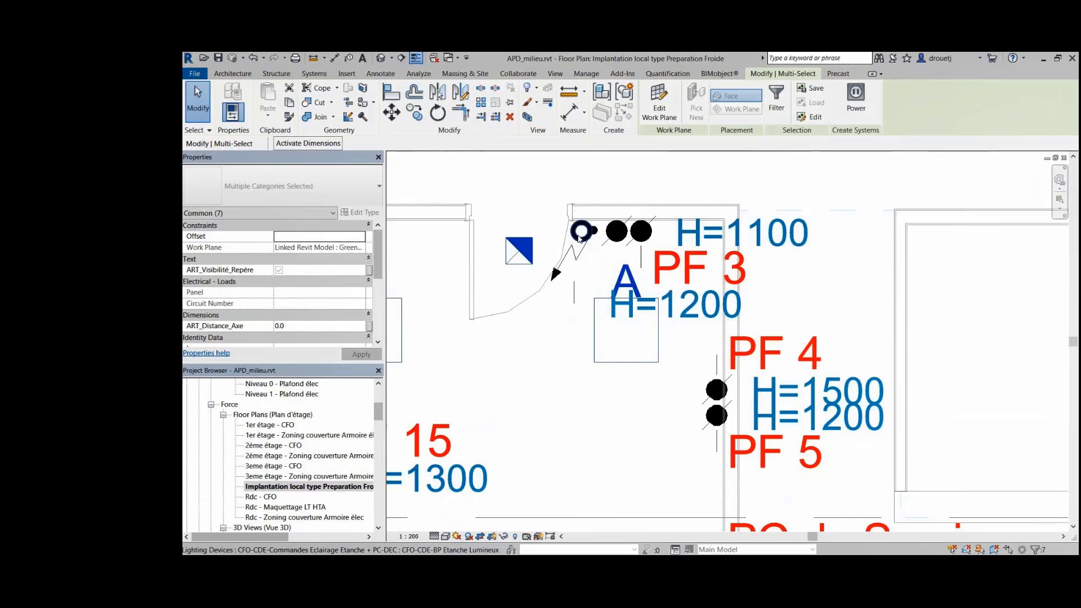
pyautogui.click(856, 97)
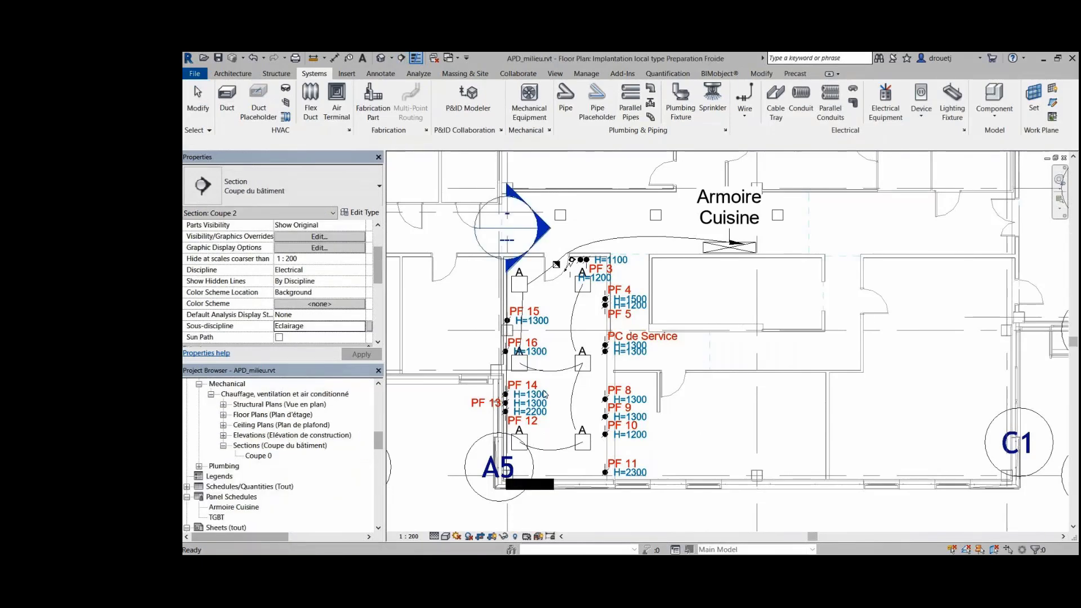
# Step: Draw a building section across the room's south end beside grid A5, looking north along the room
pyautogui.click(402, 58)
pyautogui.scroll(3, 511, 479)
pyautogui.click(520, 472)
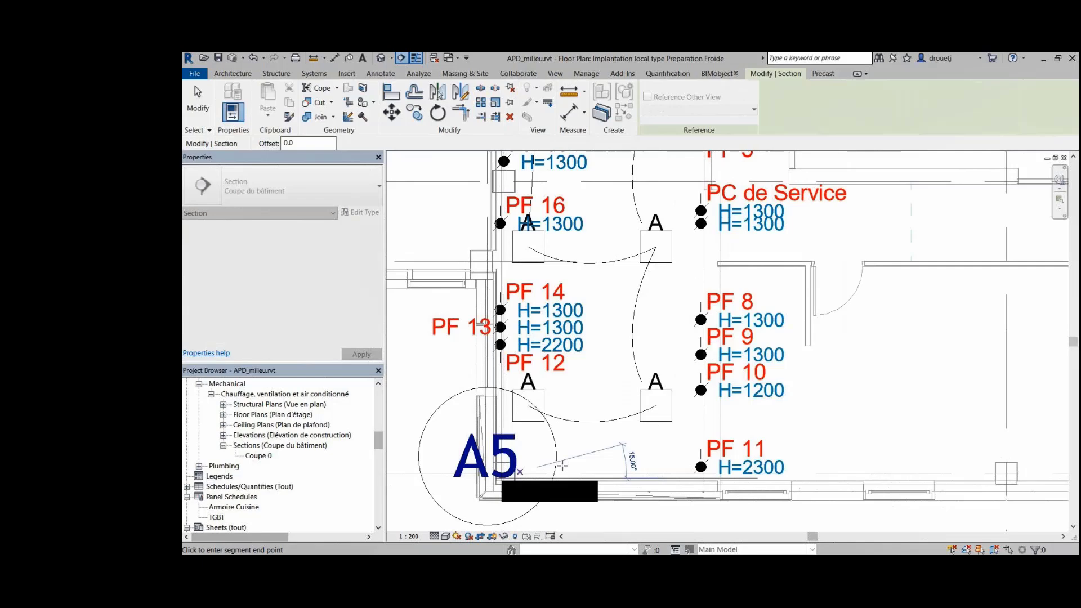
pyautogui.click(562, 466)
pyautogui.press('Escape')
pyautogui.scroll(-2, 584, 422)
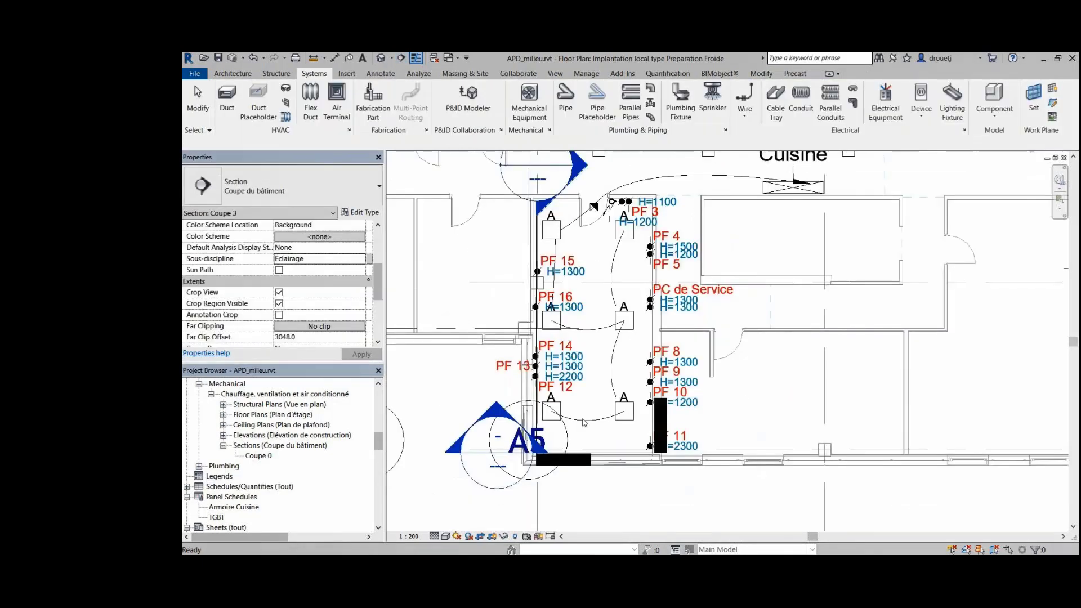
# Step: Create a perspective camera view from the room's northwest corner aimed at its southeast corner, with the eye at 1750
pyautogui.click(391, 58)
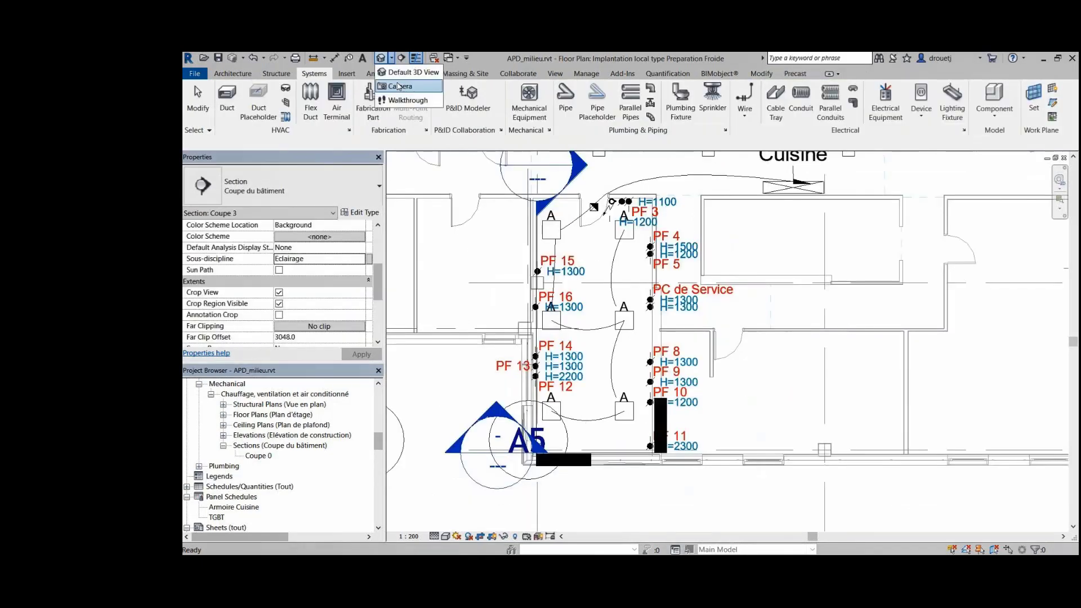
pyautogui.click(399, 87)
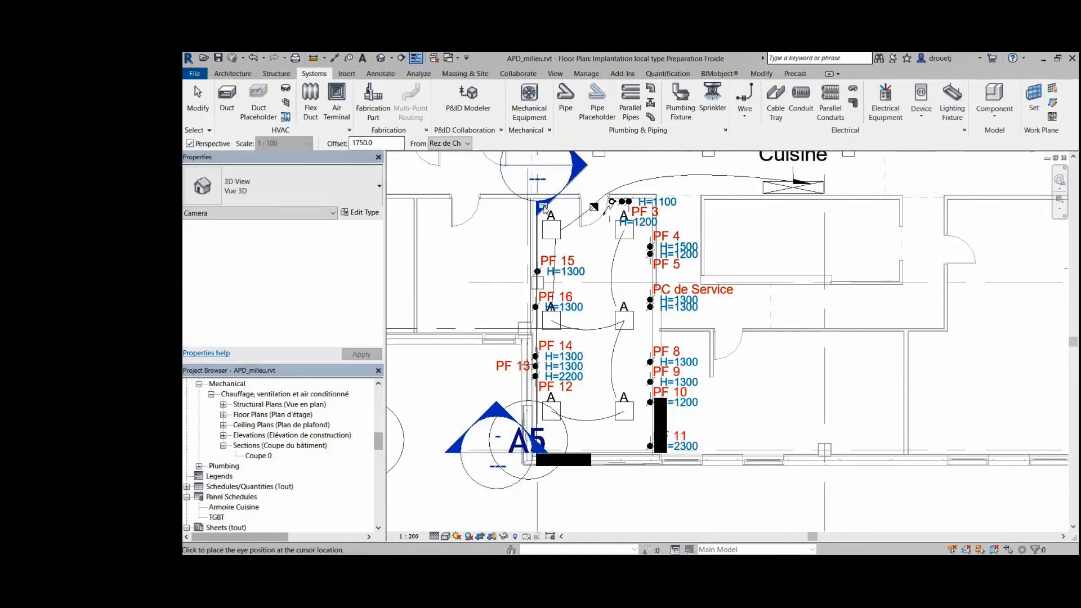
pyautogui.click(544, 206)
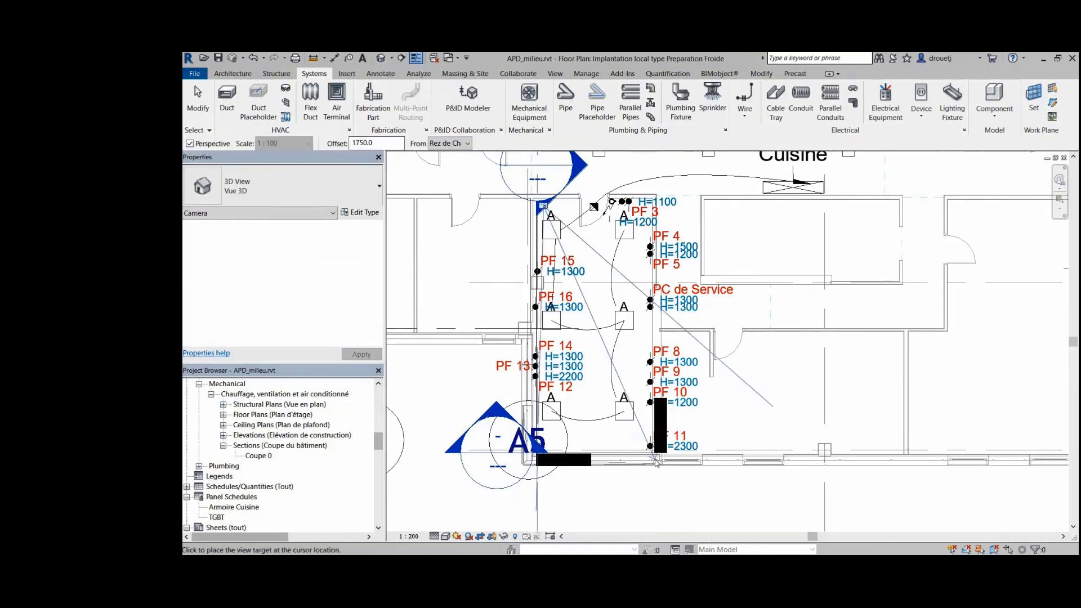
pyautogui.click(656, 462)
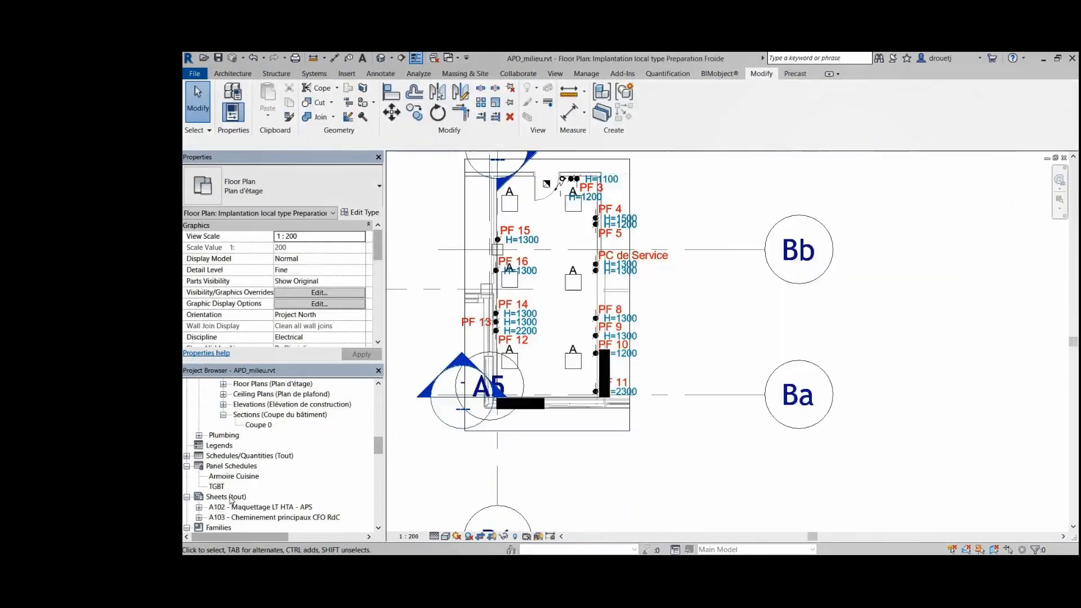
# Step: Create a sheet with the Métrique A2 titleblock and place the Implantation local type Preparation Froide floor plan on its left side
pyautogui.rightClick(231, 498)
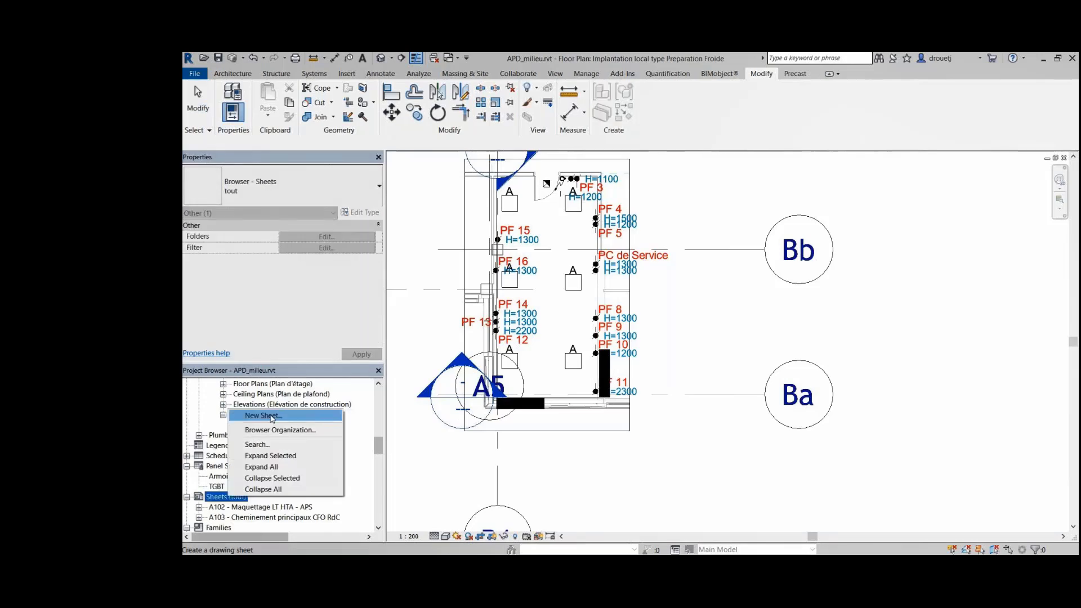
pyautogui.click(272, 416)
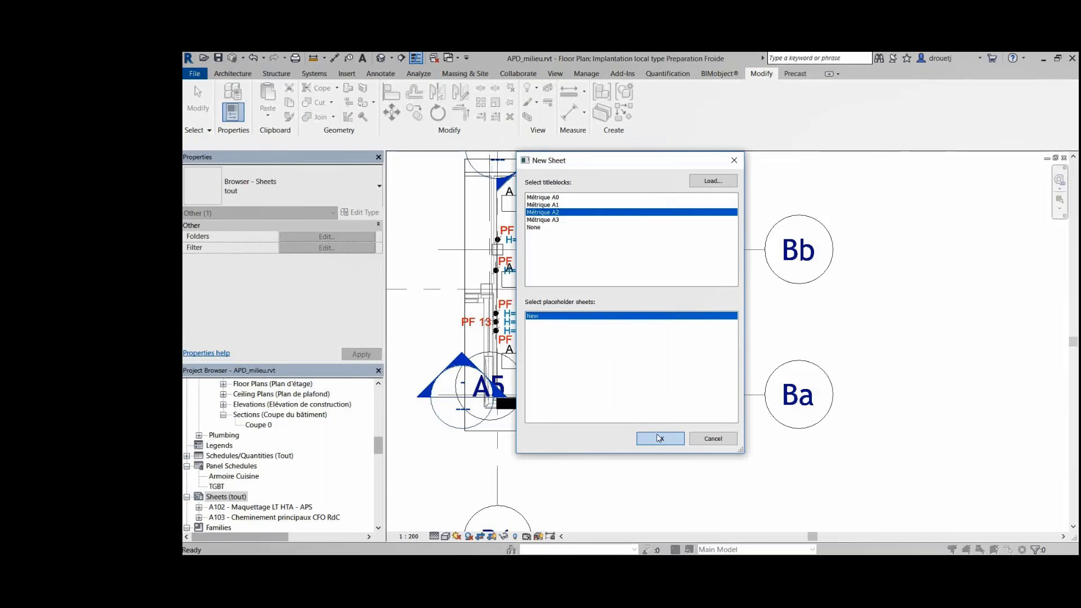
pyautogui.click(660, 438)
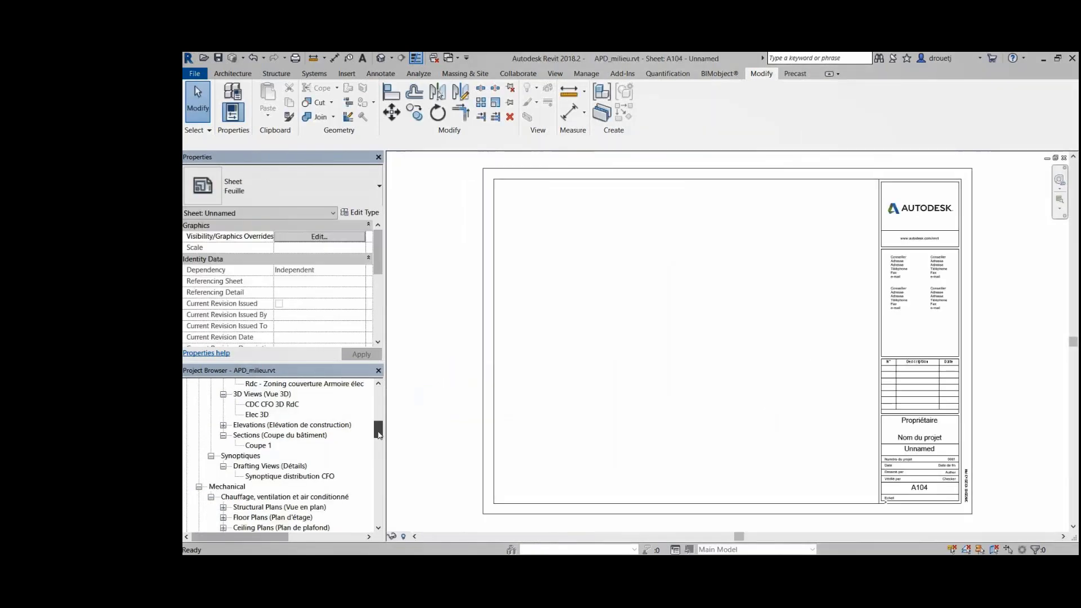
pyautogui.moveTo(379, 435); pyautogui.dragTo(379, 429)
pyautogui.moveTo(309, 404); pyautogui.dragTo(513, 373)
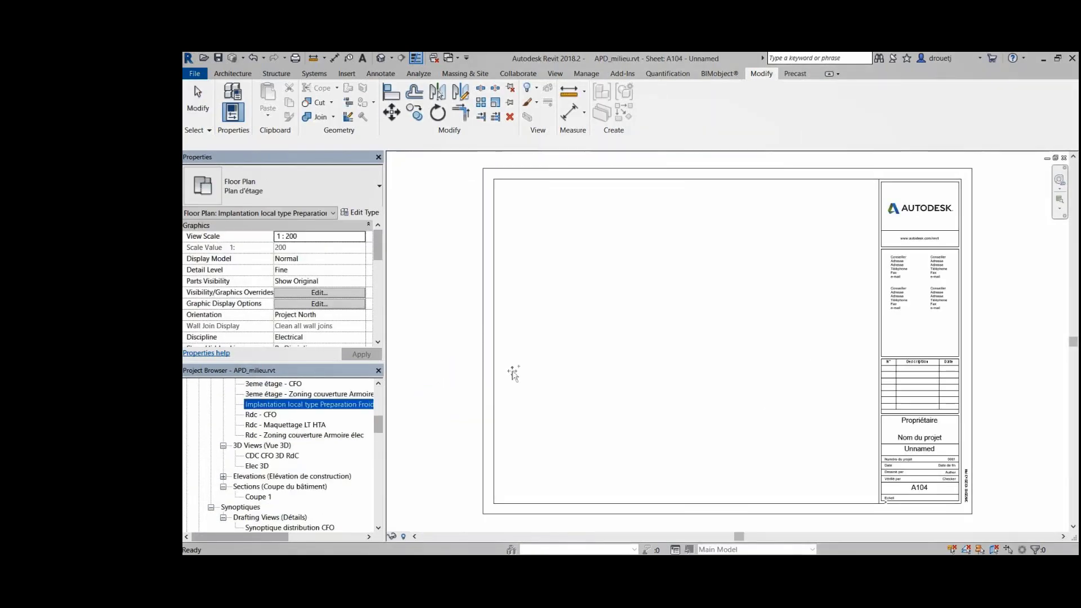
pyautogui.click(593, 299)
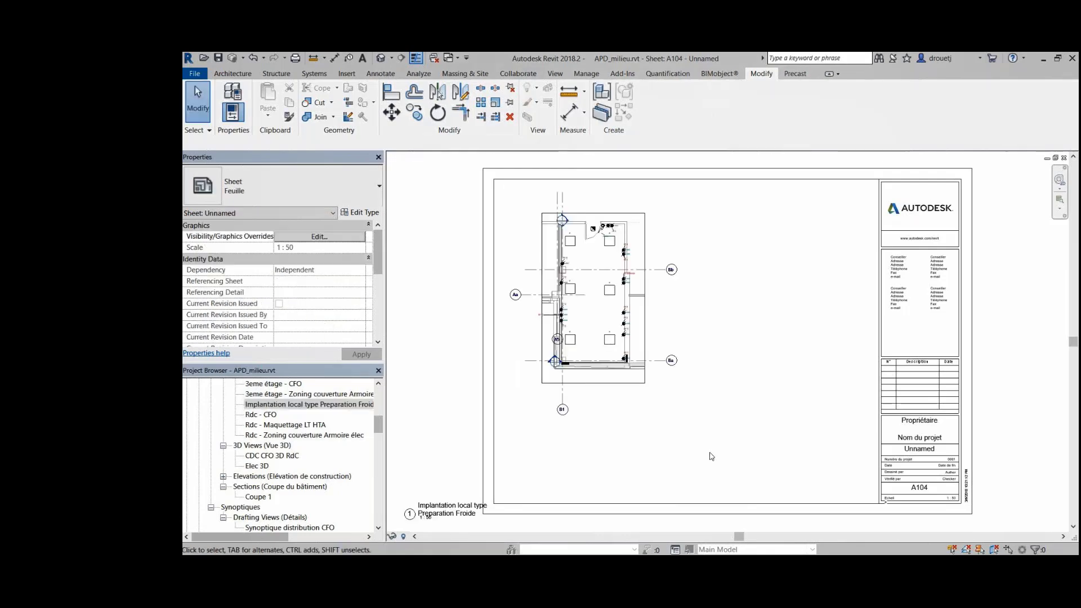
# Step: Place sections Coupe 2 and Coupe 3 on the right of the sheet and the 3D View 3 camera view below the plan
pyautogui.scroll(5, 264, 470)
pyautogui.click(257, 467)
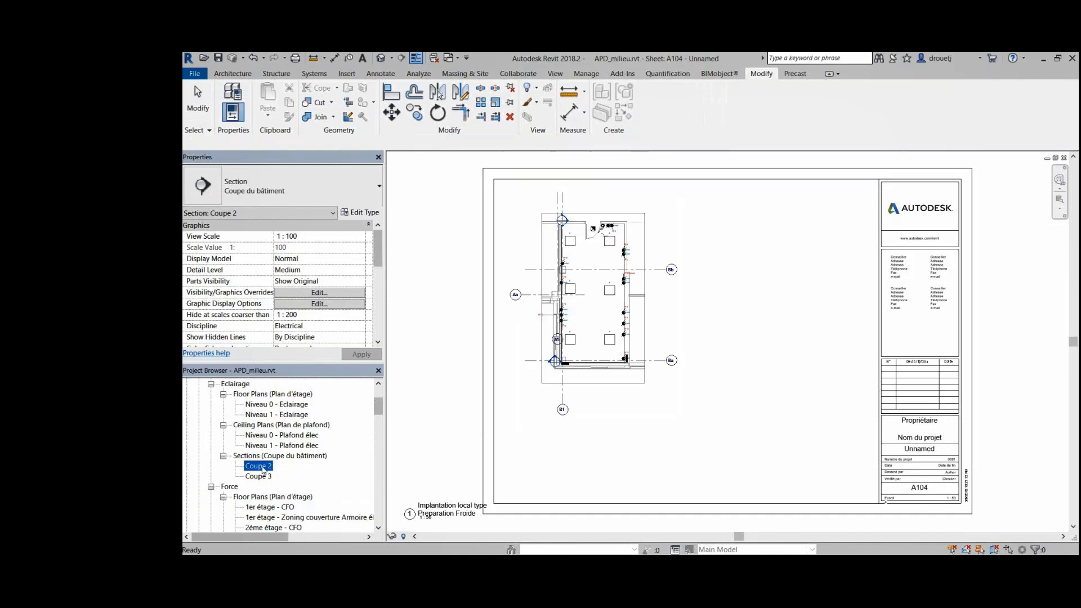
pyautogui.moveTo(263, 470); pyautogui.dragTo(784, 264)
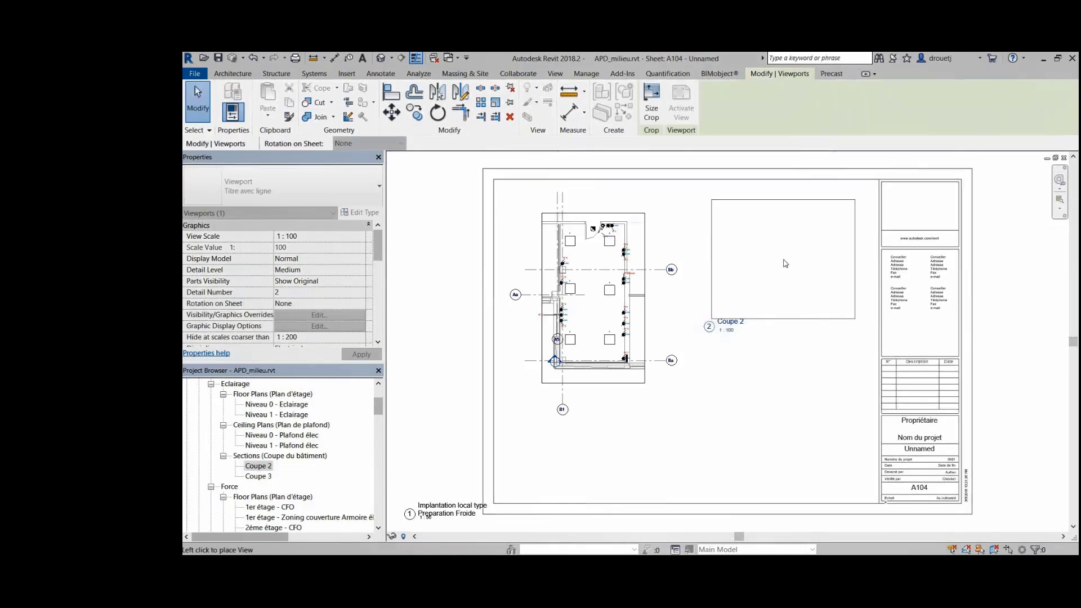
pyautogui.click(785, 264)
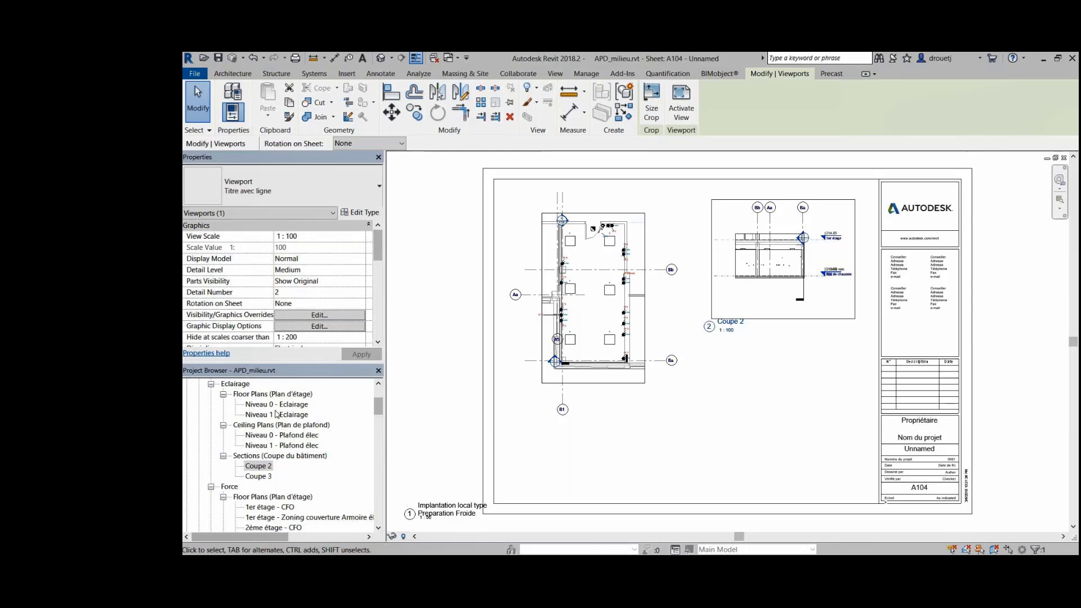
pyautogui.click(259, 476)
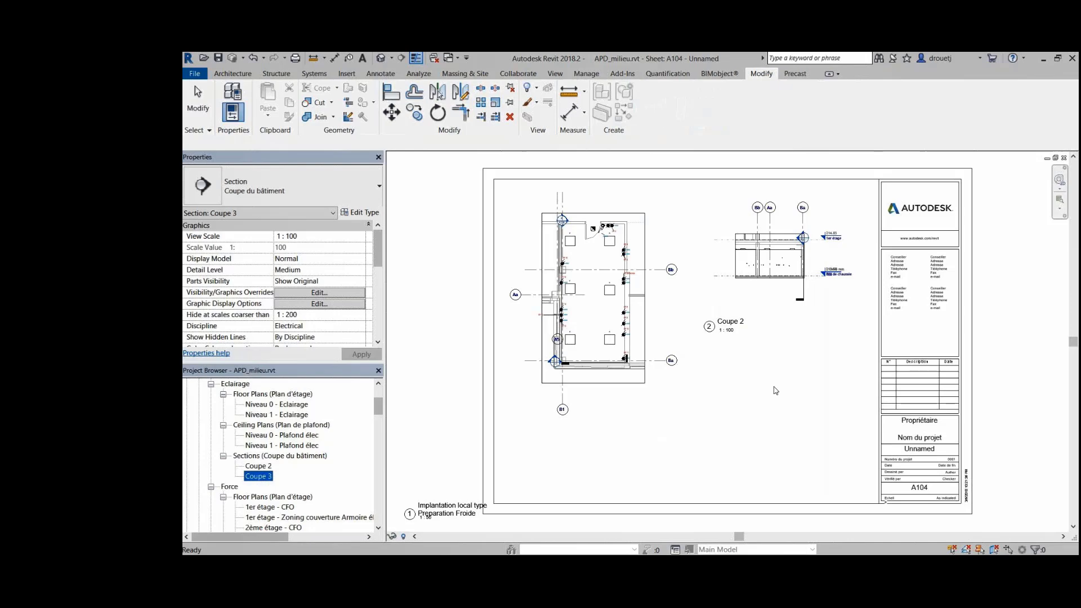
pyautogui.moveTo(774, 387); pyautogui.dragTo(763, 381)
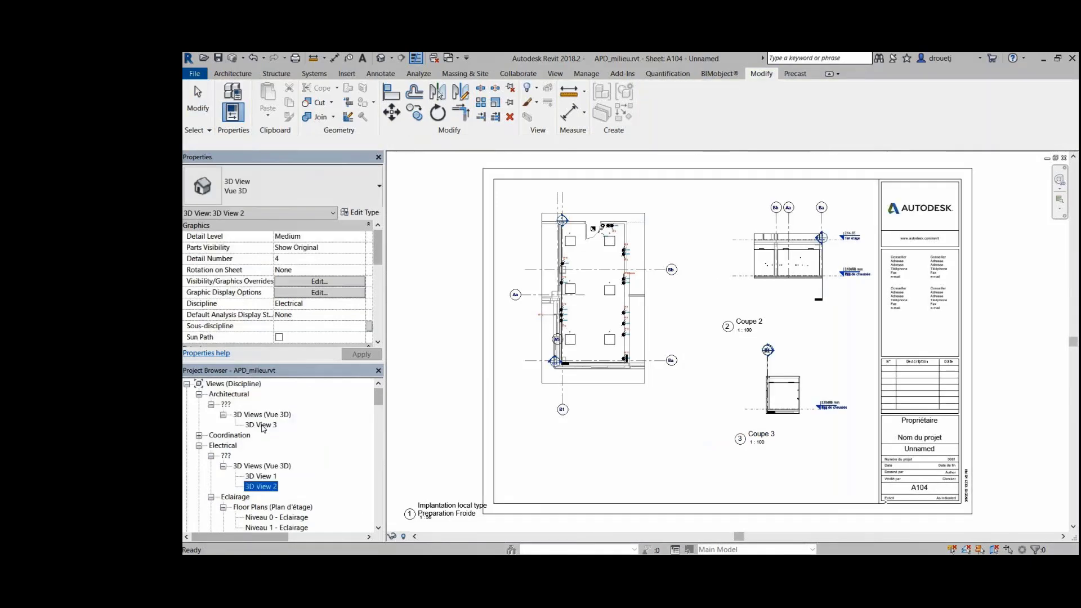
pyautogui.moveTo(263, 428); pyautogui.dragTo(653, 450)
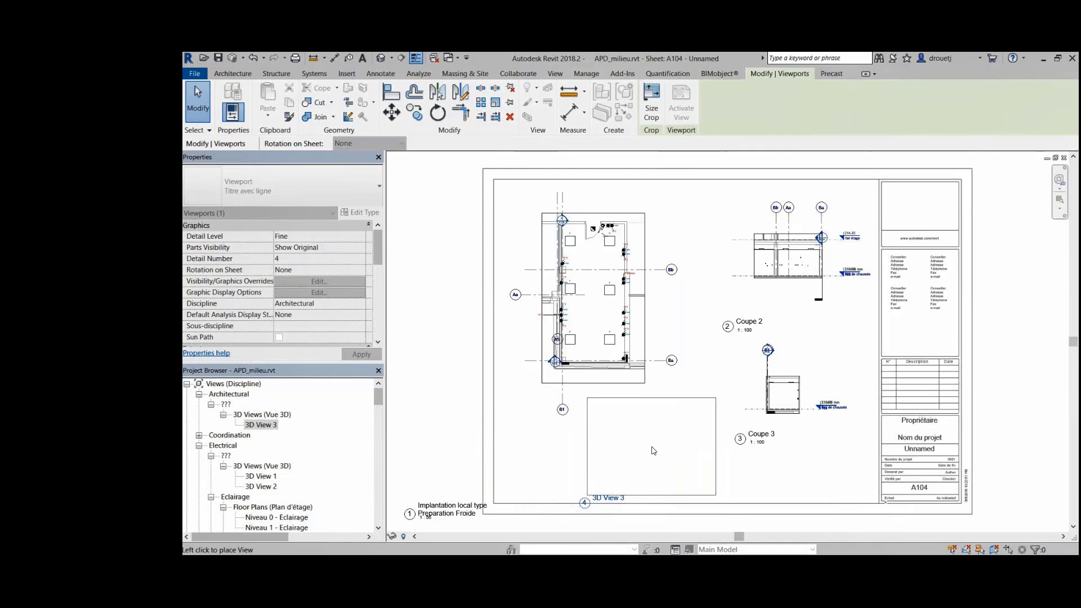
pyautogui.click(654, 451)
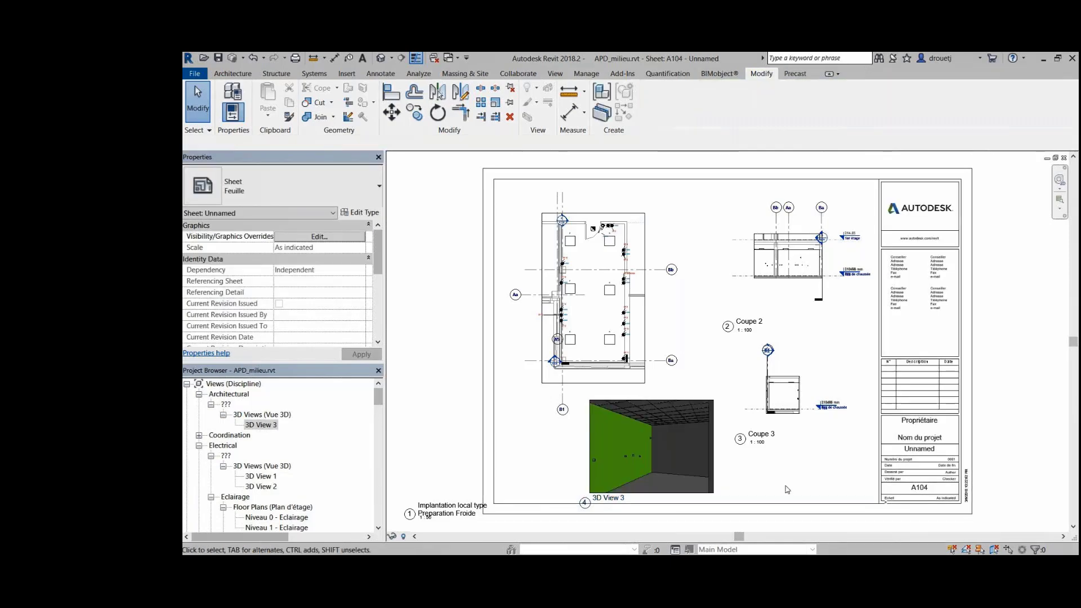
# Step: Create another sheet and place the Synoptique Distribution CFO APD drafting view near its centre
pyautogui.rightClick(225, 467)
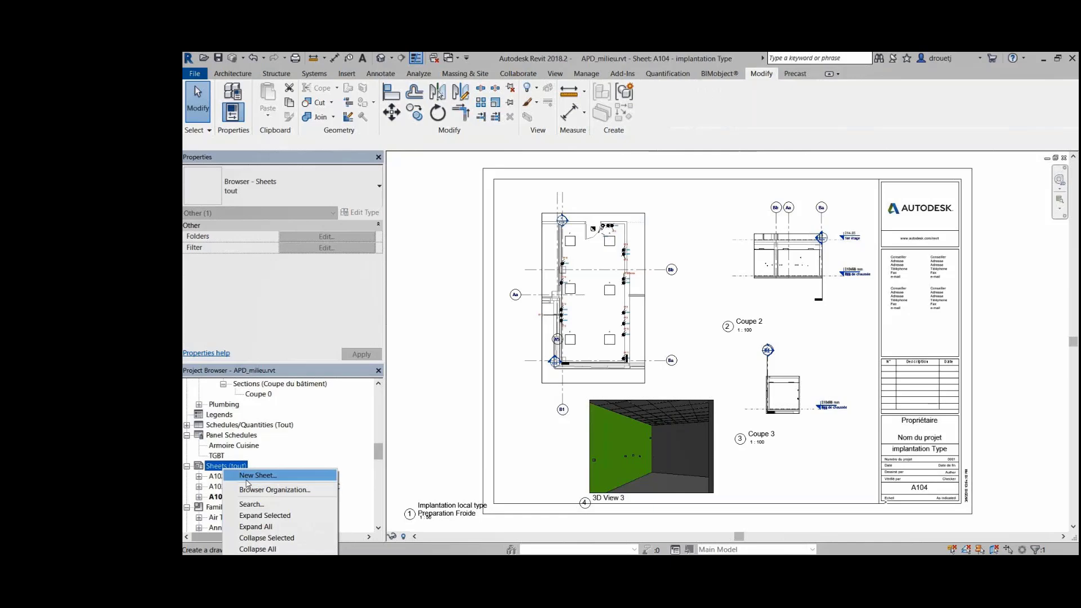
pyautogui.click(247, 480)
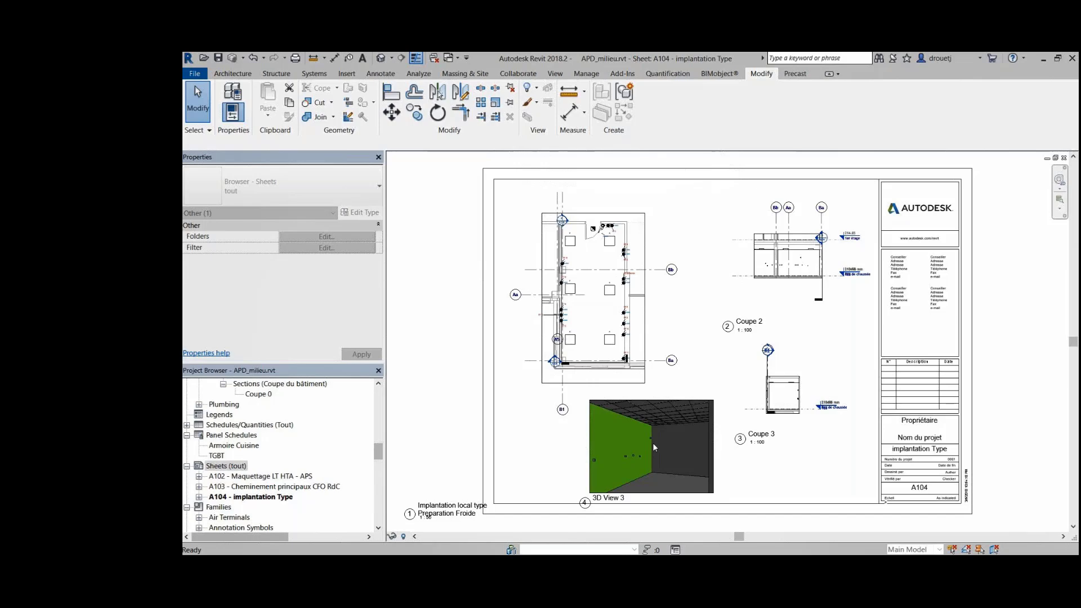
pyautogui.click(315, 404)
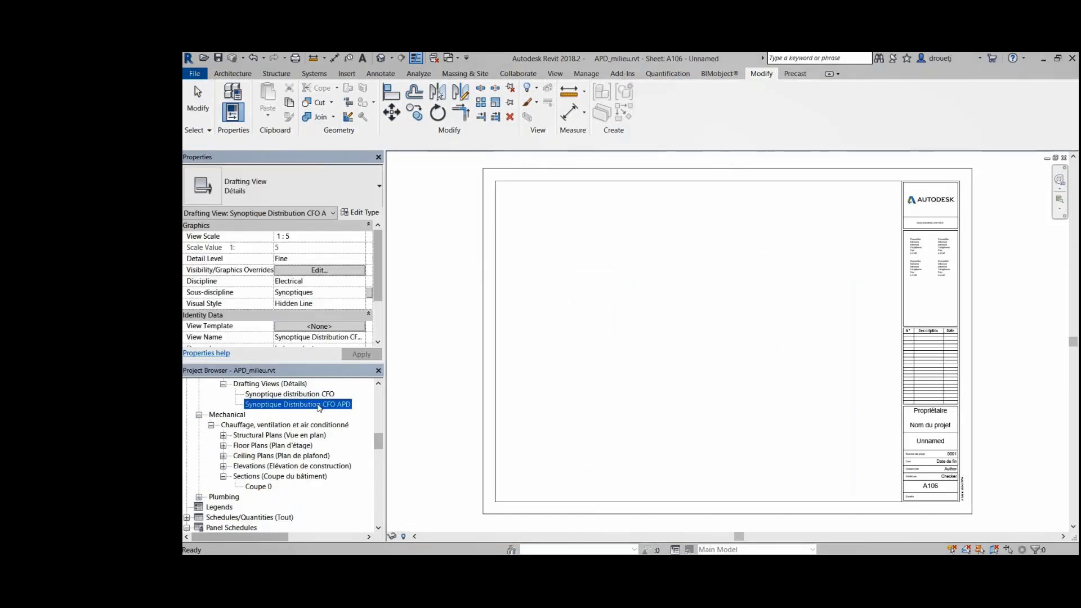
pyautogui.moveTo(315, 404); pyautogui.dragTo(704, 304)
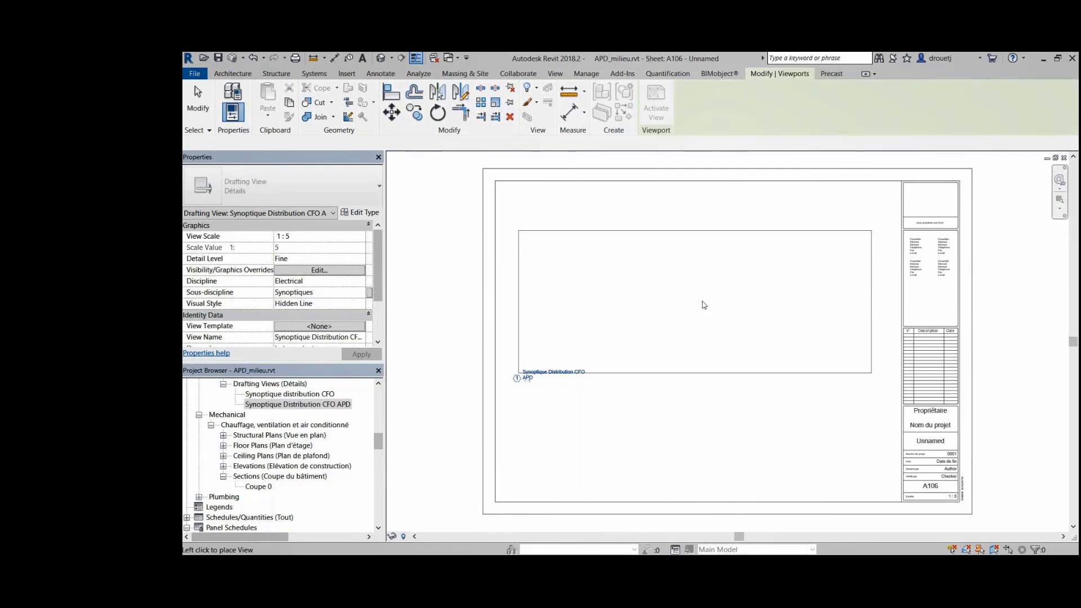
pyautogui.click(707, 356)
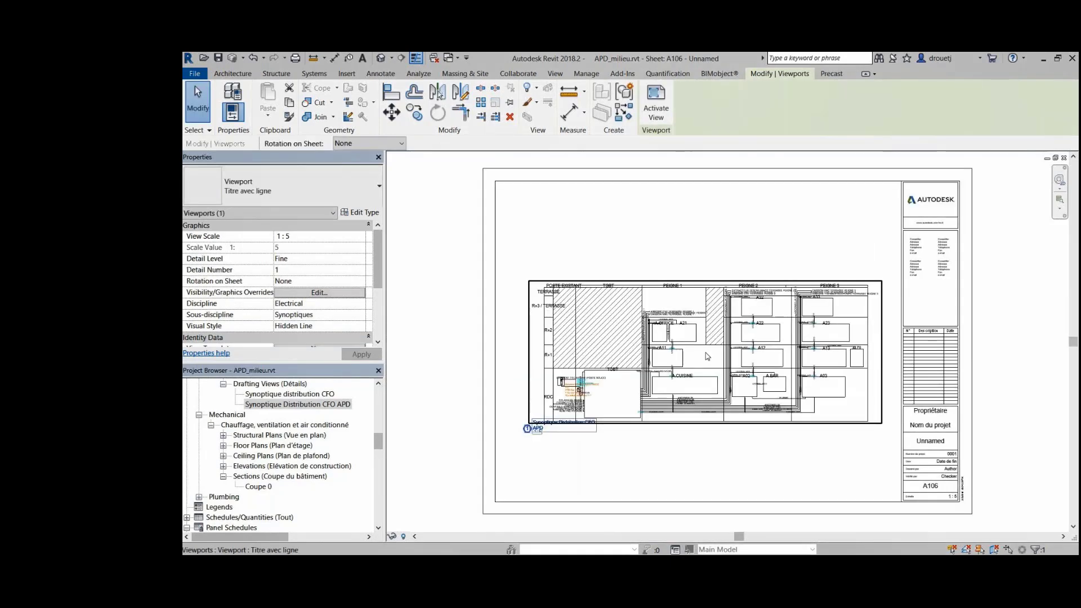
pyautogui.scroll(3, 707, 356)
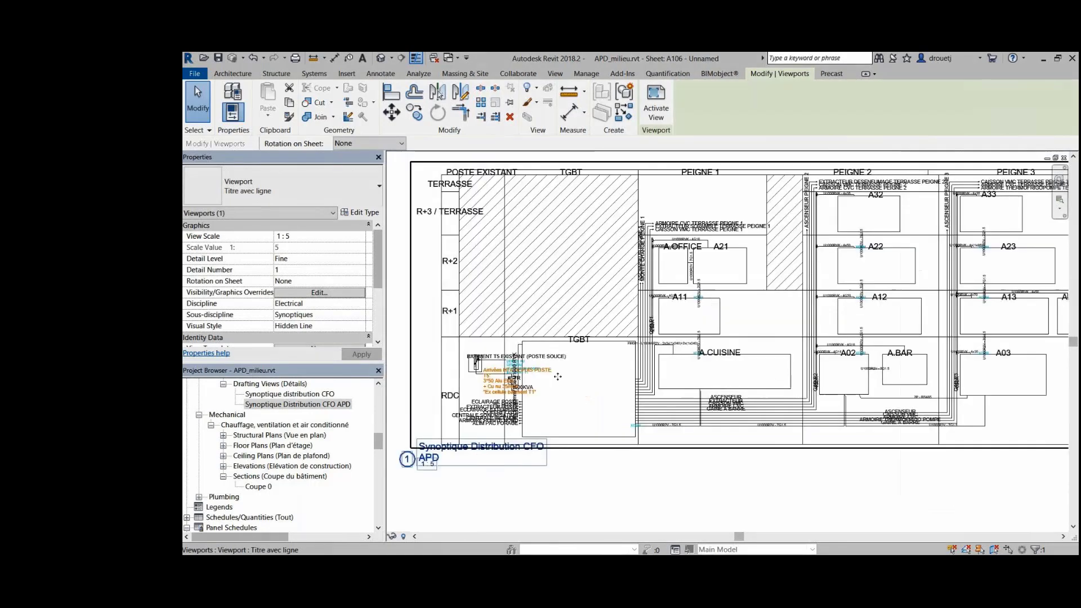